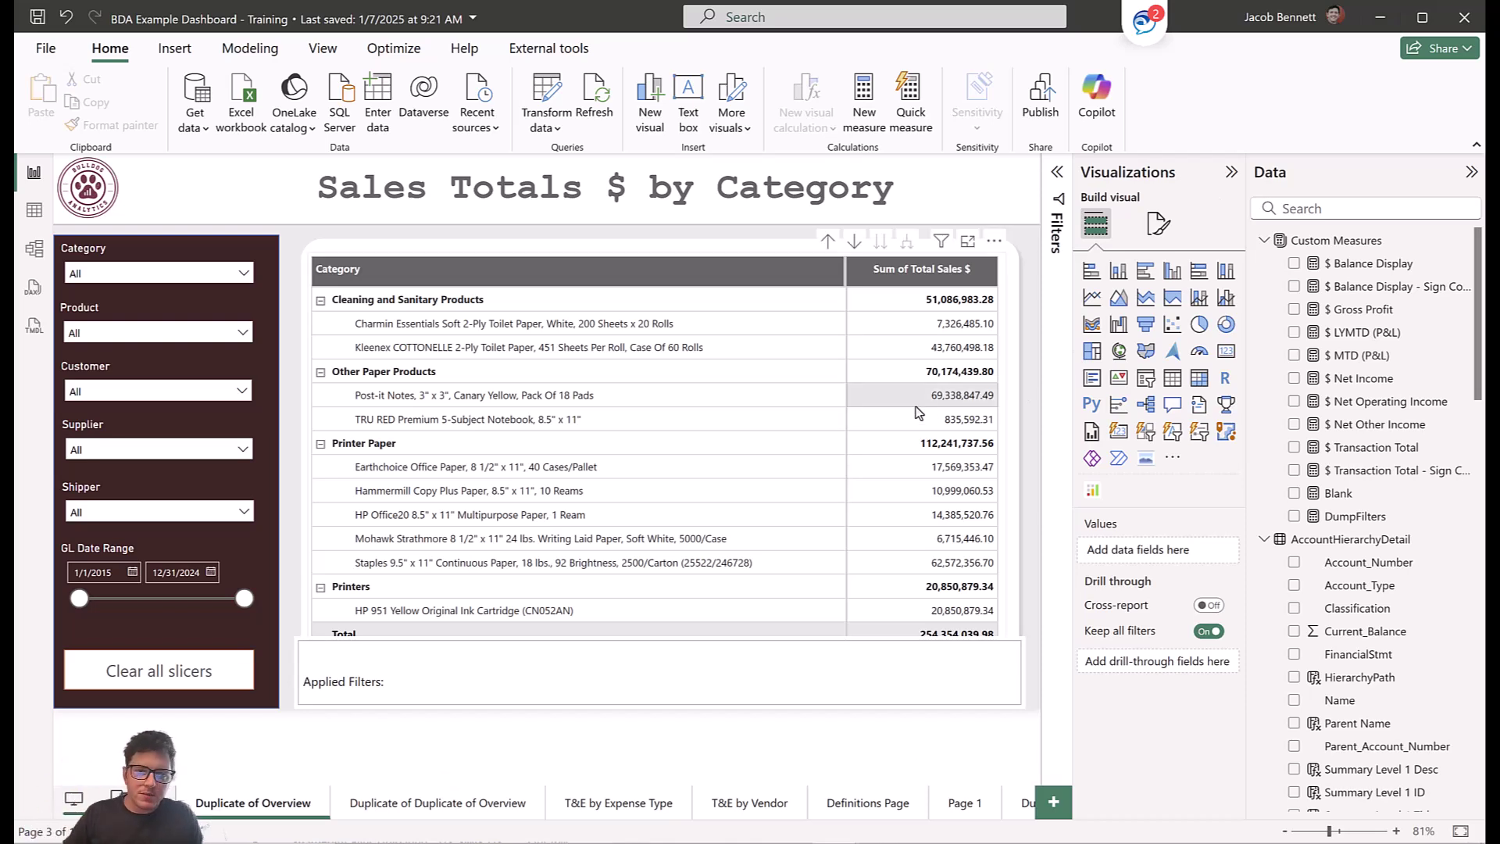
Delete the Applied Filters card below the category sales table on the report page.
{"action": "left_click", "coordinate": [784, 677]}
{"action": "key", "text": "Delete"}
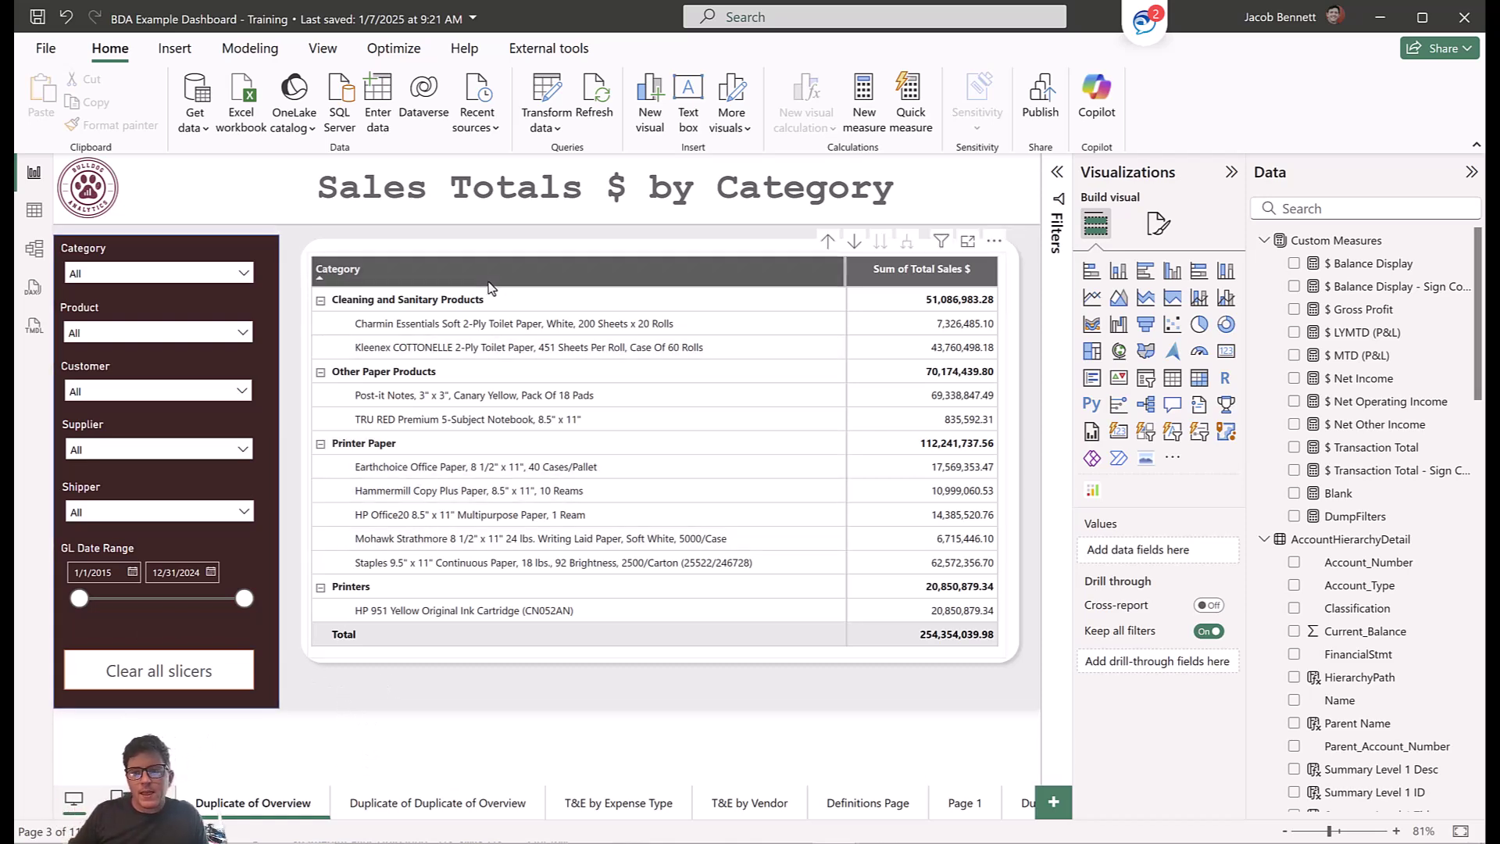
Switch to DAX Studio and define a filter dump measure for all tables, starting from the AccountHierarchyDetail table.
{"action": "left_click", "coordinate": [556, 52]}
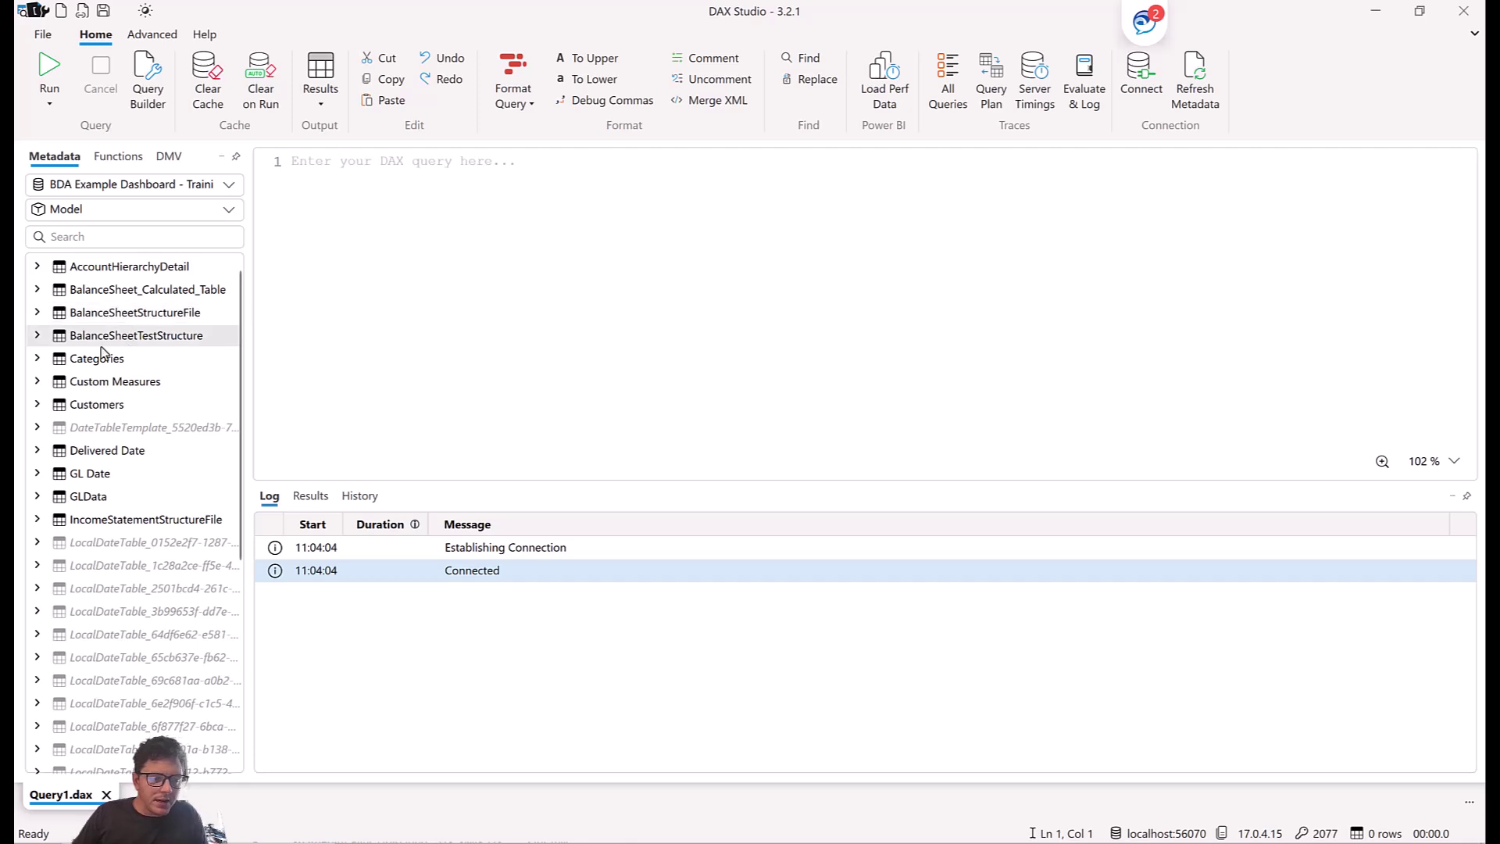
{"action": "right_click", "coordinate": [136, 276]}
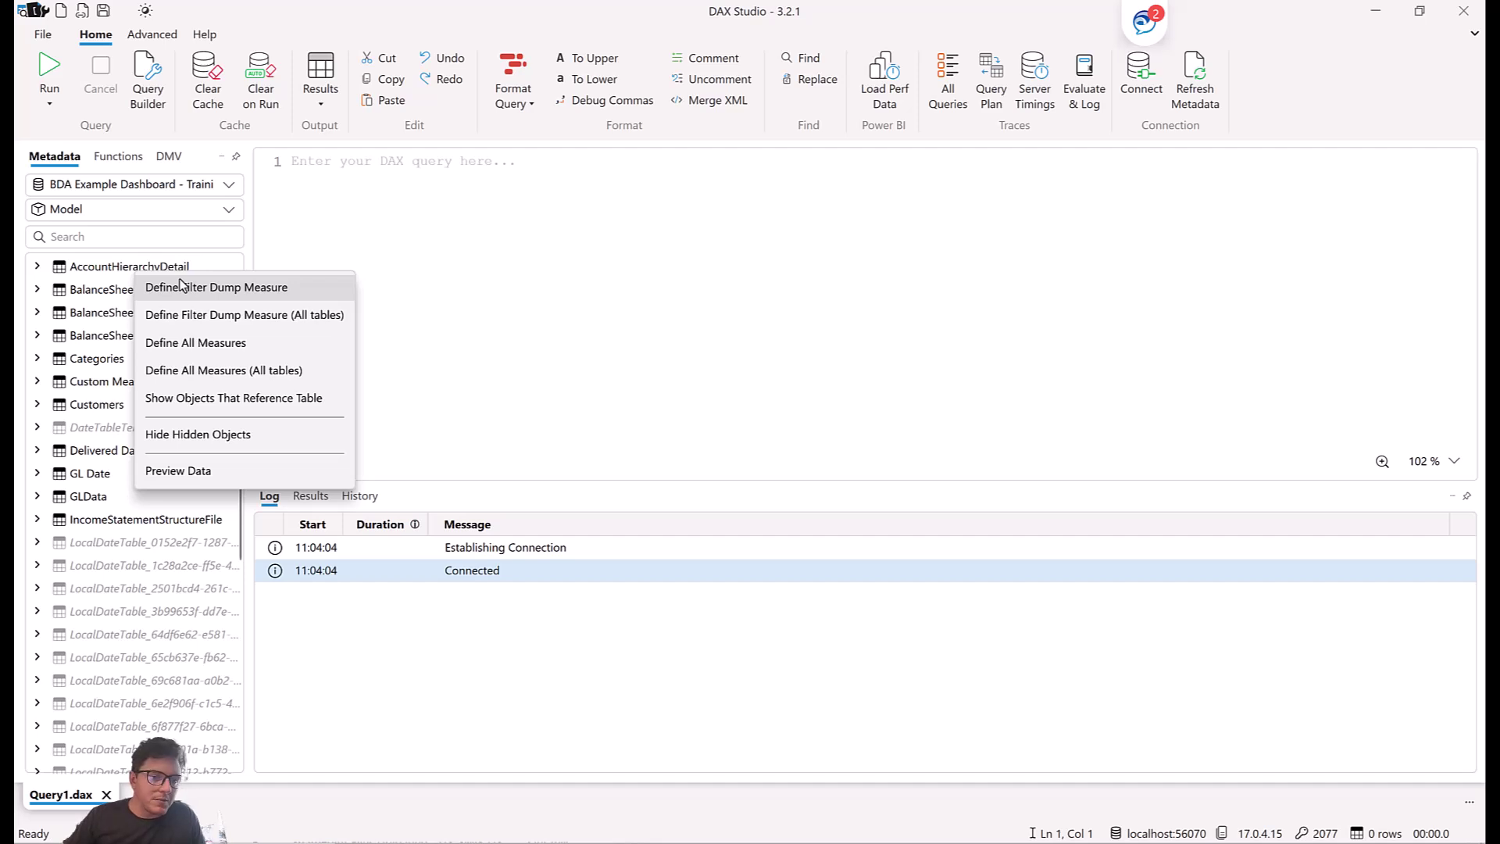
{"action": "left_click", "coordinate": [220, 316]}
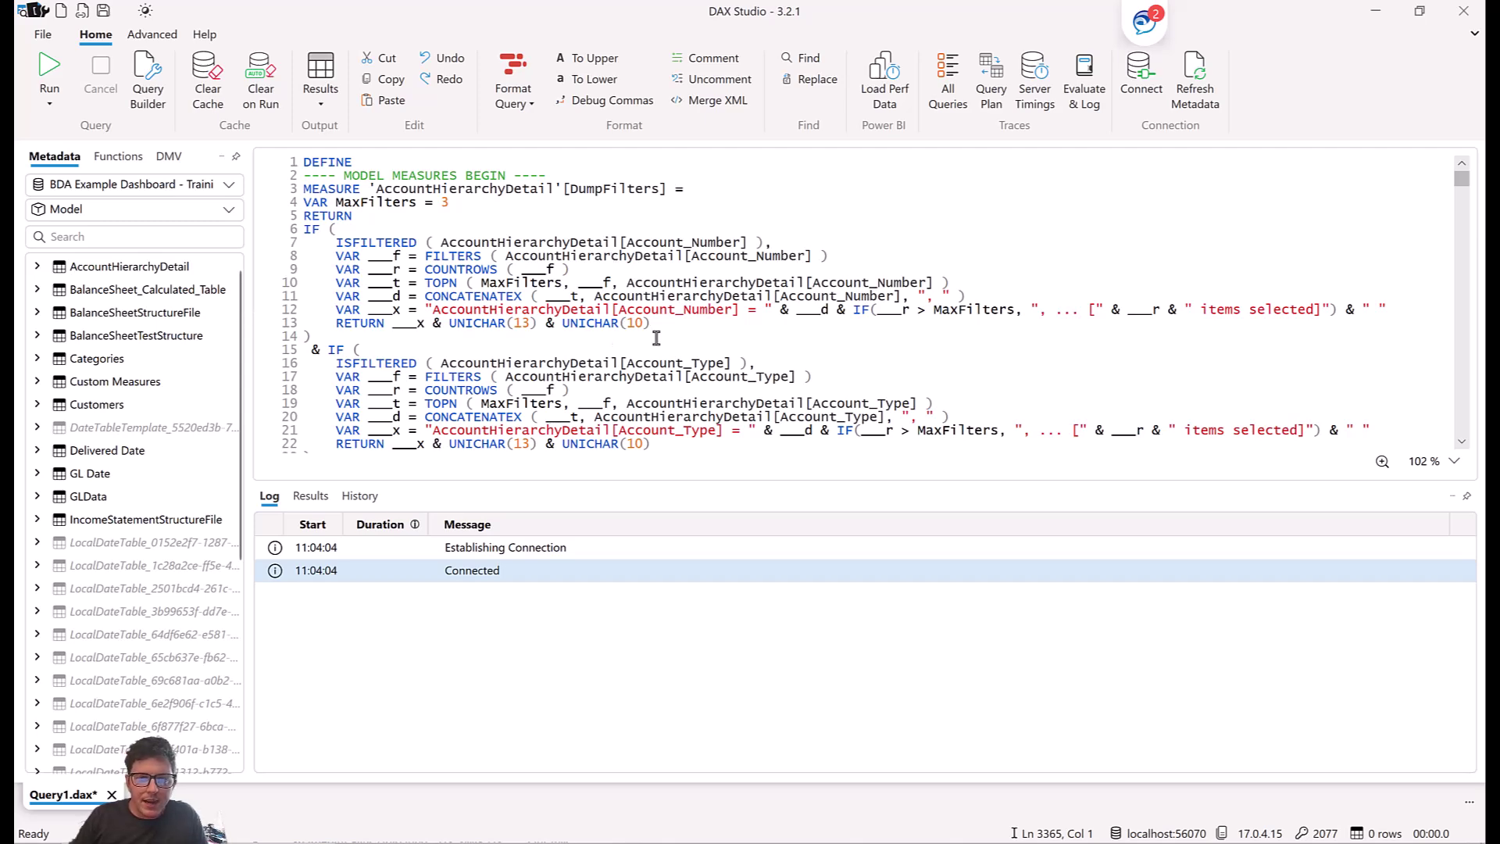
{"action": "scroll", "coordinate": [656, 338], "scroll_direction": "down", "scroll_amount": 10}
{"action": "scroll", "coordinate": [656, 338], "scroll_direction": "up", "scroll_amount": 10}
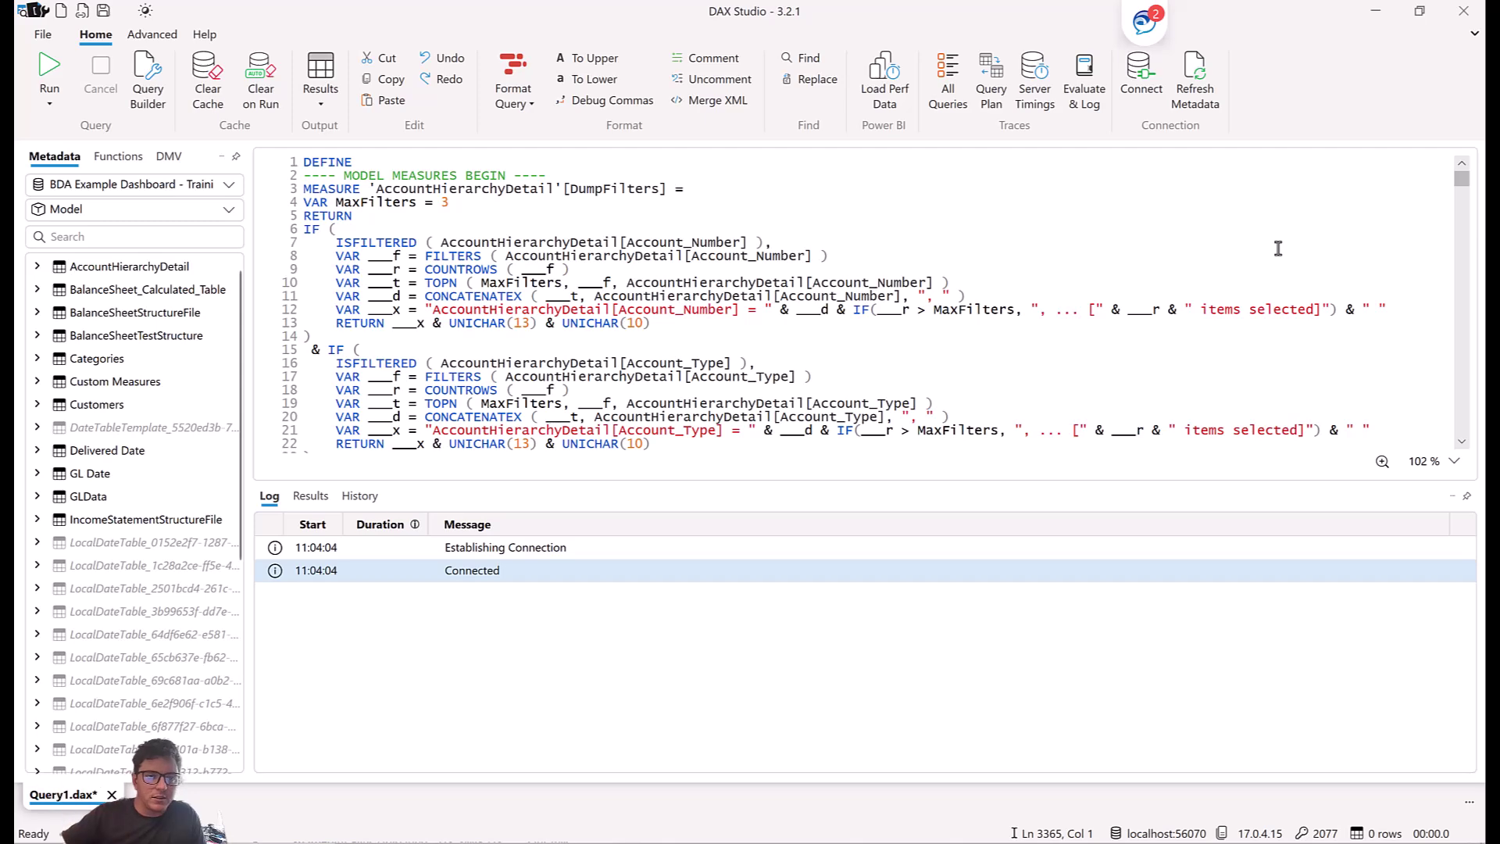
Copy the entire generated measure script and return to Power BI Desktop's DAX query view.
{"action": "left_click", "coordinate": [871, 213]}
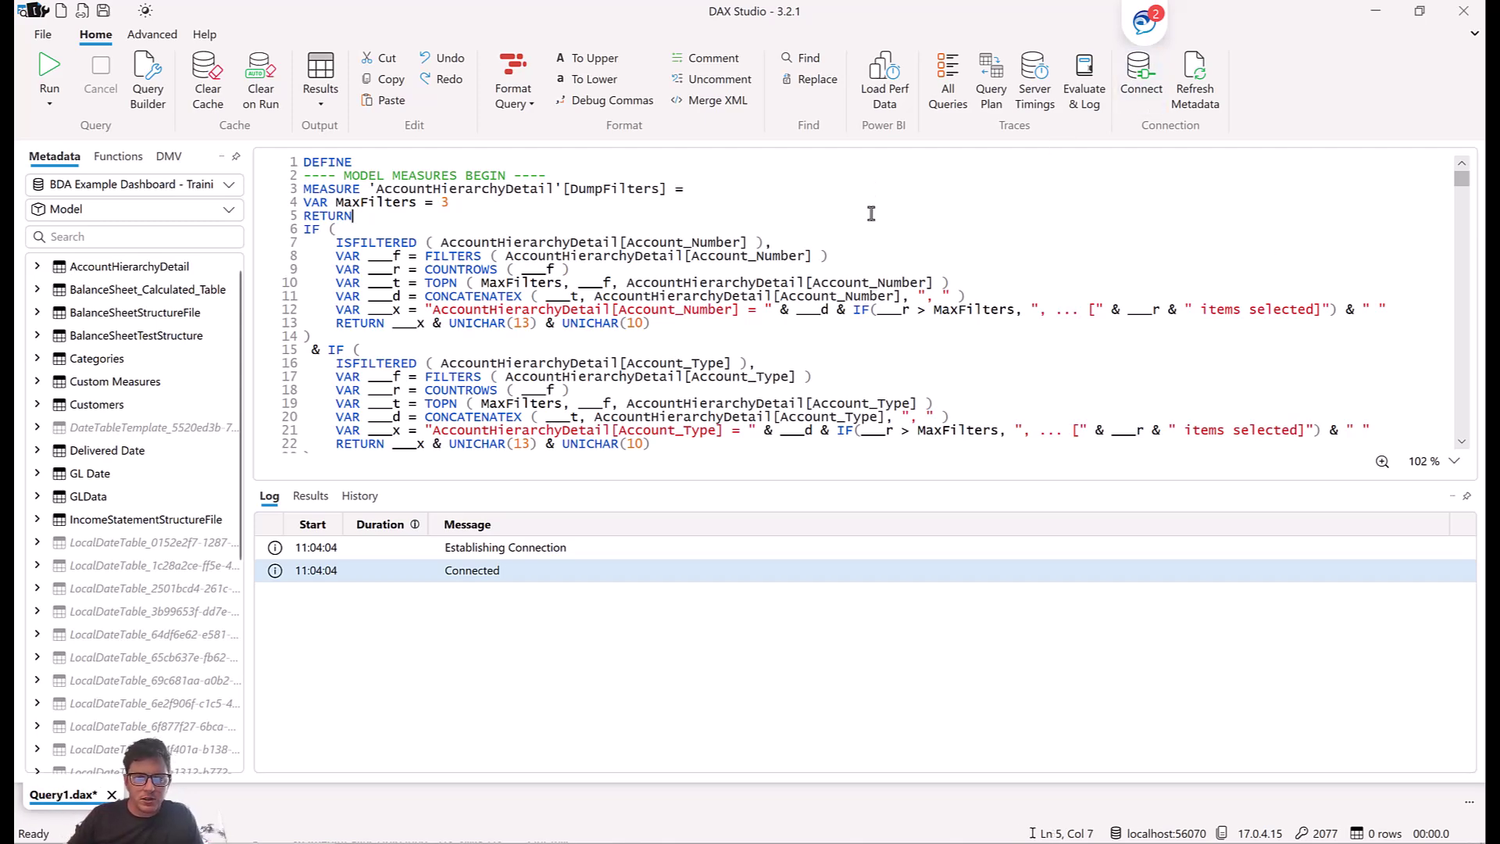
{"action": "key", "text": "ctrl+a"}
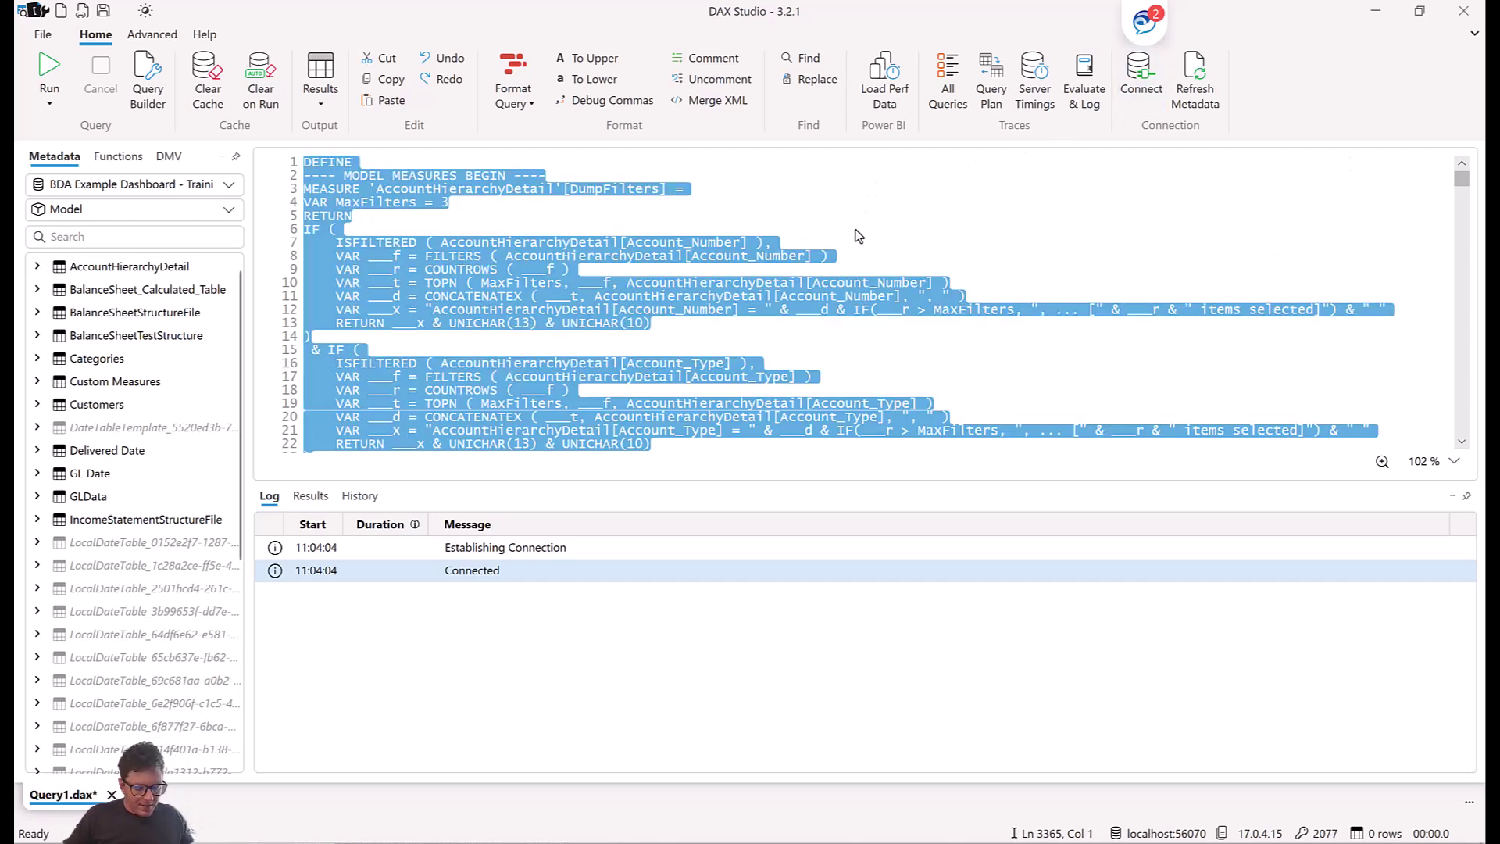
{"action": "left_click", "coordinate": [1375, 17]}
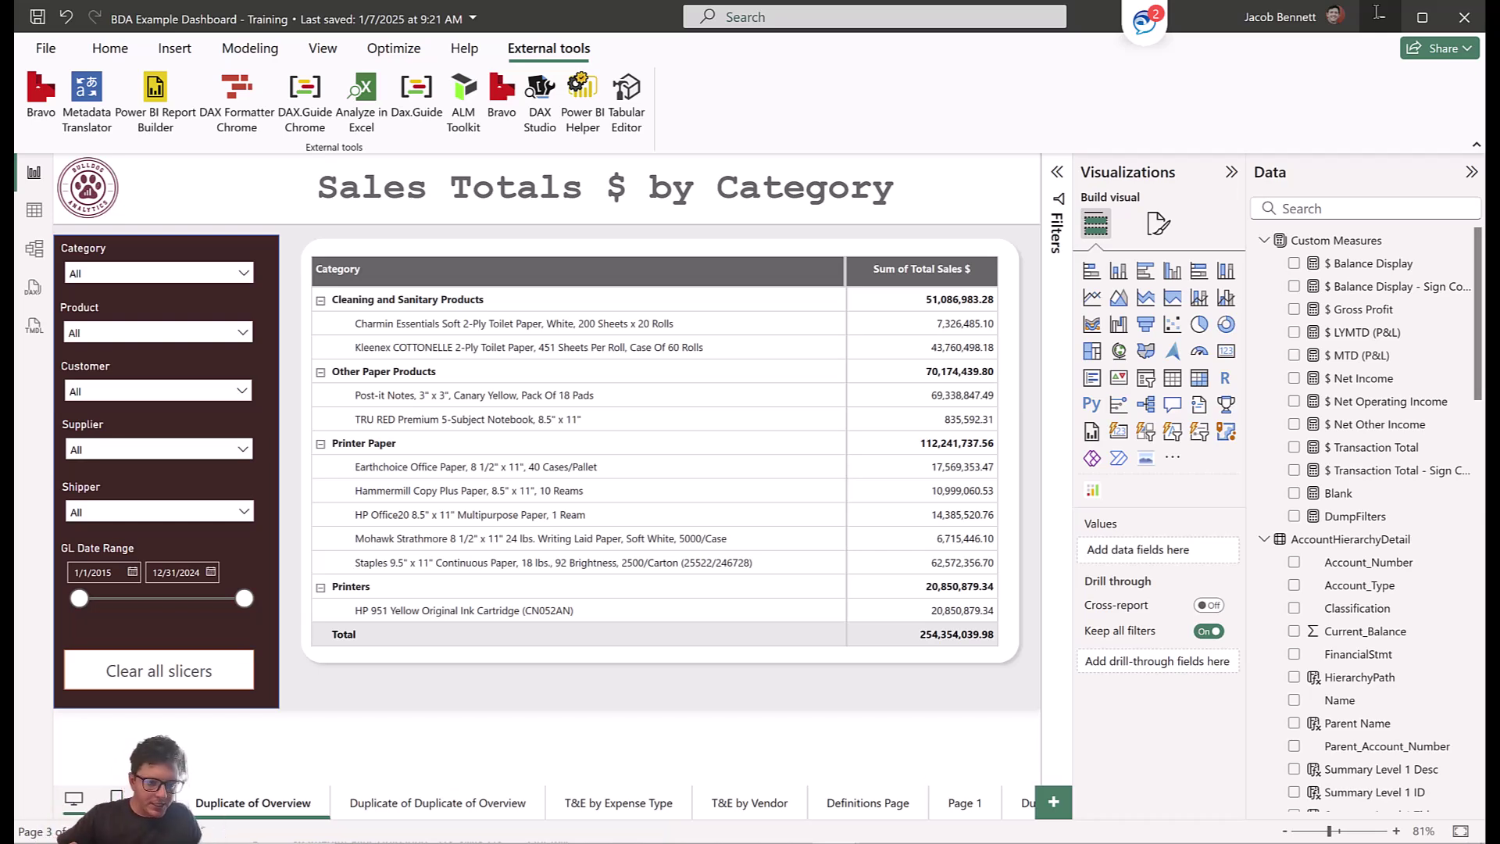
{"action": "left_click", "coordinate": [34, 289]}
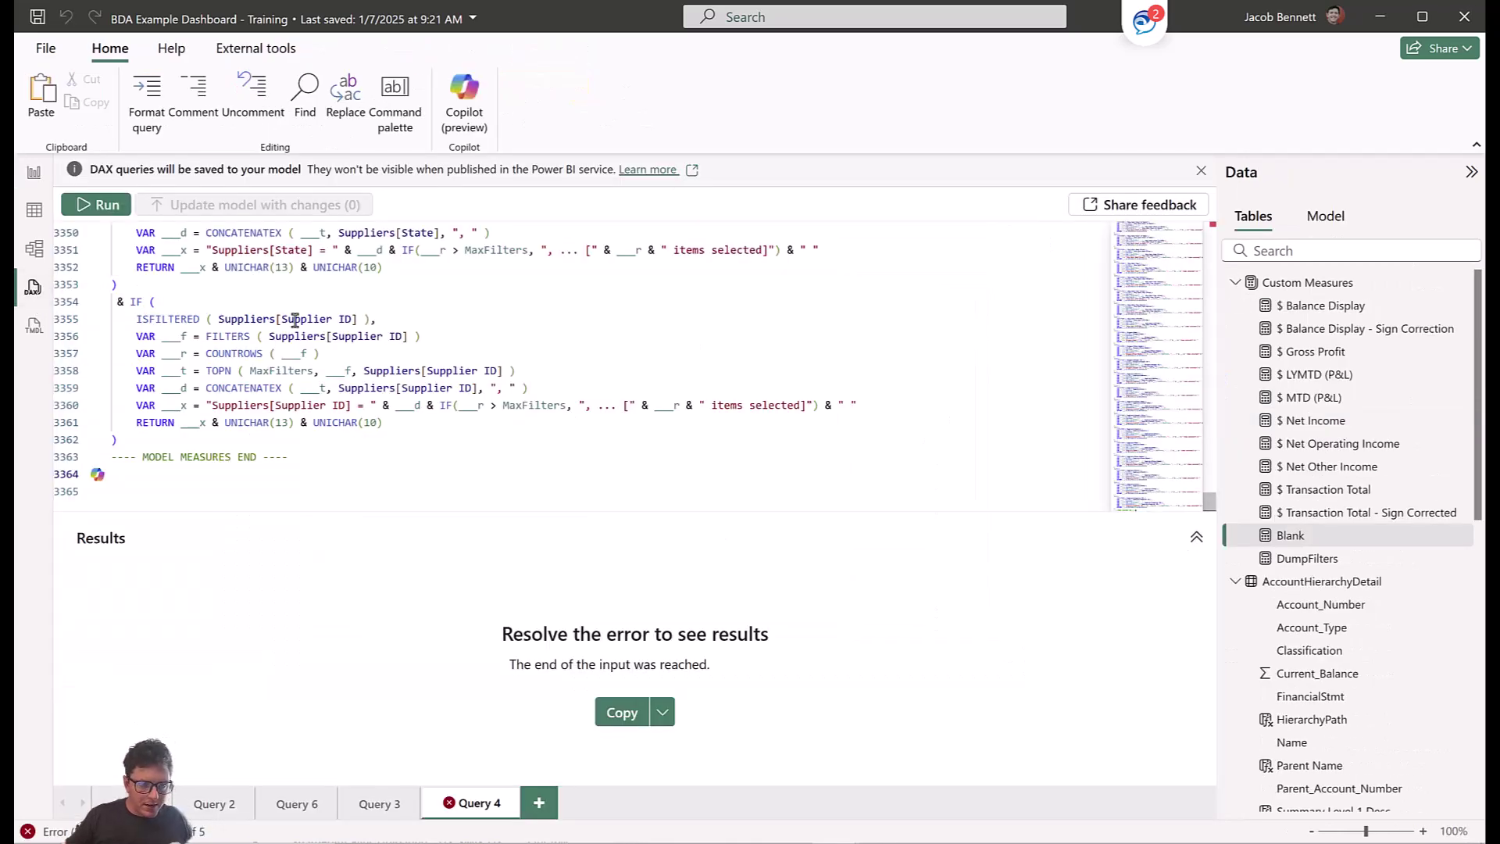
Replace the entire contents of Query 4 with the copied filter dump measure script.
{"action": "key", "text": "ctrl+a"}
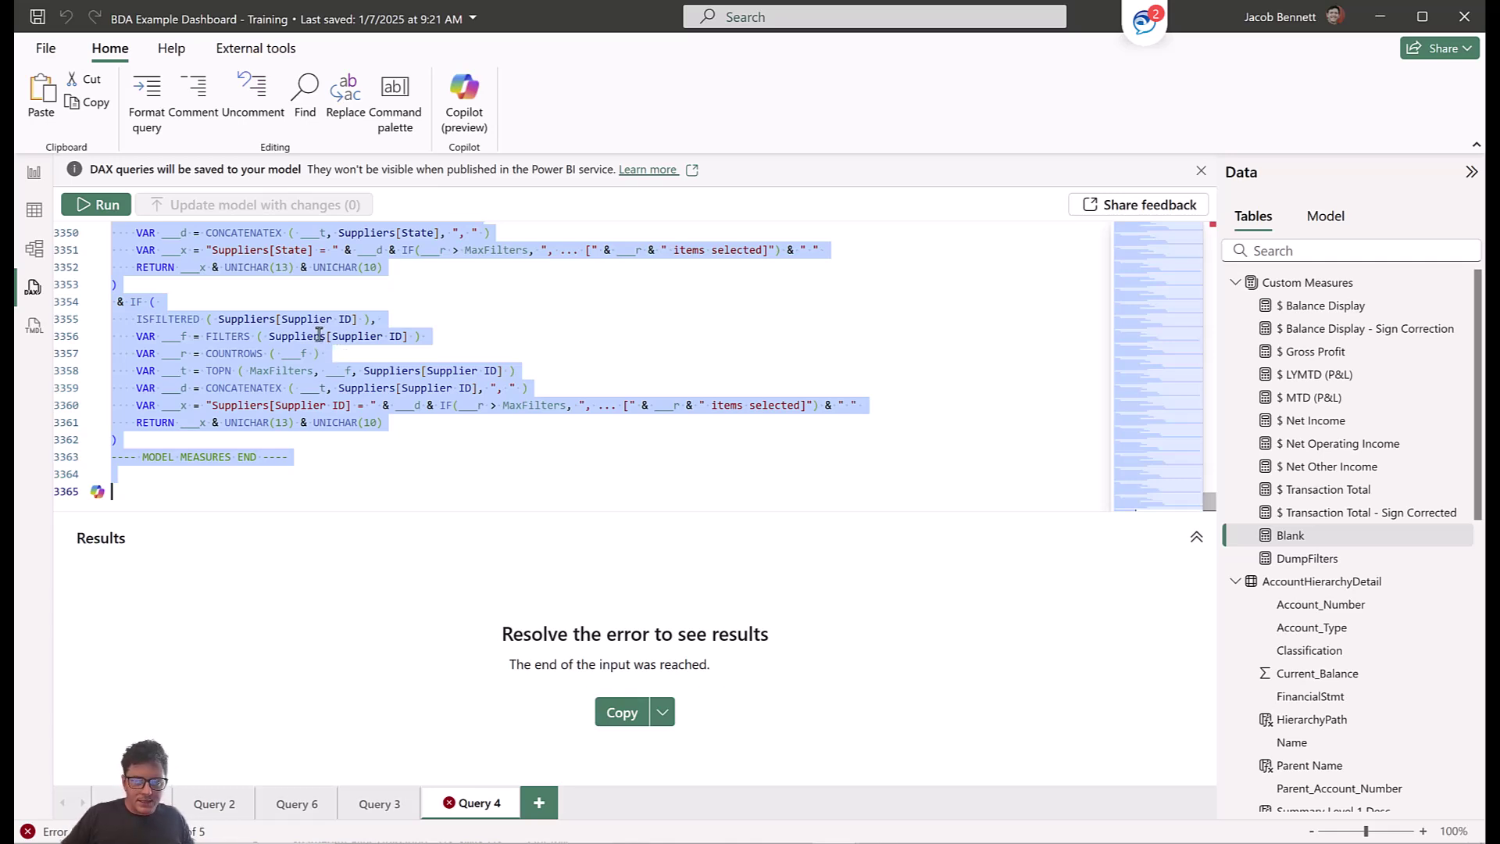
{"action": "key", "text": "Delete"}
{"action": "key", "text": "ctrl+z"}
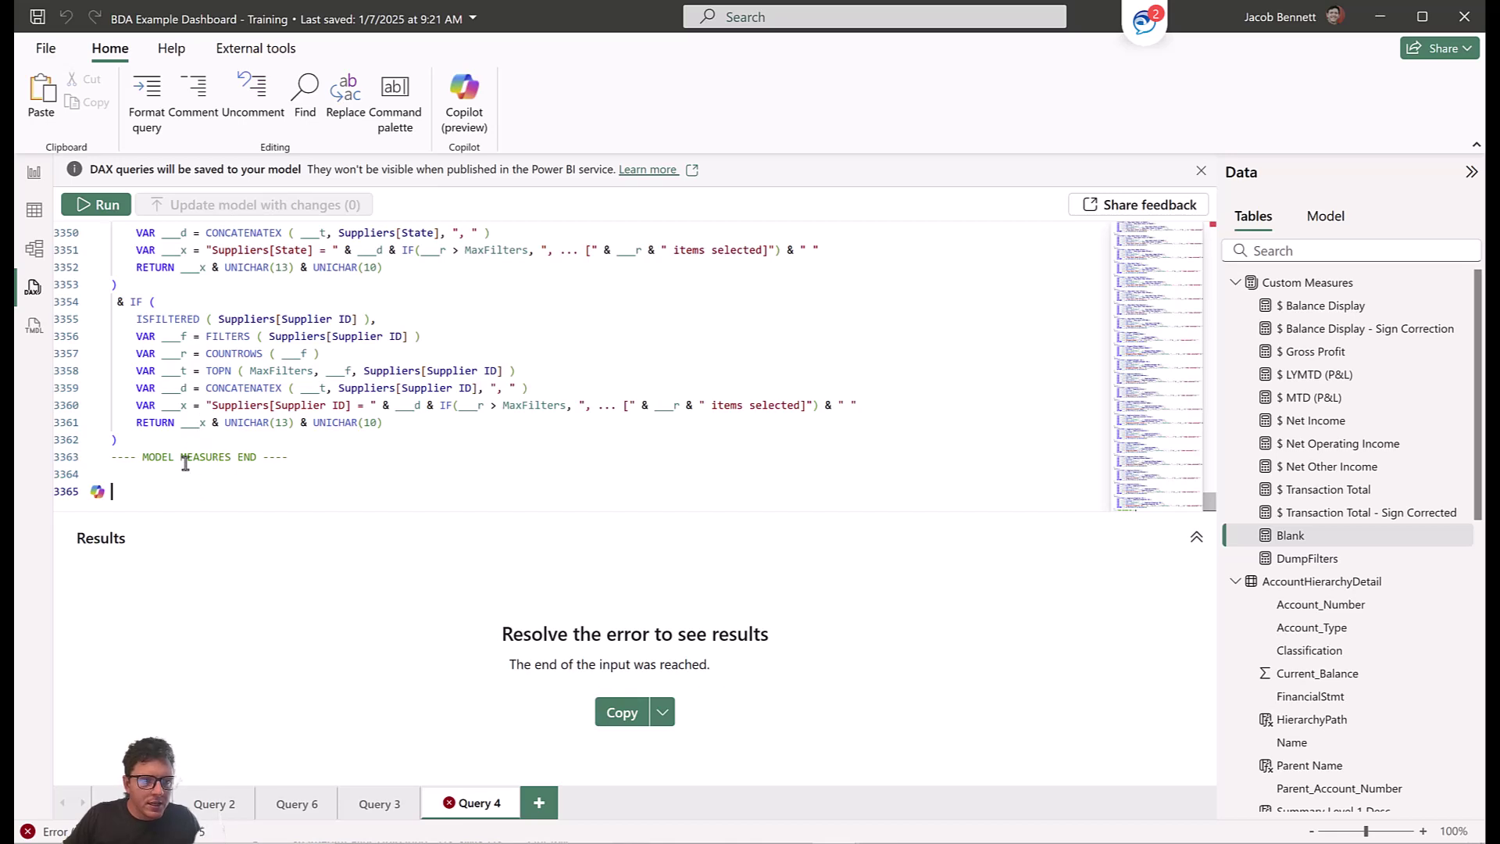
{"action": "key", "text": "Up"}
{"action": "key", "text": "Up"}
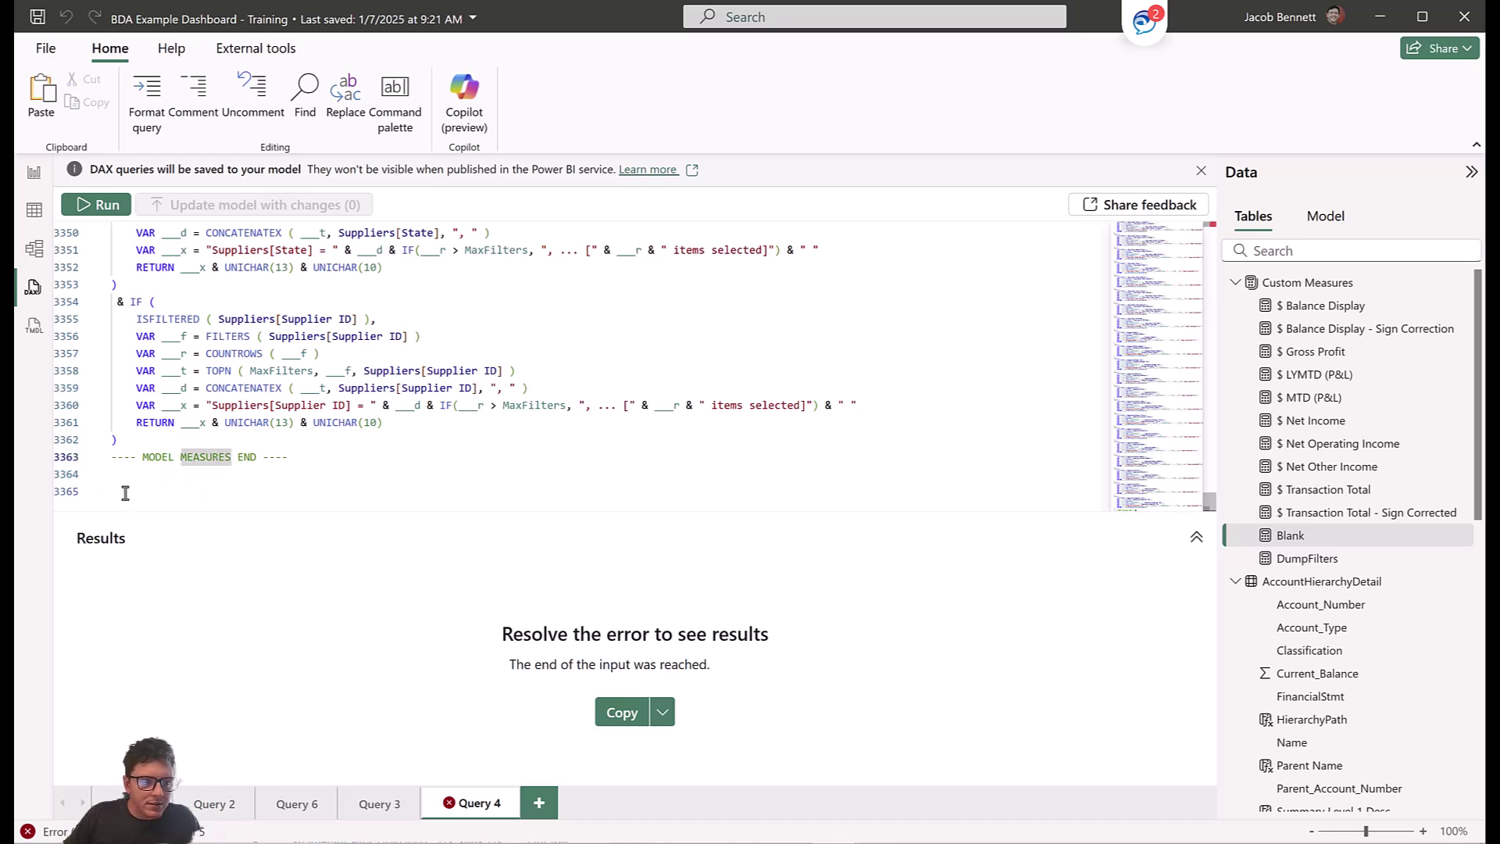
{"action": "key", "text": "Down"}
{"action": "key", "text": "Down"}
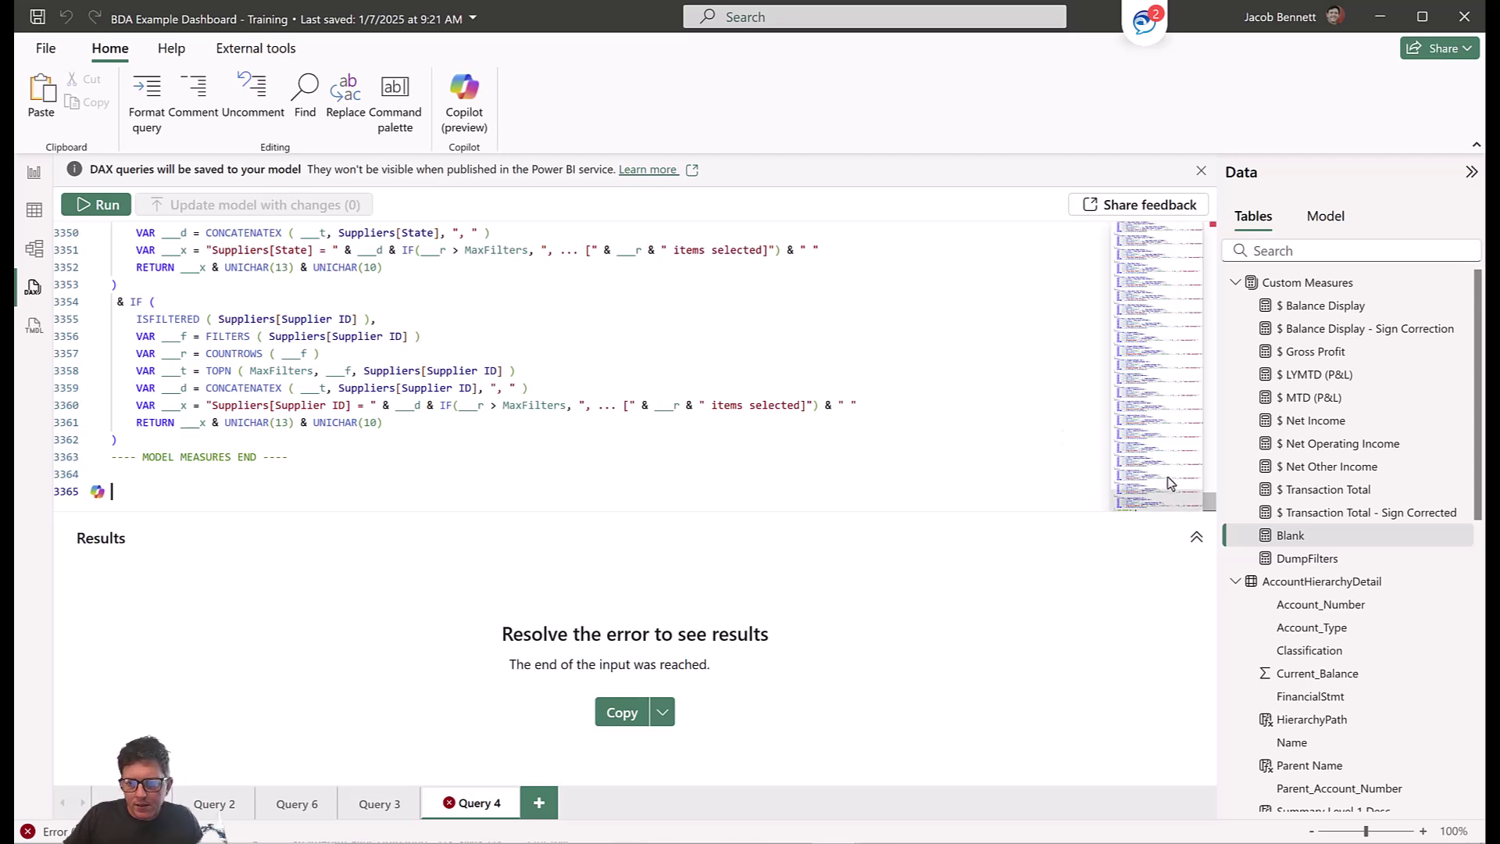
Rename the measure in the script's definition line to DumpFilters2 and set its home table to Custom Measures.
{"action": "left_click_drag", "start_coordinate": [1210, 508], "coordinate": [1075, 204]}
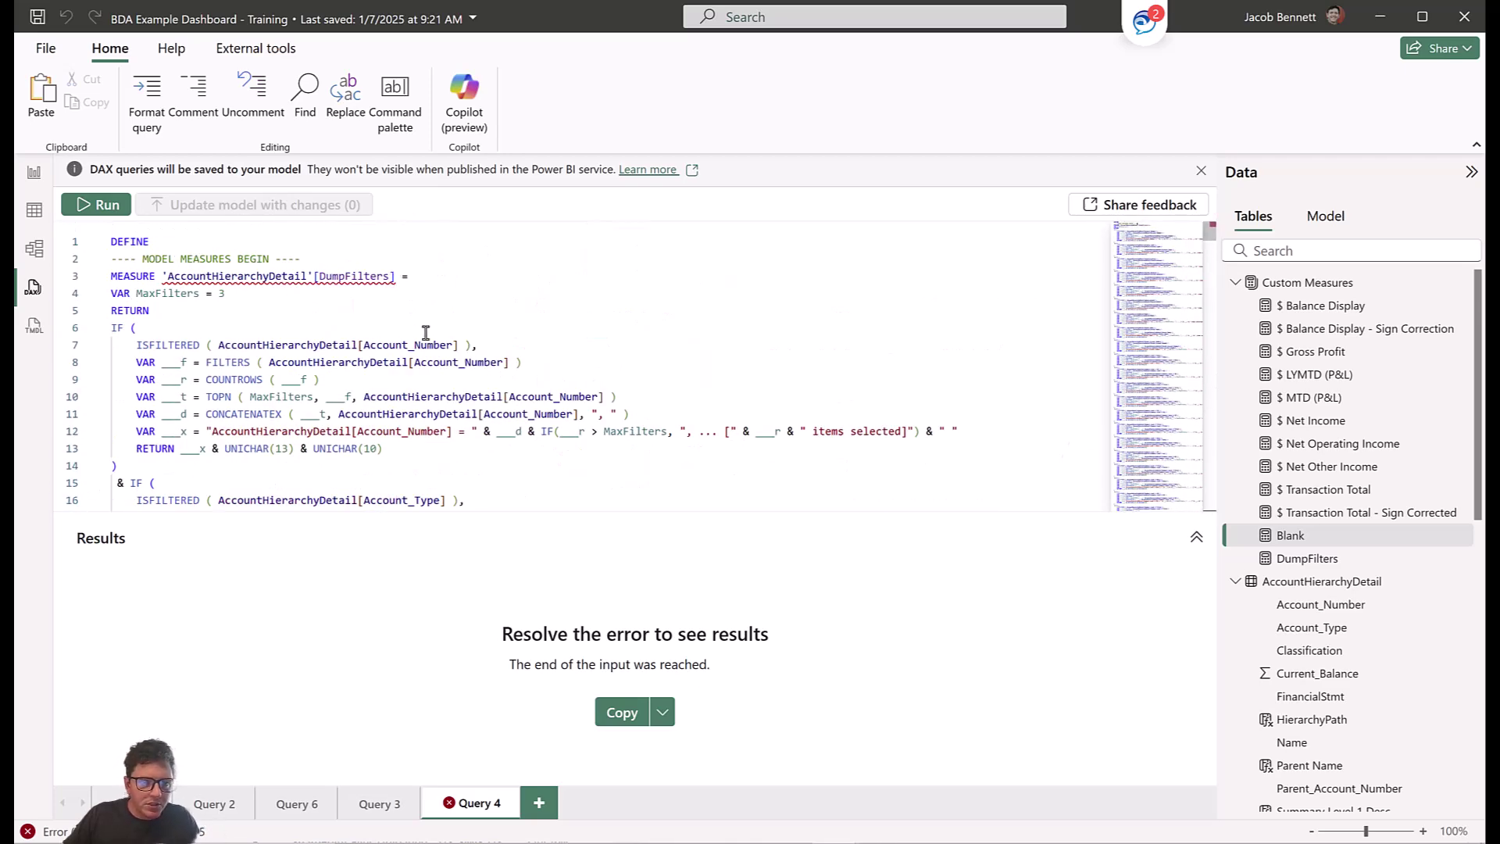
{"action": "double_click", "coordinate": [389, 276]}
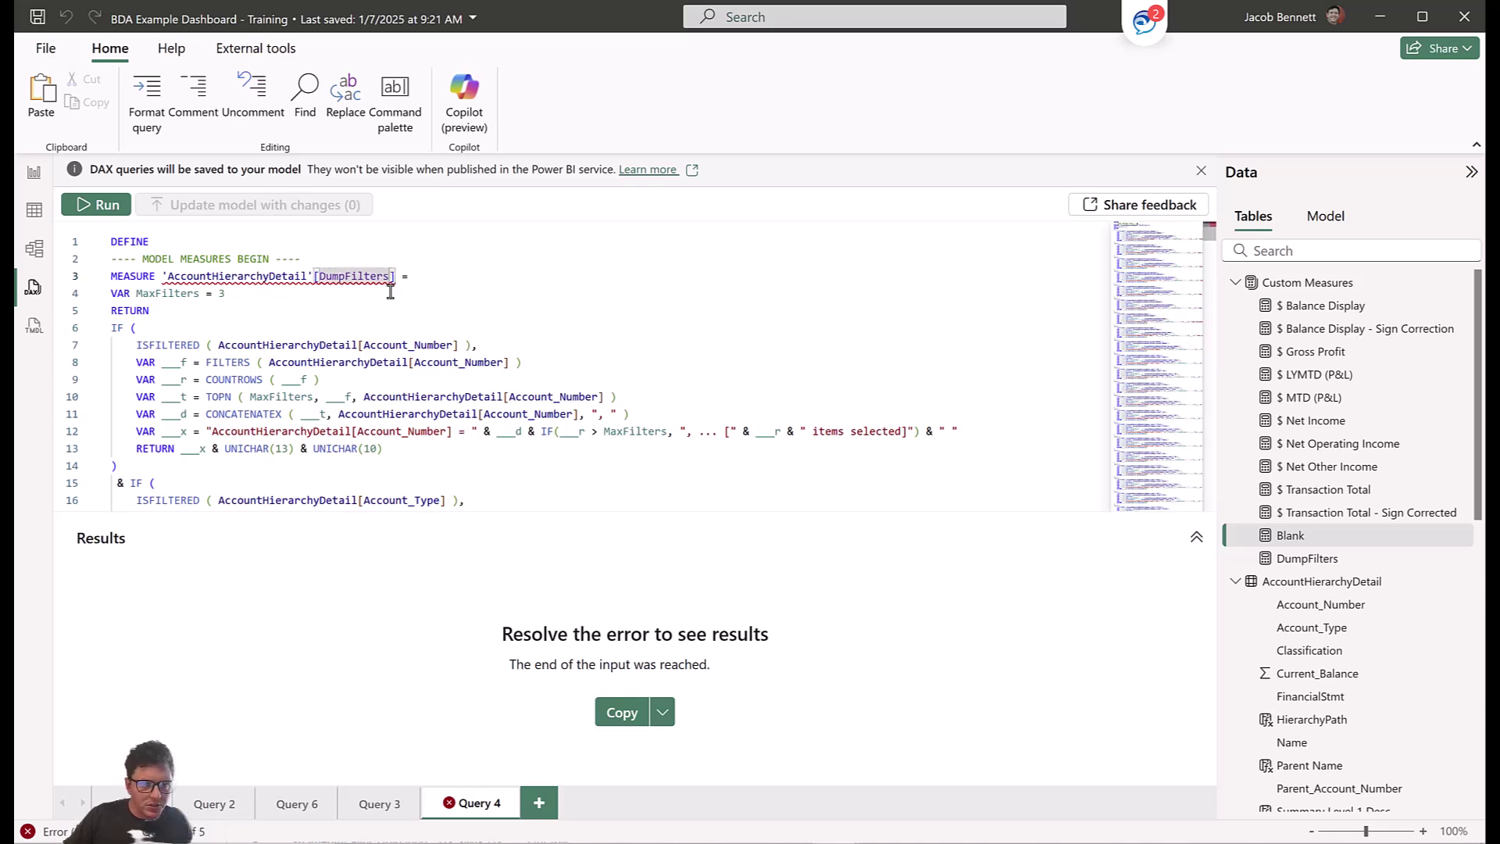
{"action": "left_click", "coordinate": [393, 277]}
{"action": "type", "text": "2"}
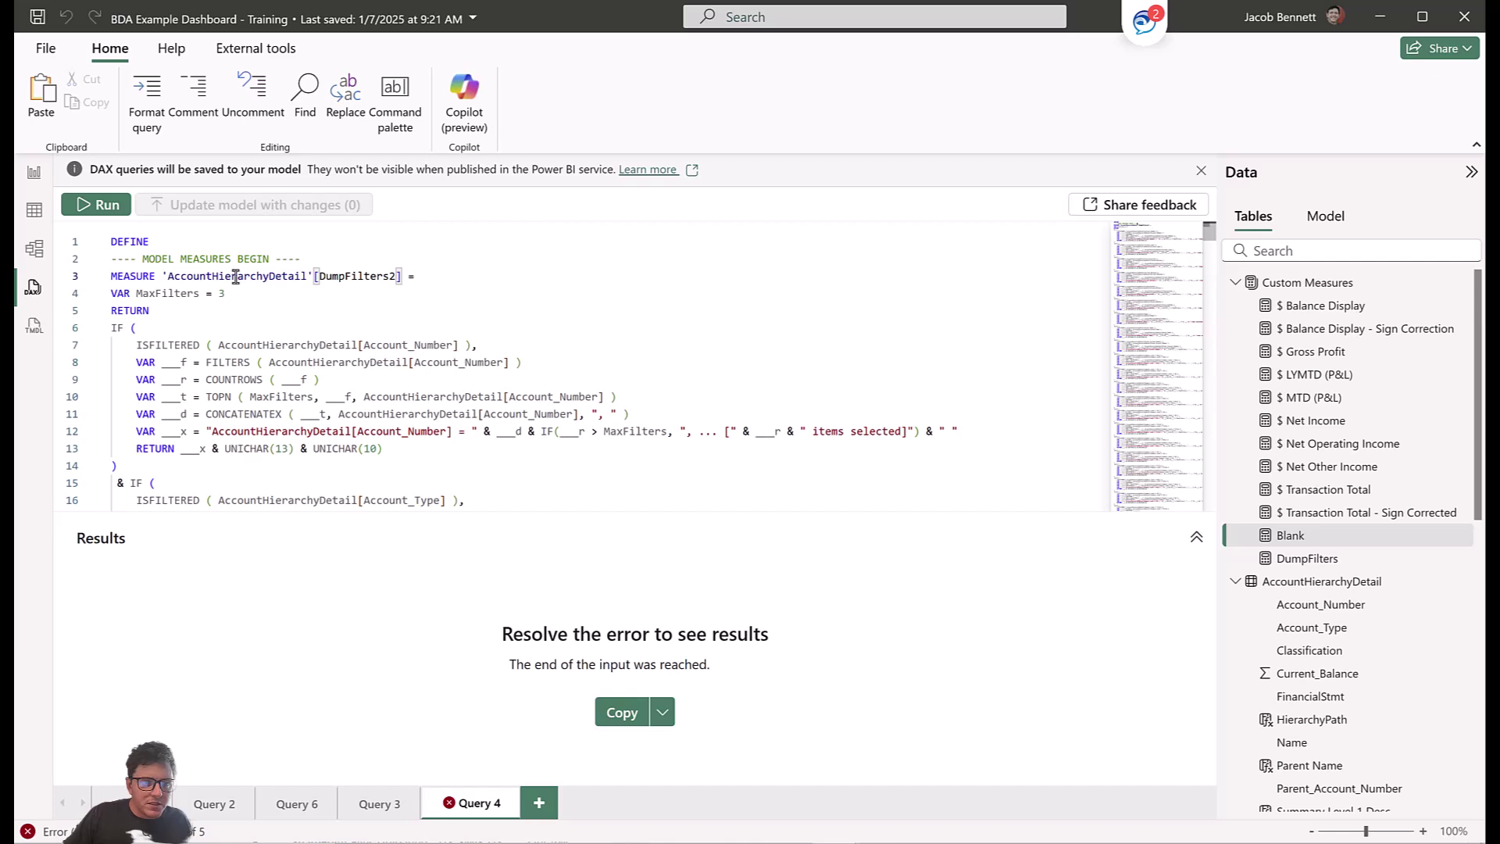
{"action": "double_click", "coordinate": [168, 276]}
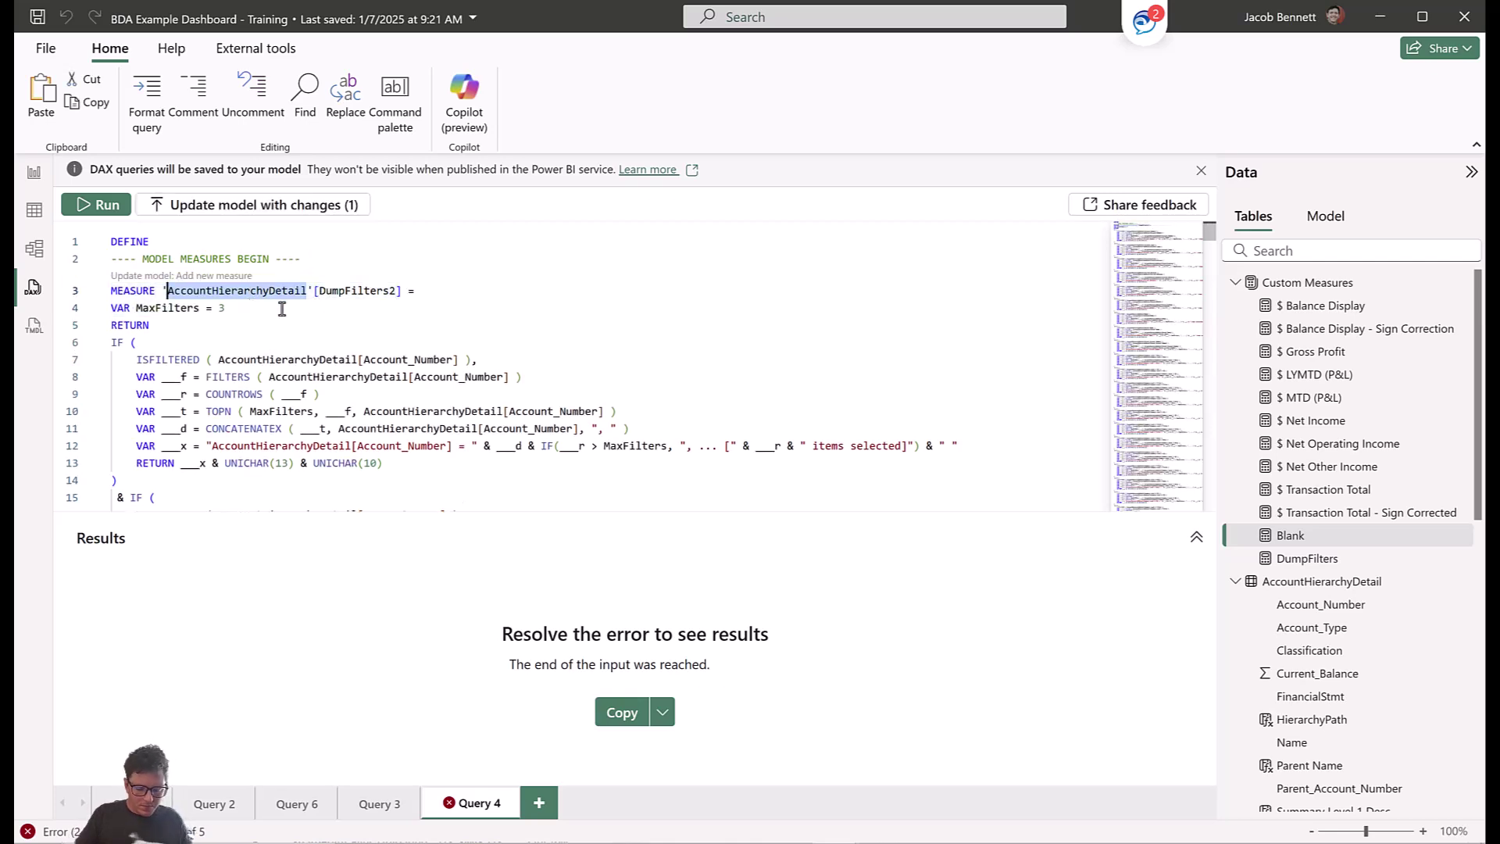
{"action": "type", "text": "Custom Measures"}
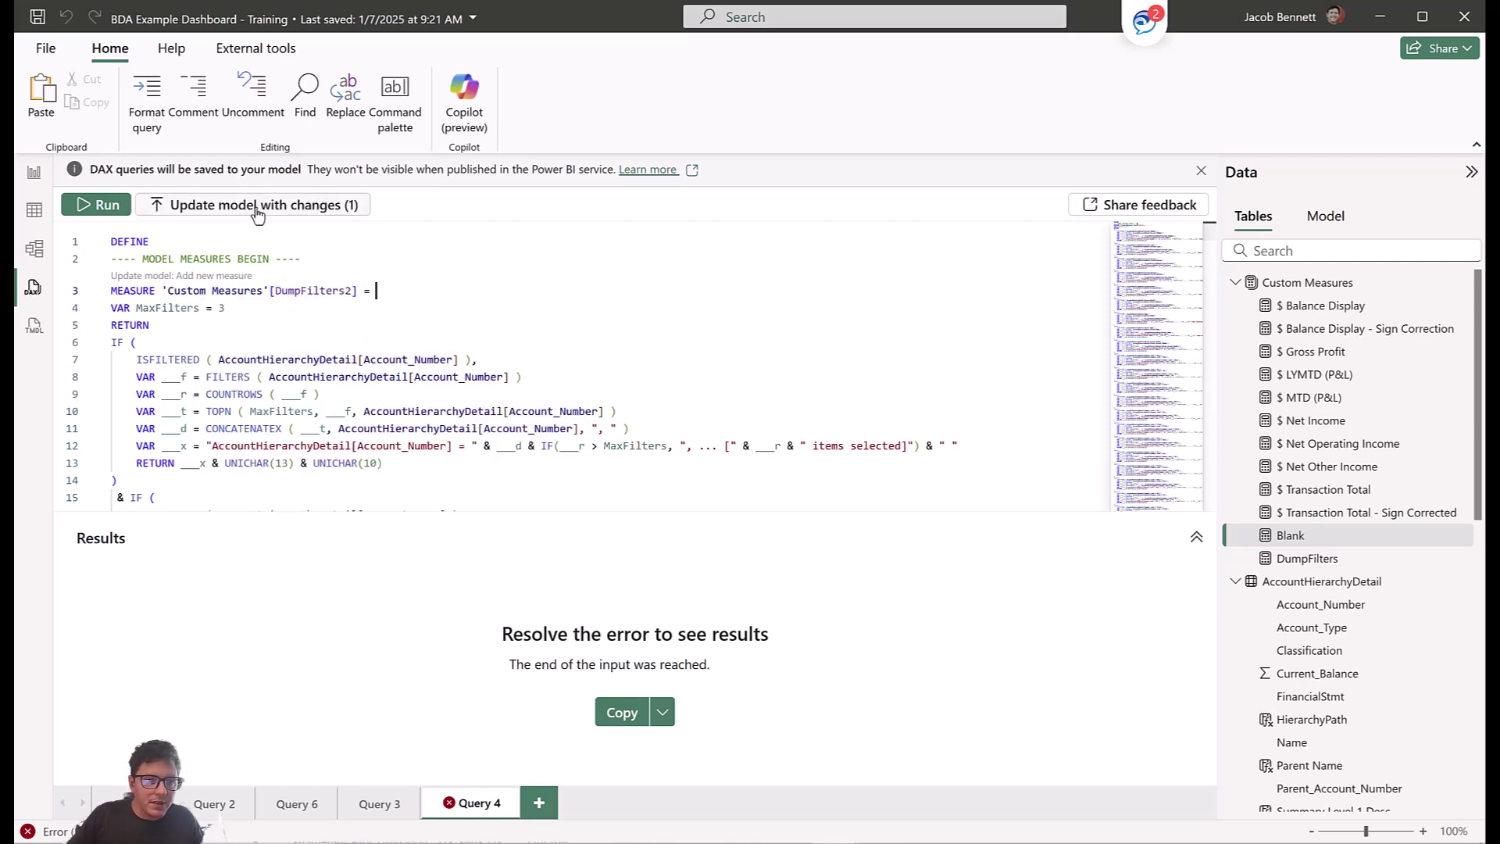
Update the model with the new DumpFilters2 measure and return to the report view.
{"action": "left_click", "coordinate": [257, 209]}
{"action": "left_click", "coordinate": [756, 467]}
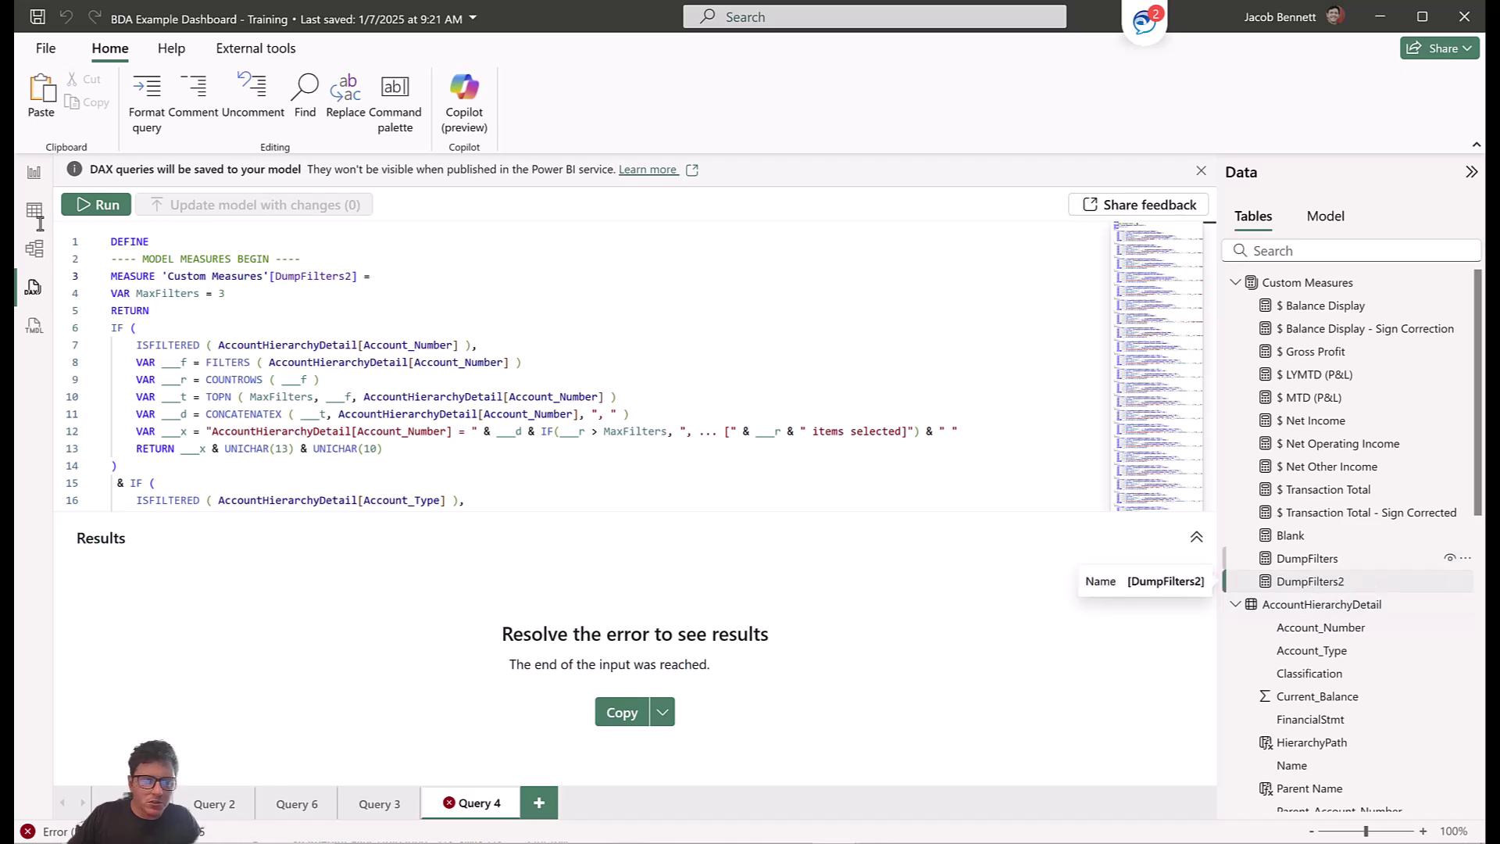
{"action": "left_click", "coordinate": [34, 172]}
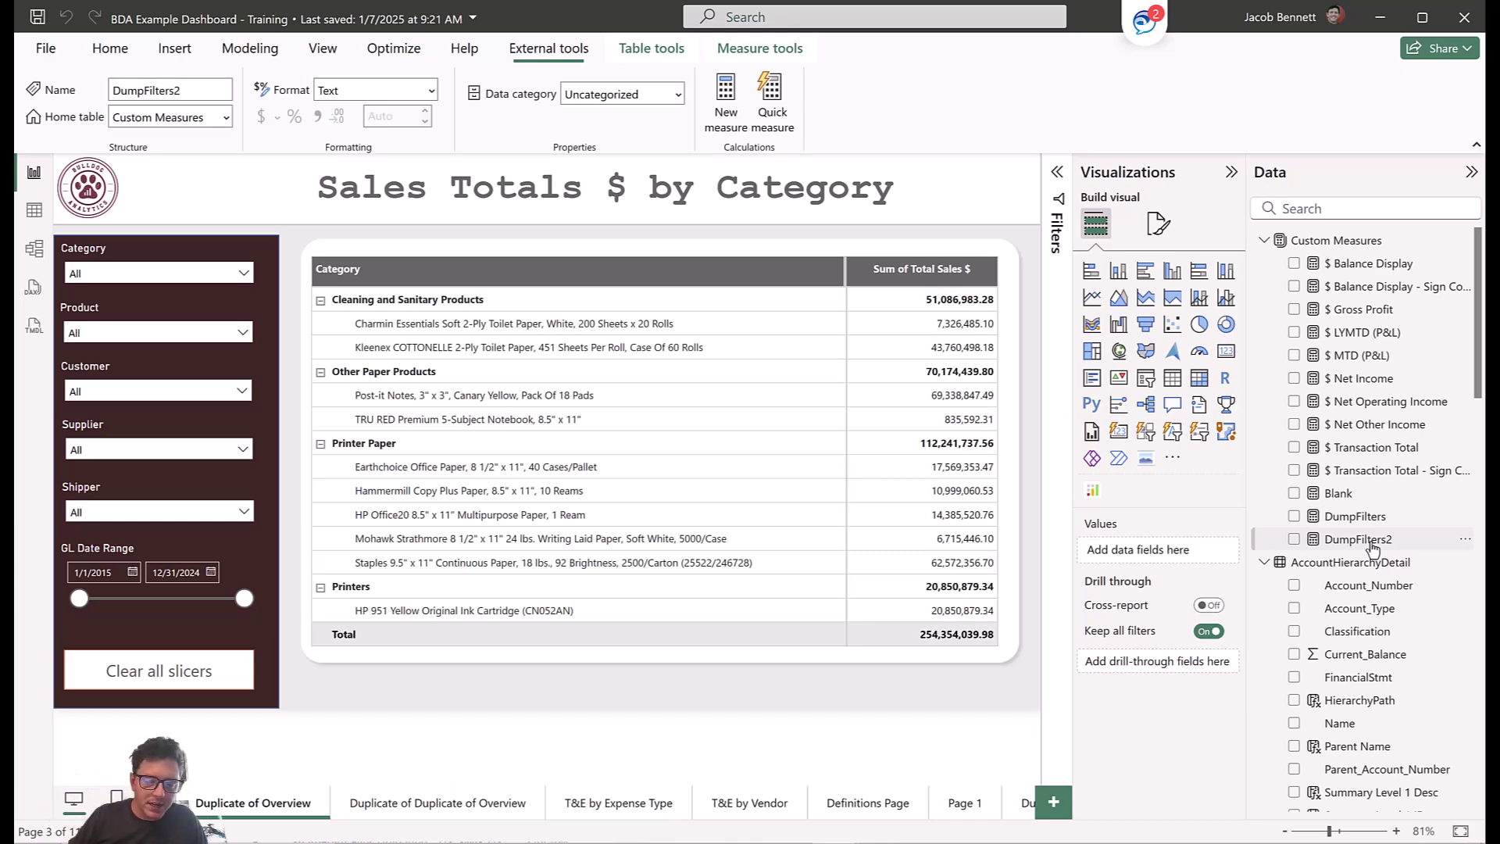
Open the DumpFilters2 formula and delete all IF blocks that follow the HierarchyPath block.
{"action": "left_click", "coordinate": [1359, 539]}
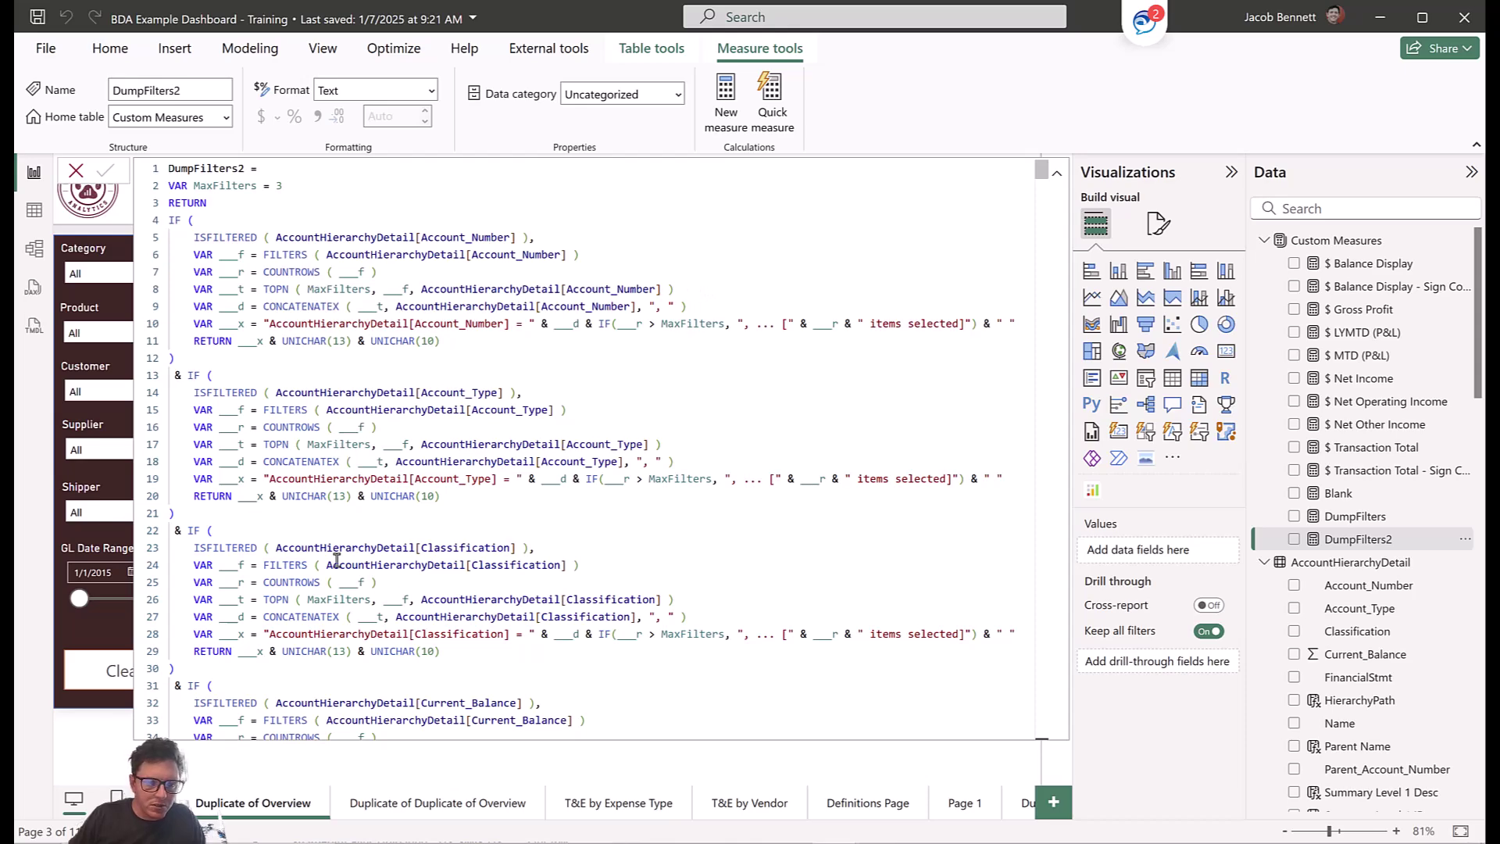
{"action": "scroll", "coordinate": [344, 611], "scroll_direction": "down", "scroll_amount": 1}
{"action": "scroll", "coordinate": [349, 619], "scroll_direction": "down", "scroll_amount": 7}
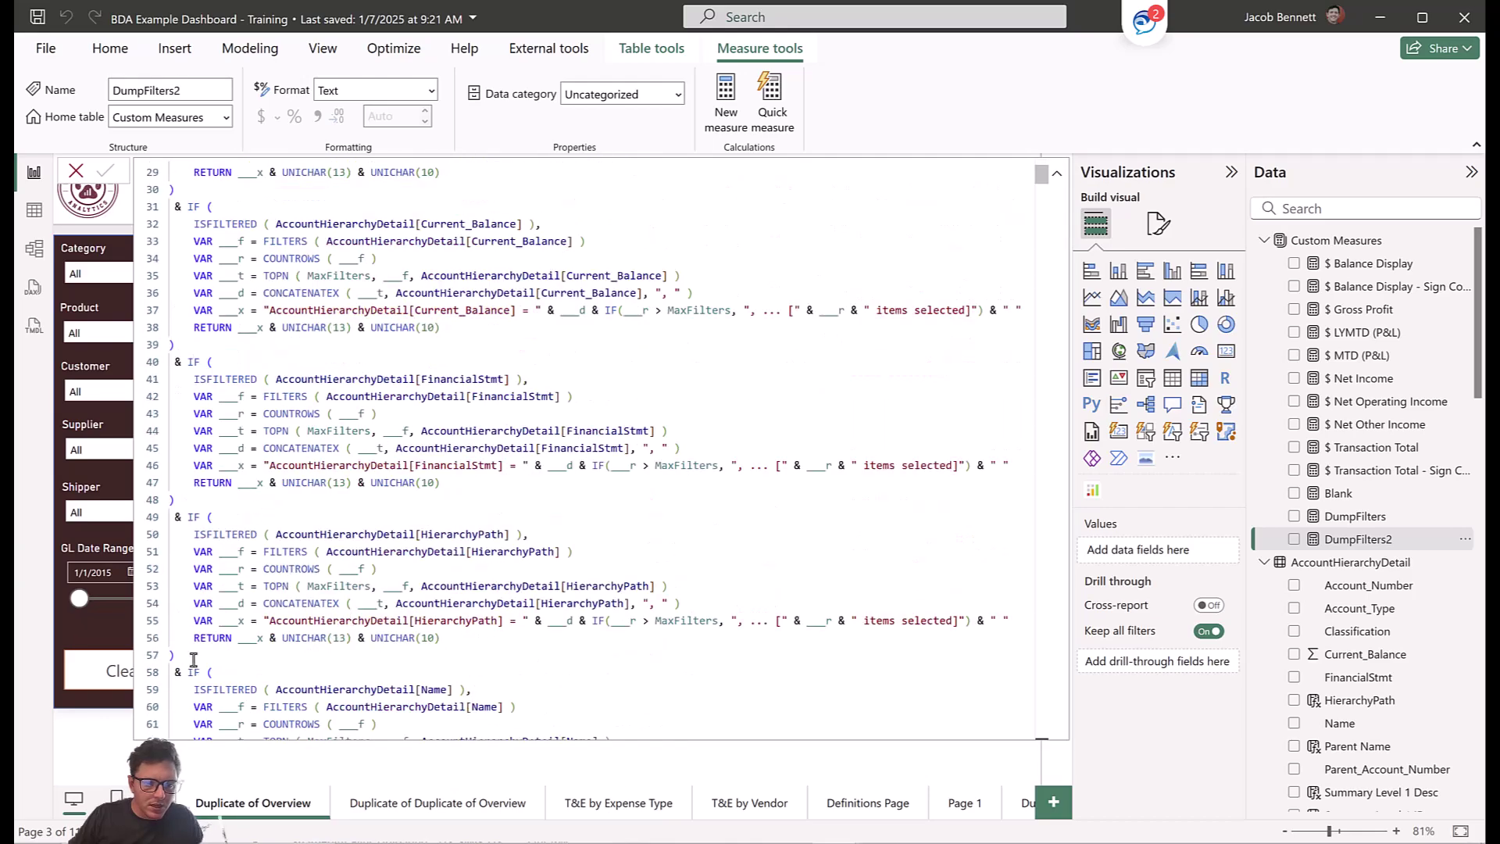
{"action": "left_click_drag", "start_coordinate": [201, 684], "coordinate": [195, 739]}
{"action": "key", "text": "Delete"}
{"action": "scroll", "coordinate": [518, 464], "scroll_direction": "up", "scroll_amount": 8}
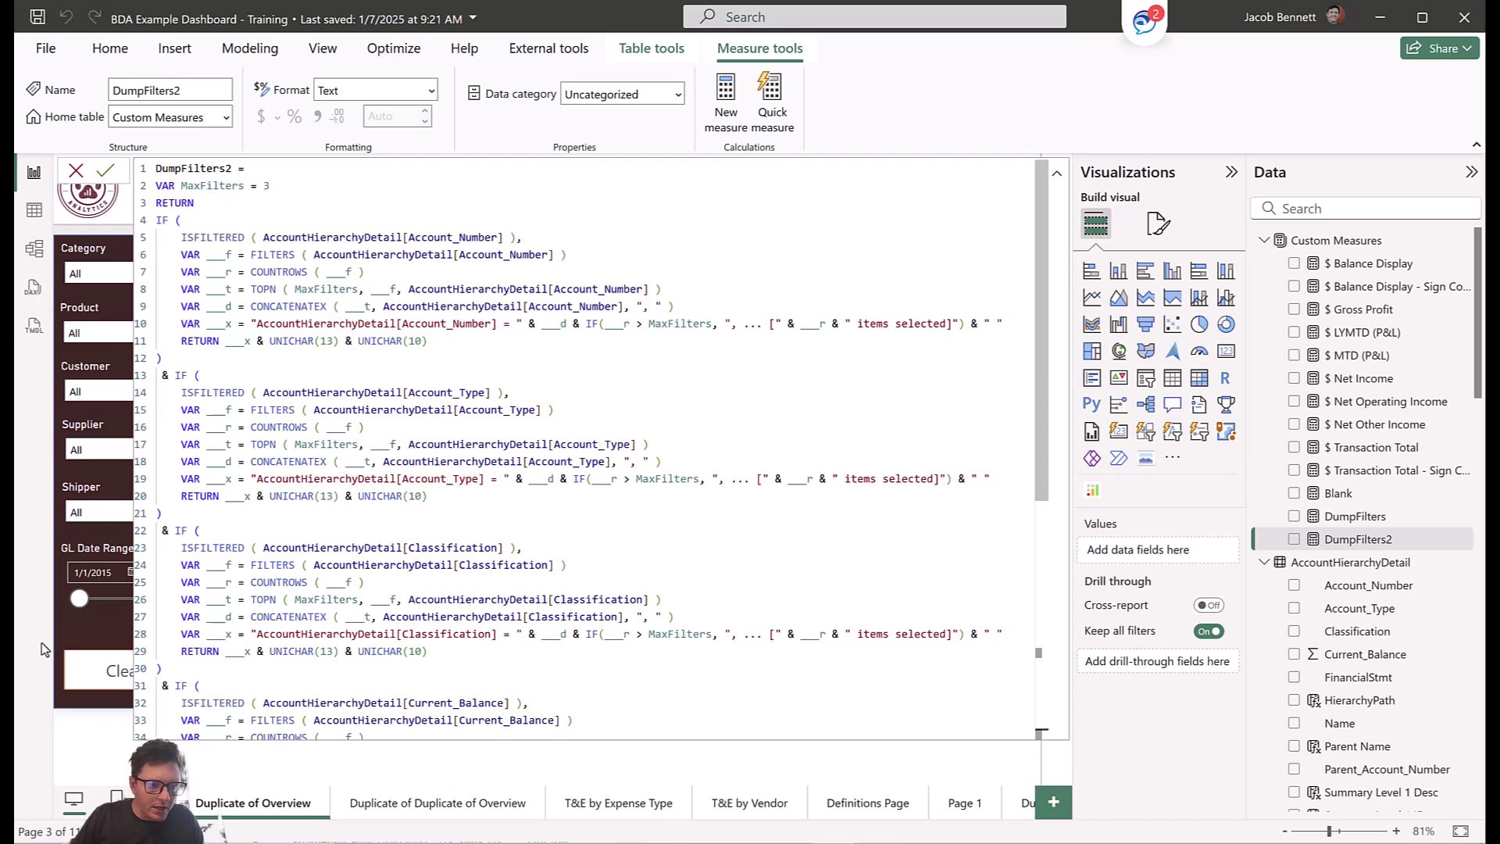
Replace the AccountHierarchyDetail[Account_Number] references in the first block's ISFILTERED, FILTERS, TOPN and label text with Categories[Category].
{"action": "left_click_drag", "start_coordinate": [508, 236], "coordinate": [263, 238]}
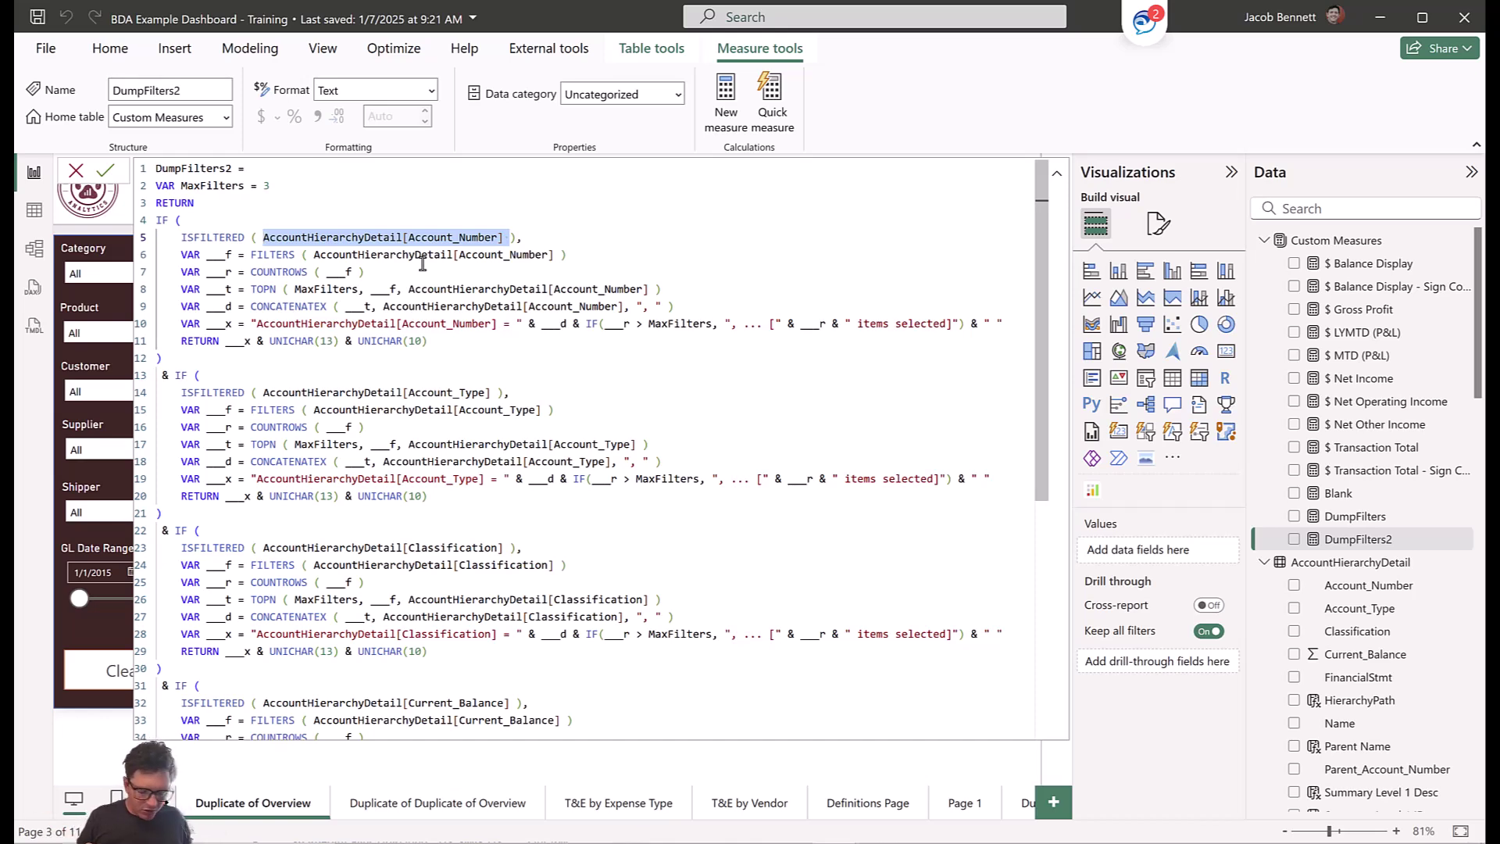
{"action": "key", "text": "ctrl+shift+l"}
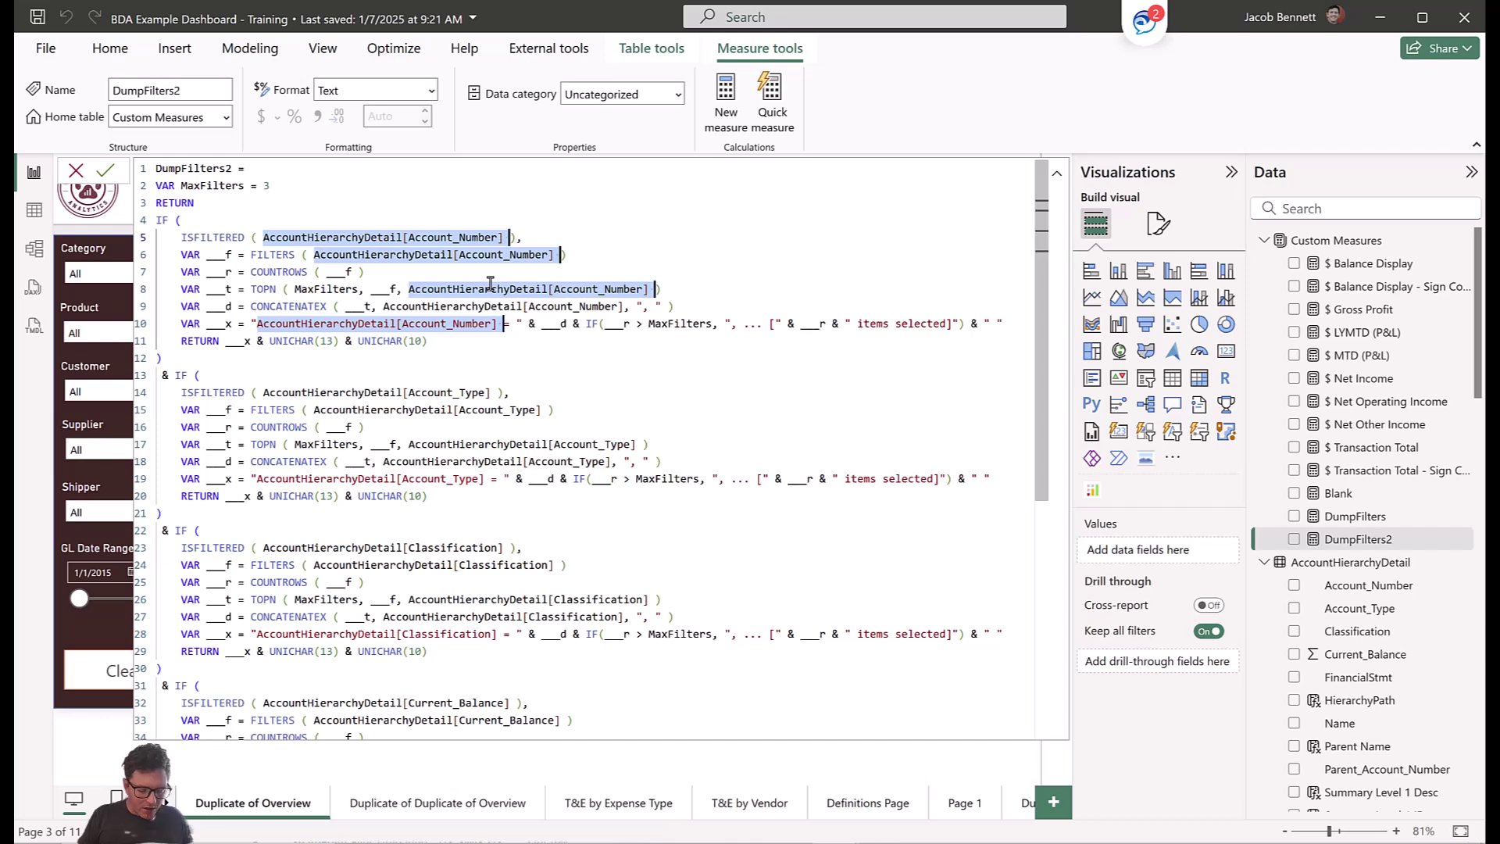
{"action": "type", "text": "Category"}
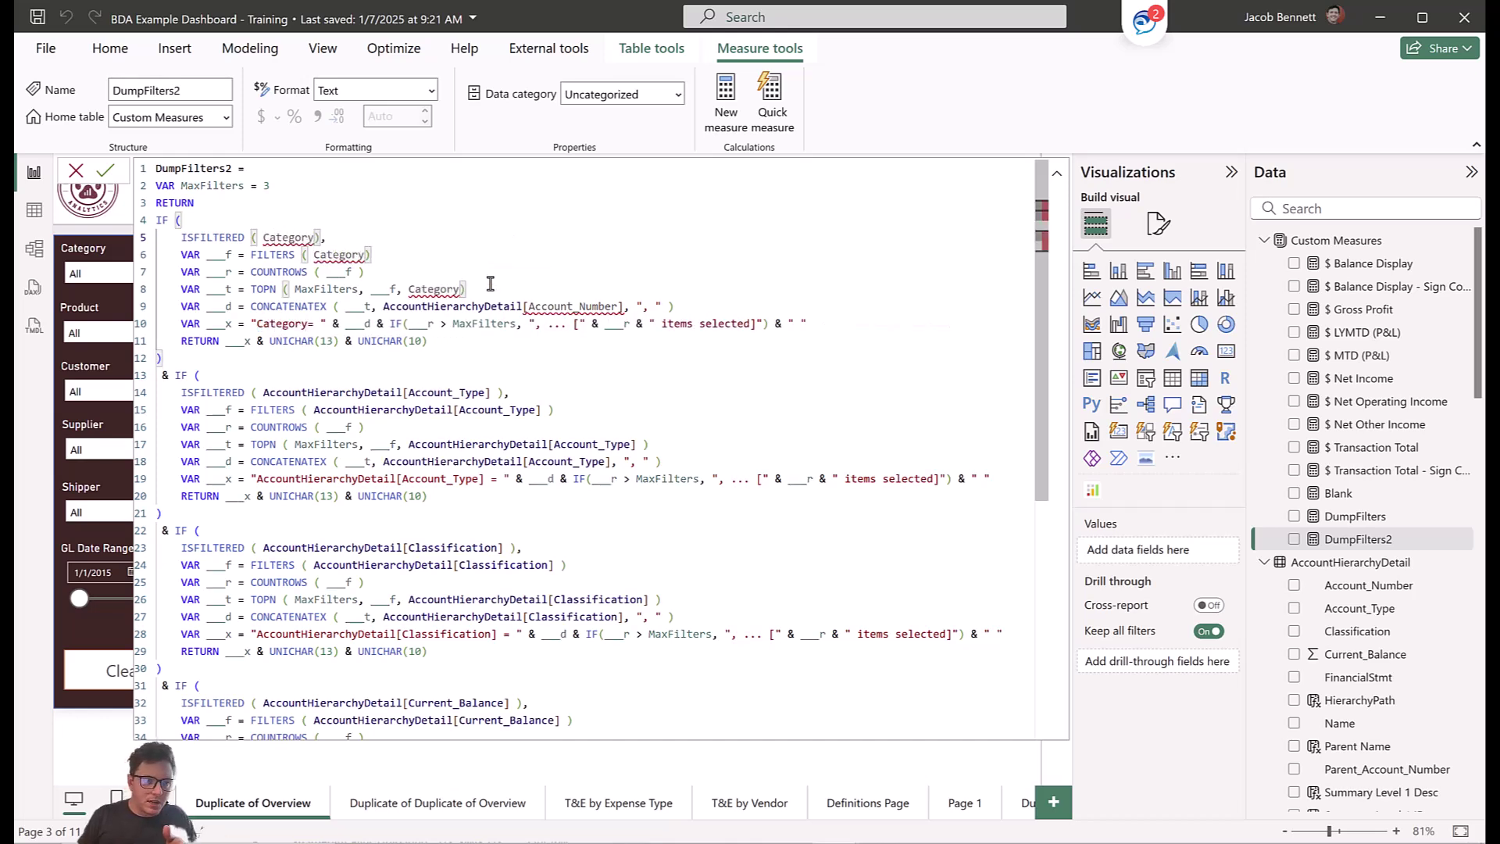
{"action": "scroll", "coordinate": [1465, 518], "scroll_direction": "down", "scroll_amount": 5}
{"action": "scroll", "coordinate": [1465, 518], "scroll_direction": "down", "scroll_amount": 5}
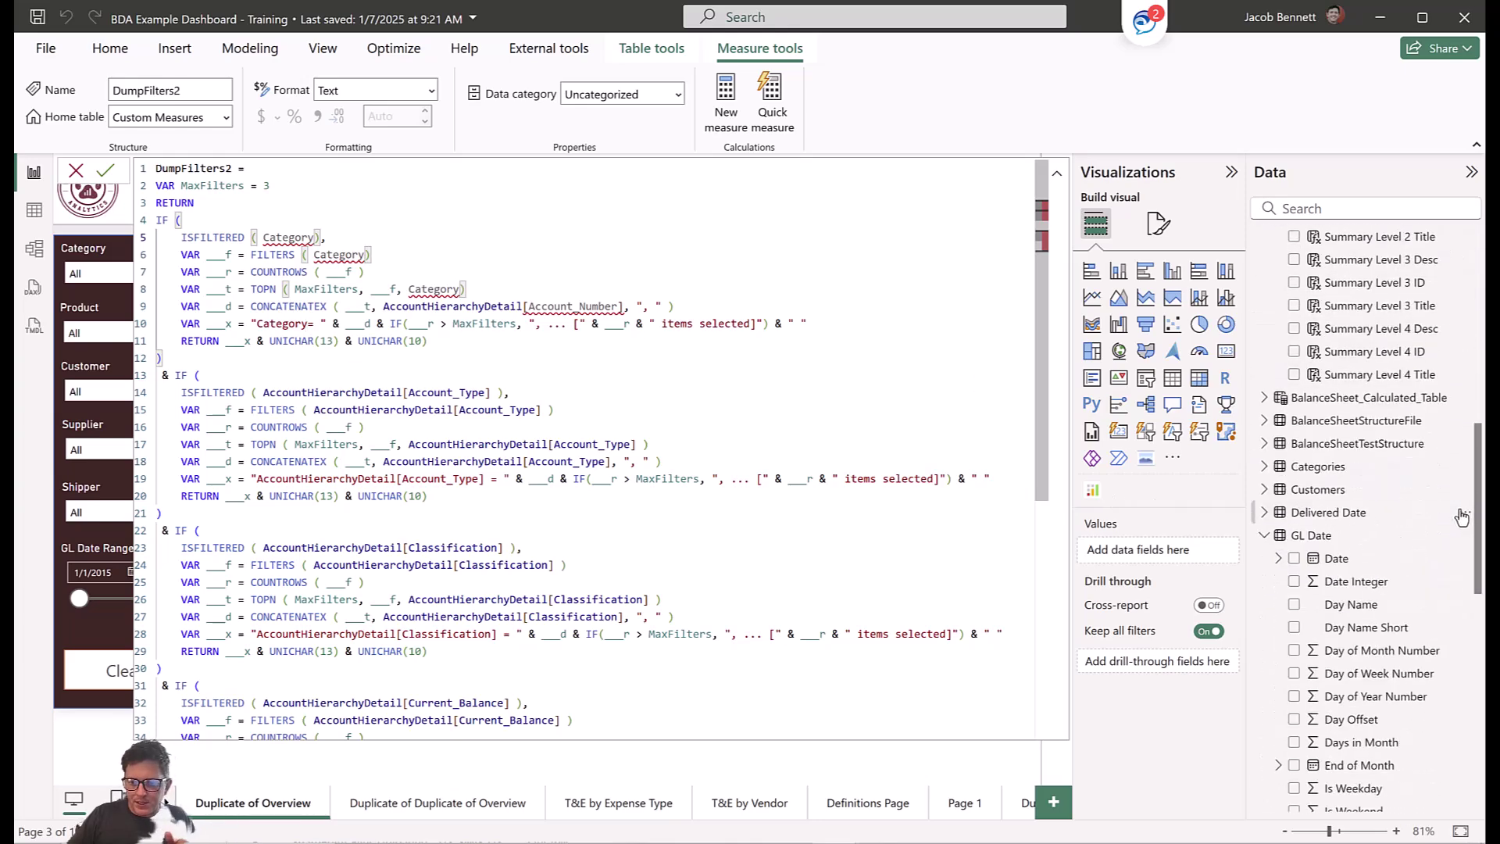
{"action": "key", "text": "BackSpace"}
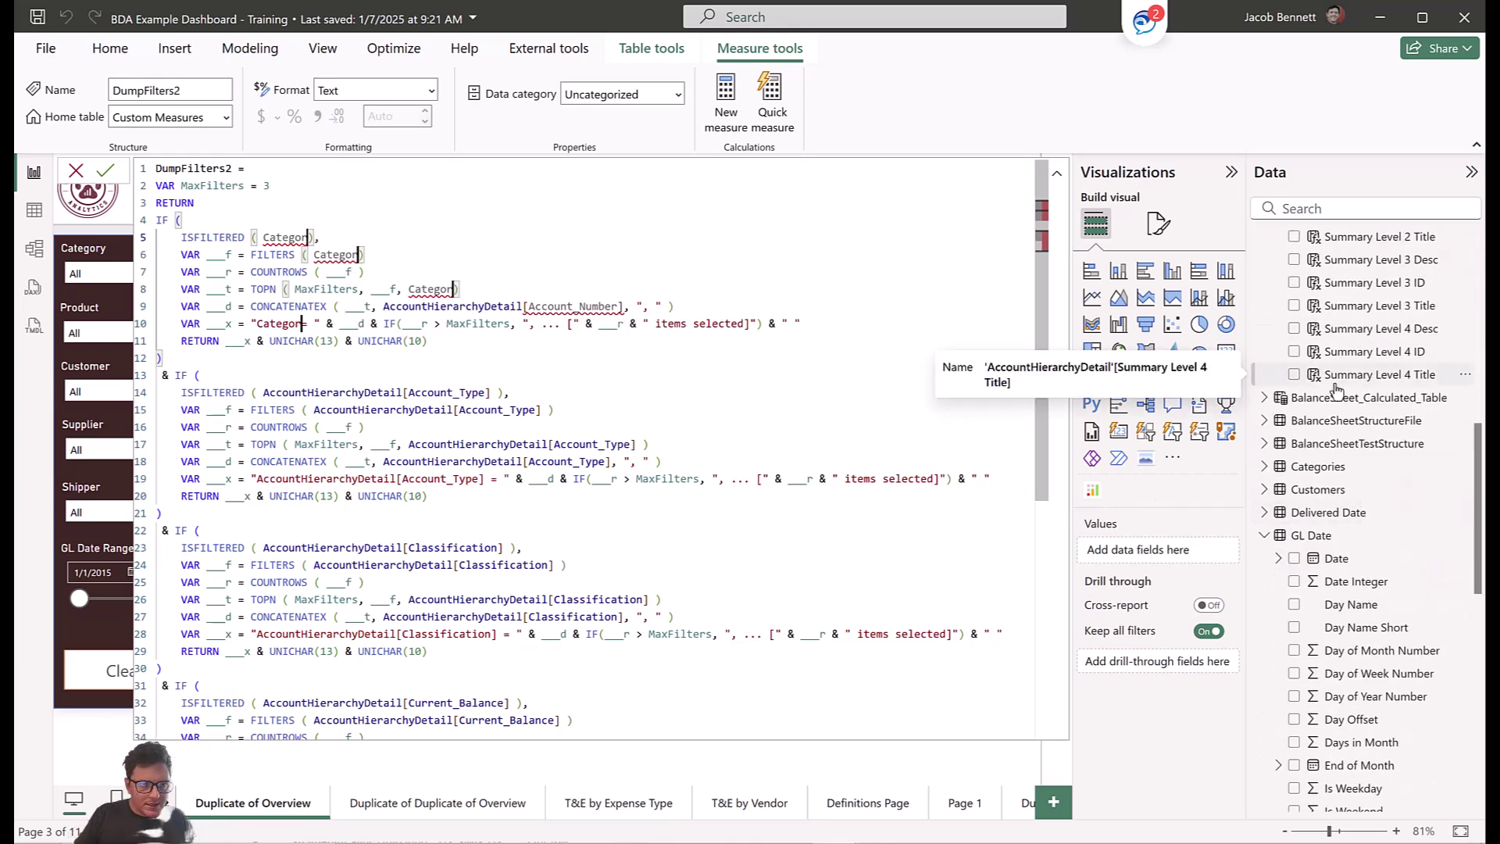
{"action": "type", "text": "ies["}
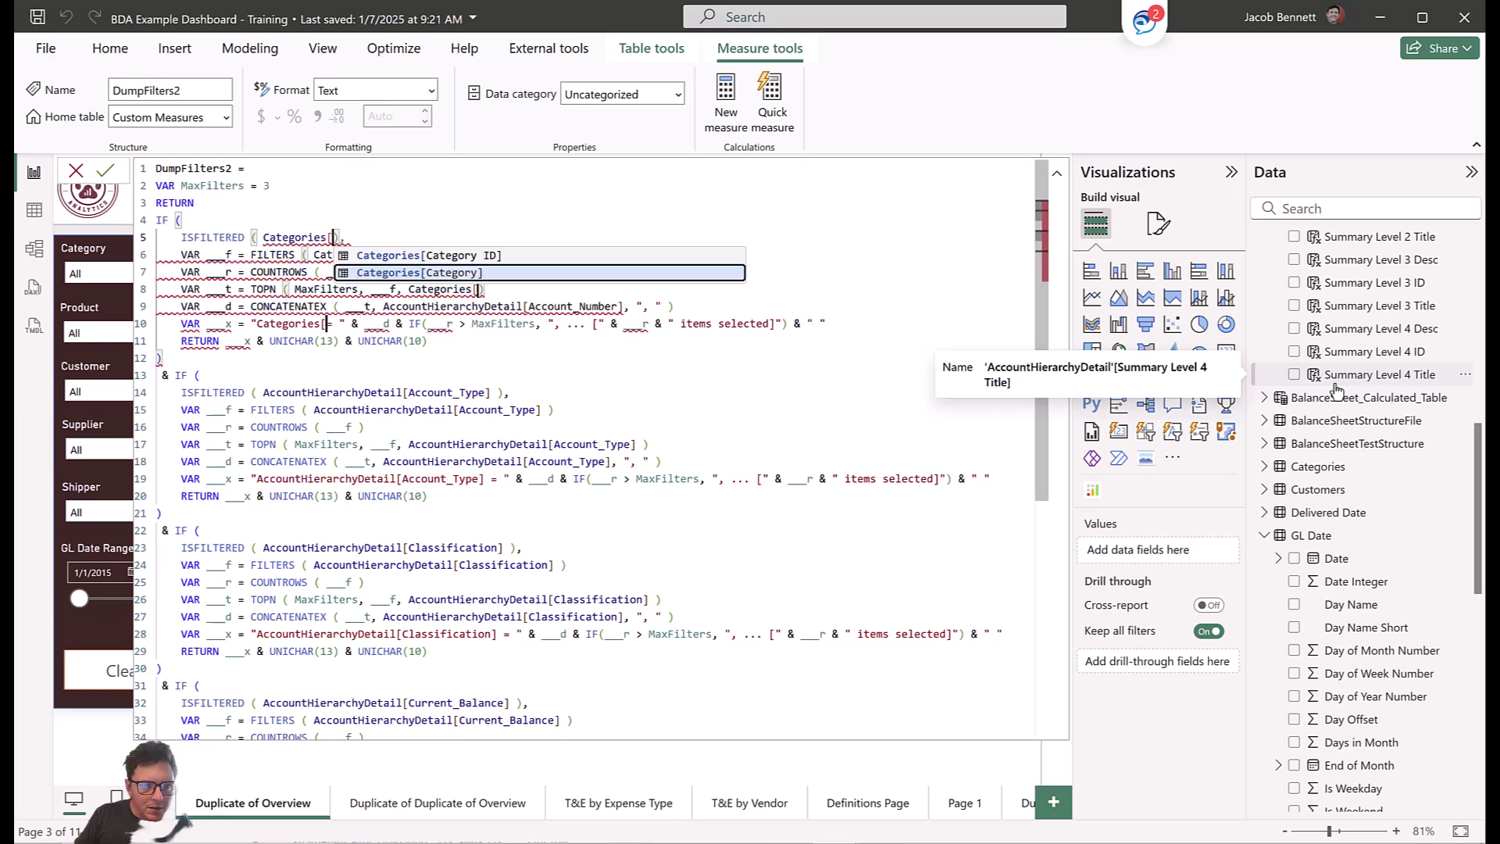
{"action": "left_click", "coordinate": [531, 271]}
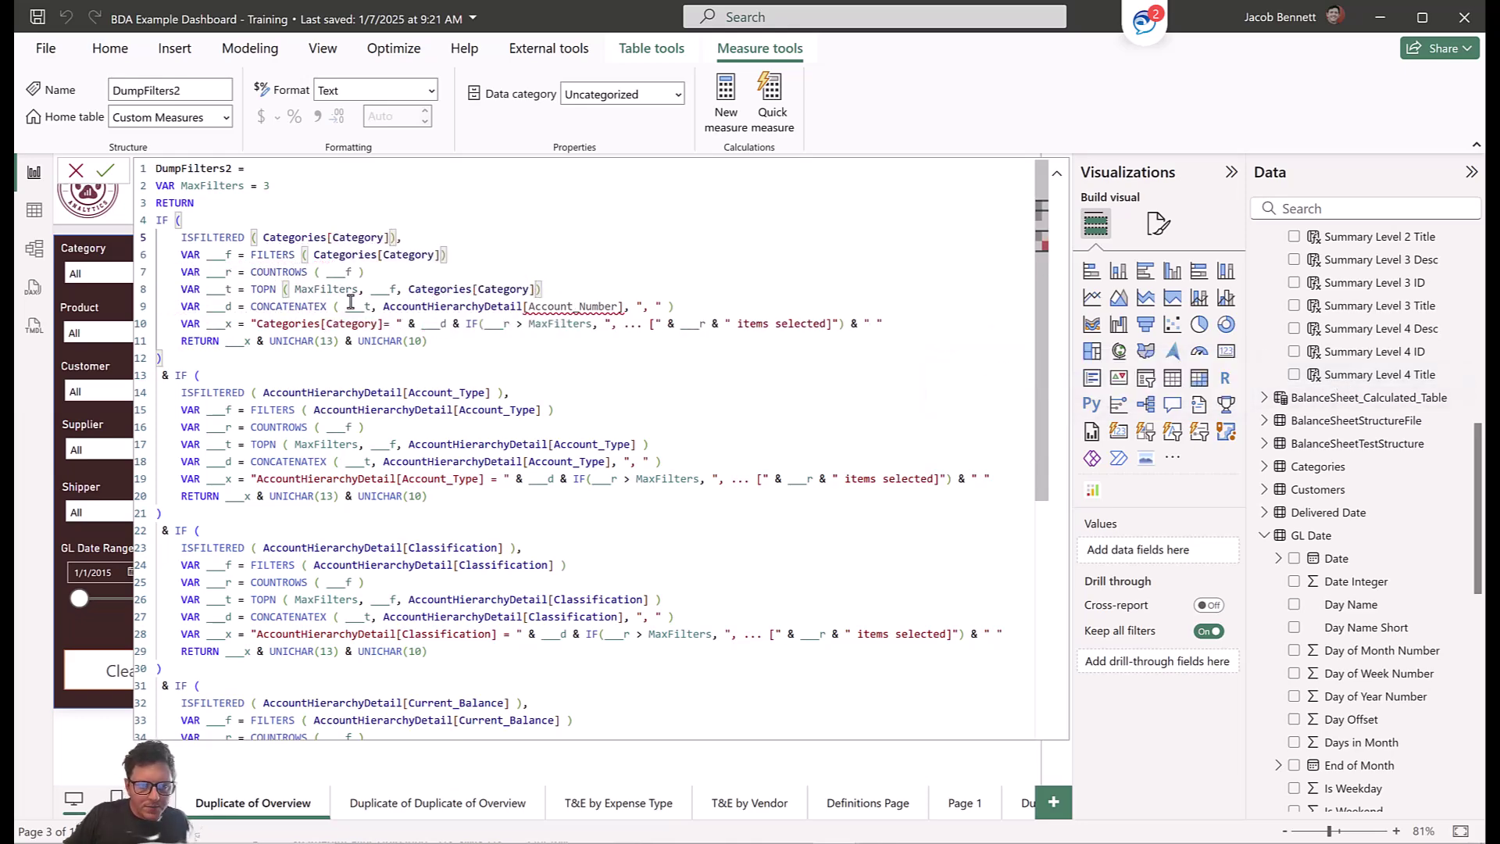
Change the remaining Account_Number reference in the first block's CONCATENATEX to Categories[Category].
{"action": "left_click_drag", "start_coordinate": [384, 306], "coordinate": [624, 306]}
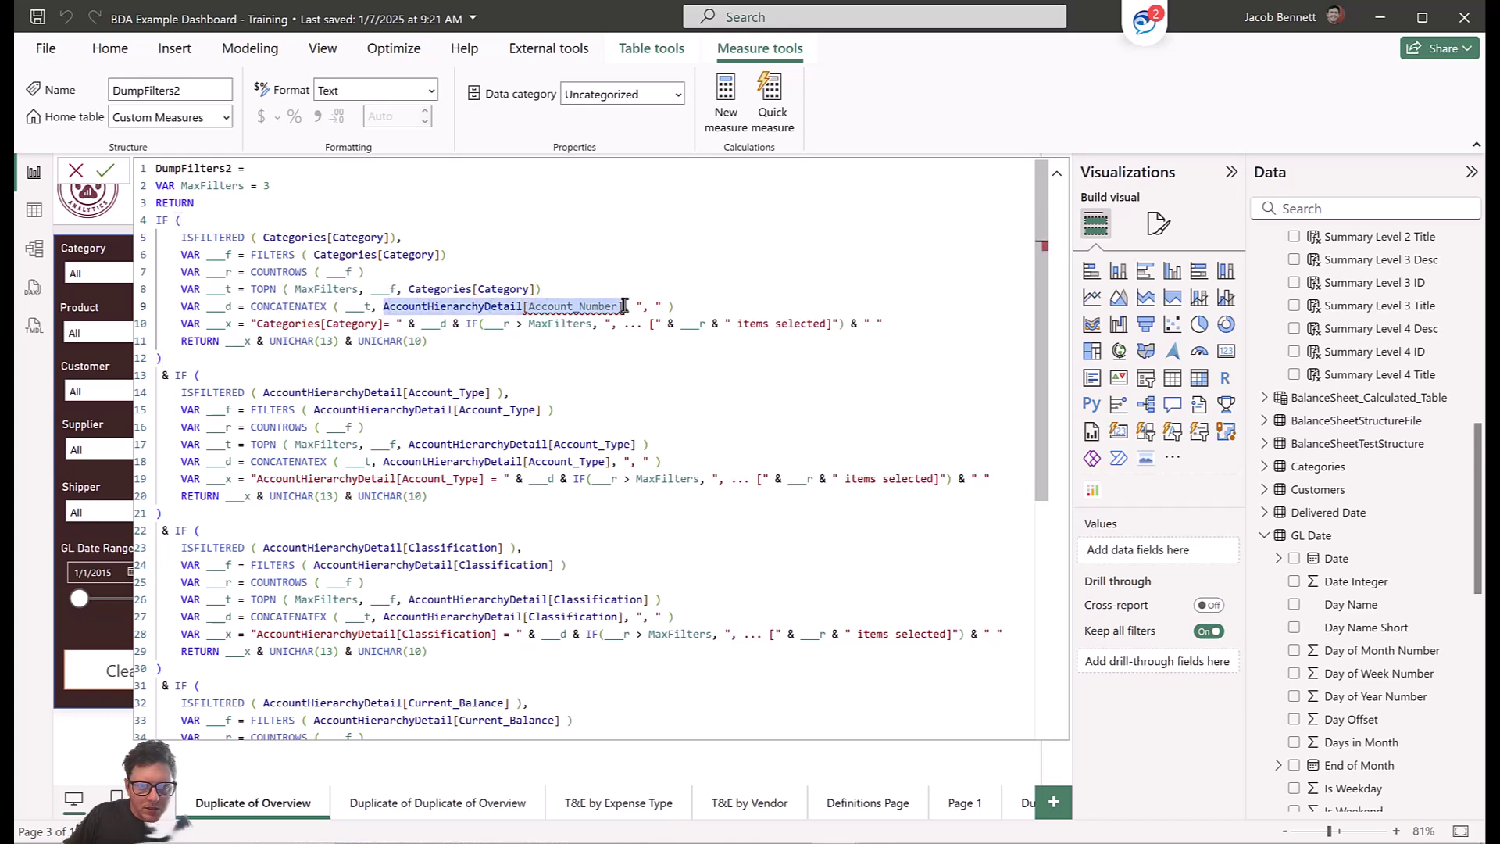
{"action": "type", "text": "Categ"}
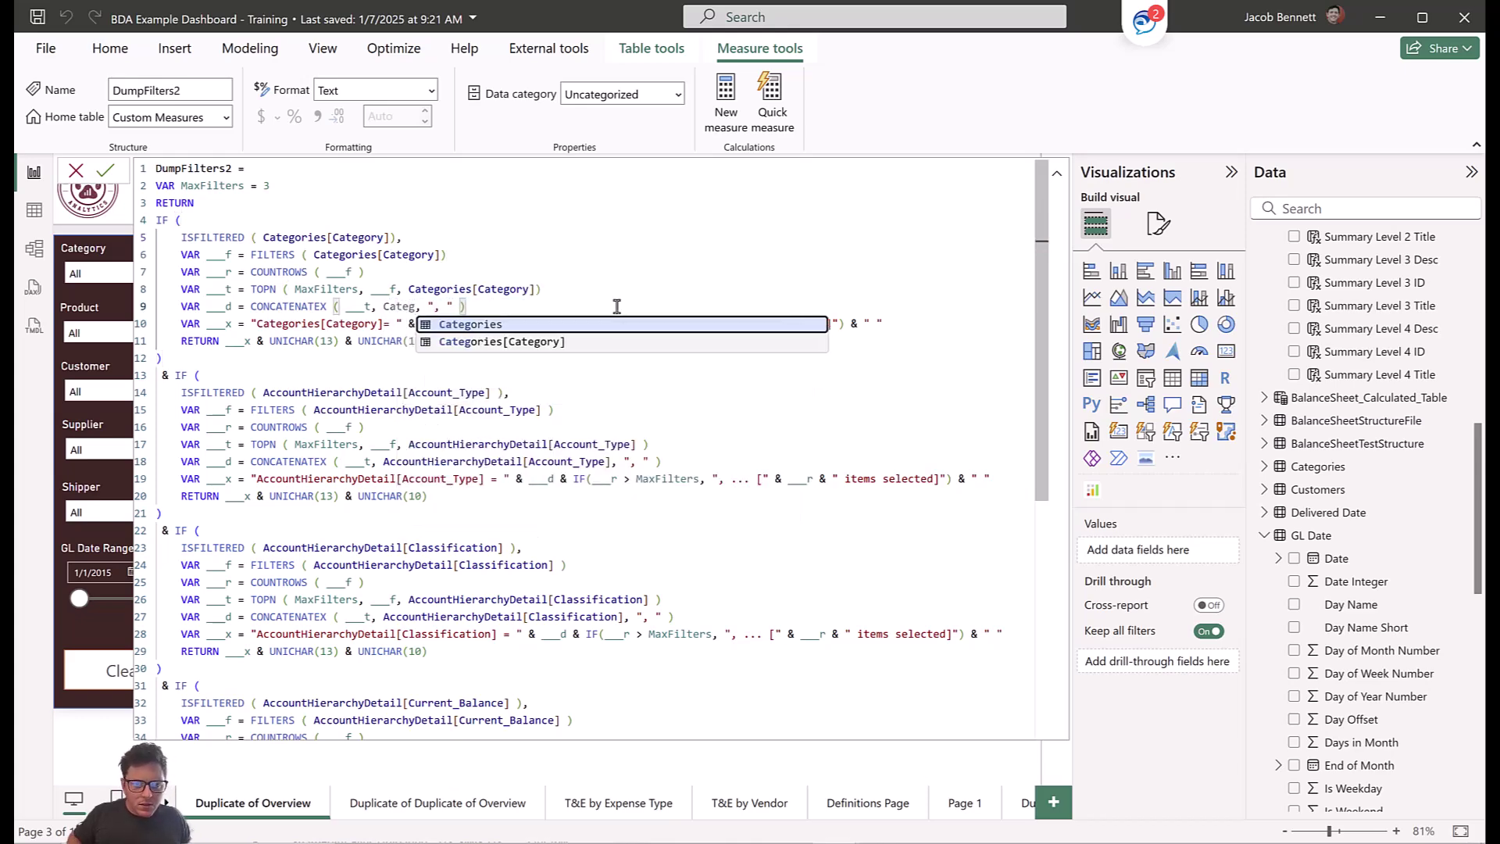
{"action": "key", "text": "Down"}
{"action": "key", "text": "Tab"}
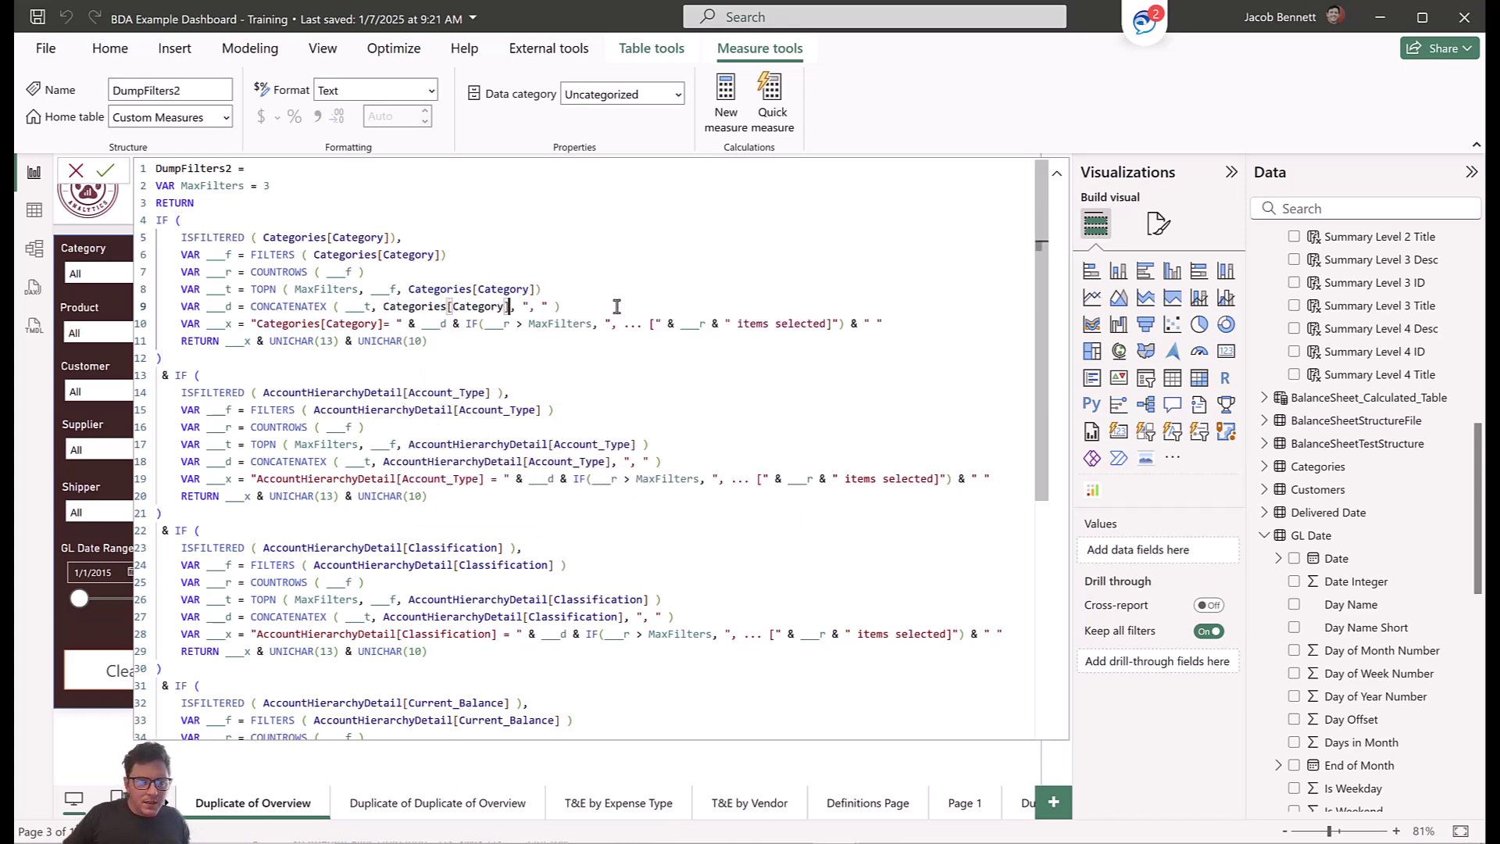
Replace every AccountHierarchyDetail[Account_Type] reference in the second IF block with Products[Product Description 1], and close the formula editor.
{"action": "left_click", "coordinate": [490, 394]}
{"action": "left_click_drag", "start_coordinate": [490, 393], "coordinate": [264, 395]}
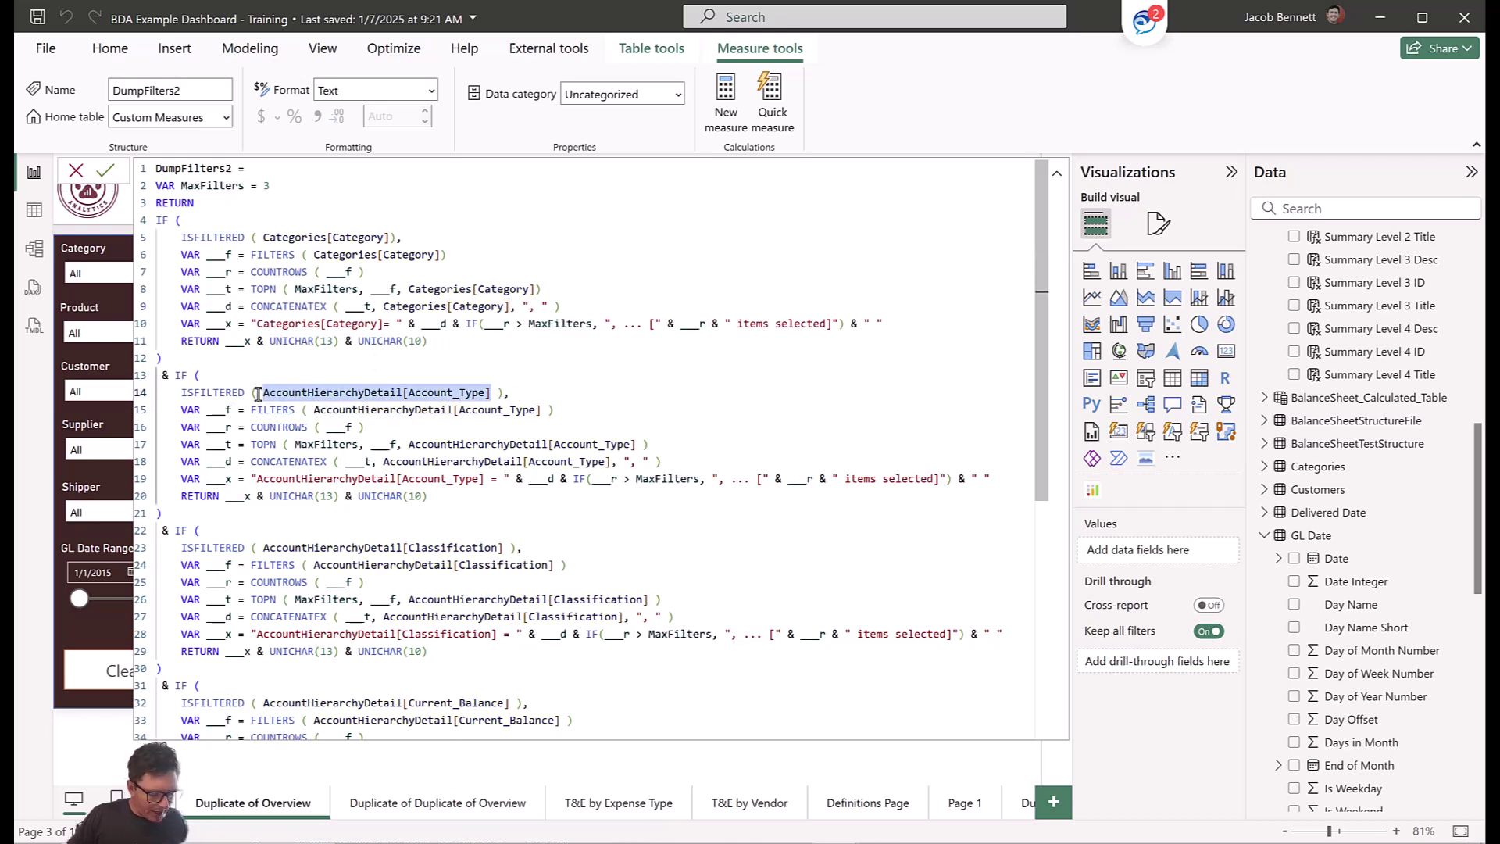
{"action": "key", "text": "ctrl+shift+l"}
{"action": "type", "text": "Produ"}
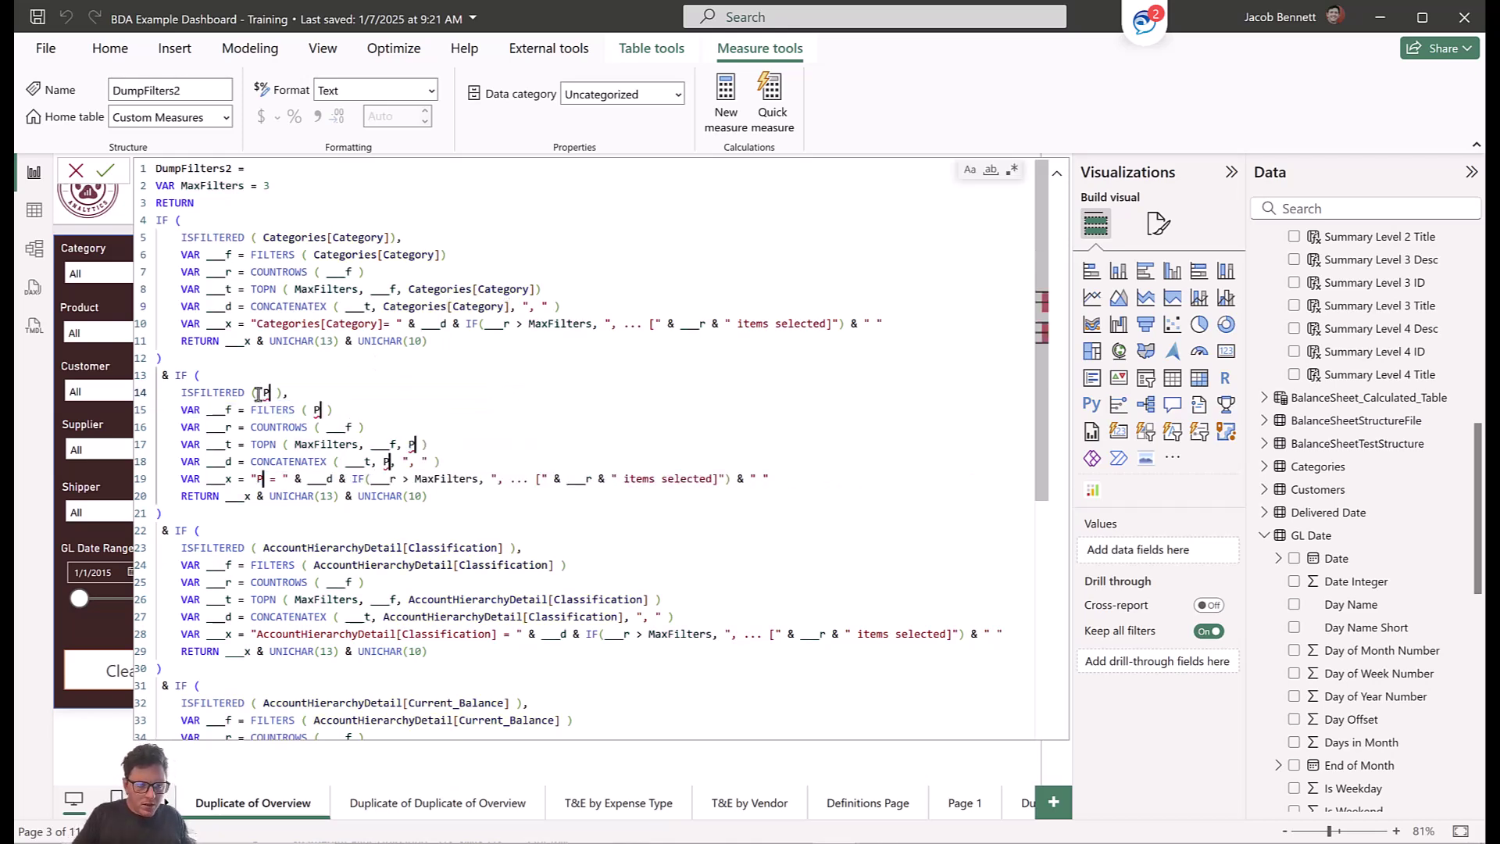
{"action": "type", "text": "cts["}
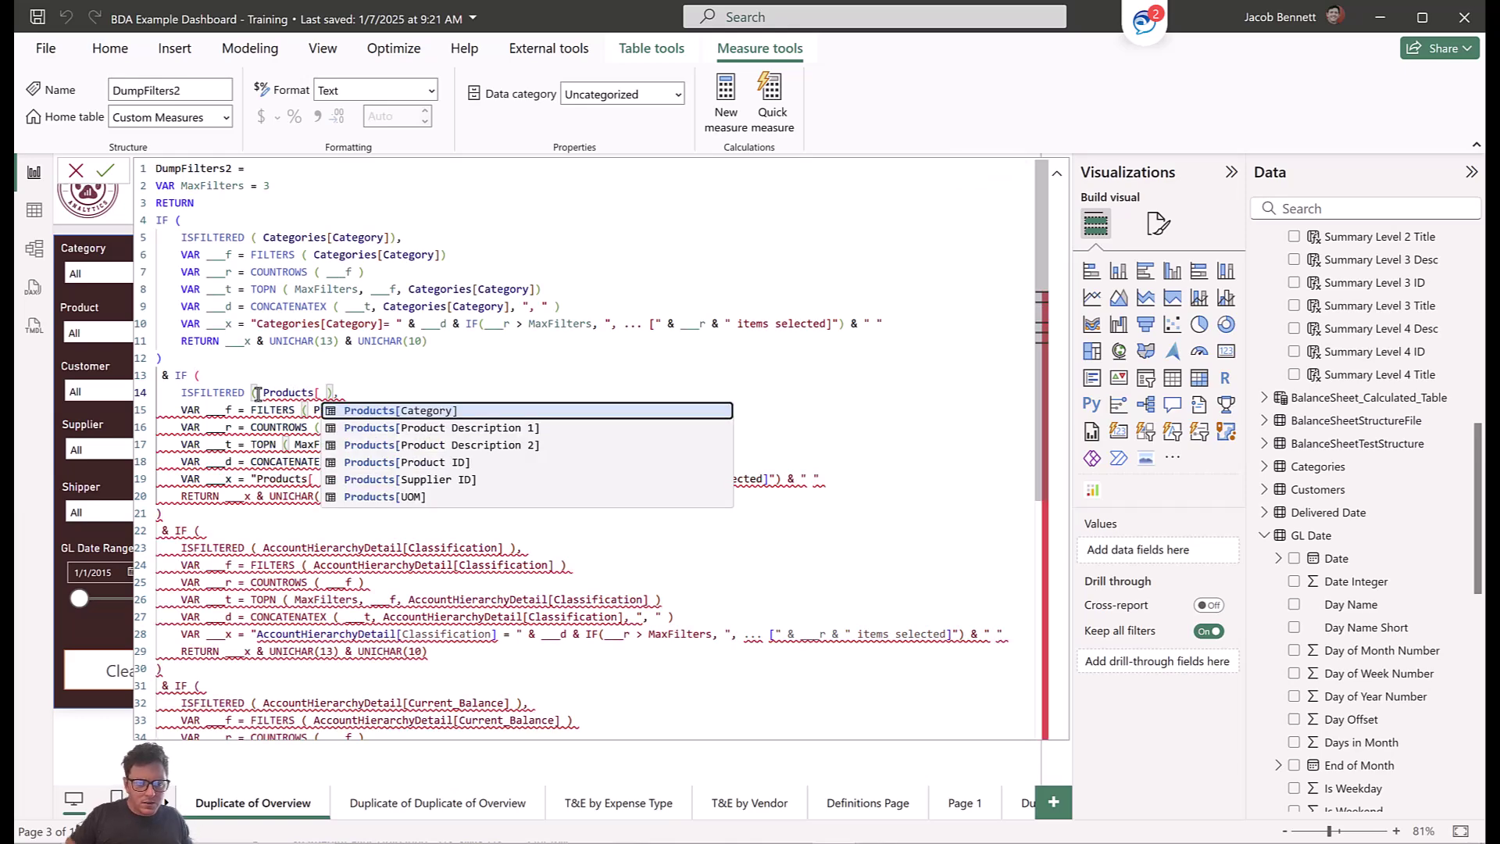
{"action": "key", "text": "Down"}
{"action": "key", "text": "Tab"}
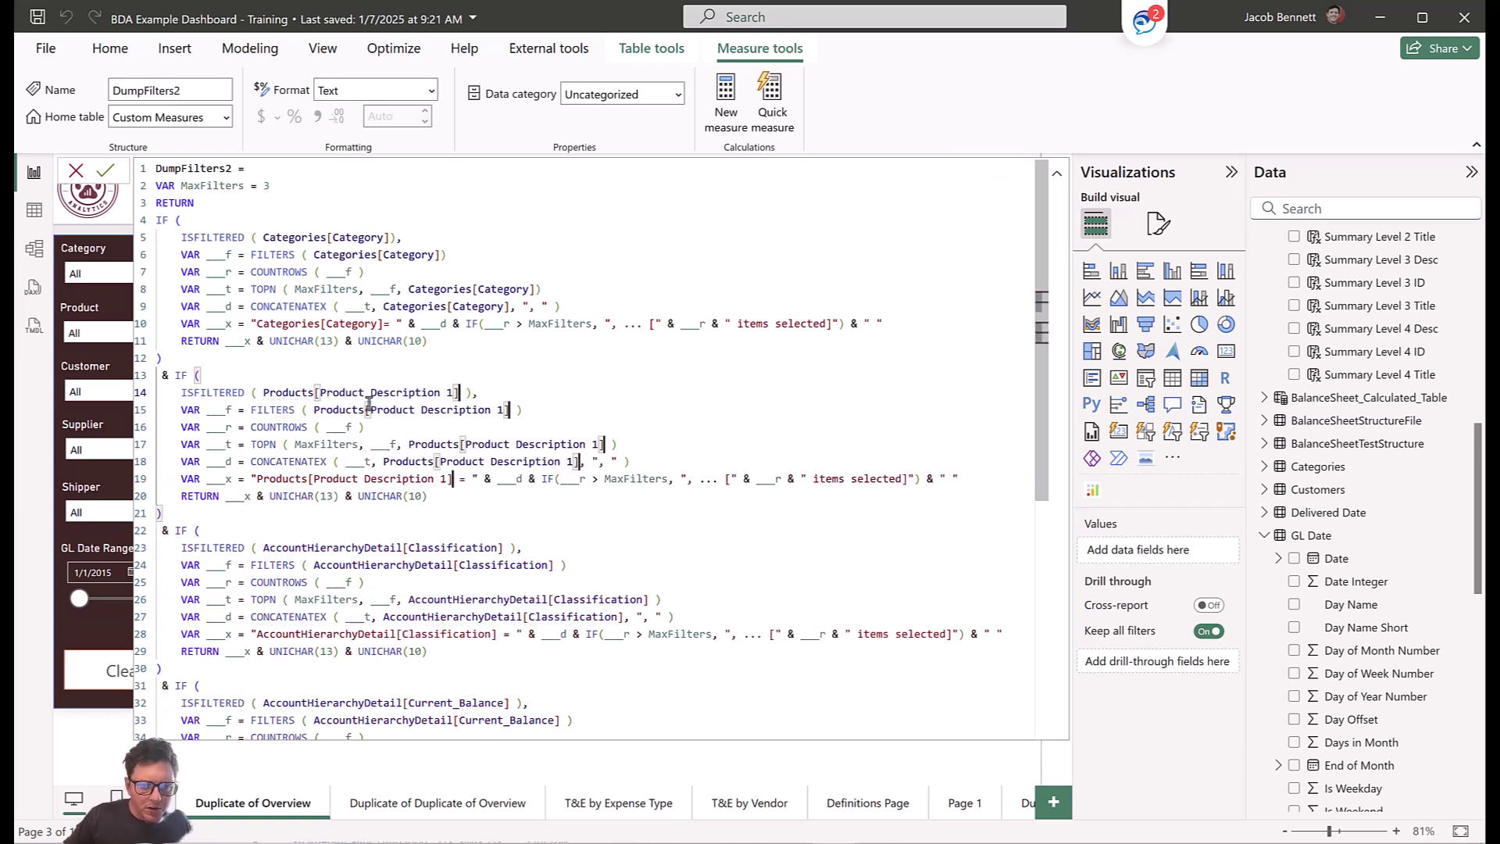
{"action": "scroll", "coordinate": [614, 356], "scroll_direction": "down", "scroll_amount": 2}
{"action": "scroll", "coordinate": [594, 336], "scroll_direction": "down", "scroll_amount": 4}
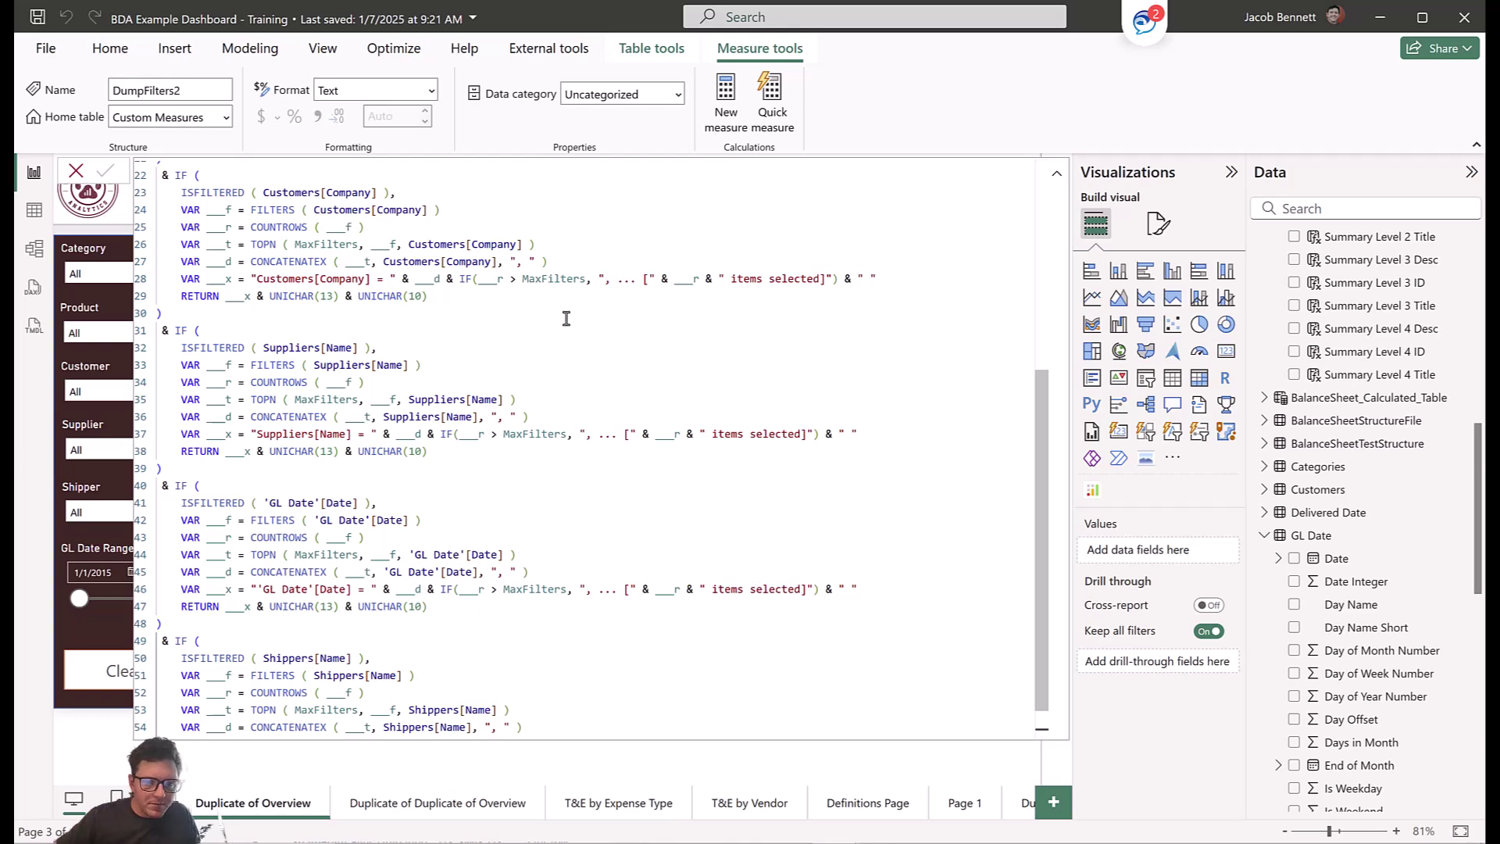
{"action": "left_click", "coordinate": [77, 173]}
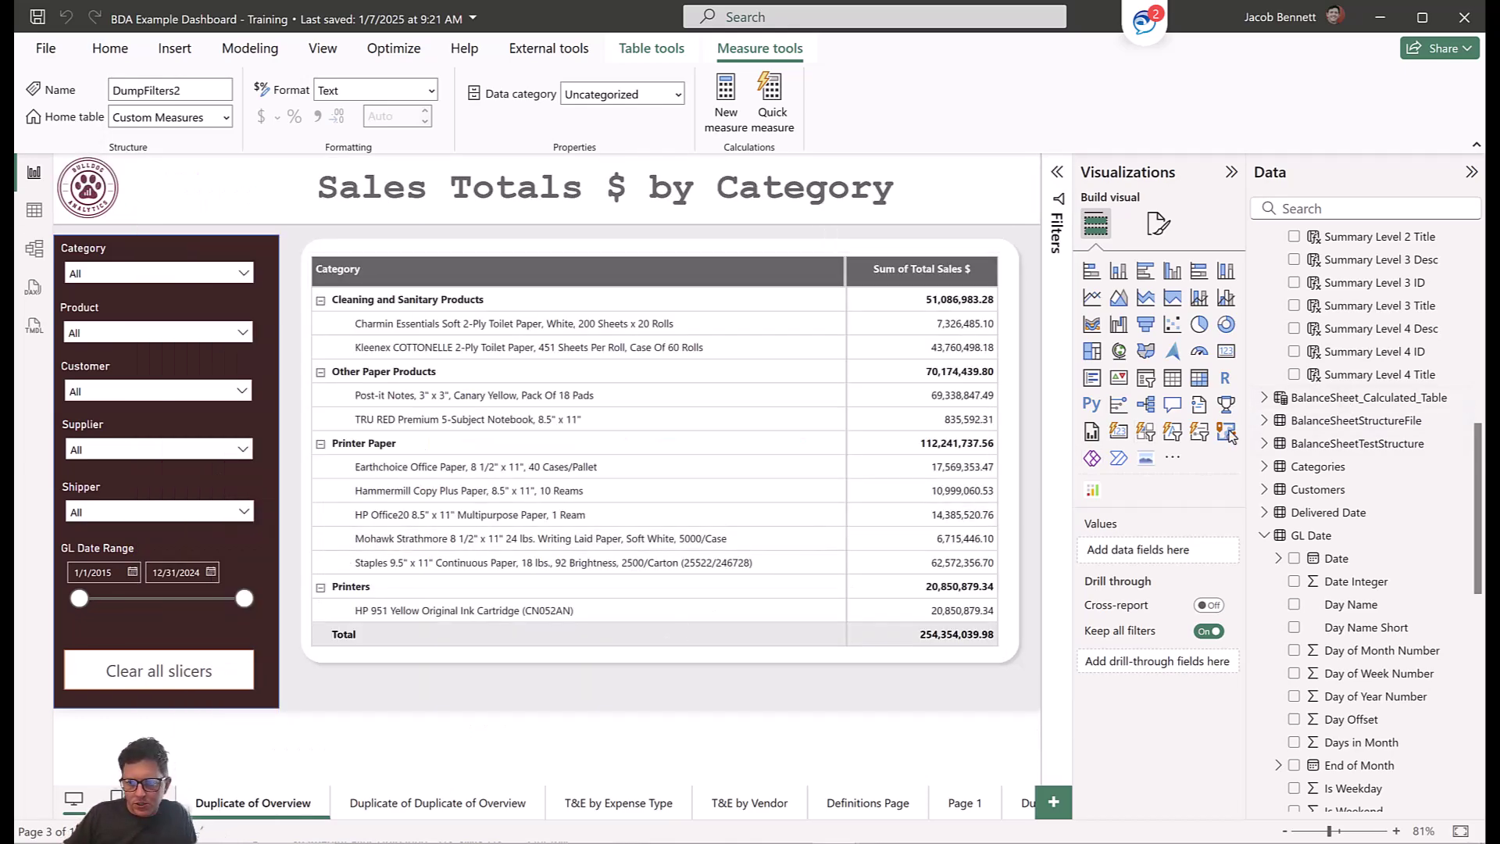
Add the DumpFilters2 measure to the report below the sales table and make the visual a card.
{"action": "scroll", "coordinate": [1371, 414], "scroll_direction": "up", "scroll_amount": 10}
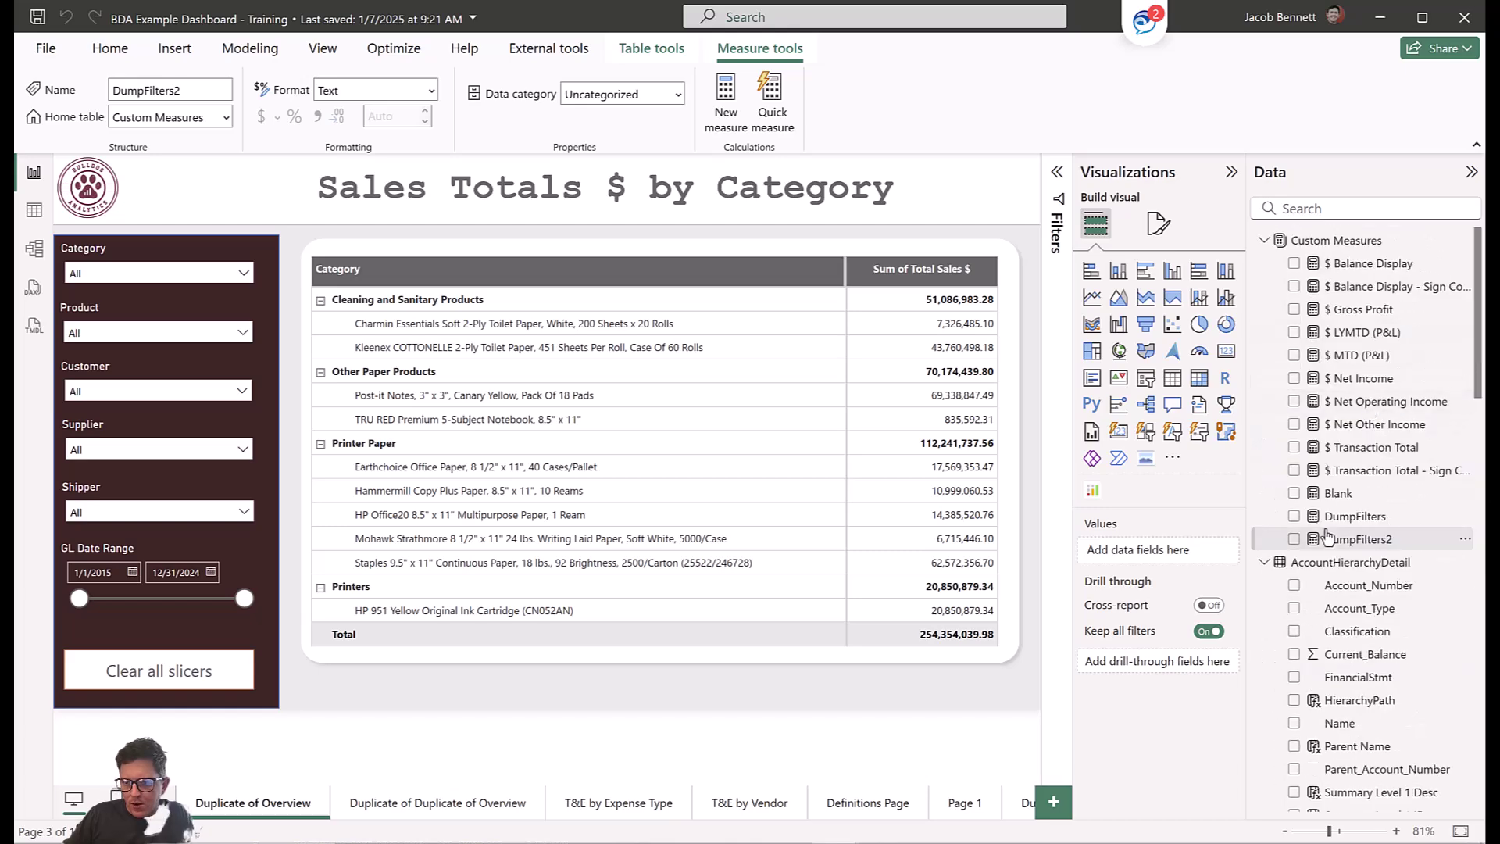
{"action": "left_click_drag", "start_coordinate": [1203, 580], "coordinate": [561, 697]}
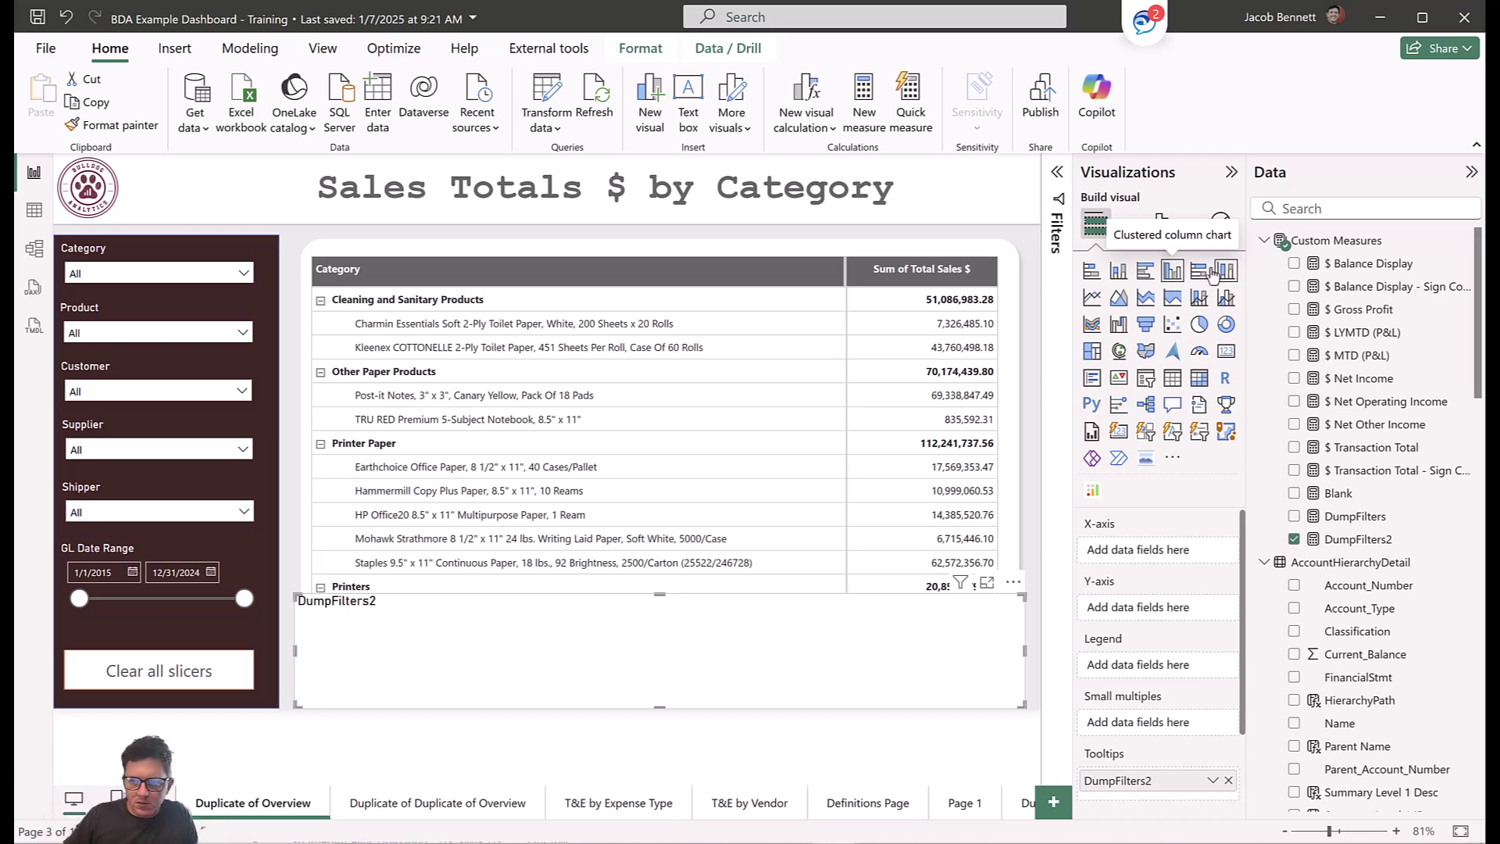
{"action": "left_click", "coordinate": [1118, 434]}
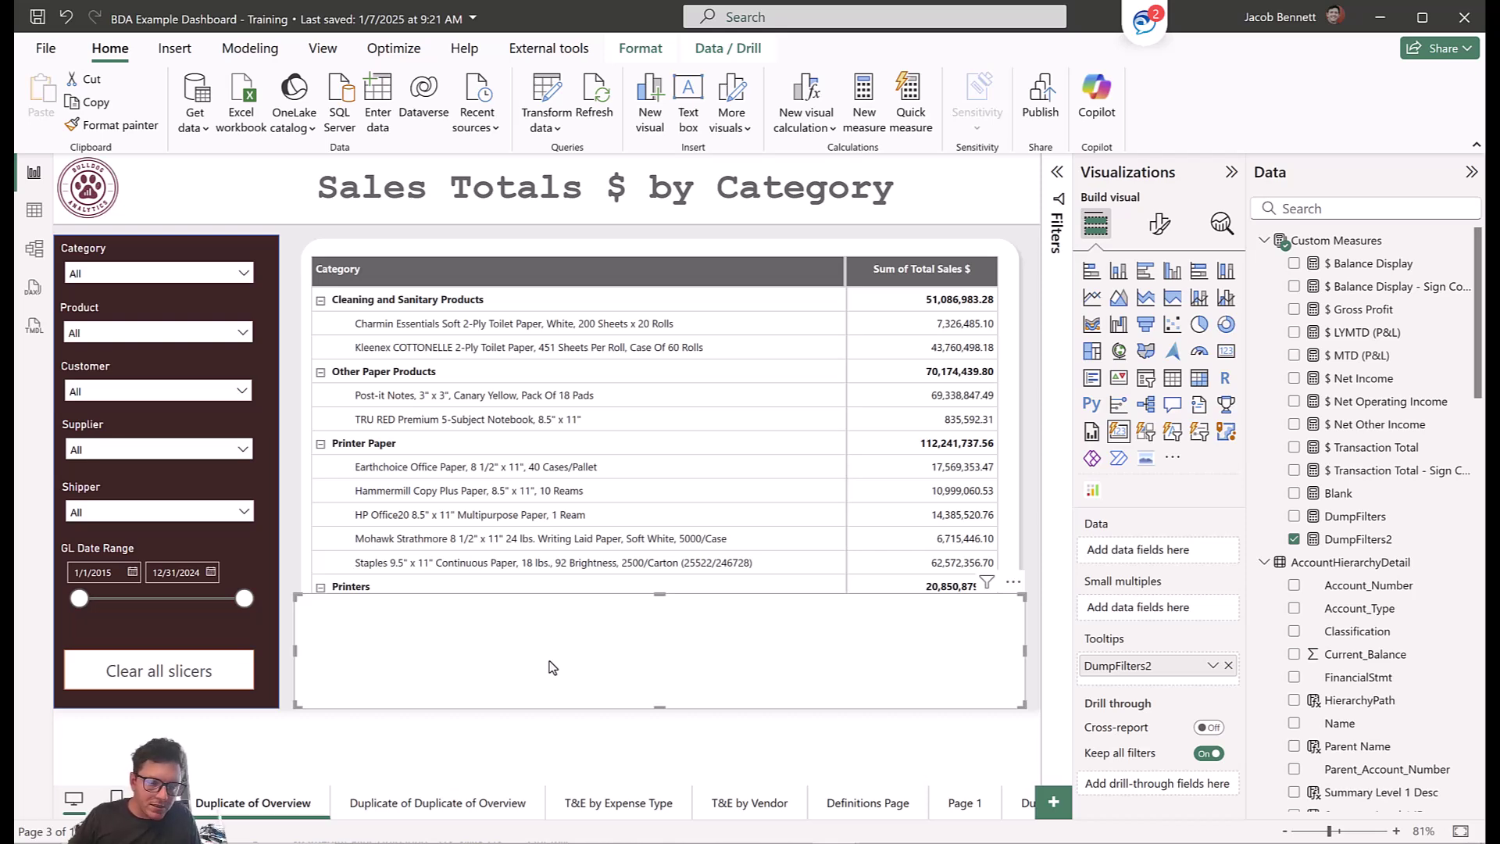
Filter the report to shipper Federal Shipping, category Cleaning and Sanitary Products and the Charmin Essentials Soft 2-Ply toilet paper product.
{"action": "left_click", "coordinate": [157, 511]}
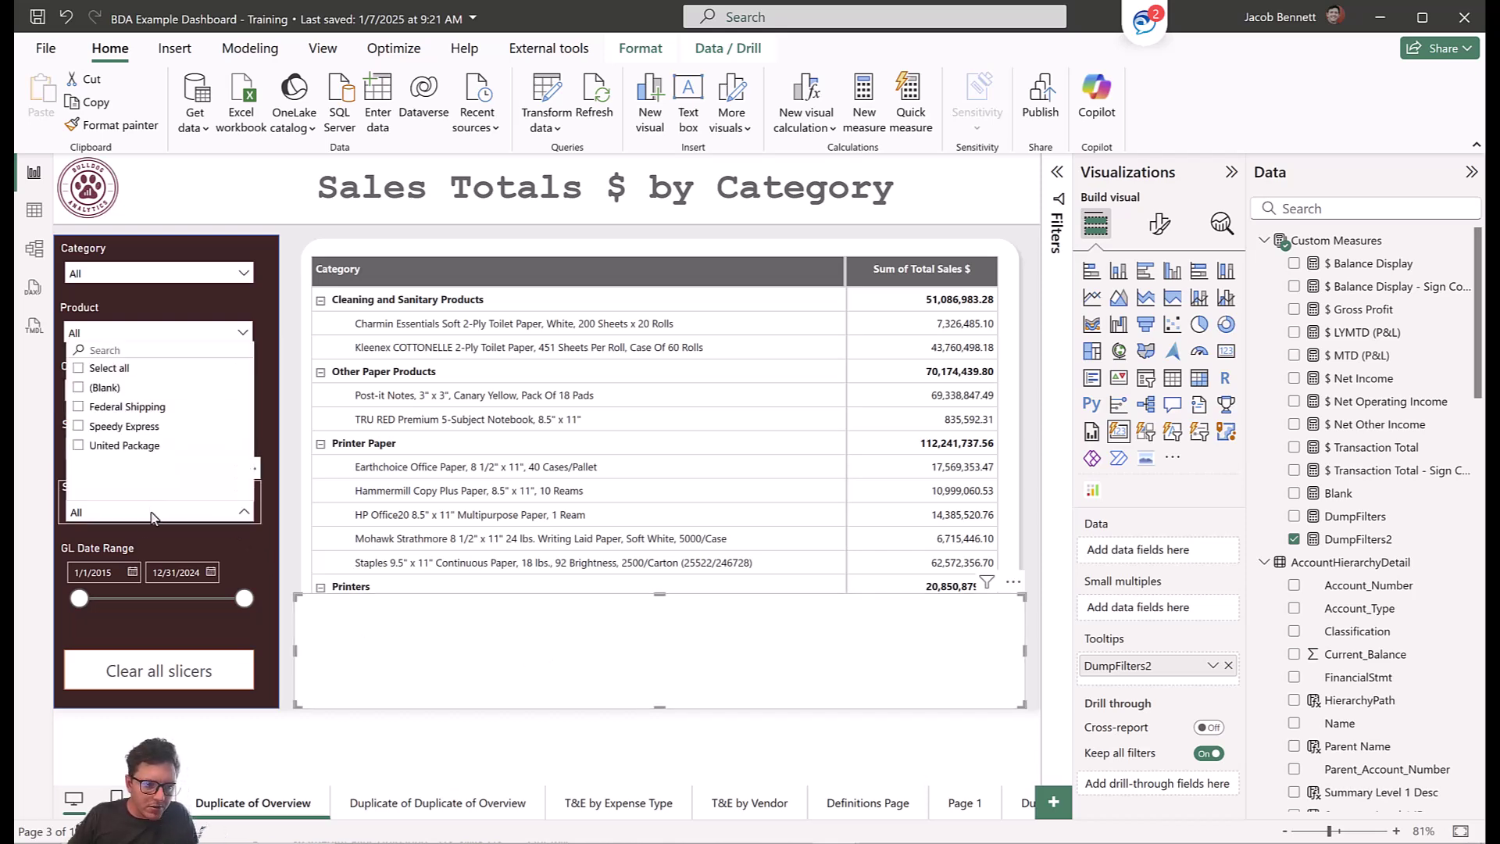
{"action": "left_click", "coordinate": [126, 406]}
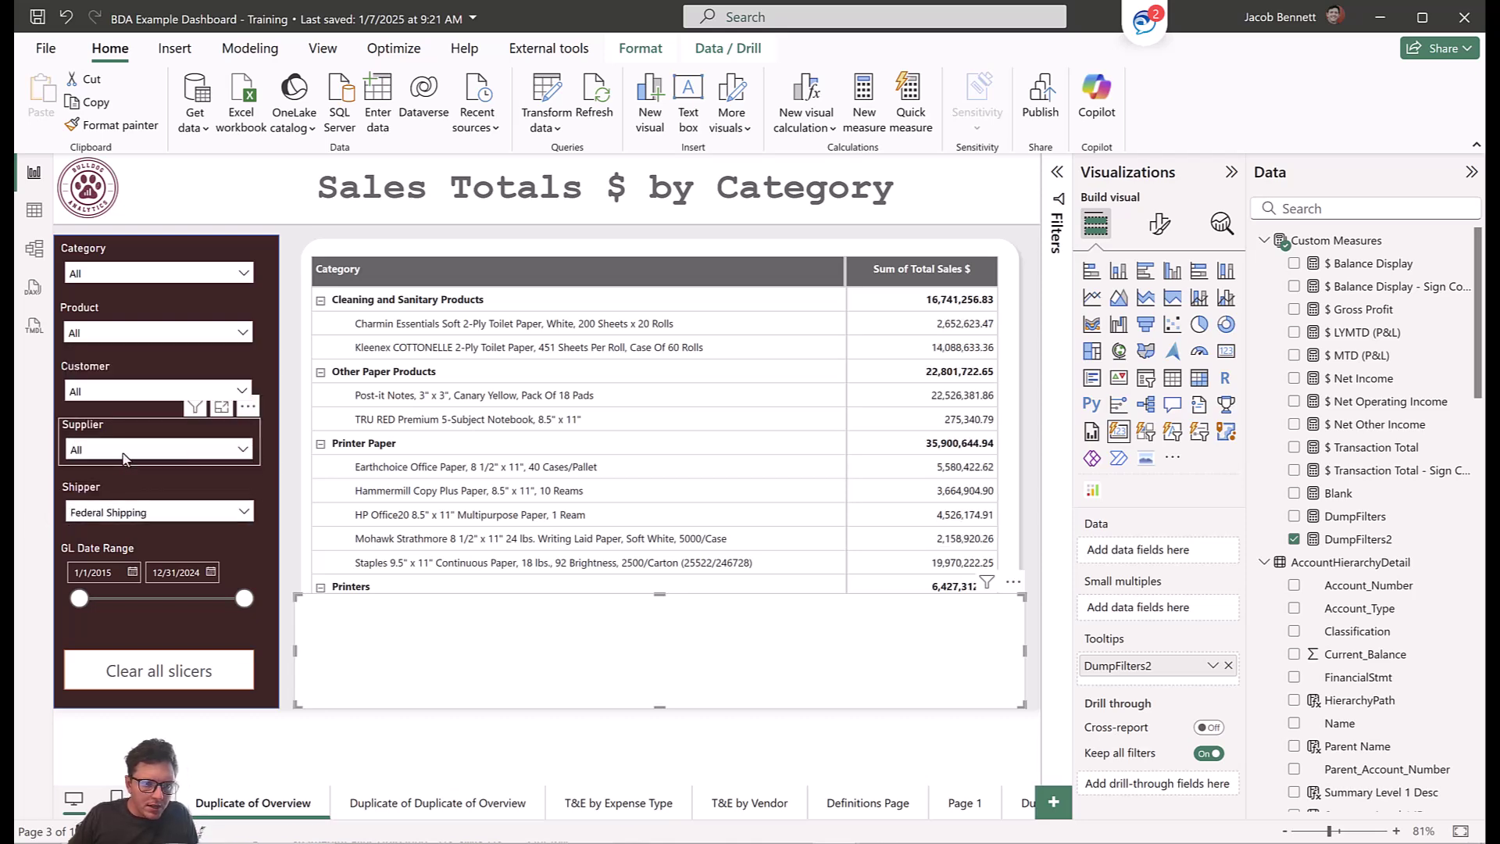
{"action": "left_click", "coordinate": [123, 273]}
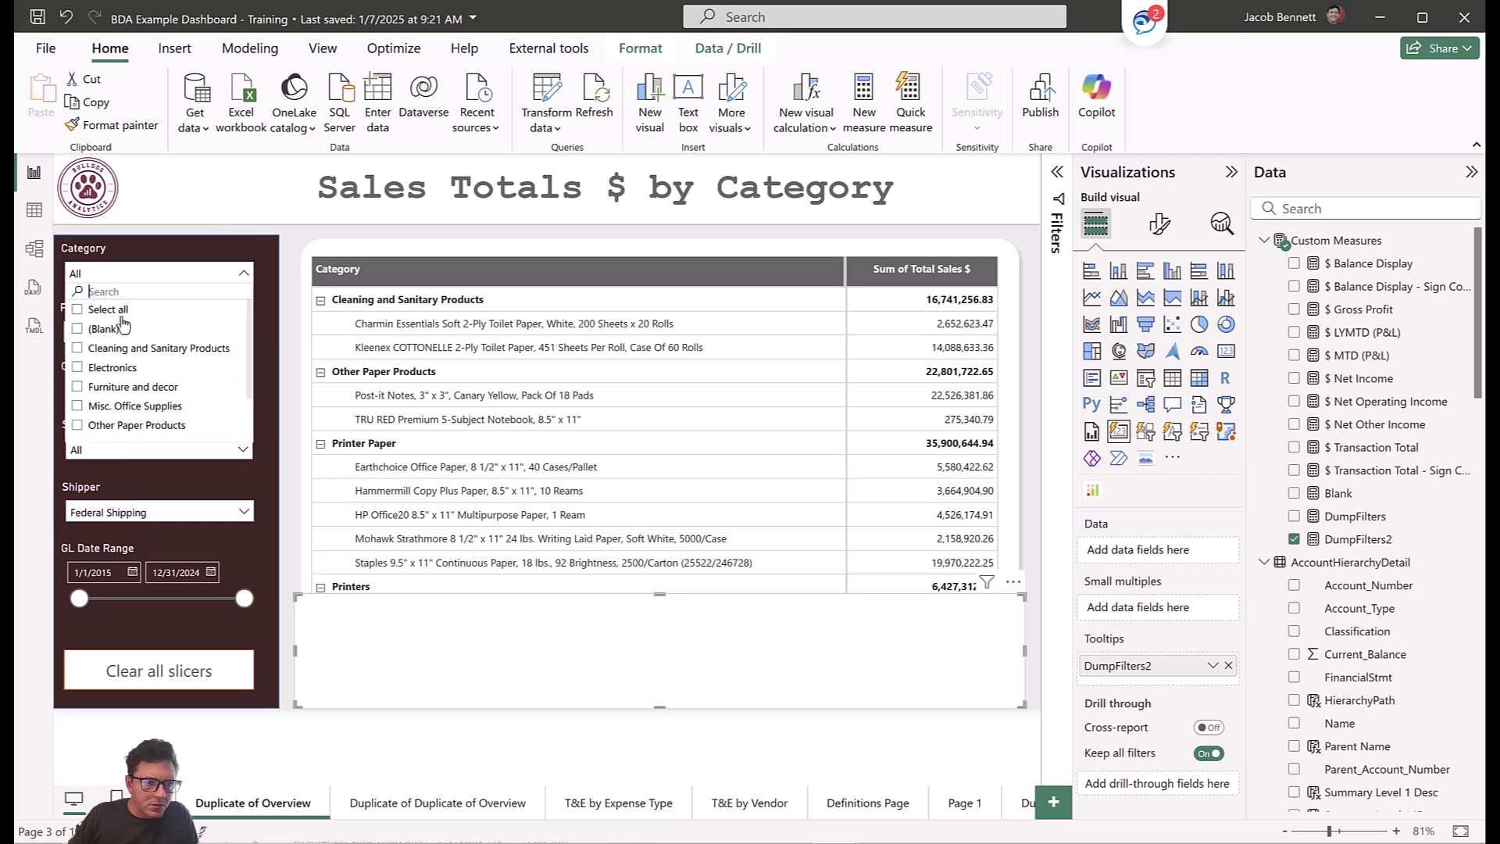
{"action": "left_click", "coordinate": [123, 349]}
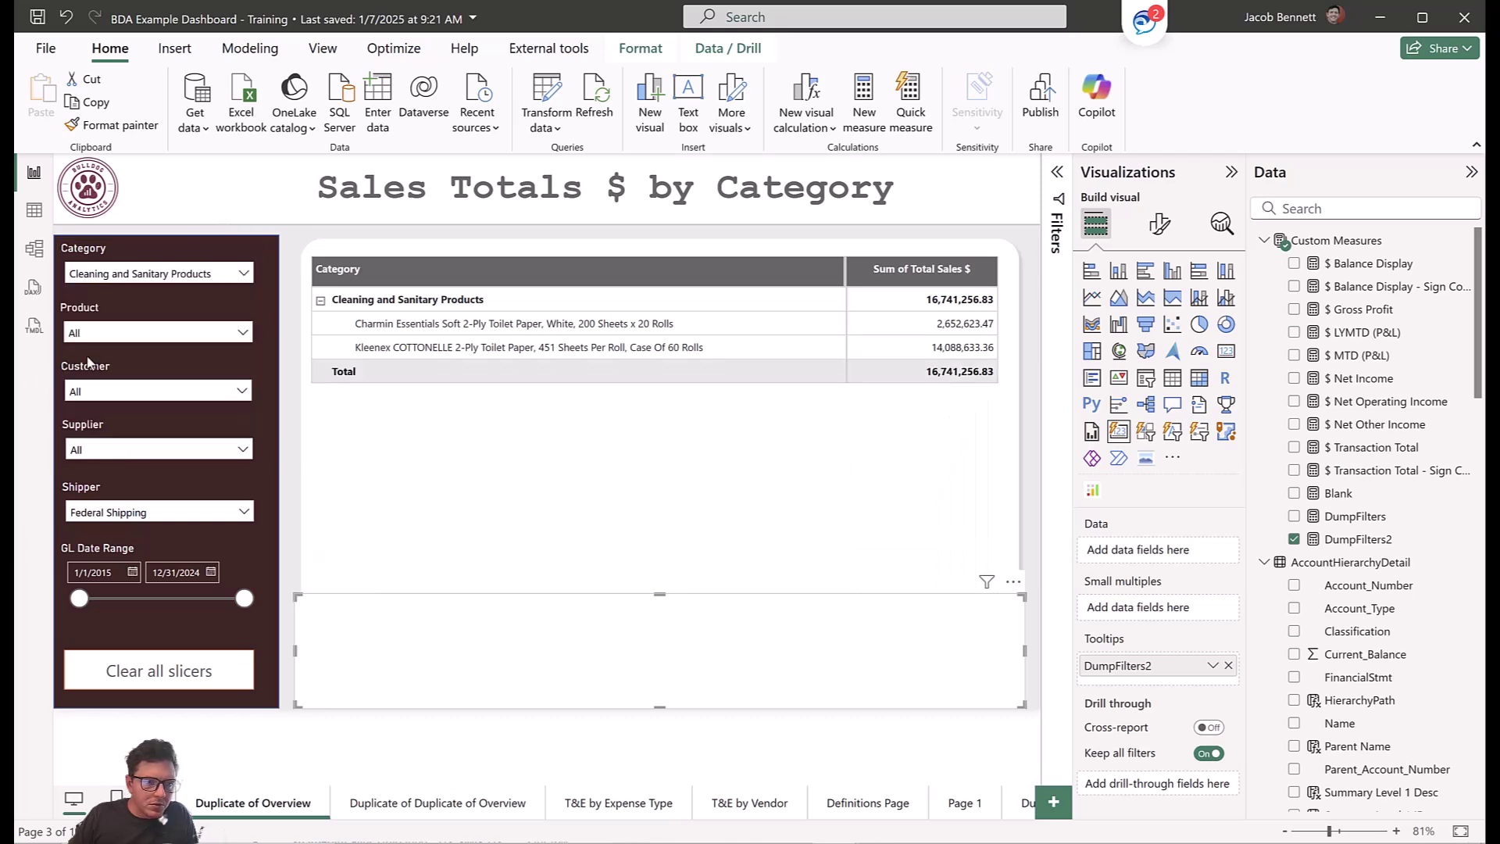
{"action": "left_click", "coordinate": [100, 340]}
{"action": "left_click", "coordinate": [125, 393]}
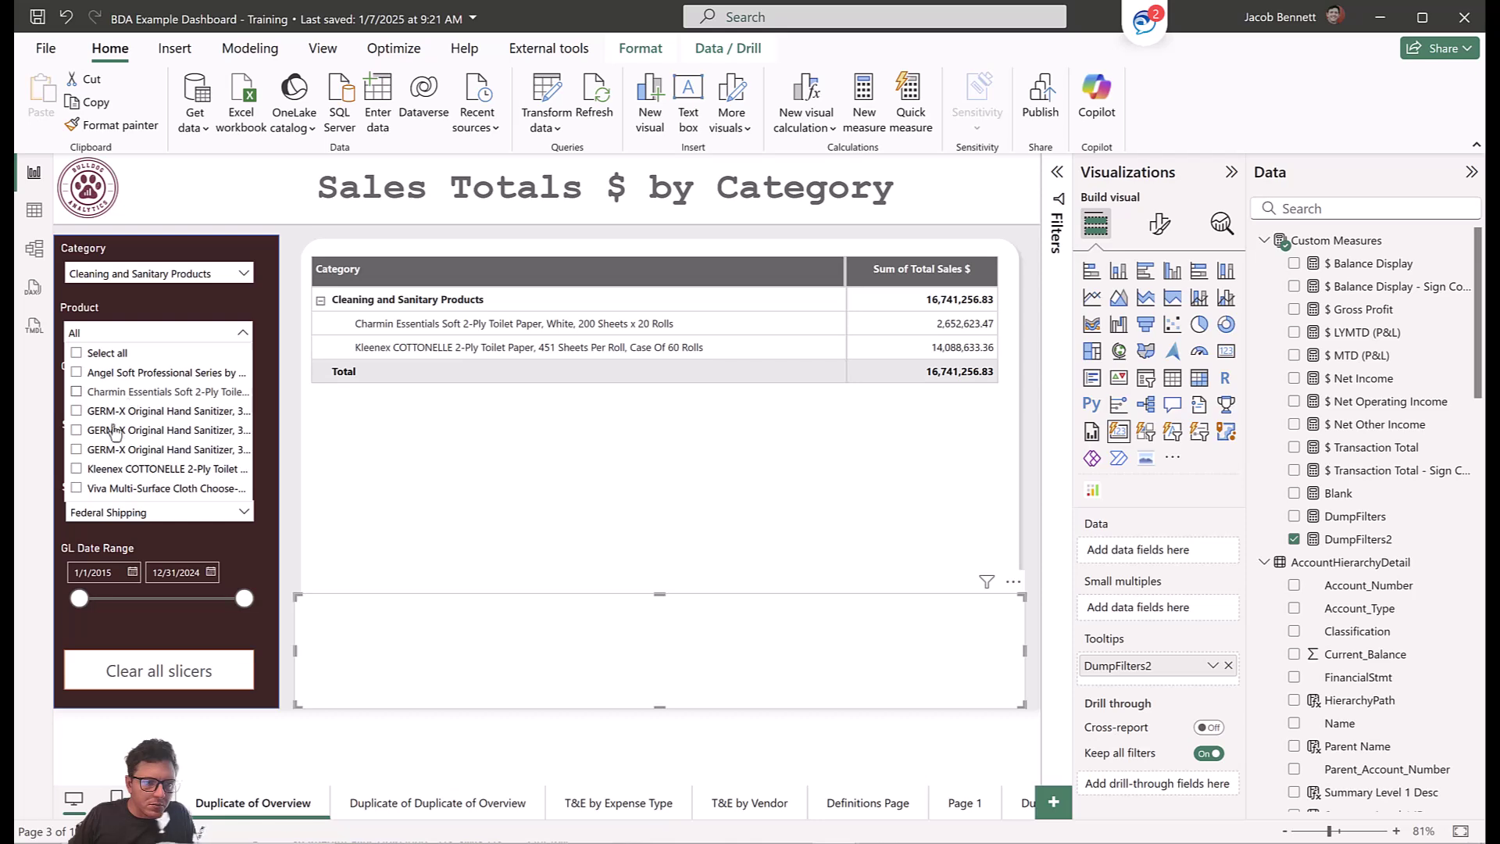
{"action": "left_click", "coordinate": [47, 504]}
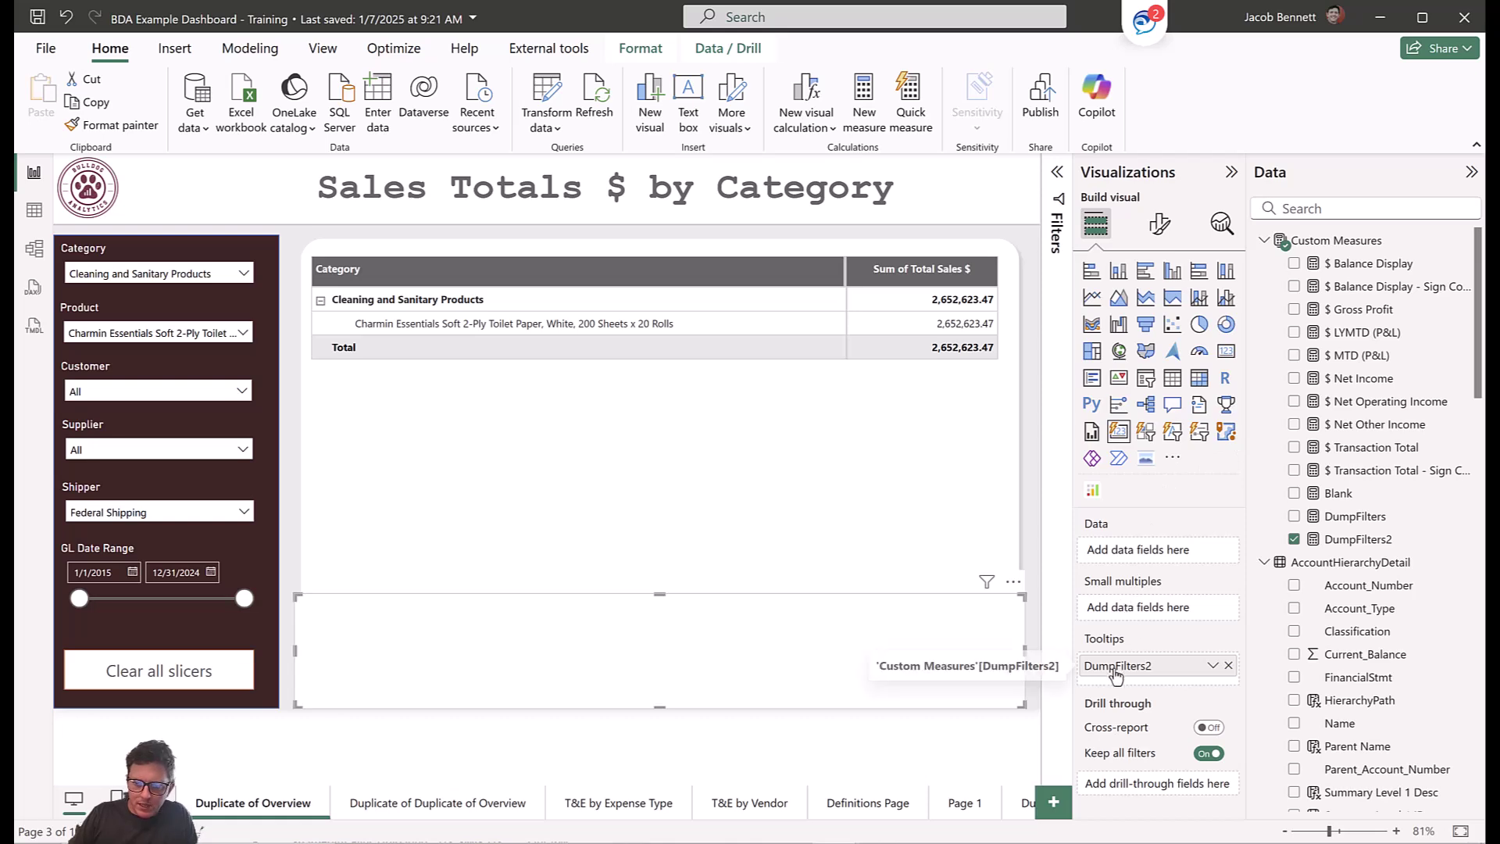
Move DumpFilters2 from the card's tooltips to its data, and set the callout value font size to 10.
{"action": "left_click_drag", "start_coordinate": [1123, 675], "coordinate": [1158, 555]}
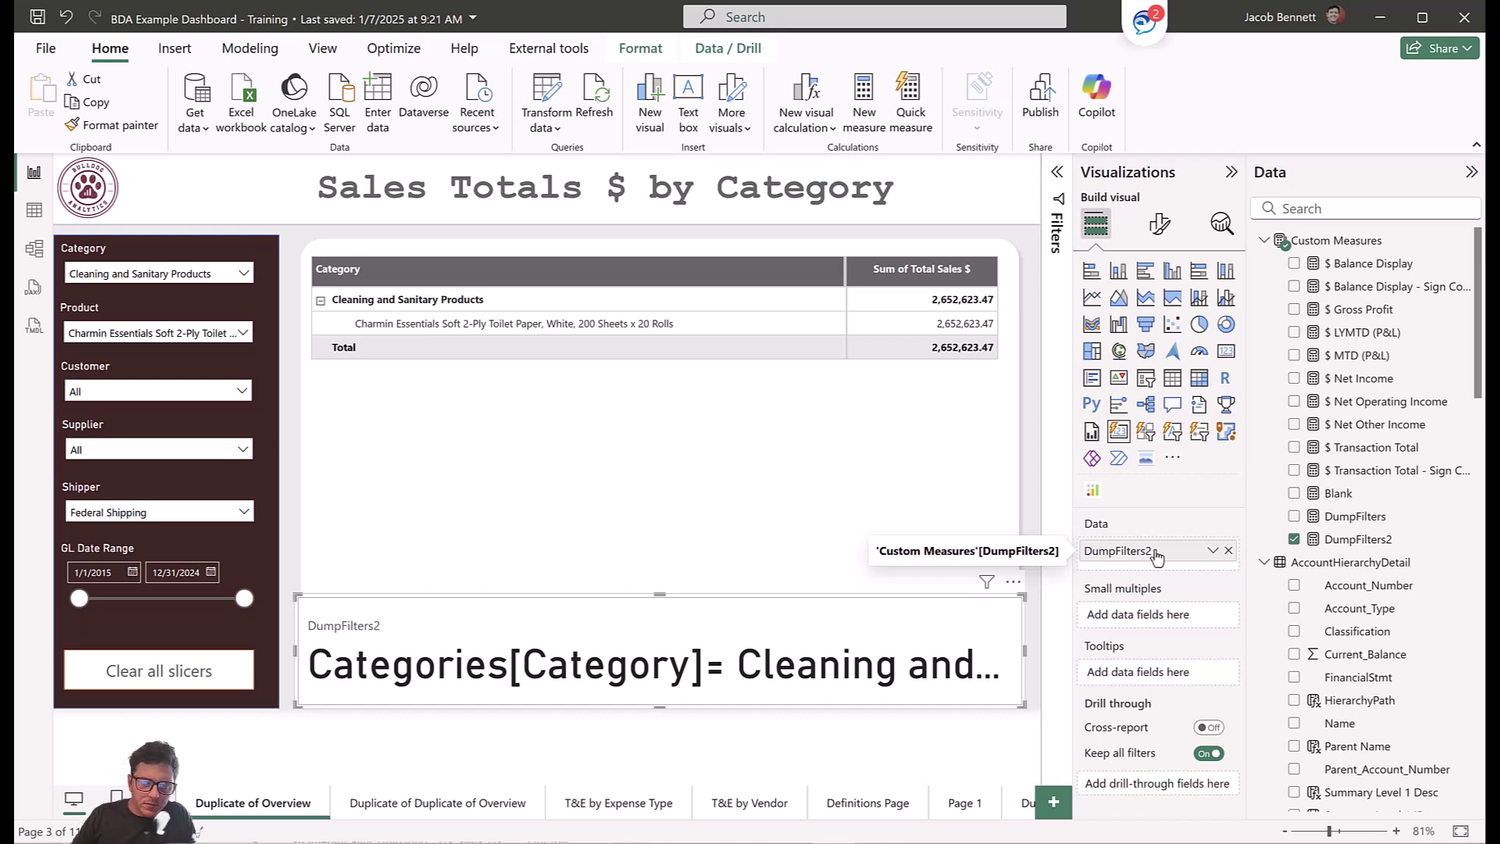
{"action": "left_click", "coordinate": [1160, 224]}
{"action": "left_click", "coordinate": [1166, 478]}
{"action": "double_click", "coordinate": [1198, 664]}
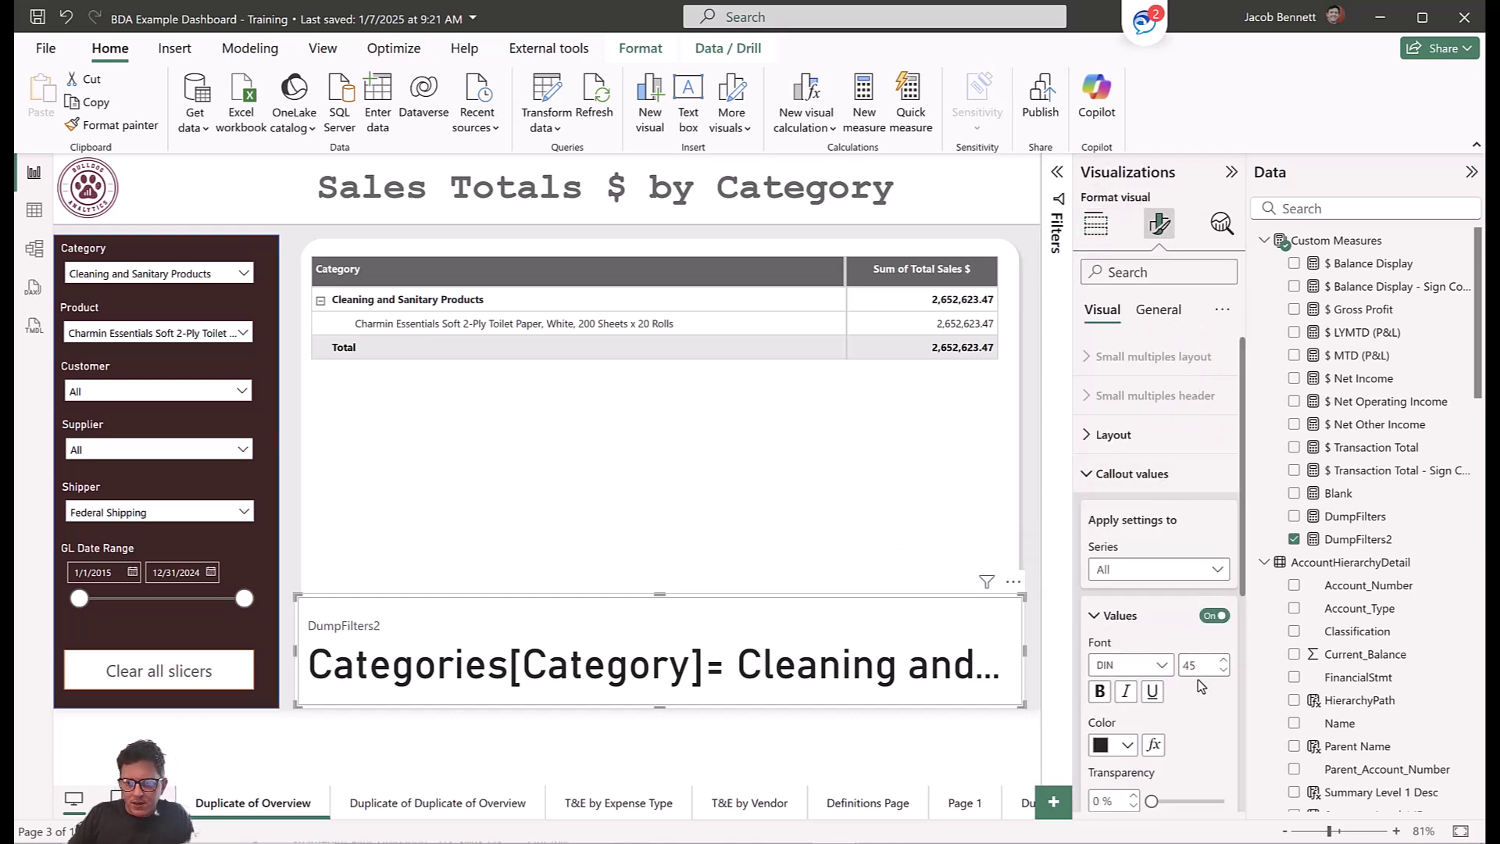
{"action": "type", "text": "10"}
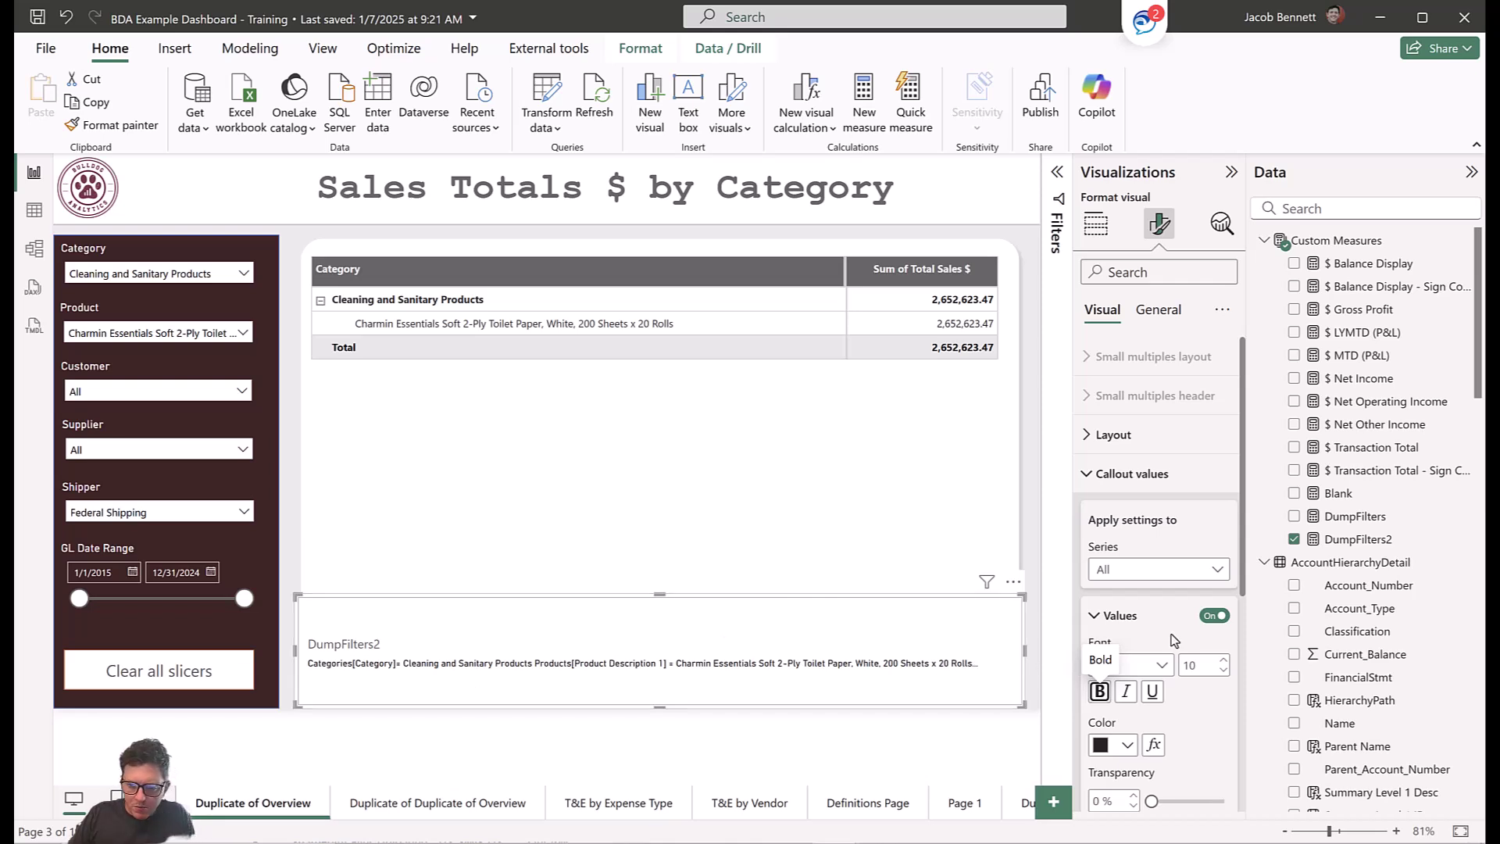
Enable text wrap for the card's callout values and turn off the card's label.
{"action": "scroll", "coordinate": [1122, 577], "scroll_direction": "down", "scroll_amount": 3}
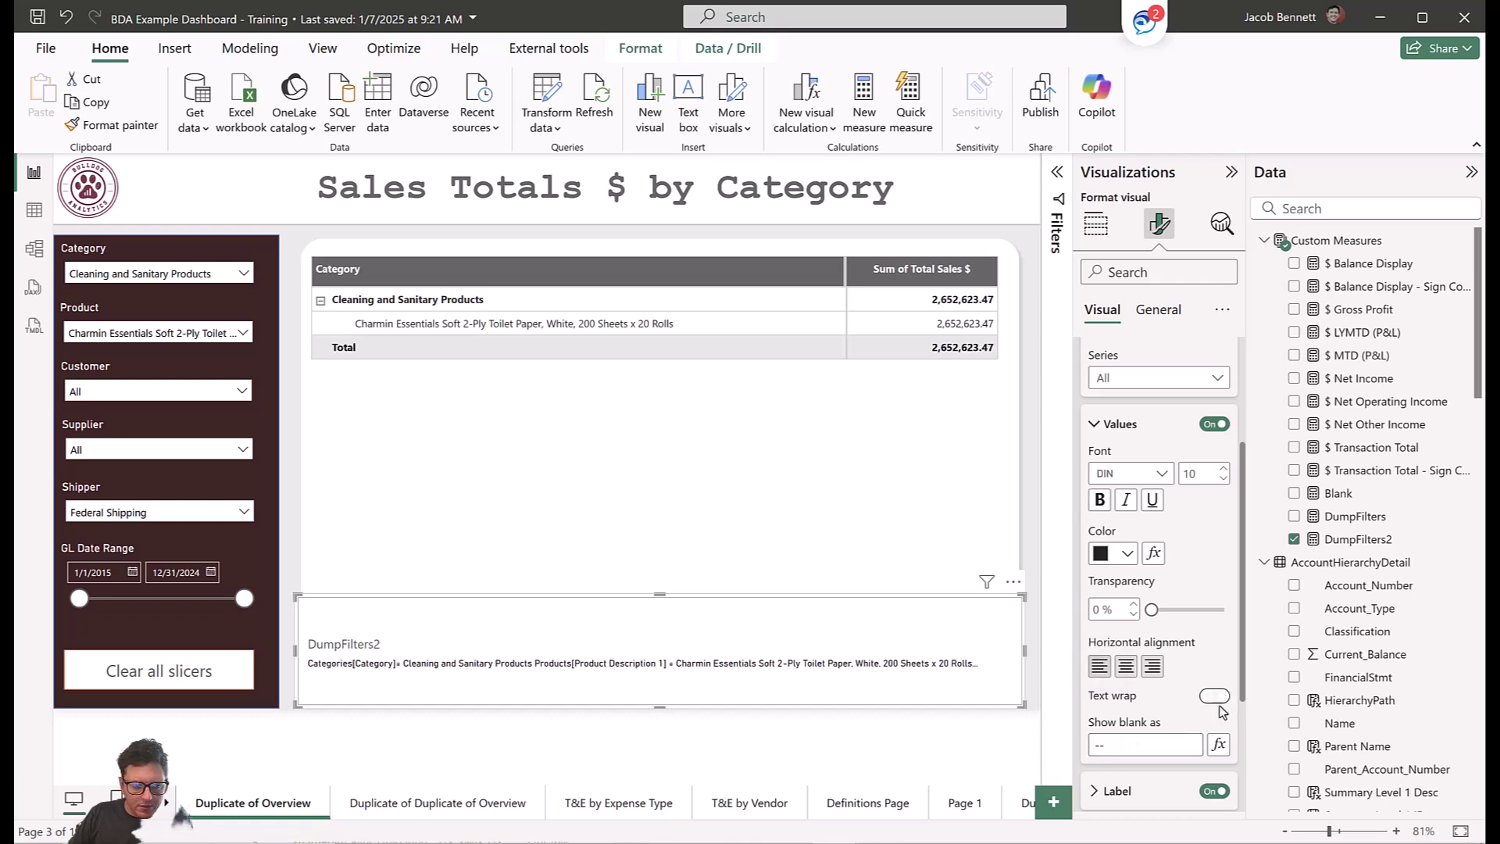
{"action": "left_click", "coordinate": [1218, 696]}
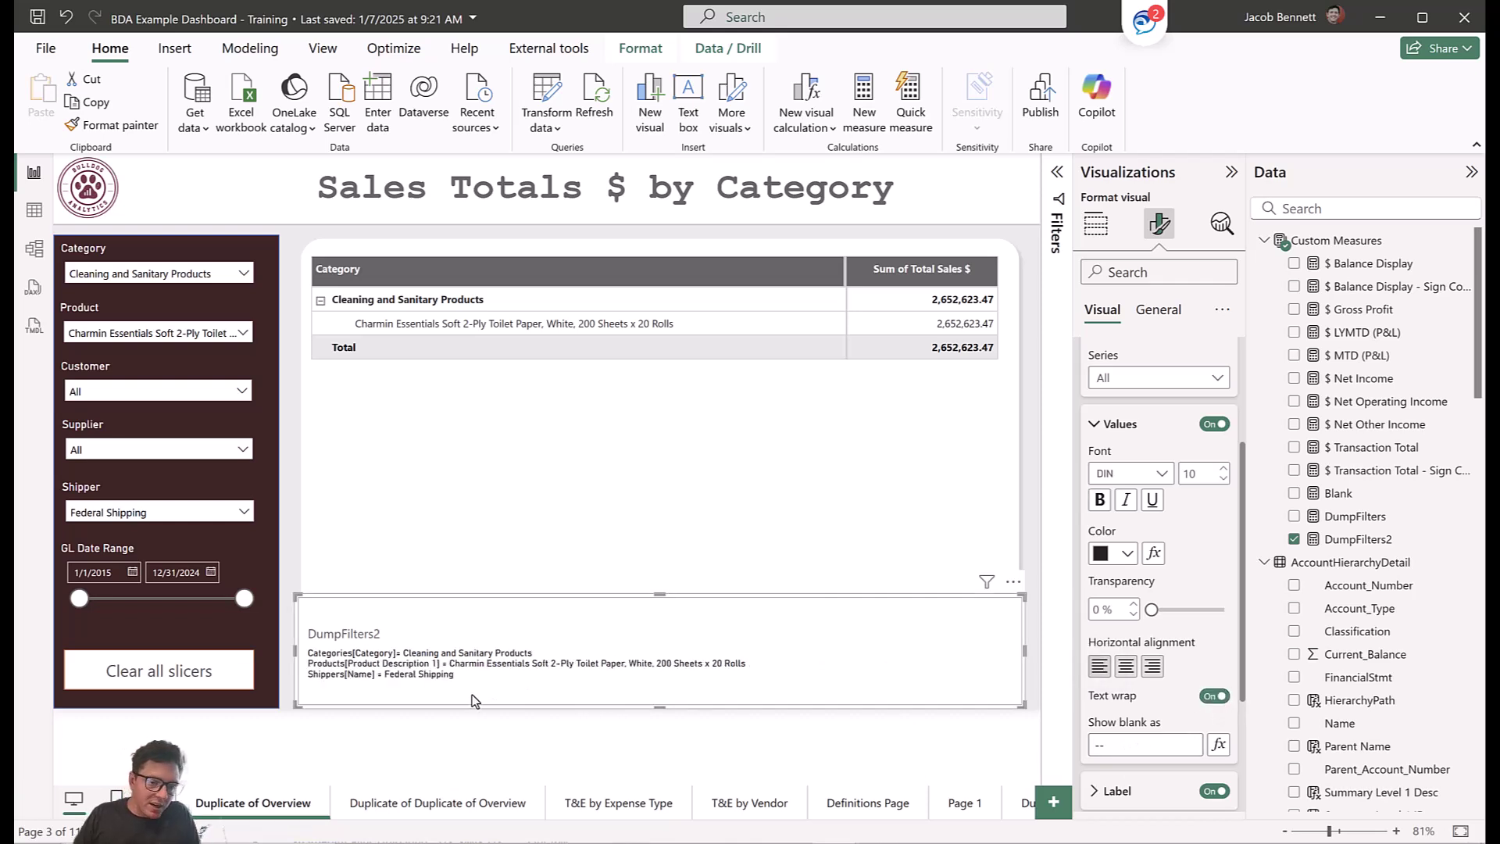
{"action": "scroll", "coordinate": [1230, 699], "scroll_direction": "down", "scroll_amount": 2}
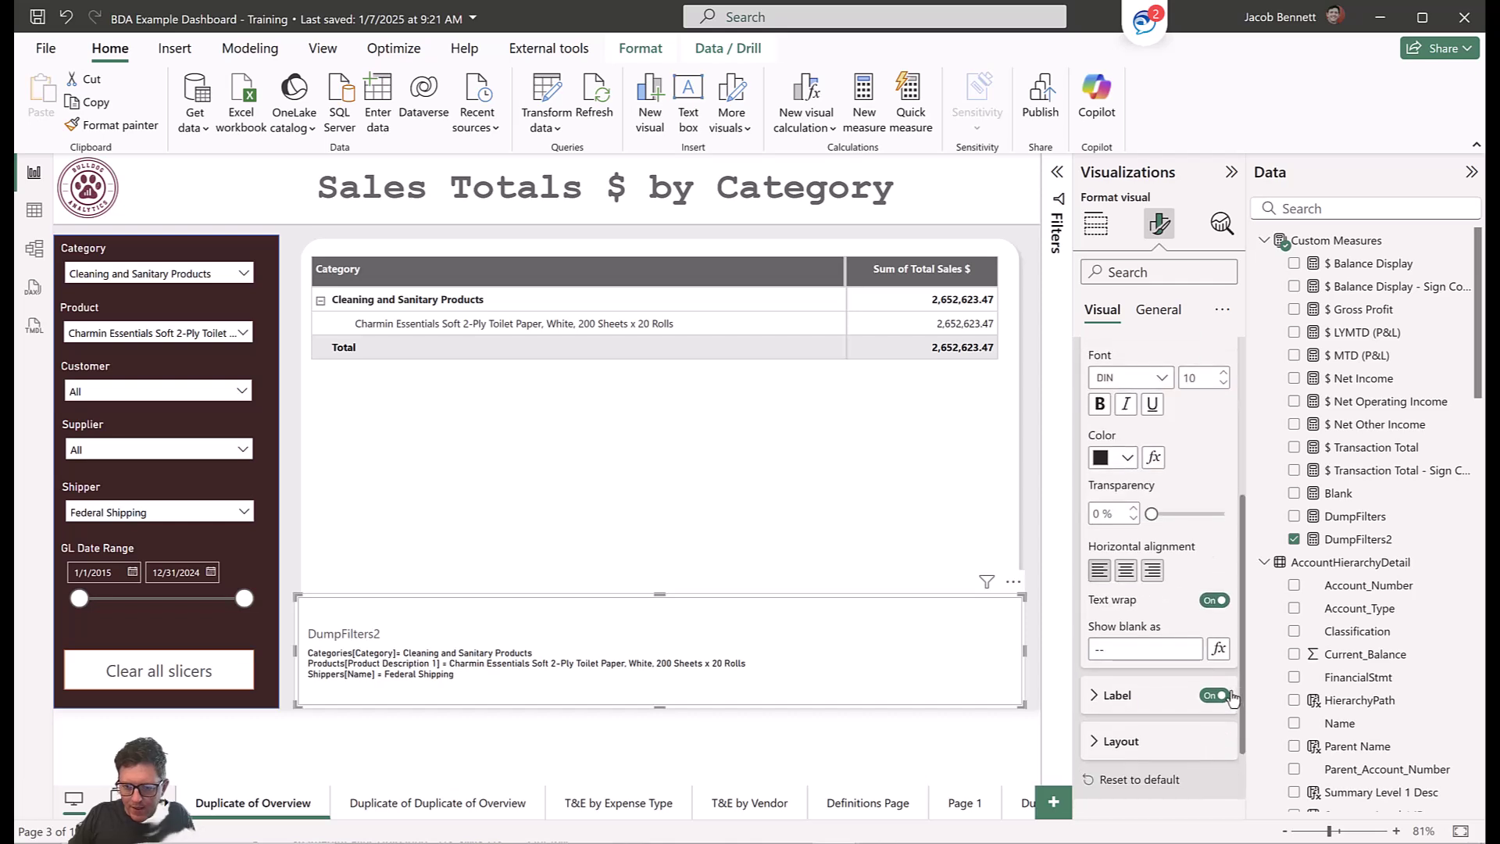
{"action": "left_click", "coordinate": [1216, 697]}
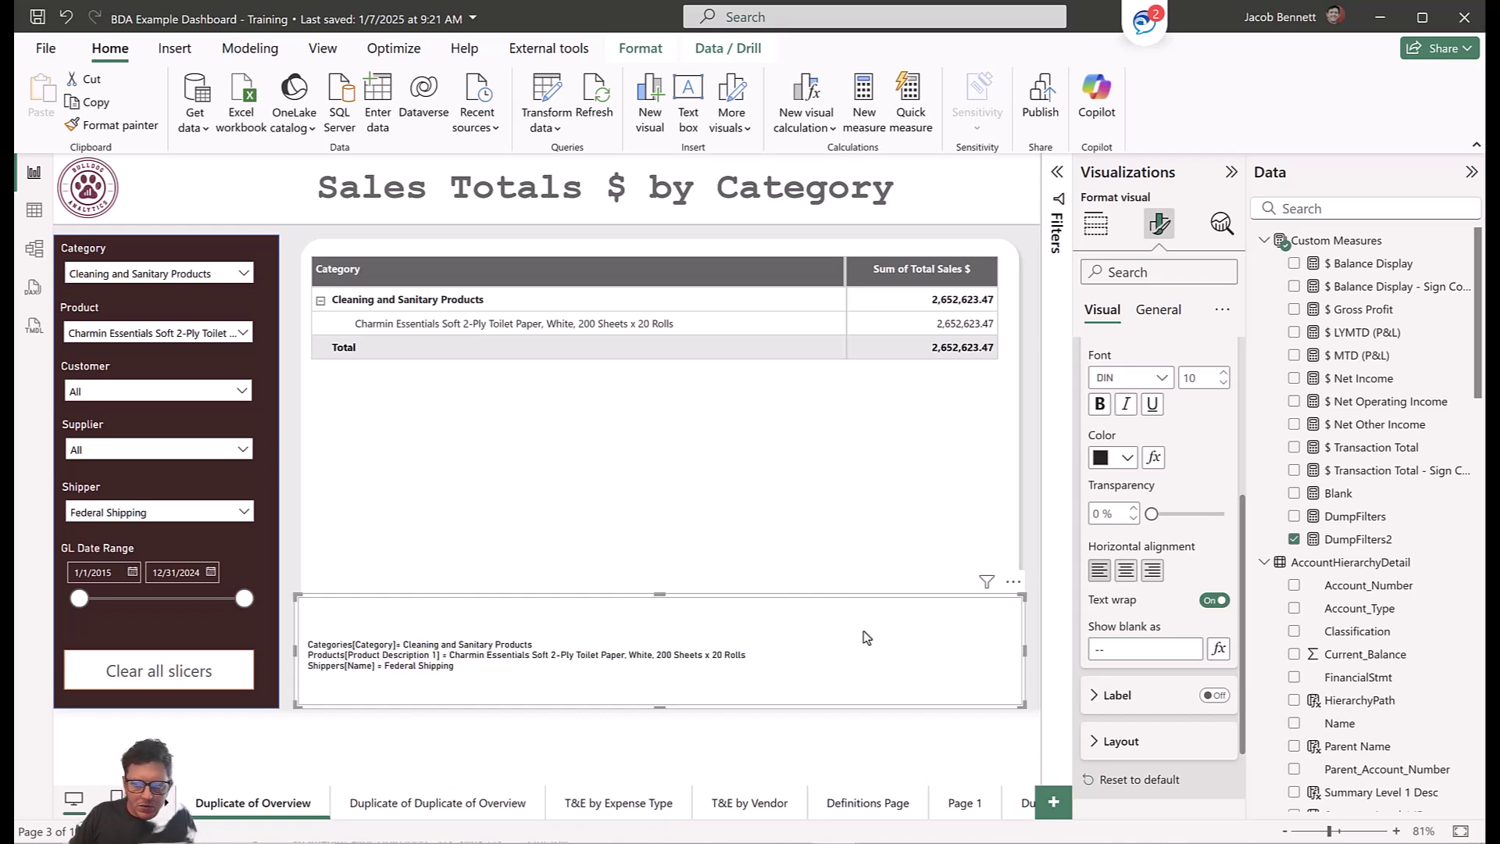
Open the DumpFilters2 formula and shorten the label text in the Categories block to Category.
{"action": "left_click", "coordinate": [1362, 539]}
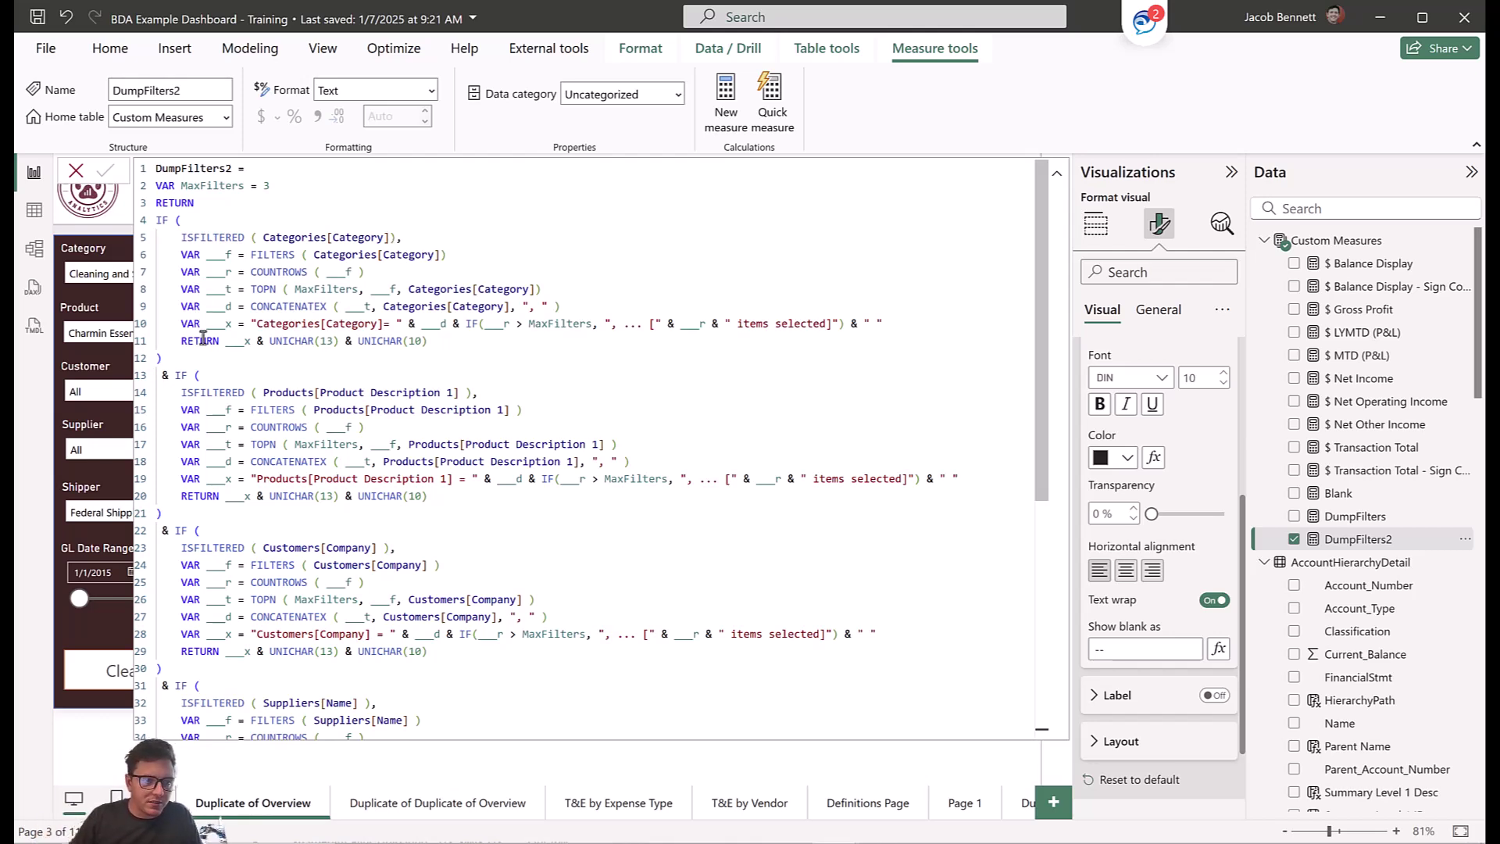
{"action": "left_click", "coordinate": [386, 323]}
{"action": "type", "text": "="}
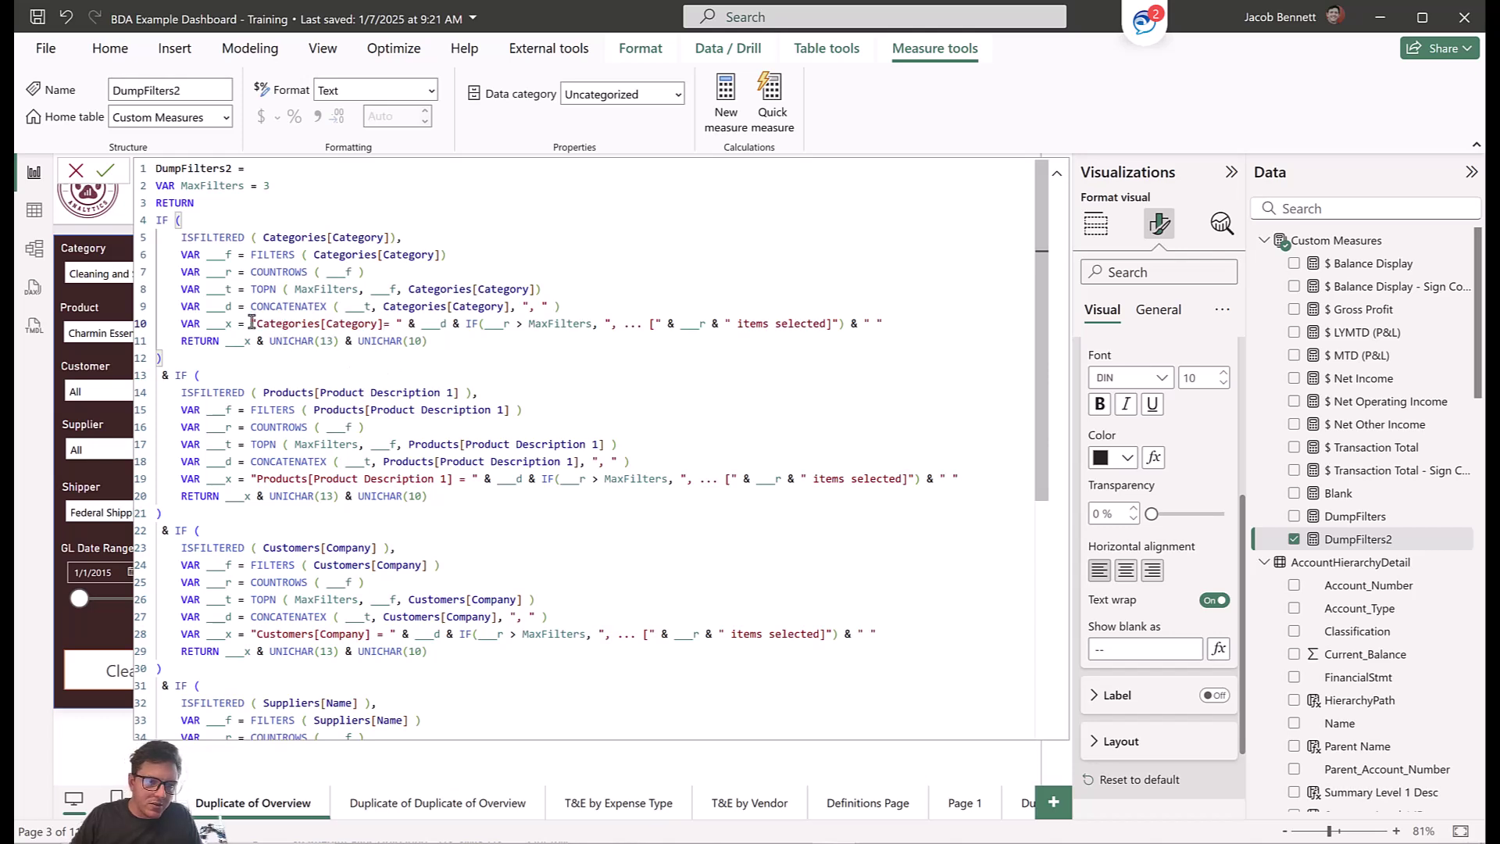
{"action": "key", "text": "BackSpace"}
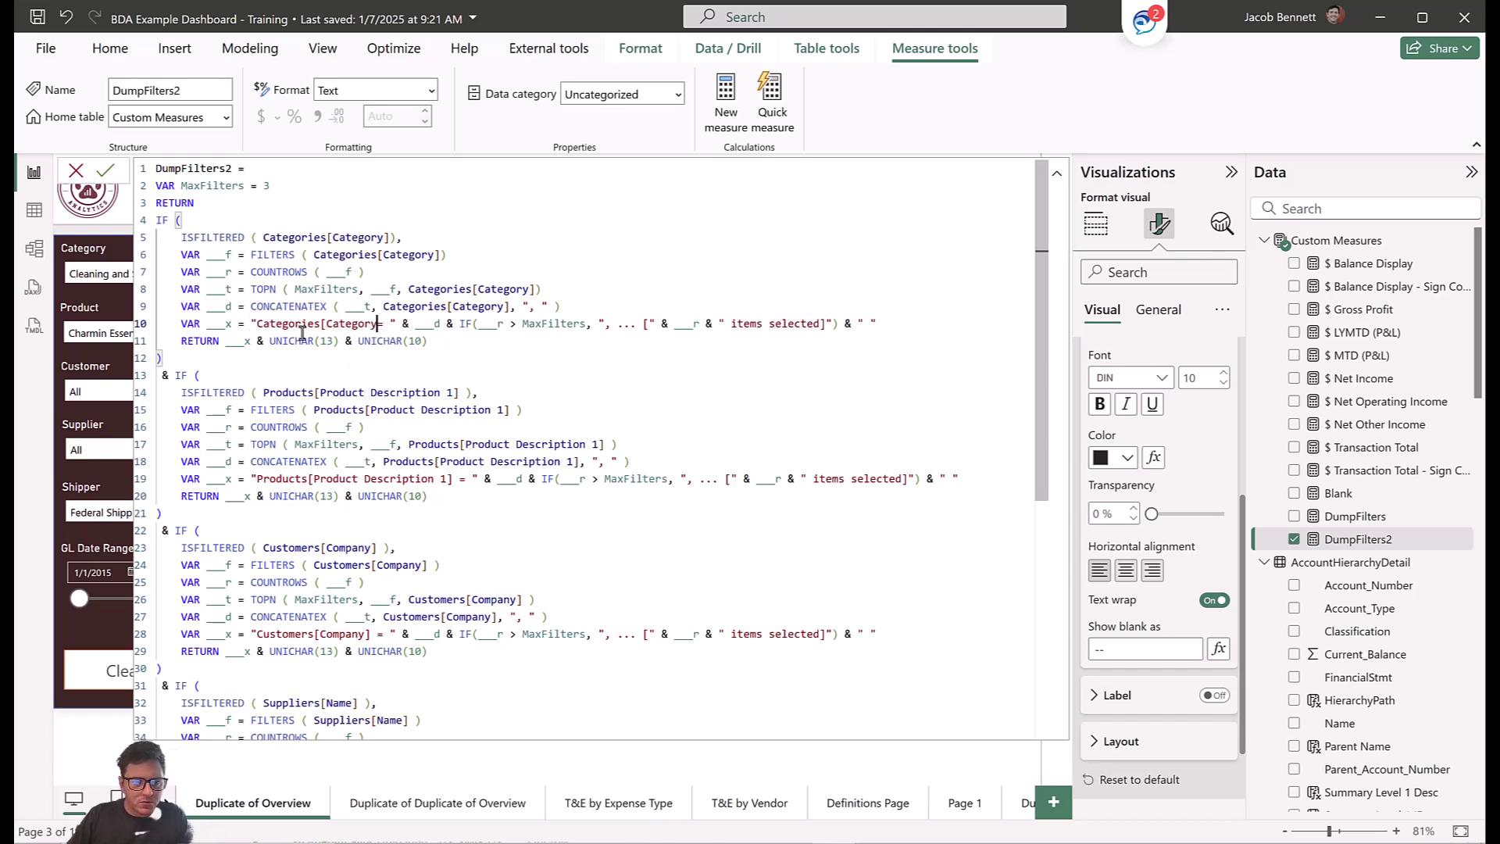
{"action": "left_click_drag", "start_coordinate": [325, 322], "coordinate": [262, 325]}
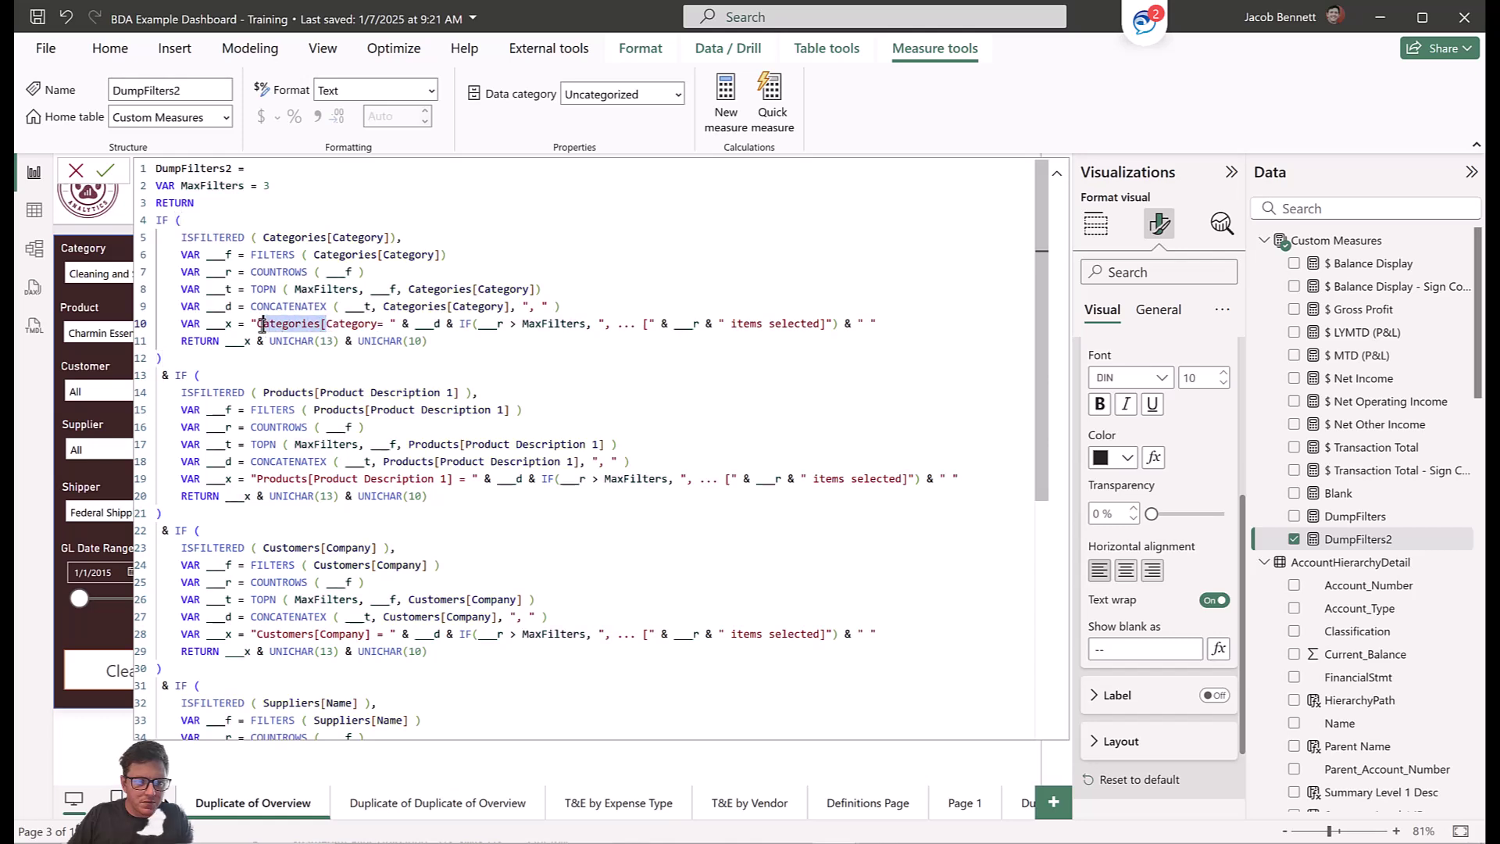
{"action": "key", "text": "BackSpace"}
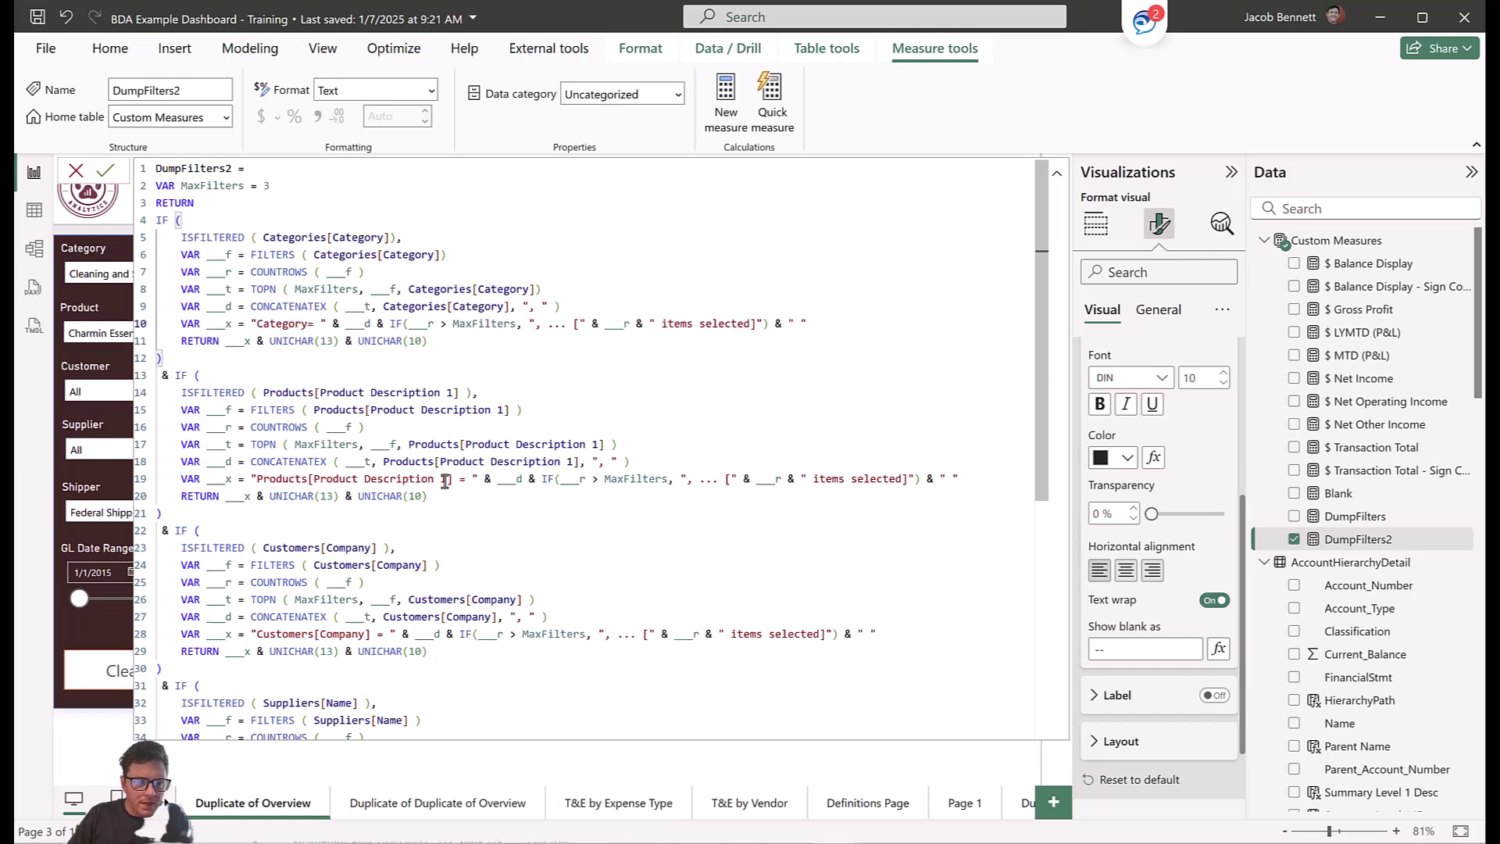
Shorten the label text to Product in the Products block and to Customer in the Customers block.
{"action": "left_click_drag", "start_coordinate": [451, 480], "coordinate": [303, 480]}
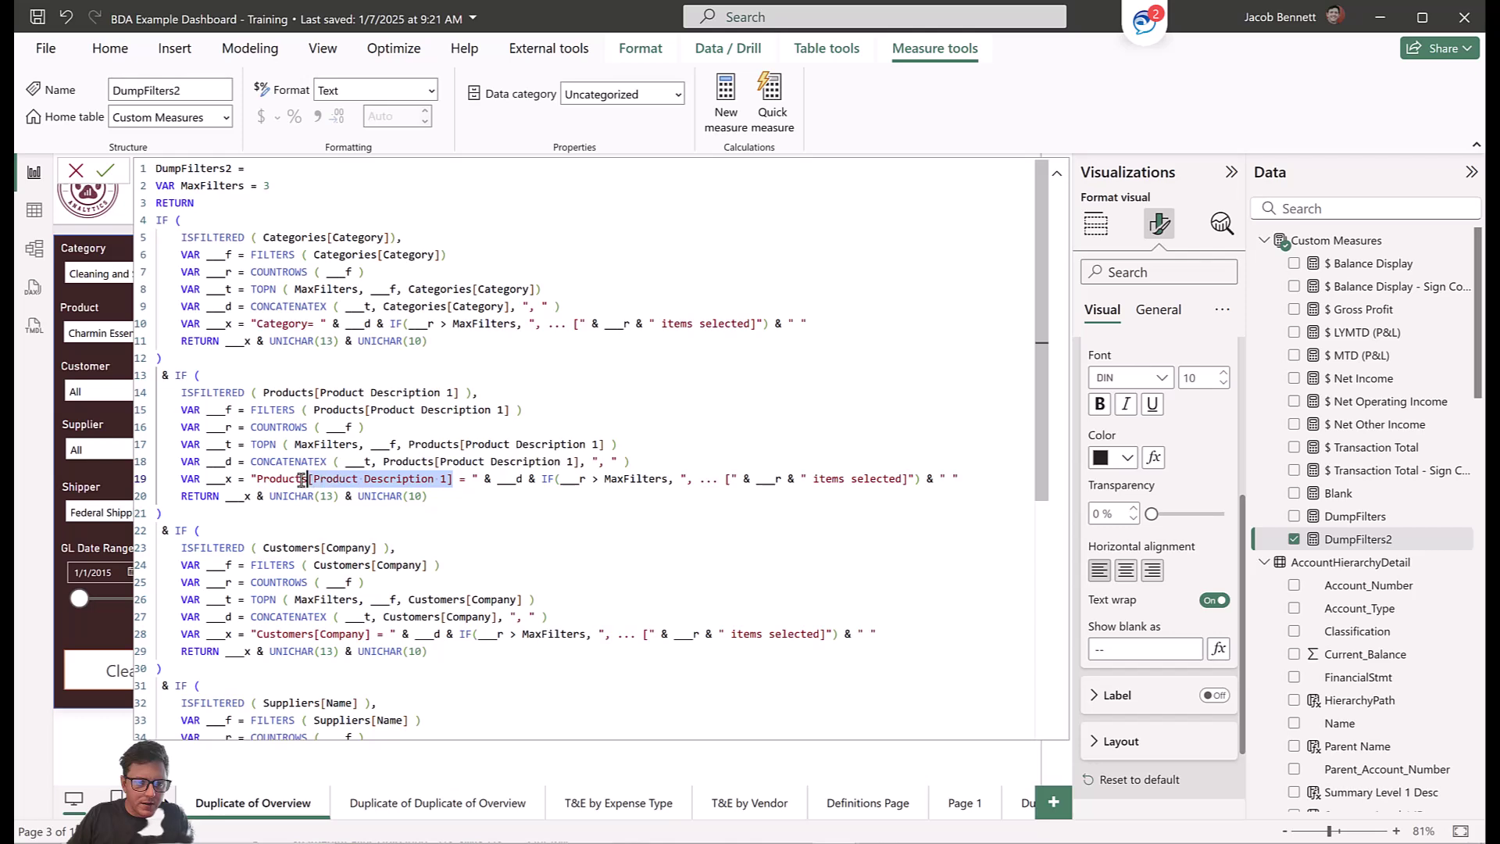
{"action": "key", "text": "BackSpace"}
{"action": "key", "text": "BackSpace"}
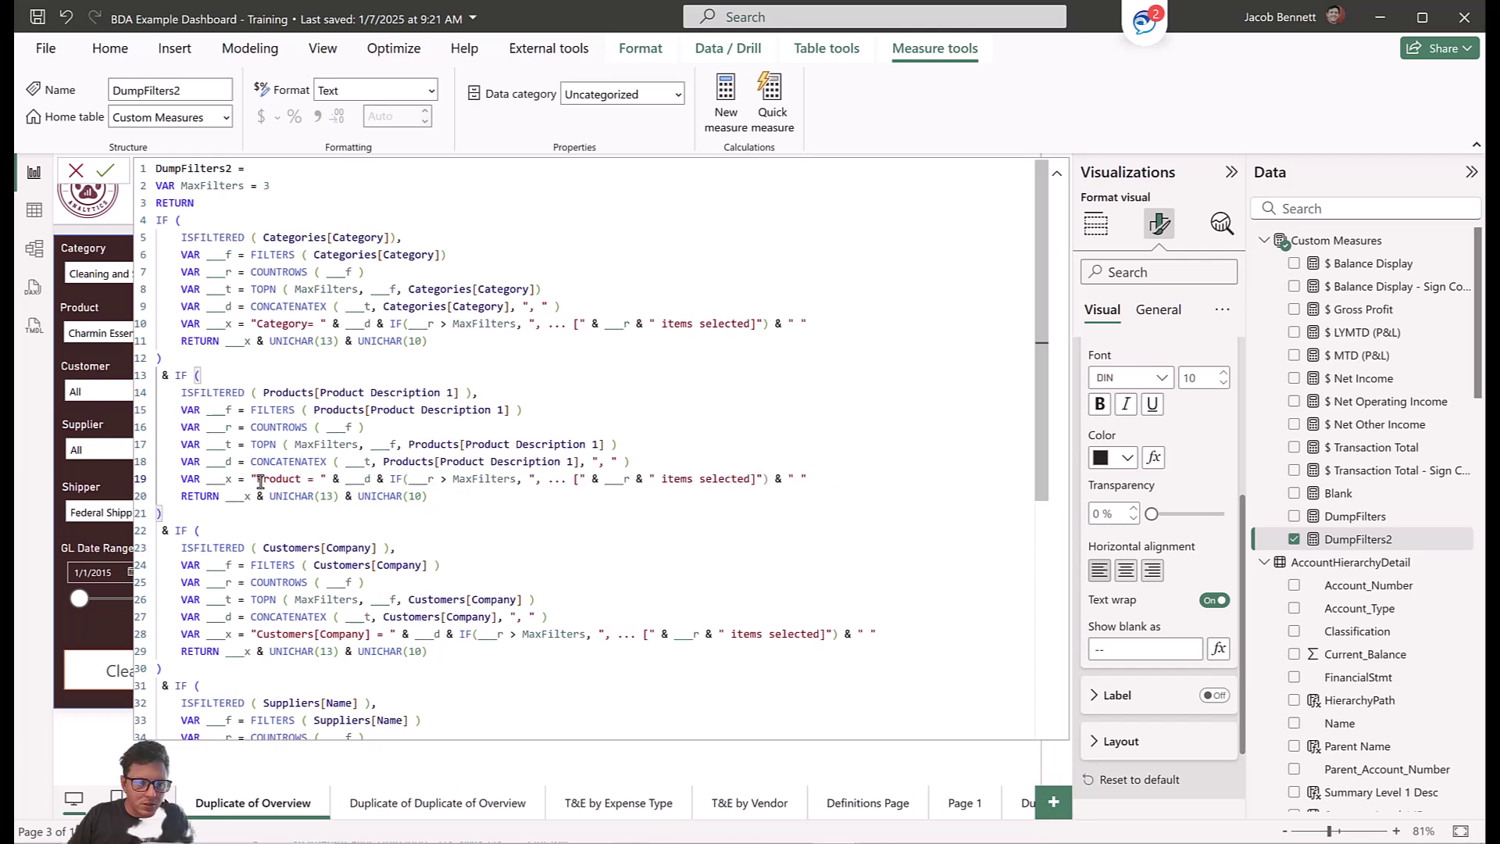
{"action": "left_click_drag", "start_coordinate": [370, 633], "coordinate": [313, 635]}
{"action": "key", "text": "BackSpace"}
{"action": "key", "text": "BackSpace"}
Shorten the label text in the Suppliers block of the formula to Supplier.
{"action": "scroll", "coordinate": [396, 600], "scroll_direction": "down", "scroll_amount": 3}
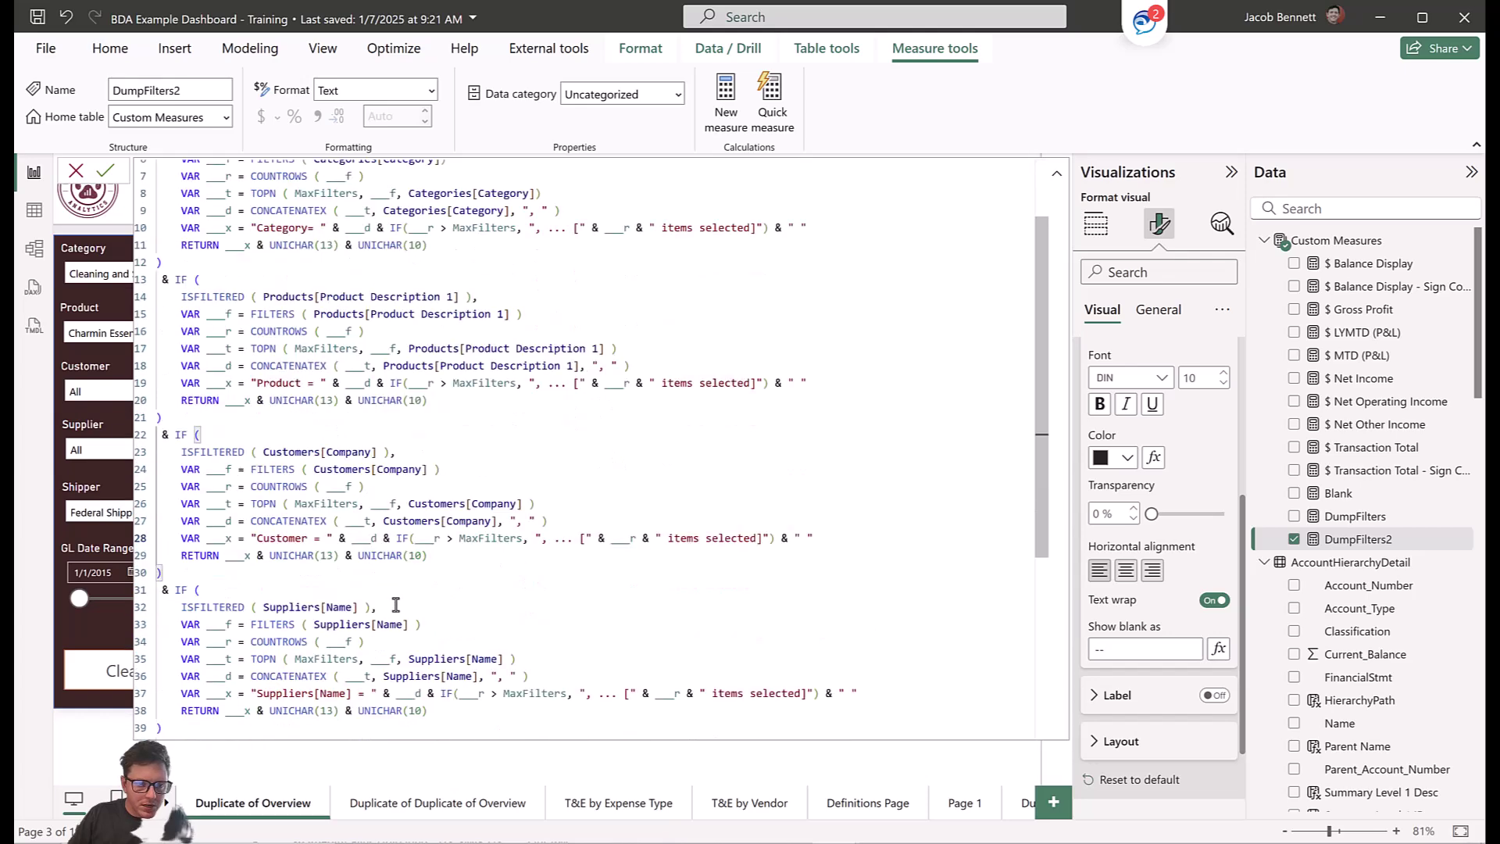
{"action": "left_click_drag", "start_coordinate": [367, 647], "coordinate": [317, 647]}
{"action": "key", "text": "BackSpace"}
{"action": "key", "text": "BackSpace"}
Shorten the label text in the GL Date block to Date, removing the table name, brackets and quotation mark.
{"action": "scroll", "coordinate": [398, 588], "scroll_direction": "down", "scroll_amount": 2}
{"action": "scroll", "coordinate": [379, 642], "scroll_direction": "down", "scroll_amount": 2}
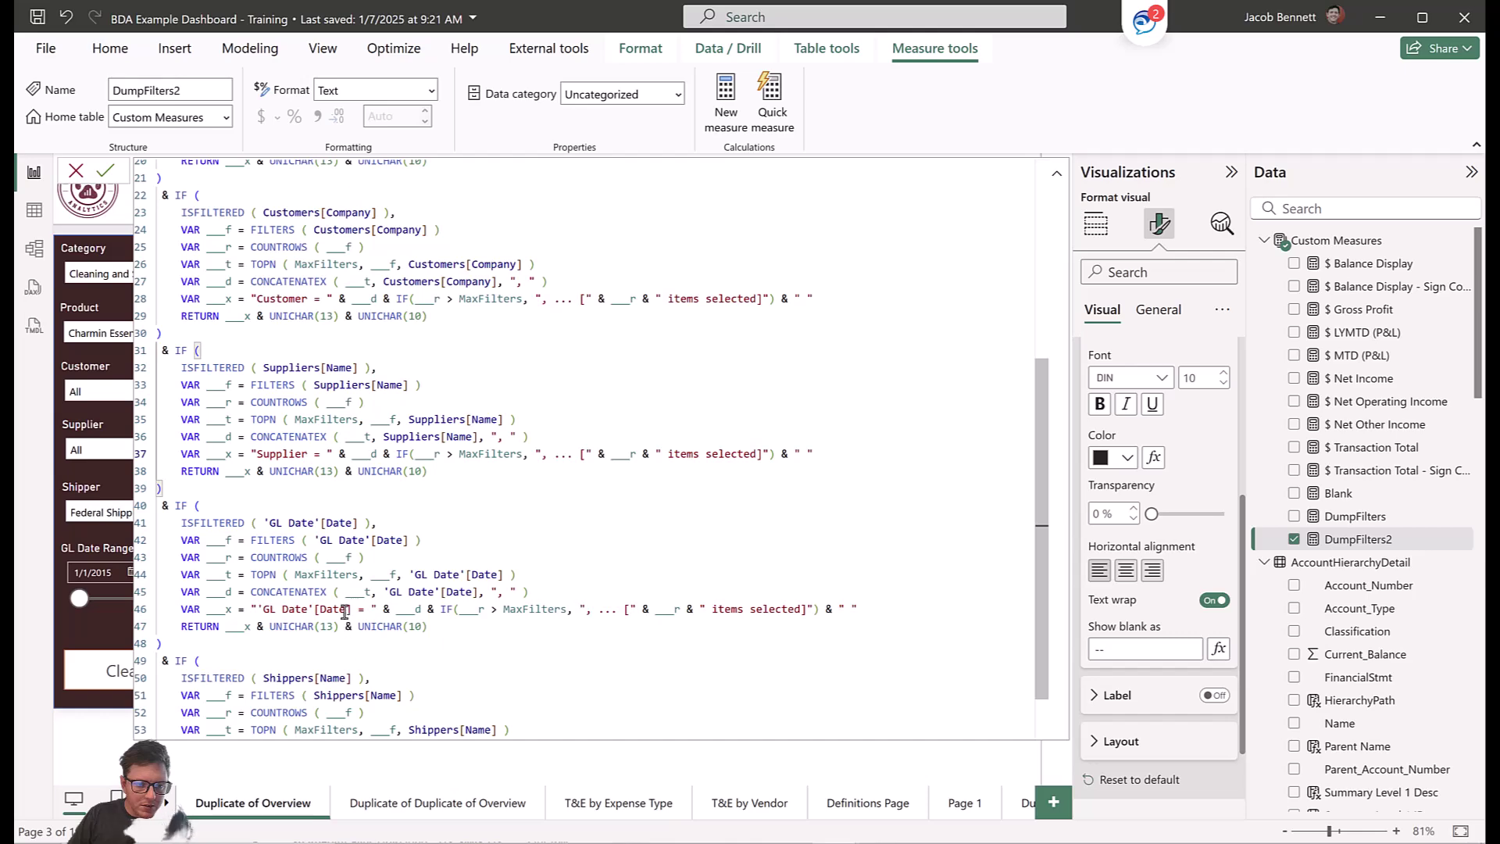
{"action": "left_click", "coordinate": [351, 611]}
{"action": "key", "text": "BackSpace"}
{"action": "left_click_drag", "start_coordinate": [314, 610], "coordinate": [263, 612]}
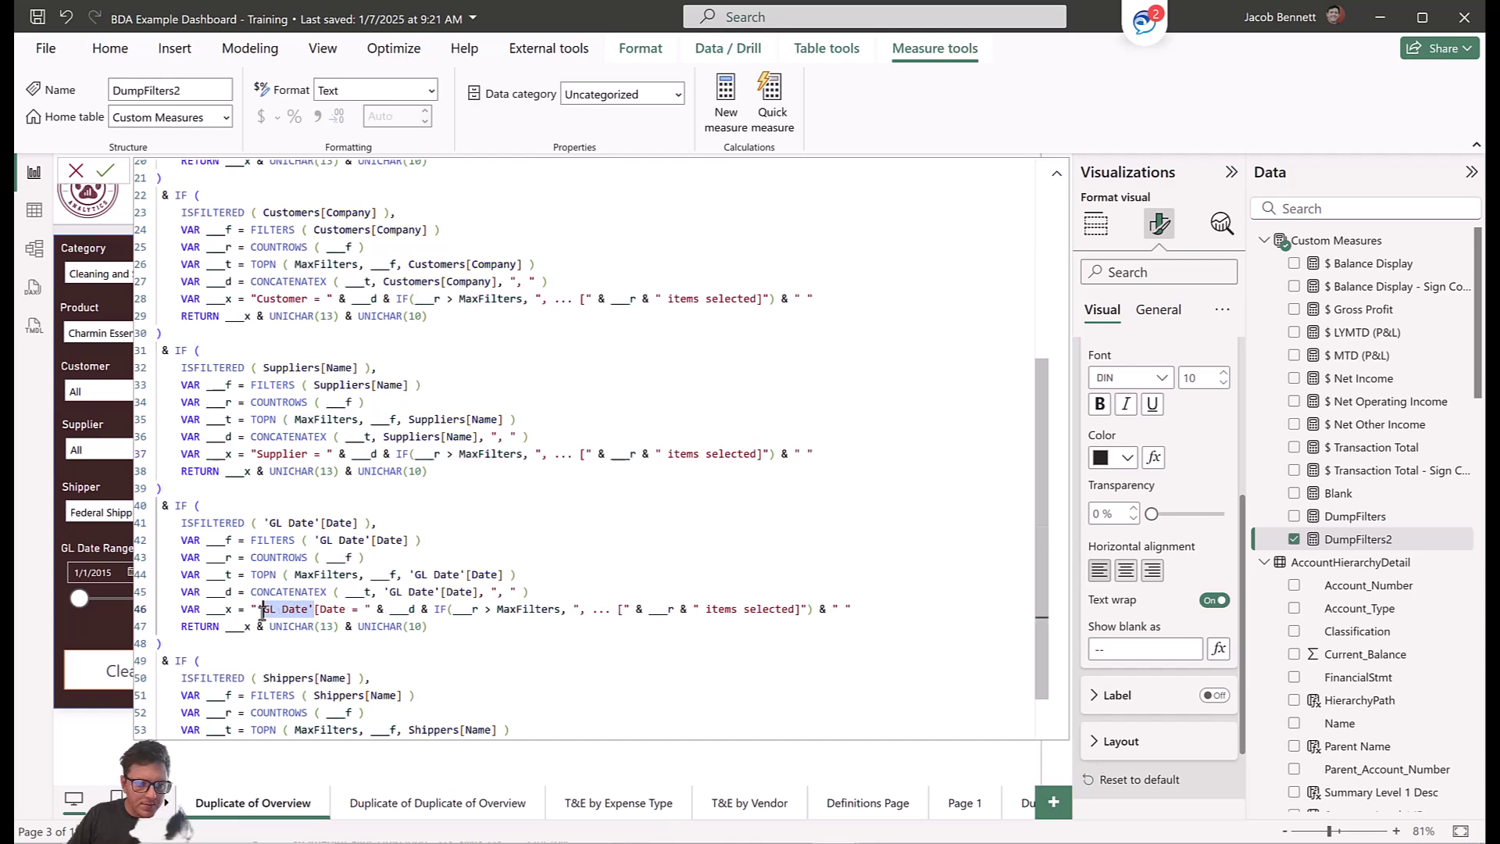
{"action": "key", "text": "BackSpace"}
{"action": "scroll", "coordinate": [441, 553], "scroll_direction": "down", "scroll_amount": 1}
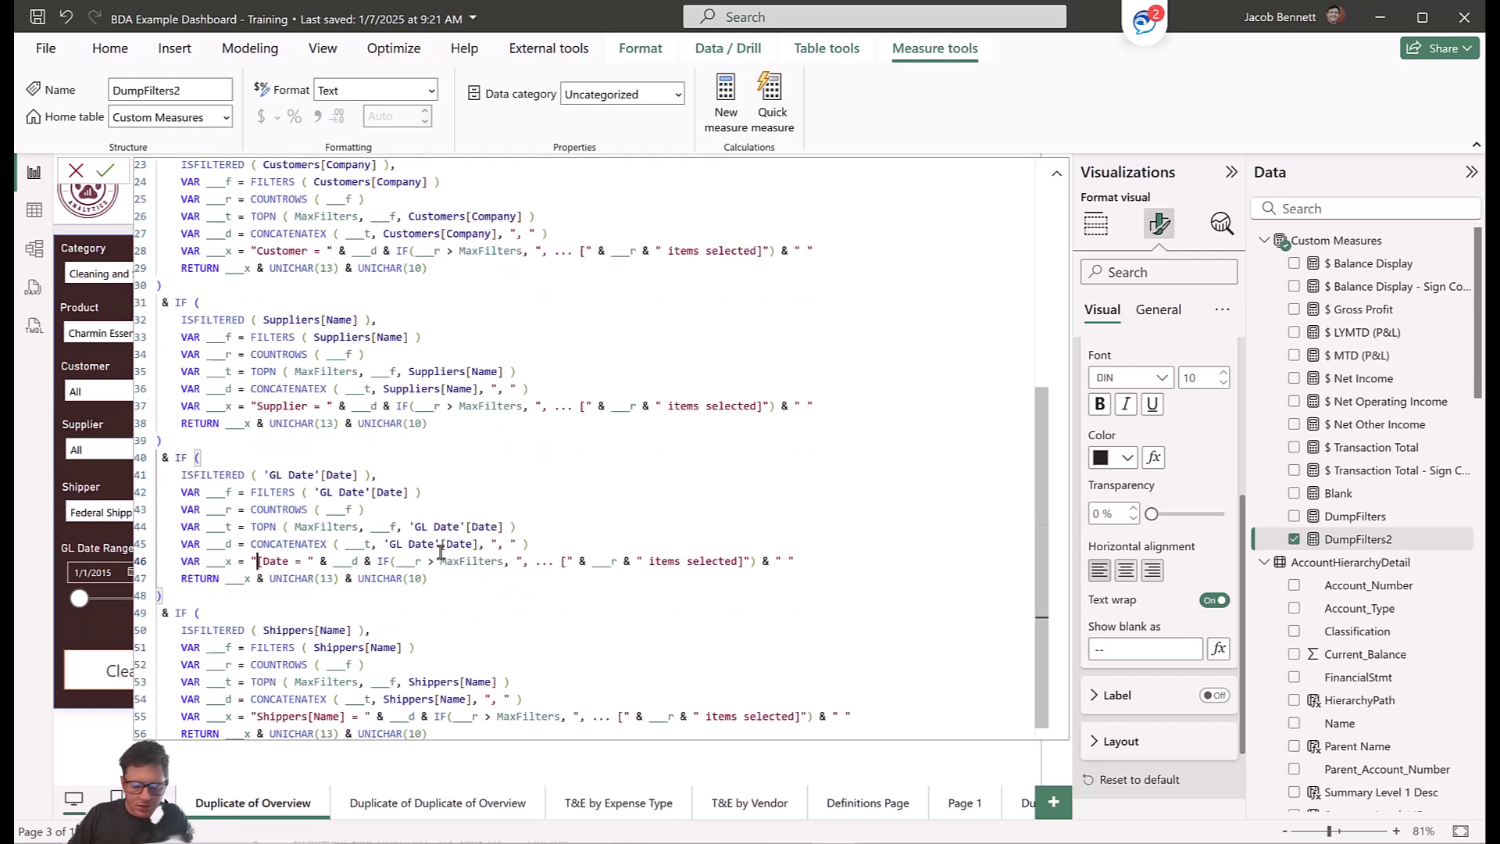
{"action": "key", "text": "Delete"}
Shorten the label text in the Shippers block of the formula to Shipper.
{"action": "scroll", "coordinate": [441, 552], "scroll_direction": "down", "scroll_amount": 1}
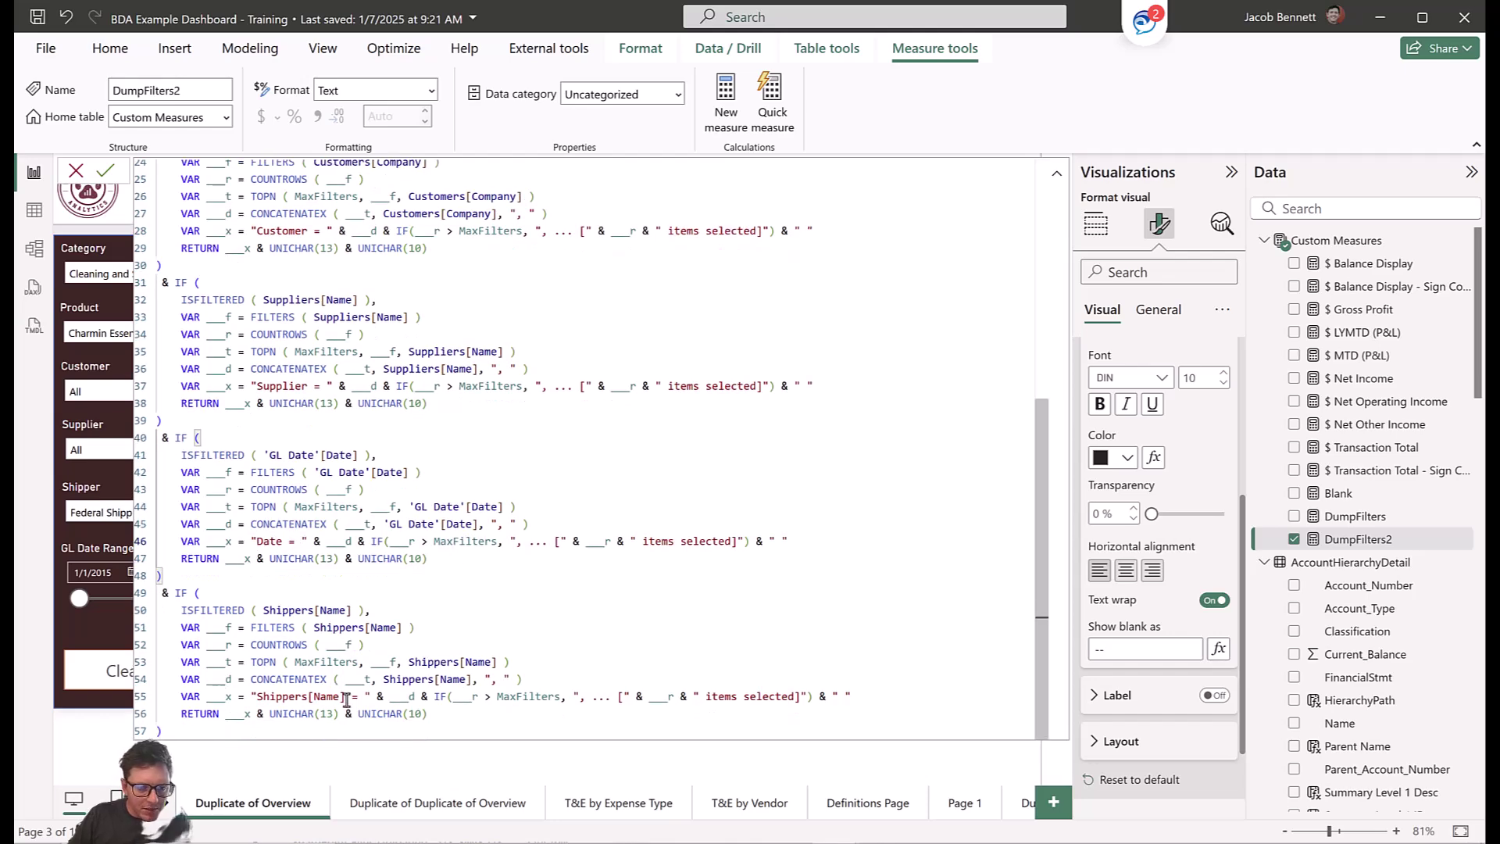
{"action": "left_click_drag", "start_coordinate": [346, 697], "coordinate": [300, 698]}
{"action": "key", "text": "BackSpace"}
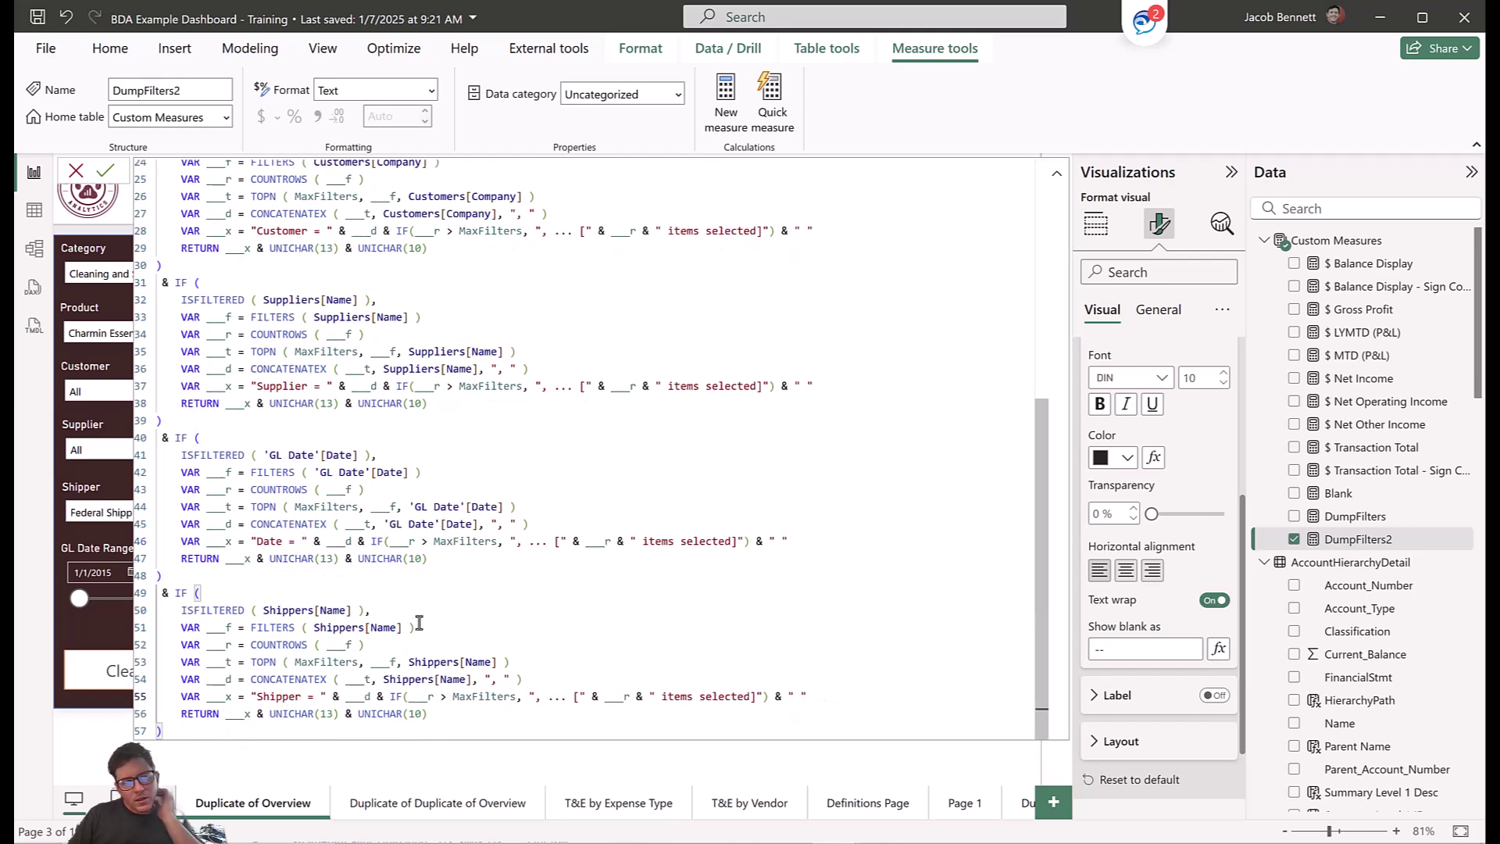
Commit the relabelled DumpFilters2 formula and close the formula editor.
{"action": "left_click", "coordinate": [102, 173]}
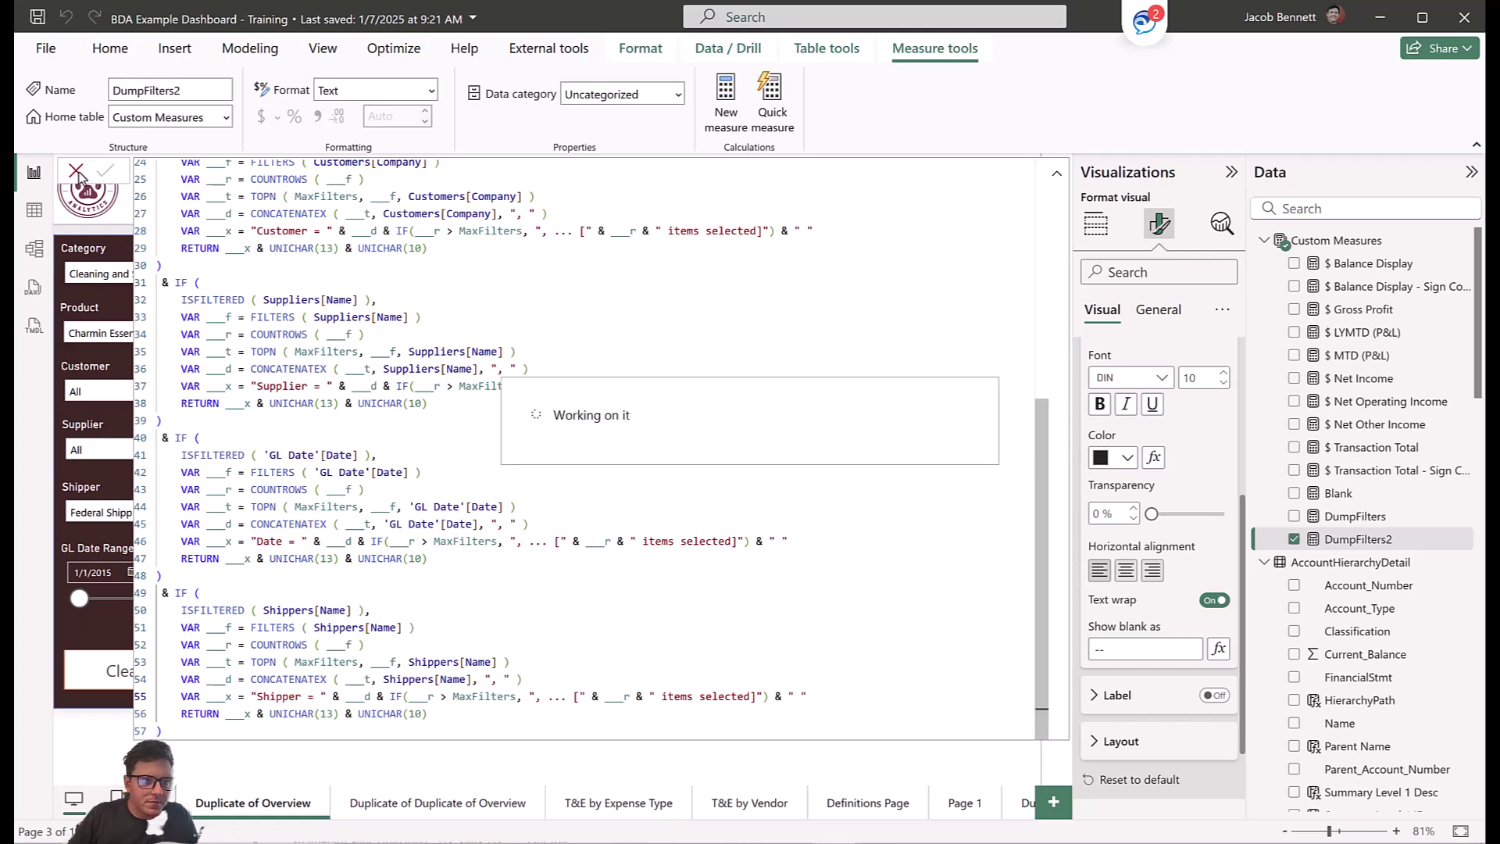
{"action": "left_click", "coordinate": [75, 171]}
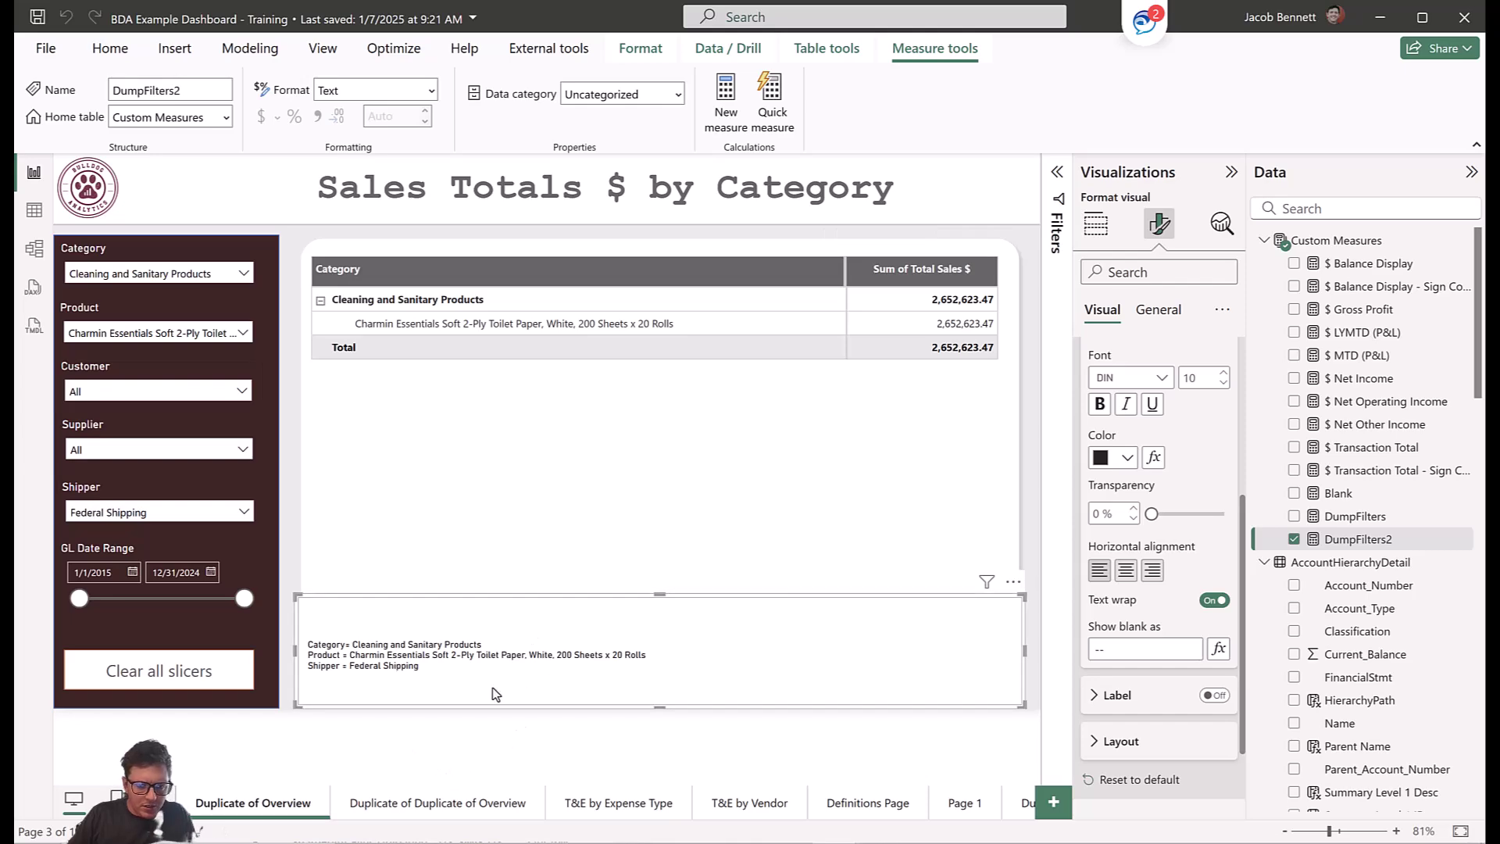
Insert a line reading "Applied Filters: " & after RETURN in the DumpFilters2 formula, then commit and close the editor.
{"action": "left_click", "coordinate": [1355, 516]}
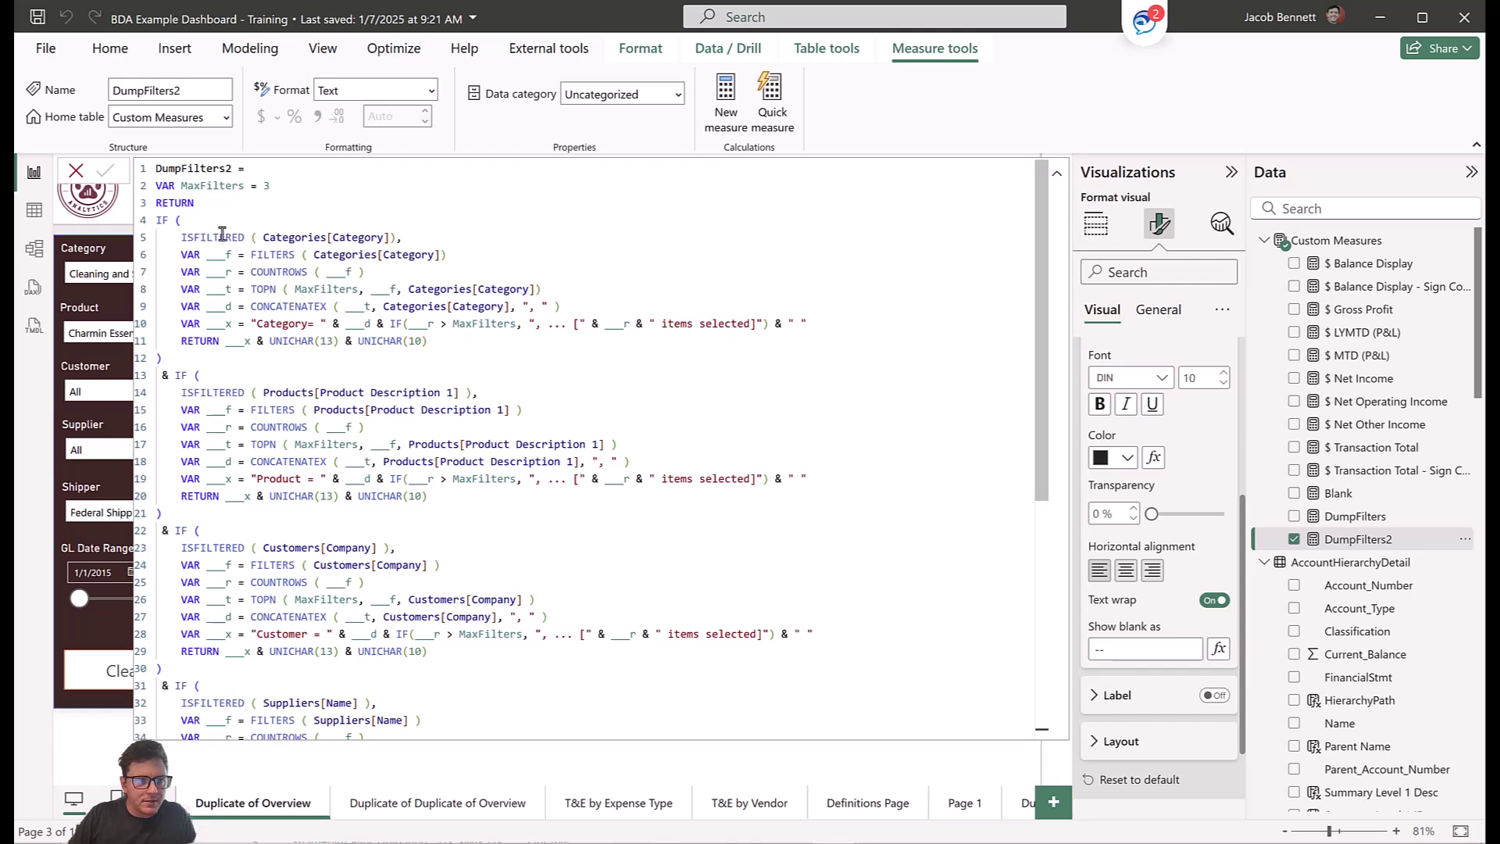
{"action": "left_click", "coordinate": [233, 200]}
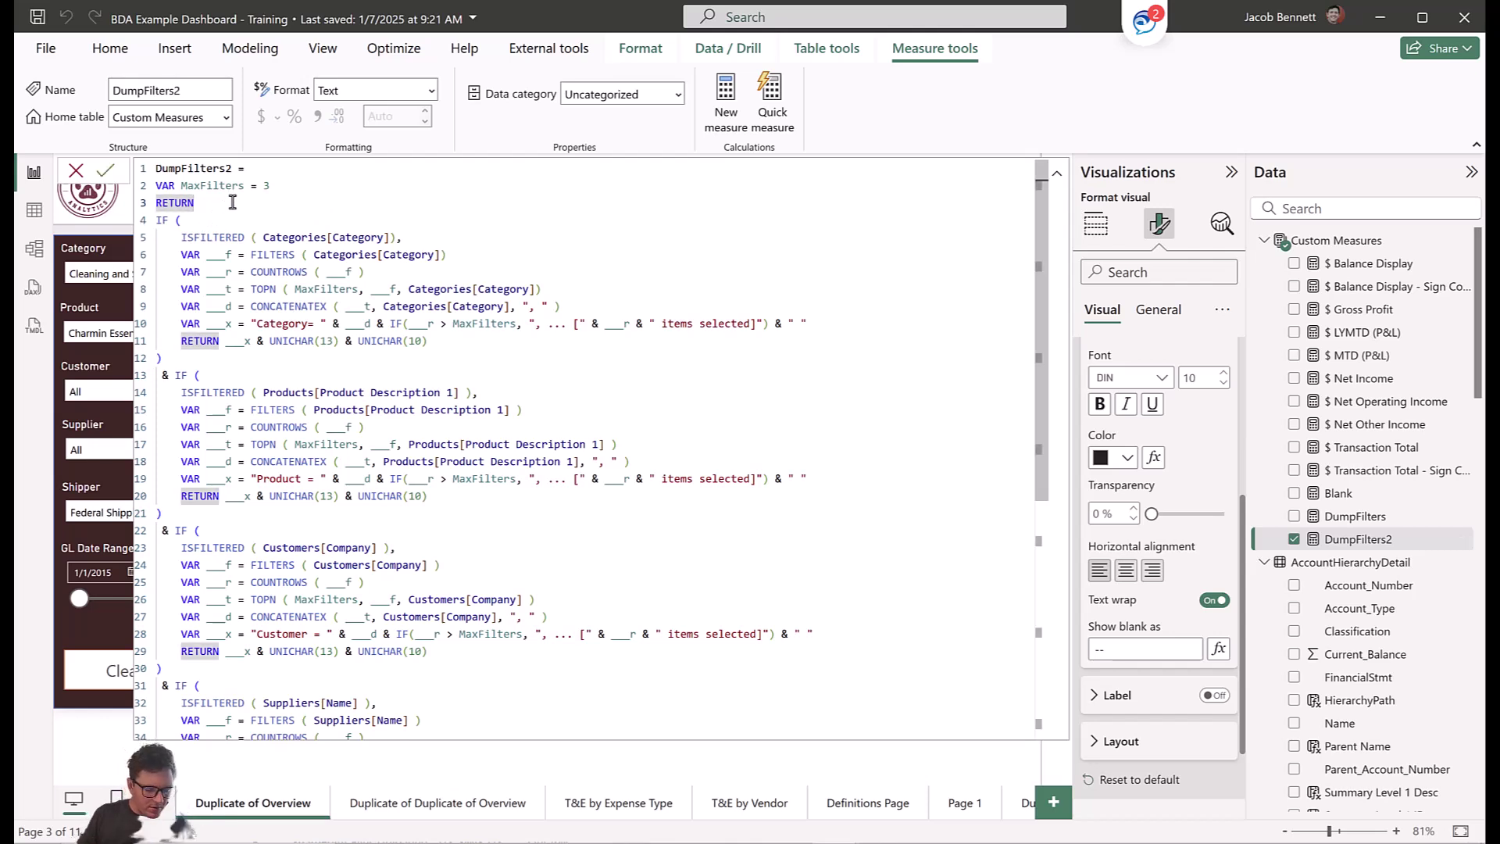
{"action": "key", "text": "Return"}
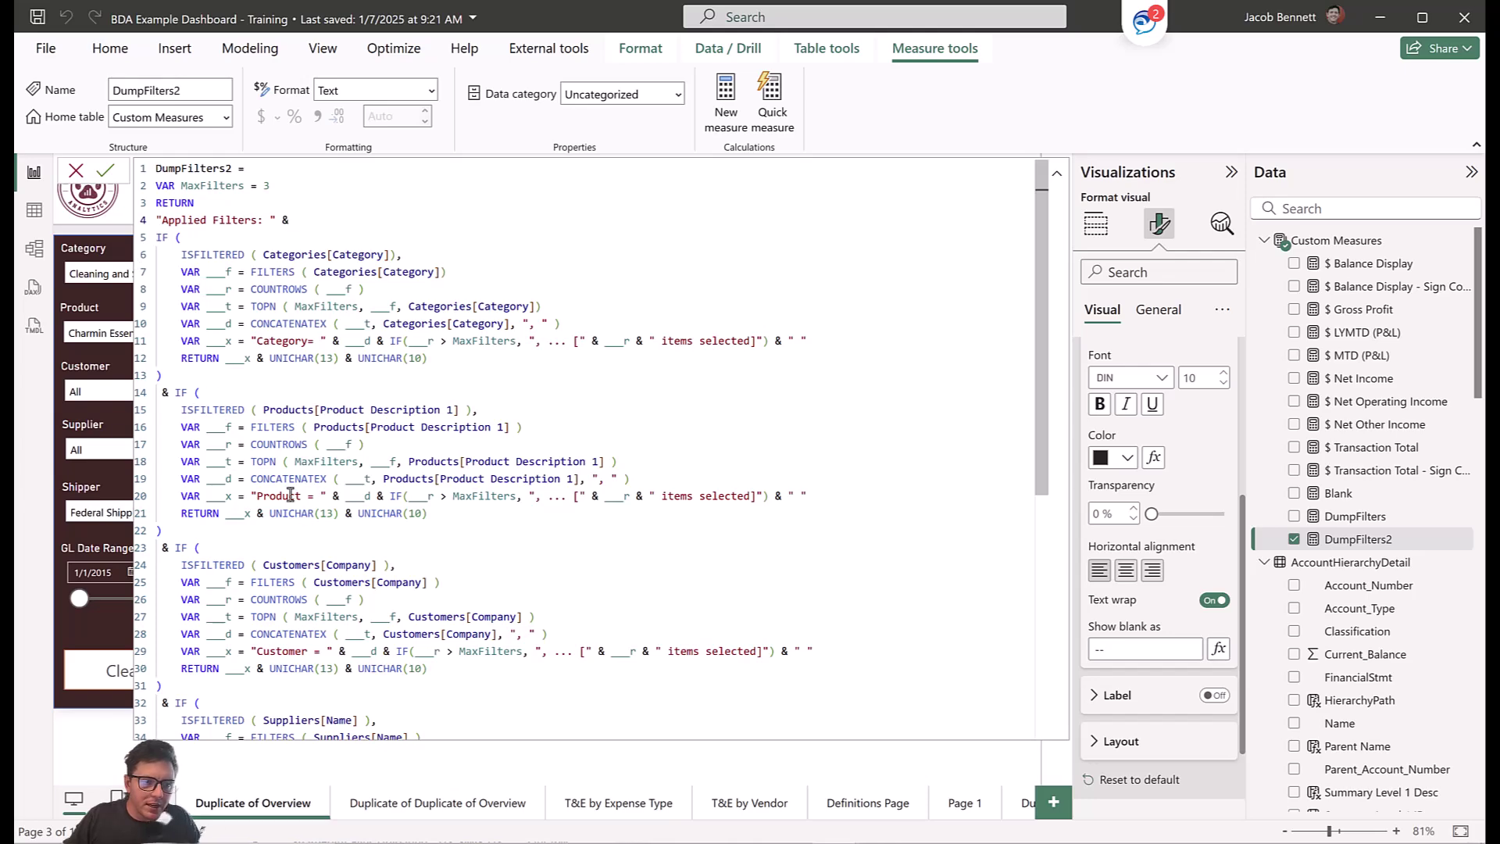
{"action": "left_click", "coordinate": [106, 171]}
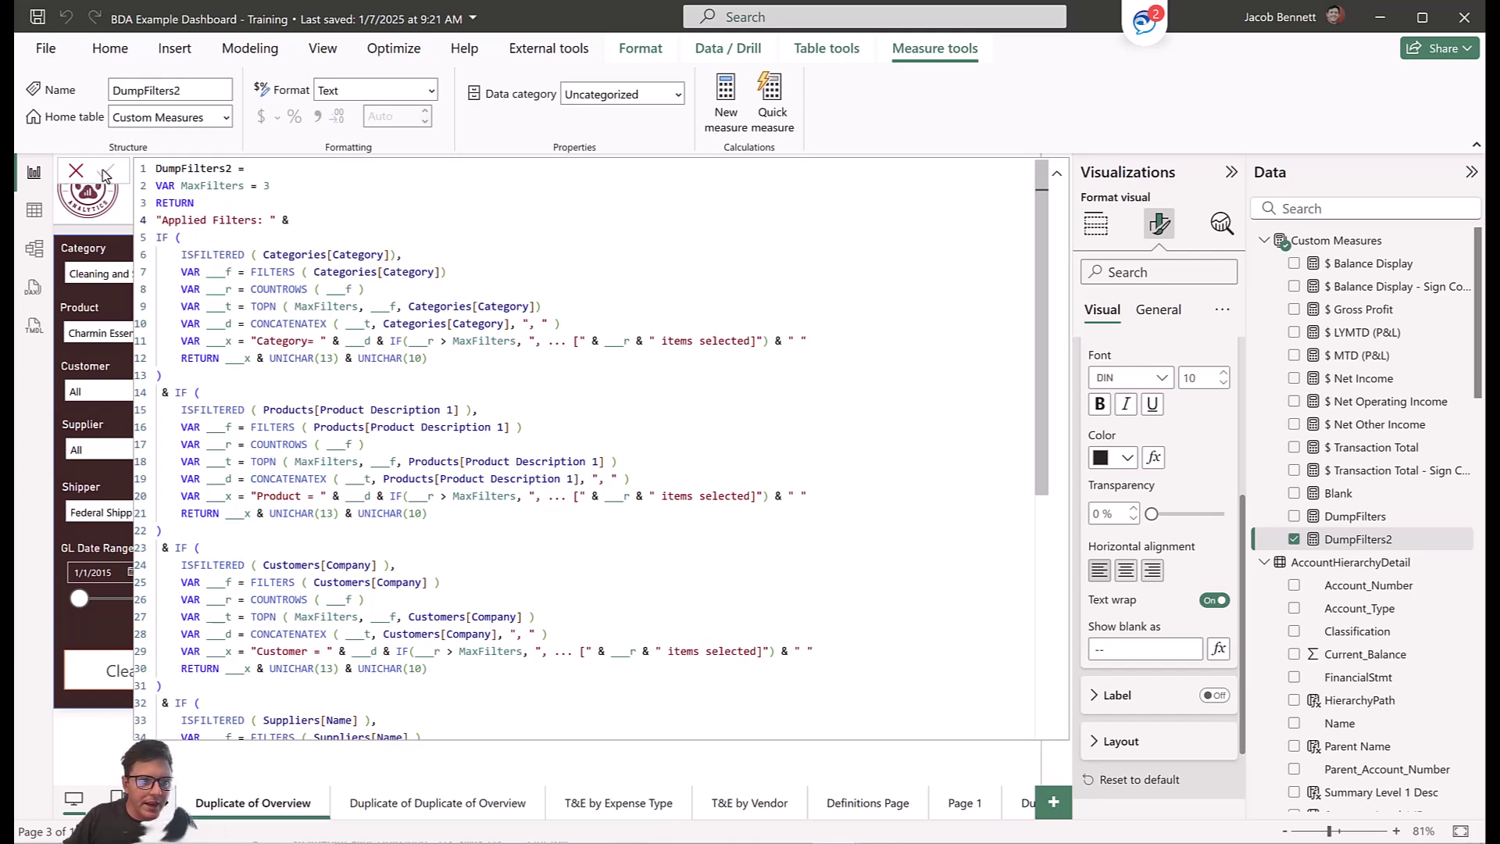
{"action": "left_click", "coordinate": [76, 170]}
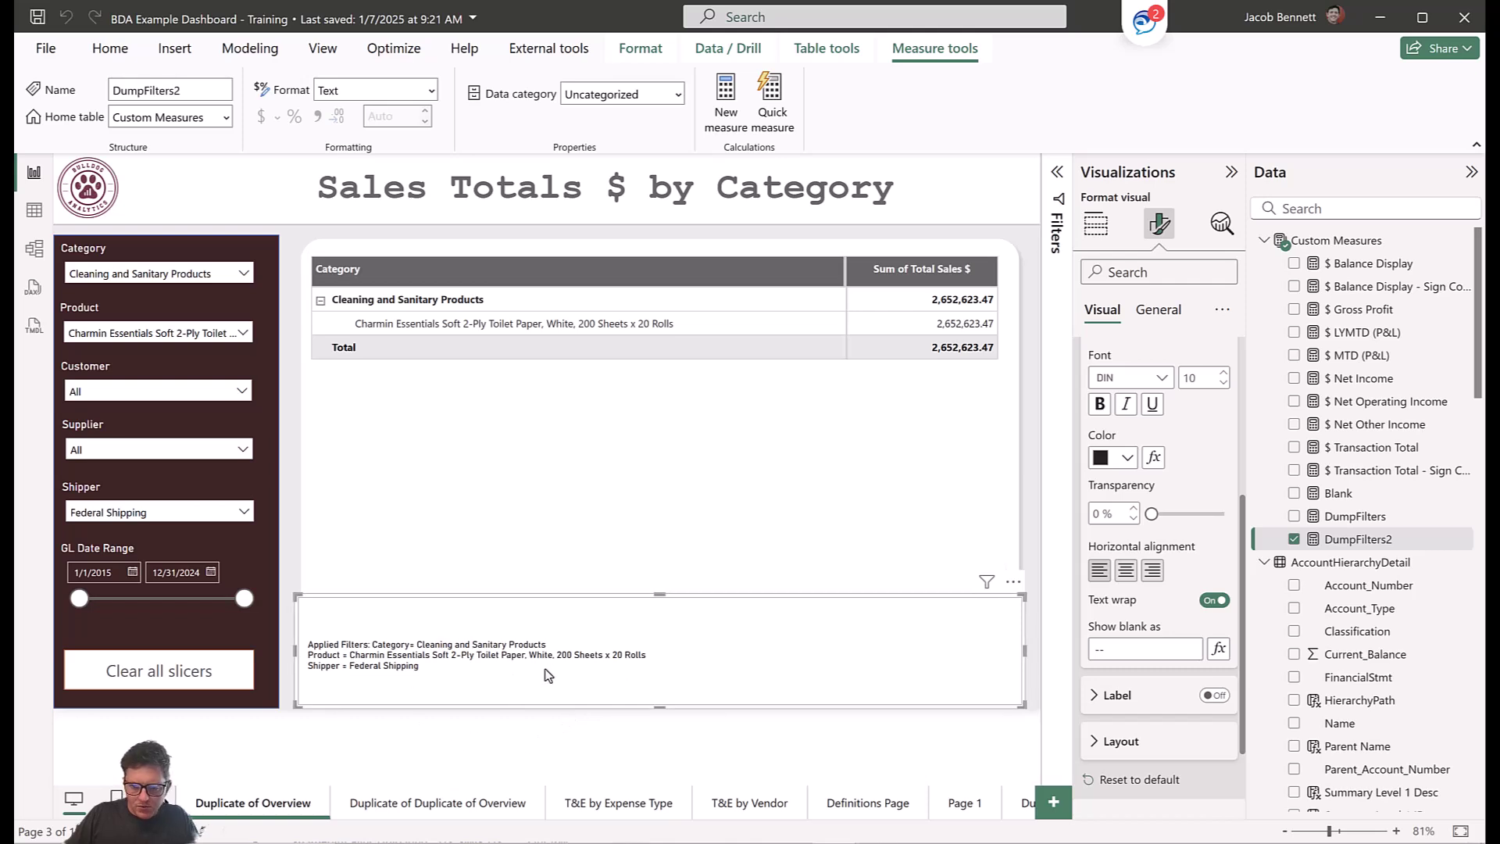
Turn off text wrap for the card's callout value and filter the Customer slicer to Acme Industries.
{"action": "left_click", "coordinate": [1214, 602]}
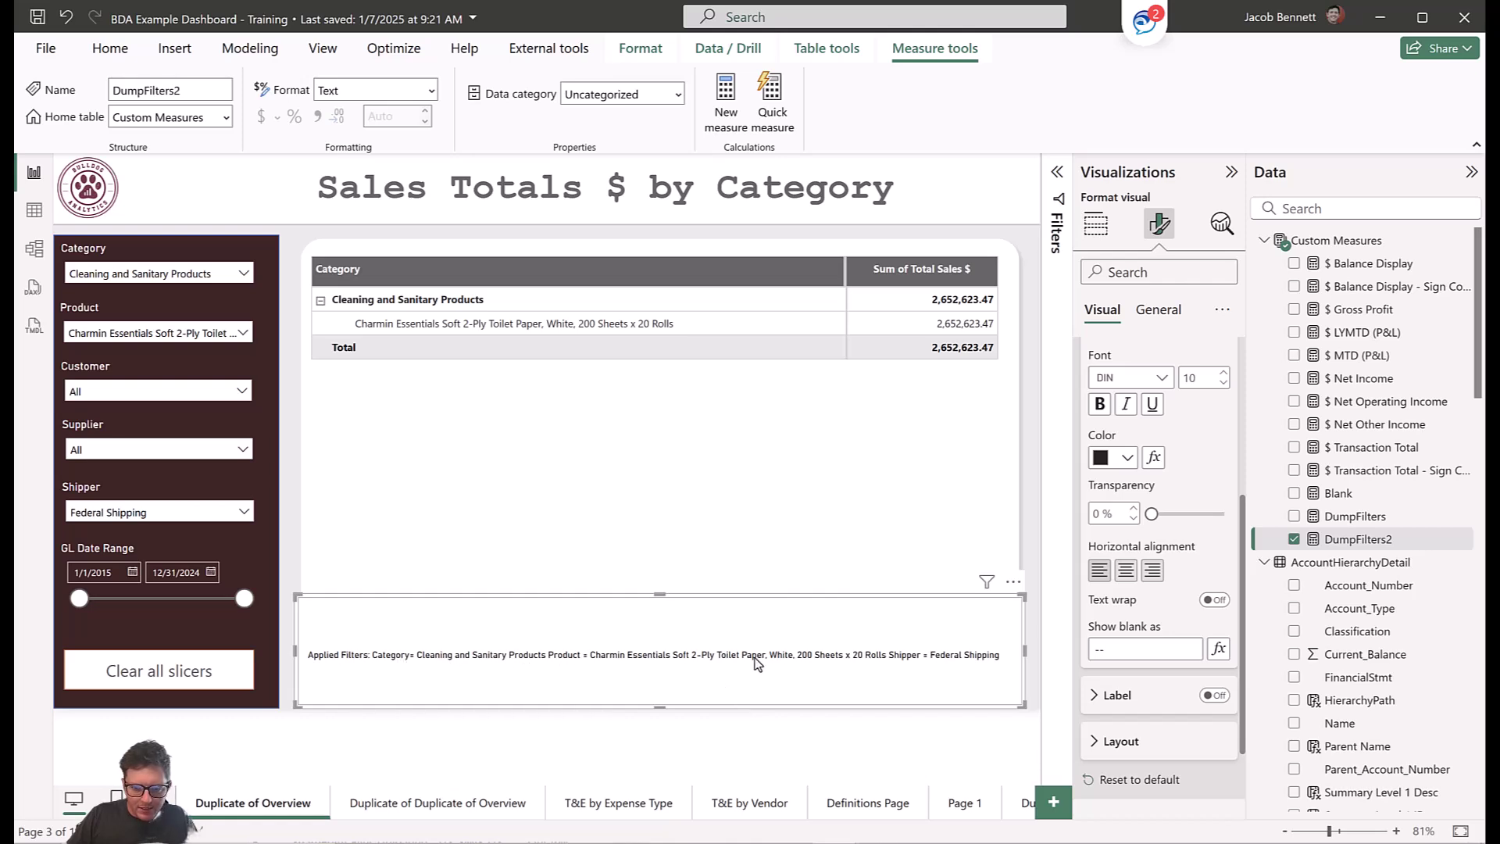
{"action": "left_click", "coordinate": [131, 450]}
{"action": "left_click", "coordinate": [134, 447]}
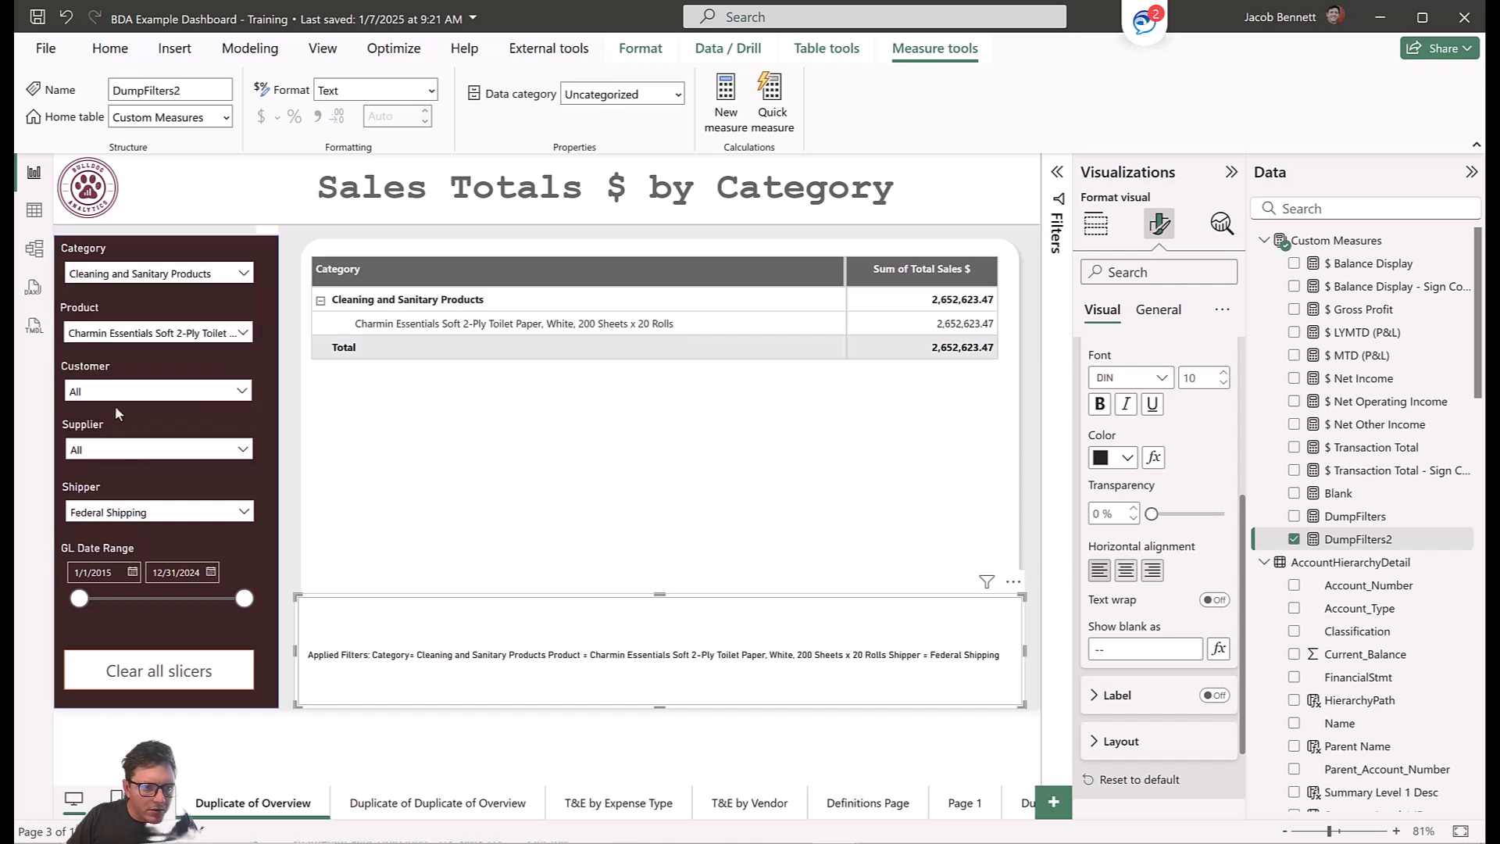
{"action": "left_click", "coordinate": [119, 393]}
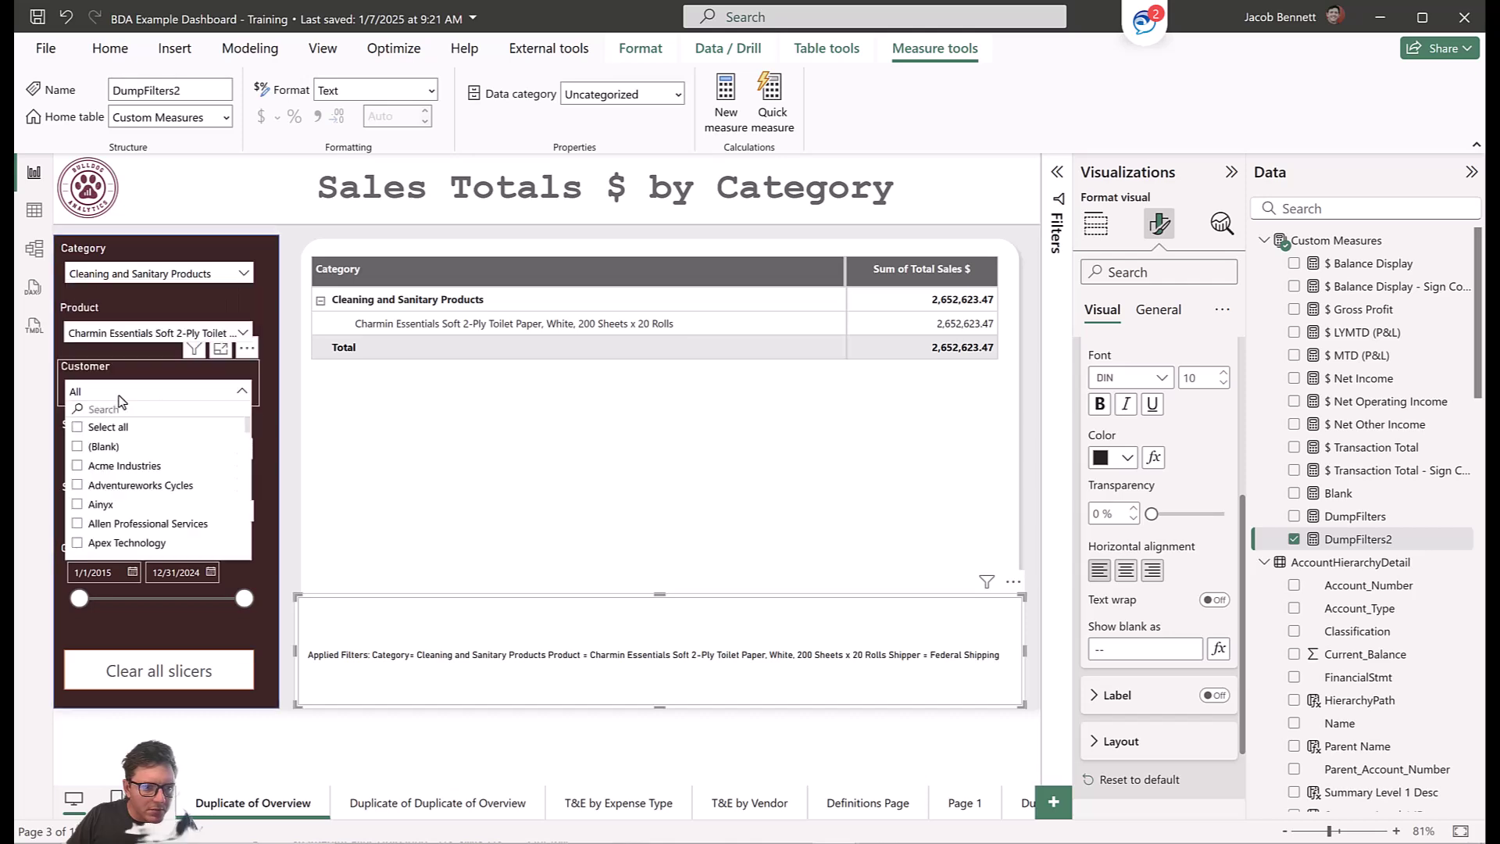
{"action": "left_click", "coordinate": [107, 467]}
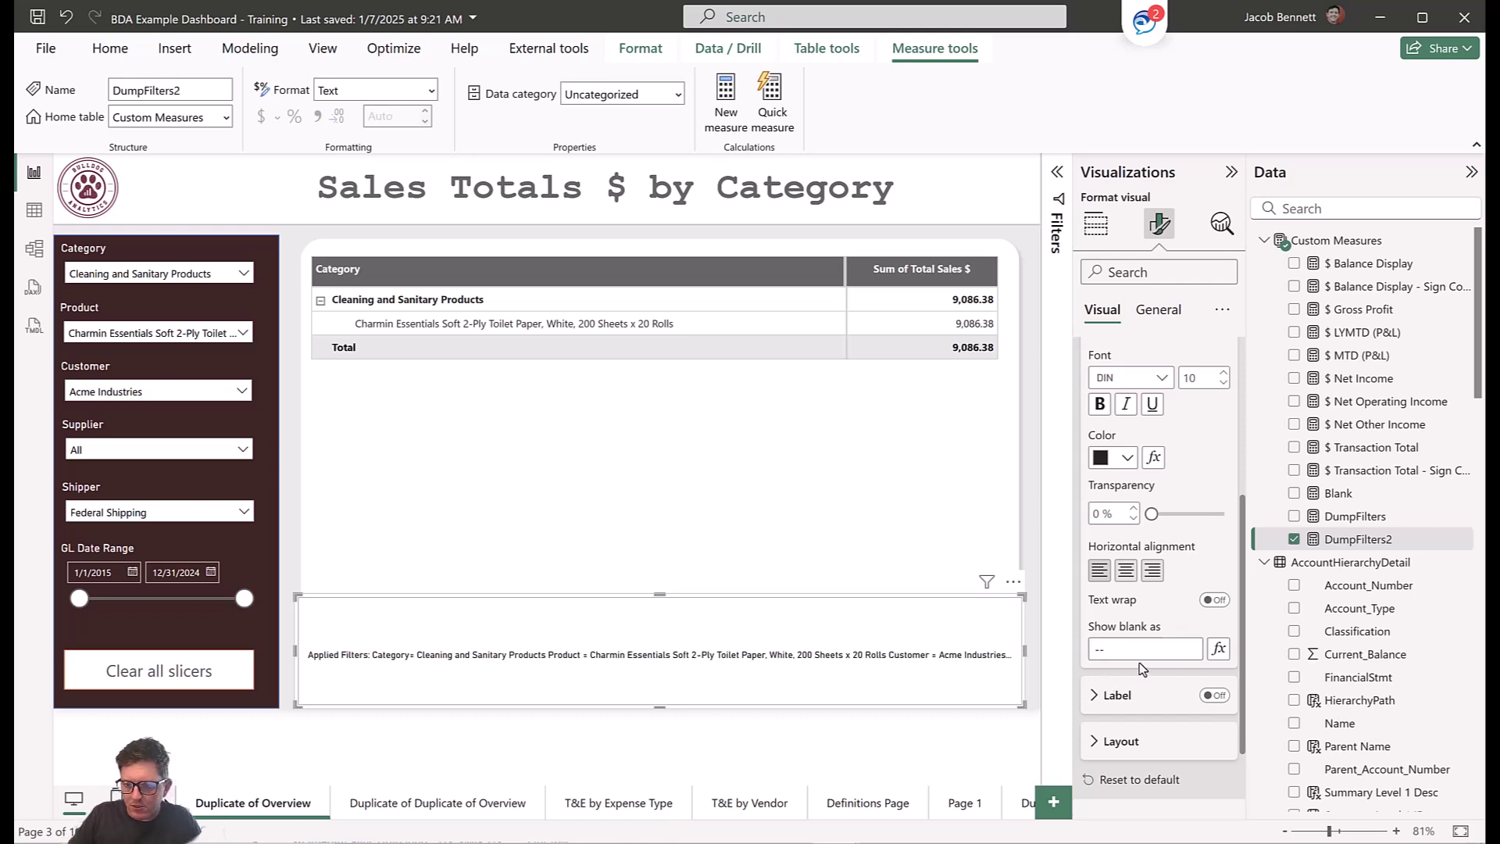
Replace the DumpFilters2 measure in the card's data with the Blank measure.
{"action": "left_click", "coordinate": [1098, 227]}
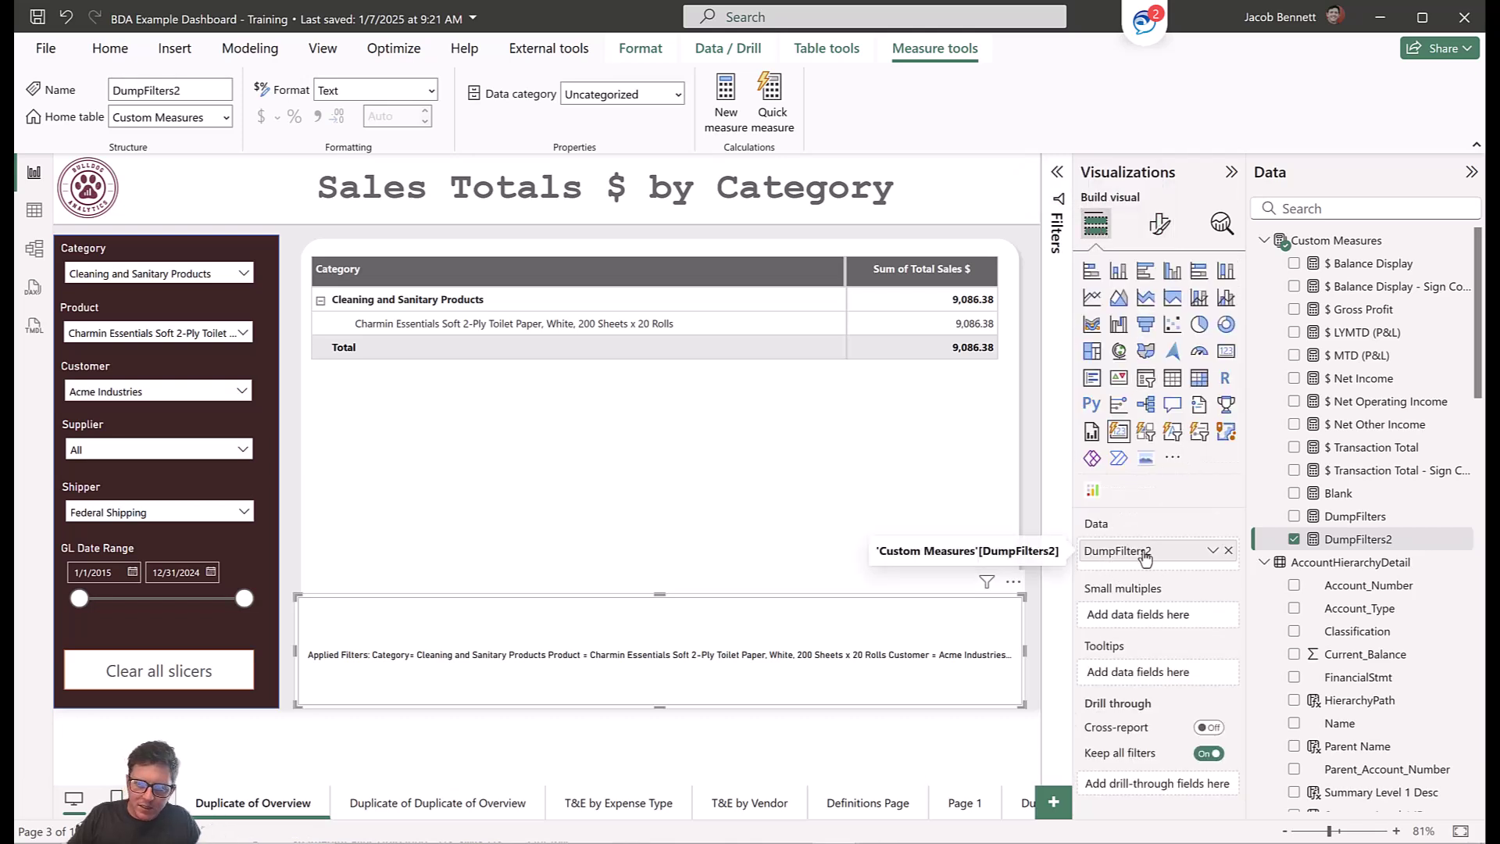
{"action": "left_click", "coordinate": [1229, 550]}
{"action": "left_click_drag", "start_coordinate": [1340, 493], "coordinate": [1181, 551]}
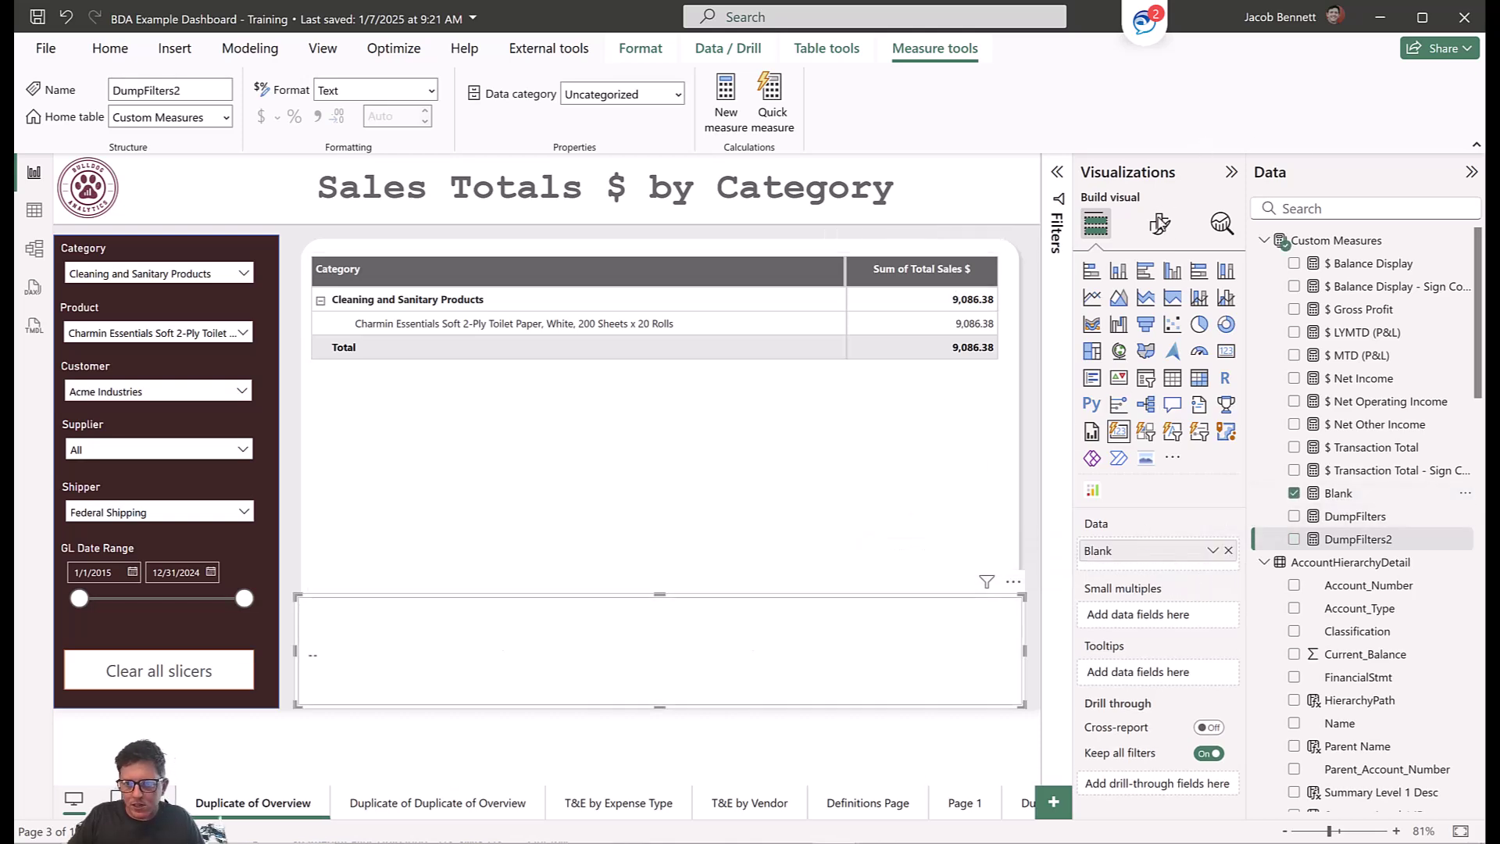
Turn off the card's callout values and set the callout series to Blank.
{"action": "left_click", "coordinate": [1160, 225]}
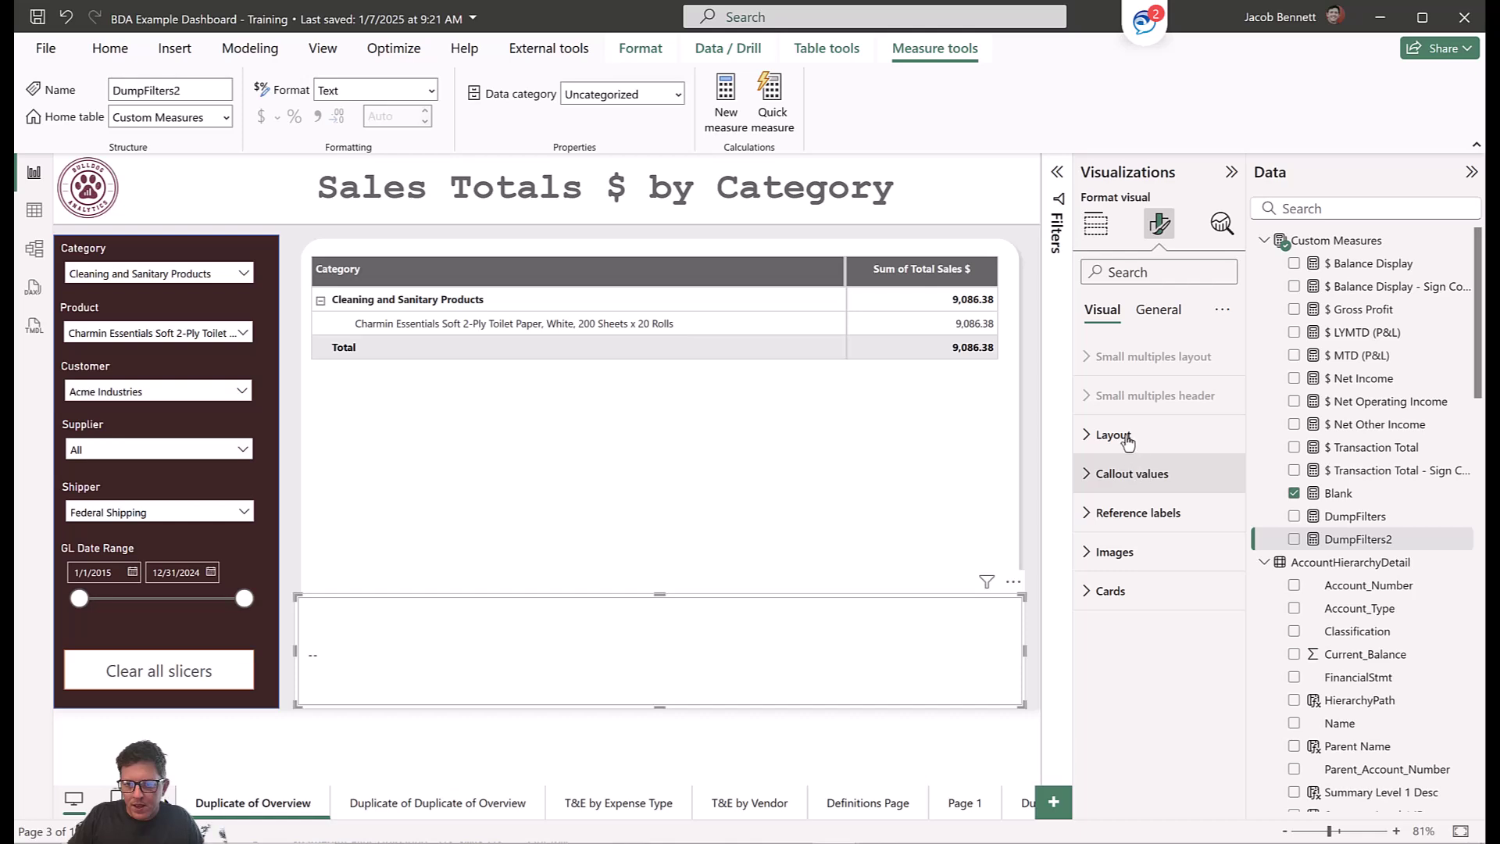
{"action": "left_click", "coordinate": [1127, 472]}
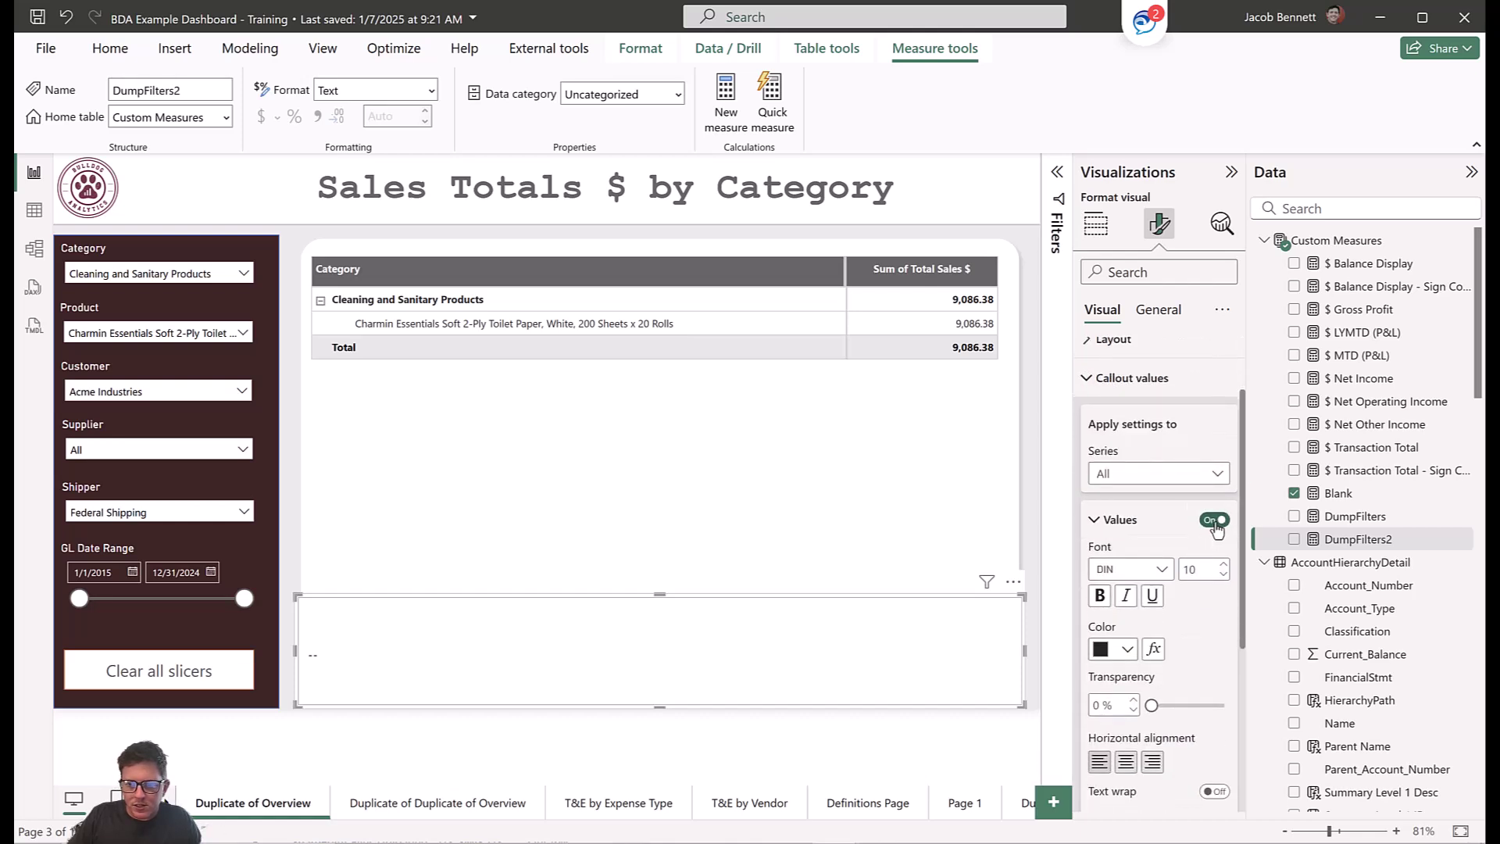
{"action": "left_click", "coordinate": [1139, 478]}
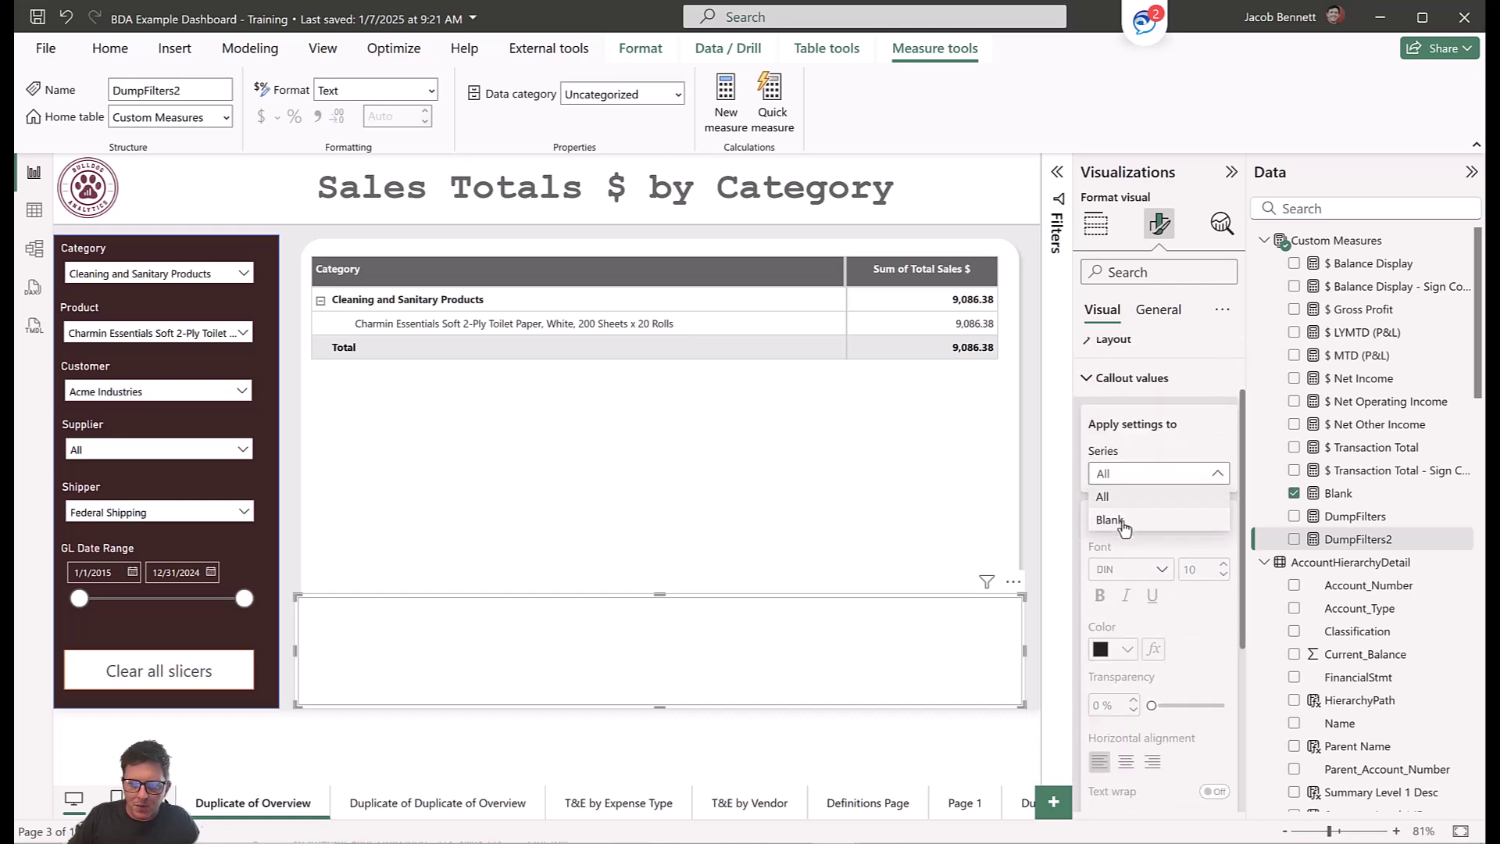
{"action": "left_click", "coordinate": [1121, 519]}
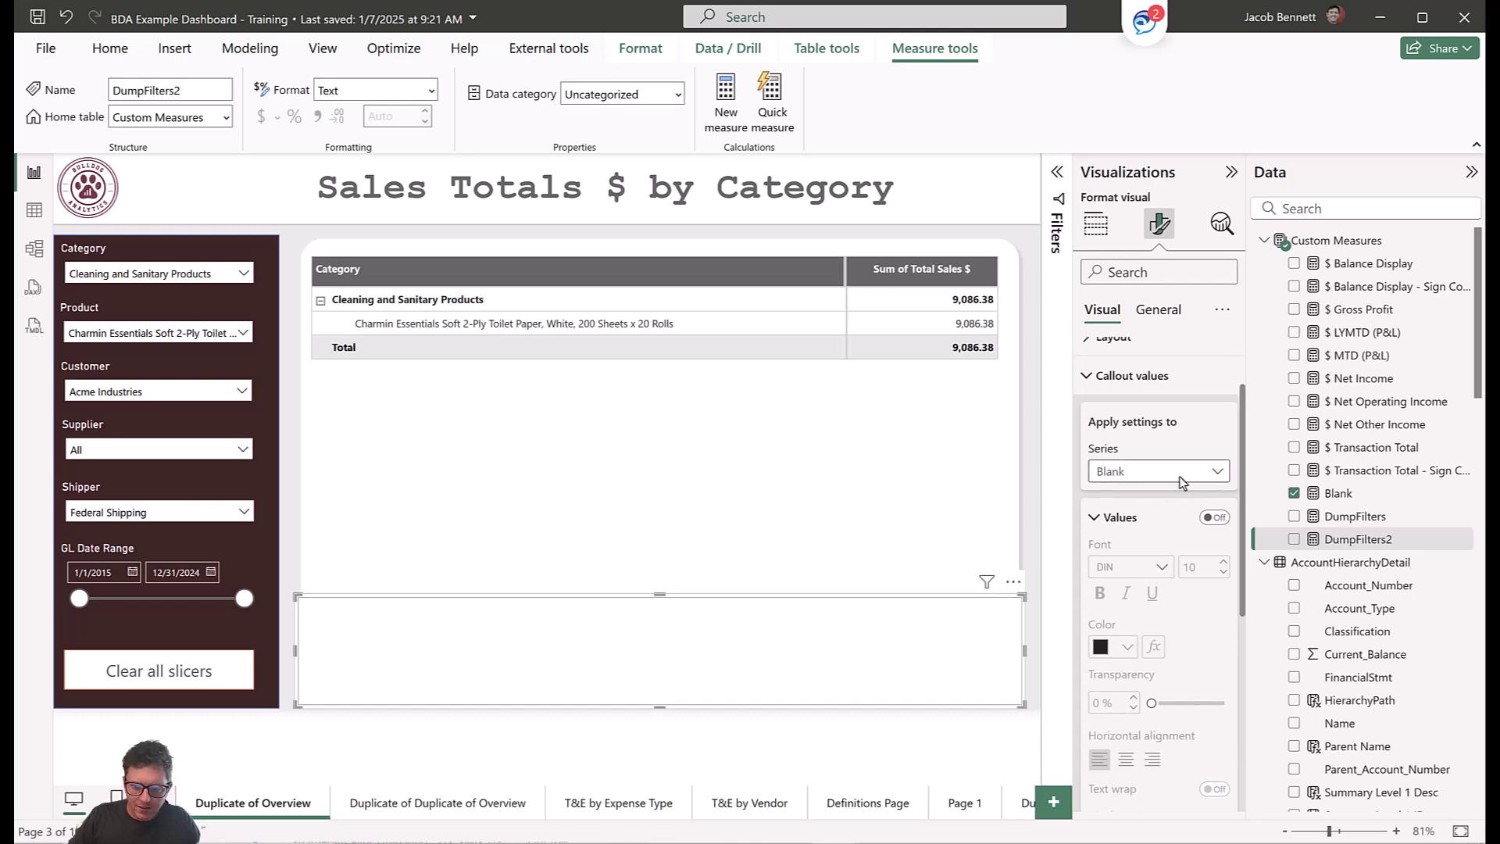
Add the Blank measure as a reference label for the card's Blank series.
{"action": "scroll", "coordinate": [1158, 608], "scroll_direction": "down", "scroll_amount": 5}
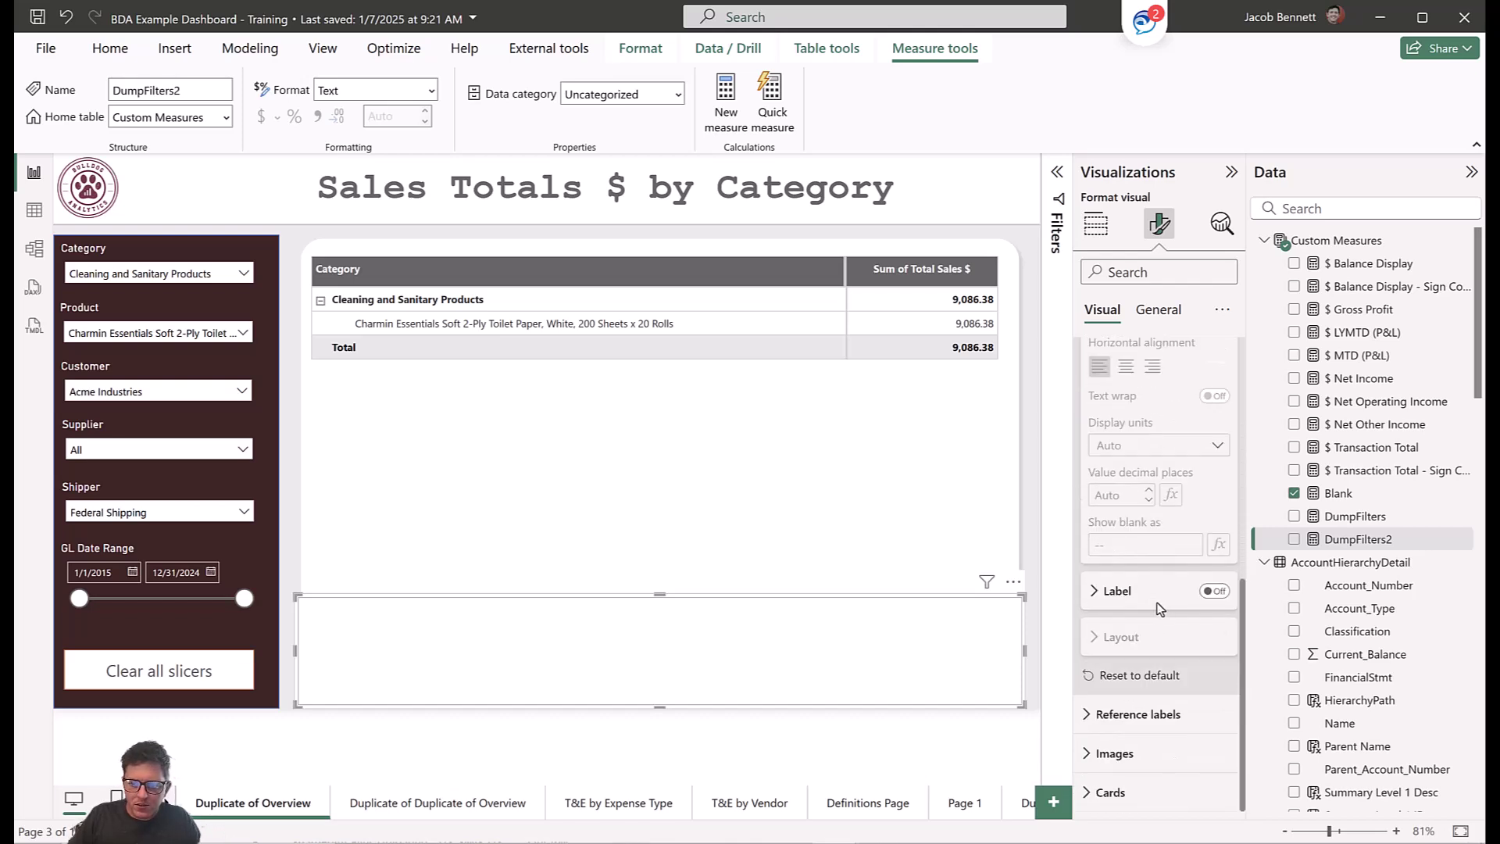
{"action": "left_click", "coordinate": [1139, 714]}
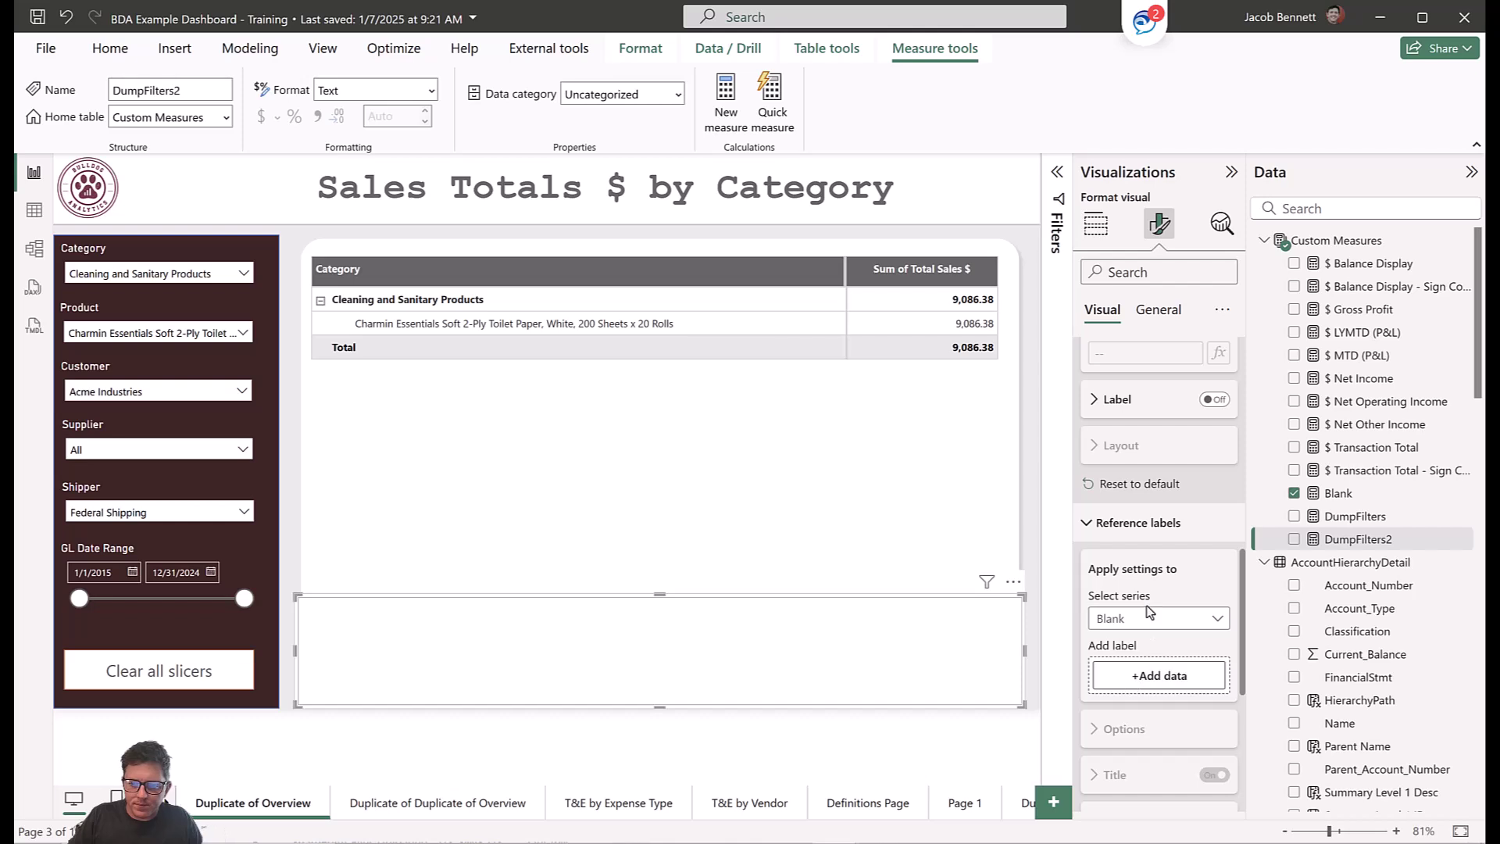
{"action": "scroll", "coordinate": [1155, 536], "scroll_direction": "down", "scroll_amount": 2}
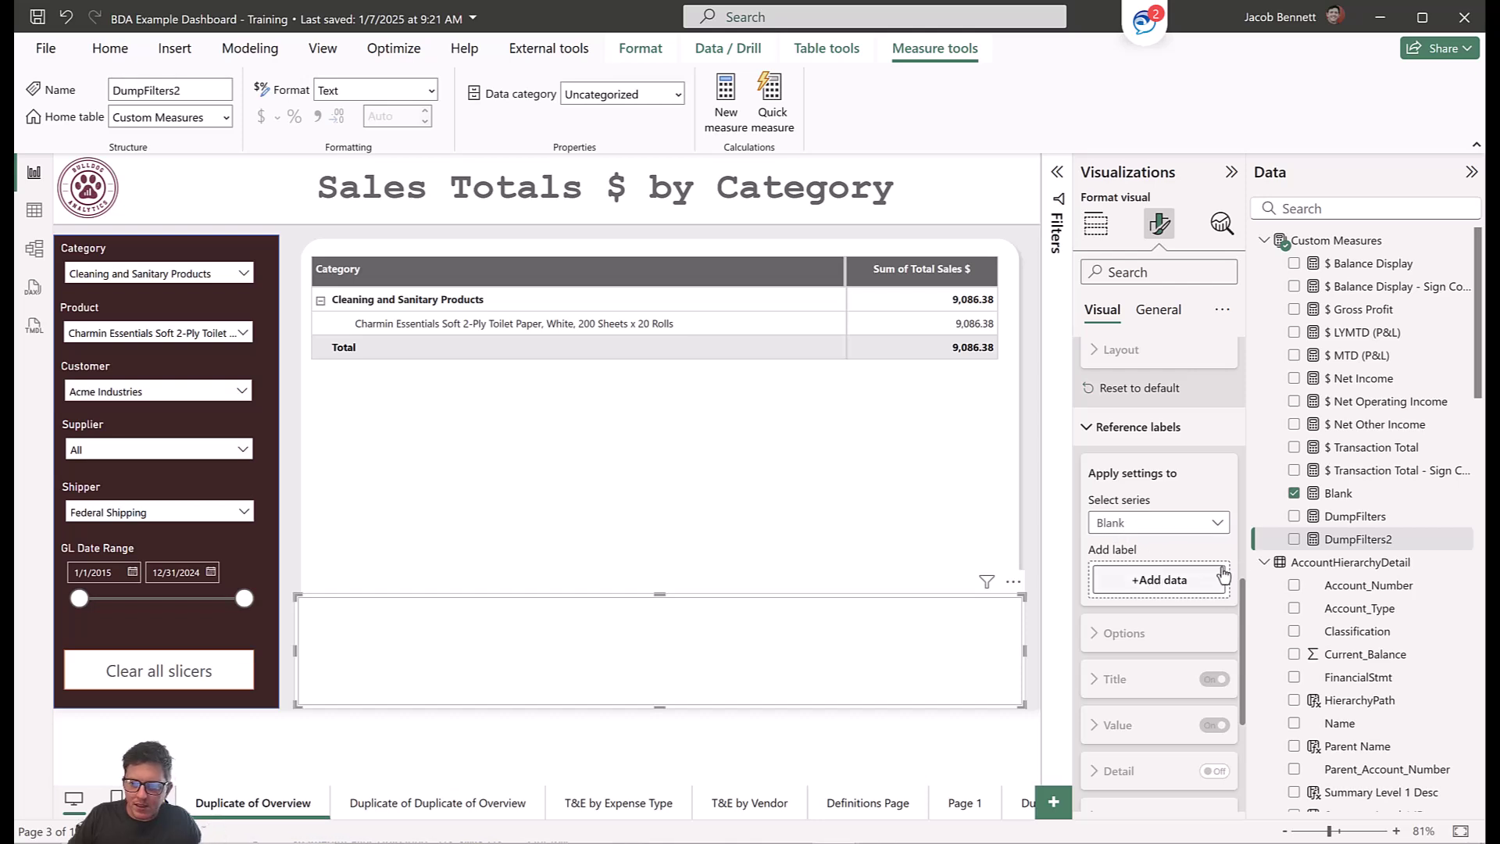
{"action": "left_click_drag", "start_coordinate": [1371, 496], "coordinate": [1153, 582]}
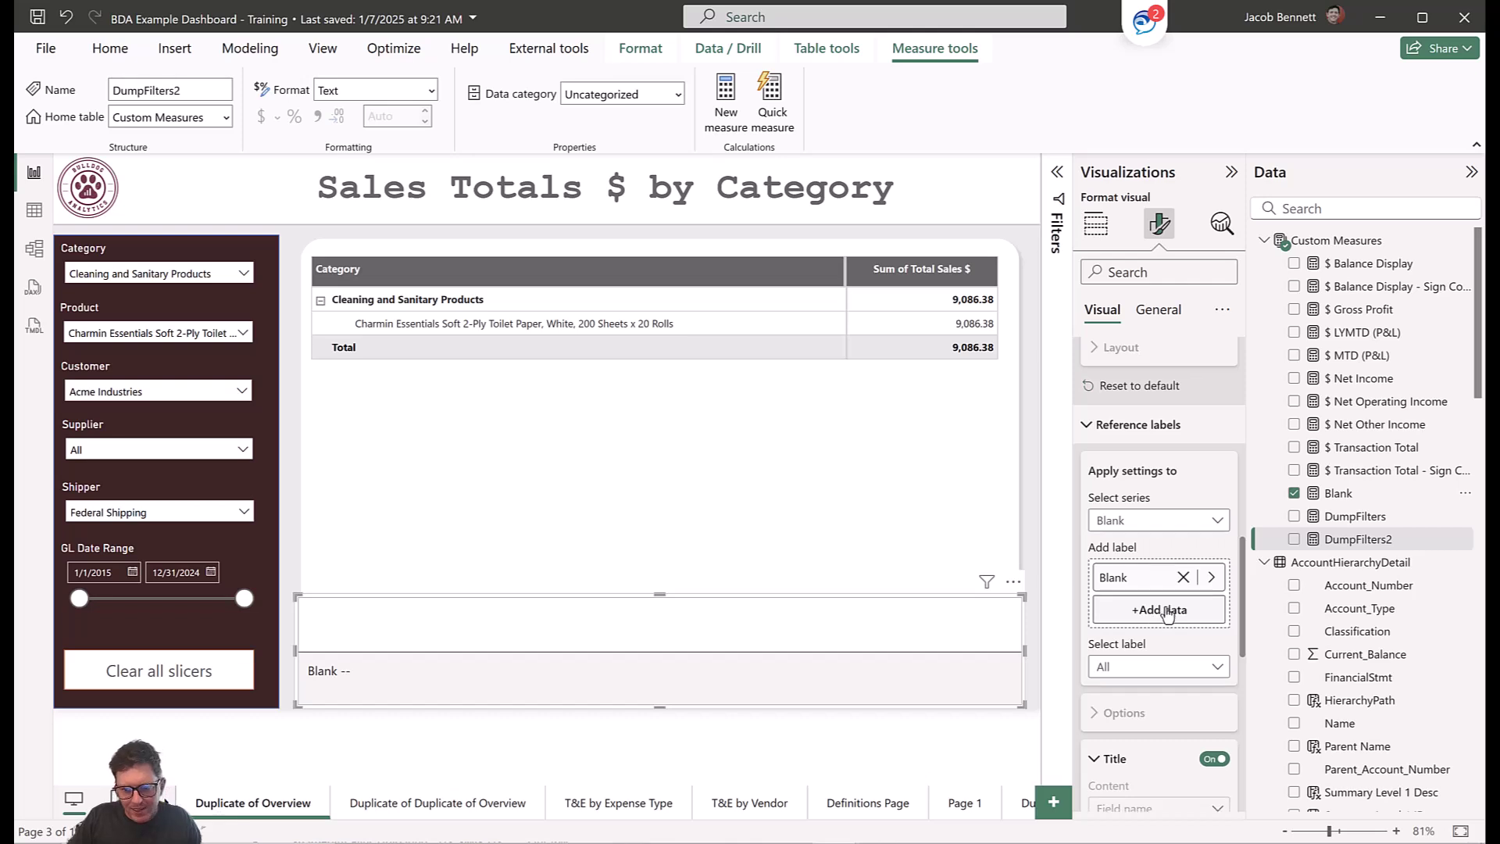
Turn on the detail for the card's reference labels and expand its settings.
{"action": "scroll", "coordinate": [1156, 617], "scroll_direction": "down", "scroll_amount": 10}
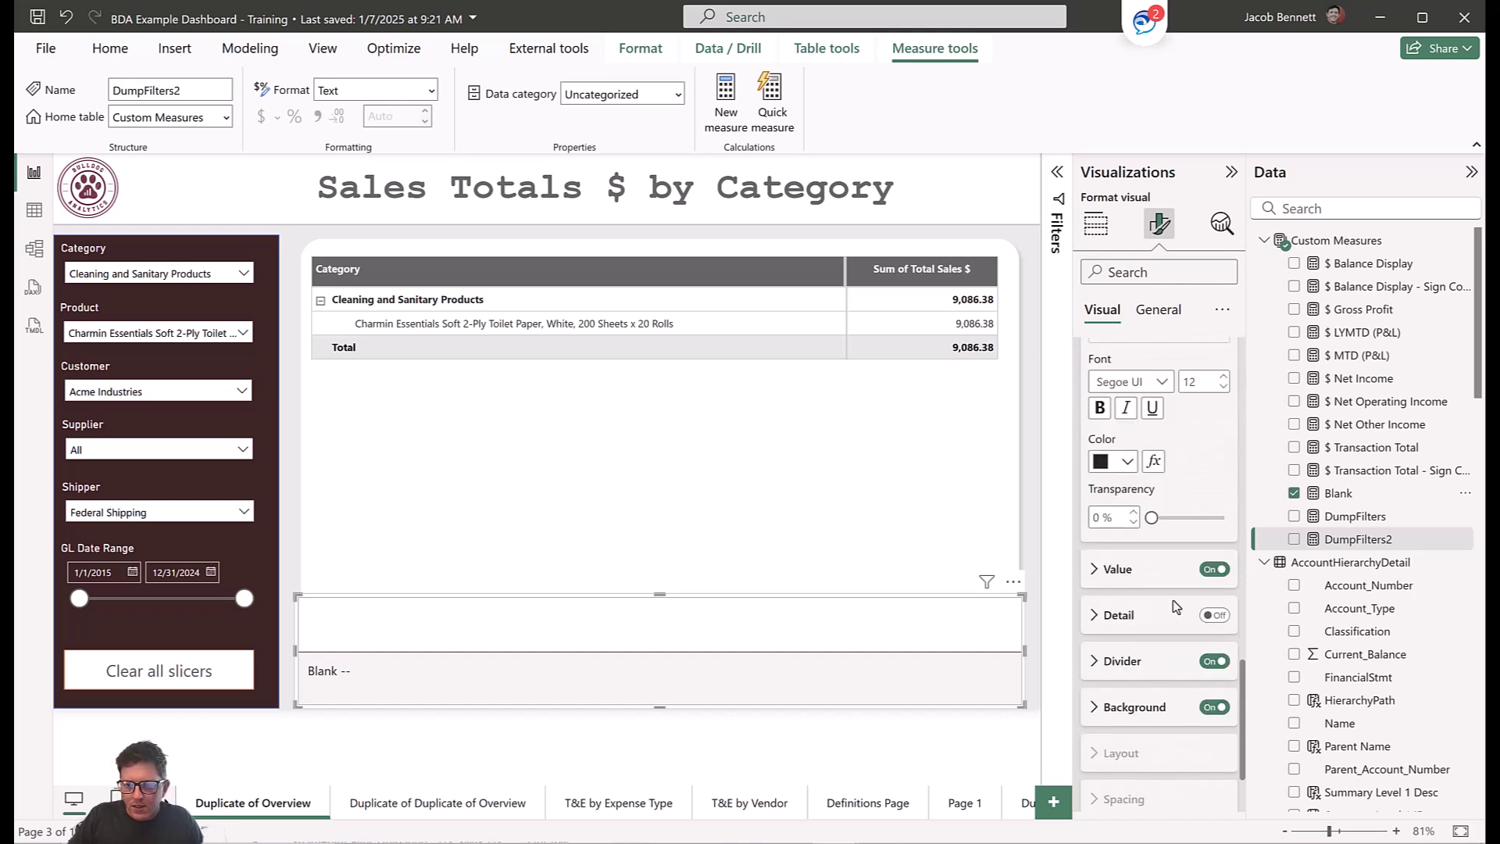
{"action": "scroll", "coordinate": [1176, 607], "scroll_direction": "up", "scroll_amount": 2}
{"action": "scroll", "coordinate": [1148, 586], "scroll_direction": "down", "scroll_amount": 4}
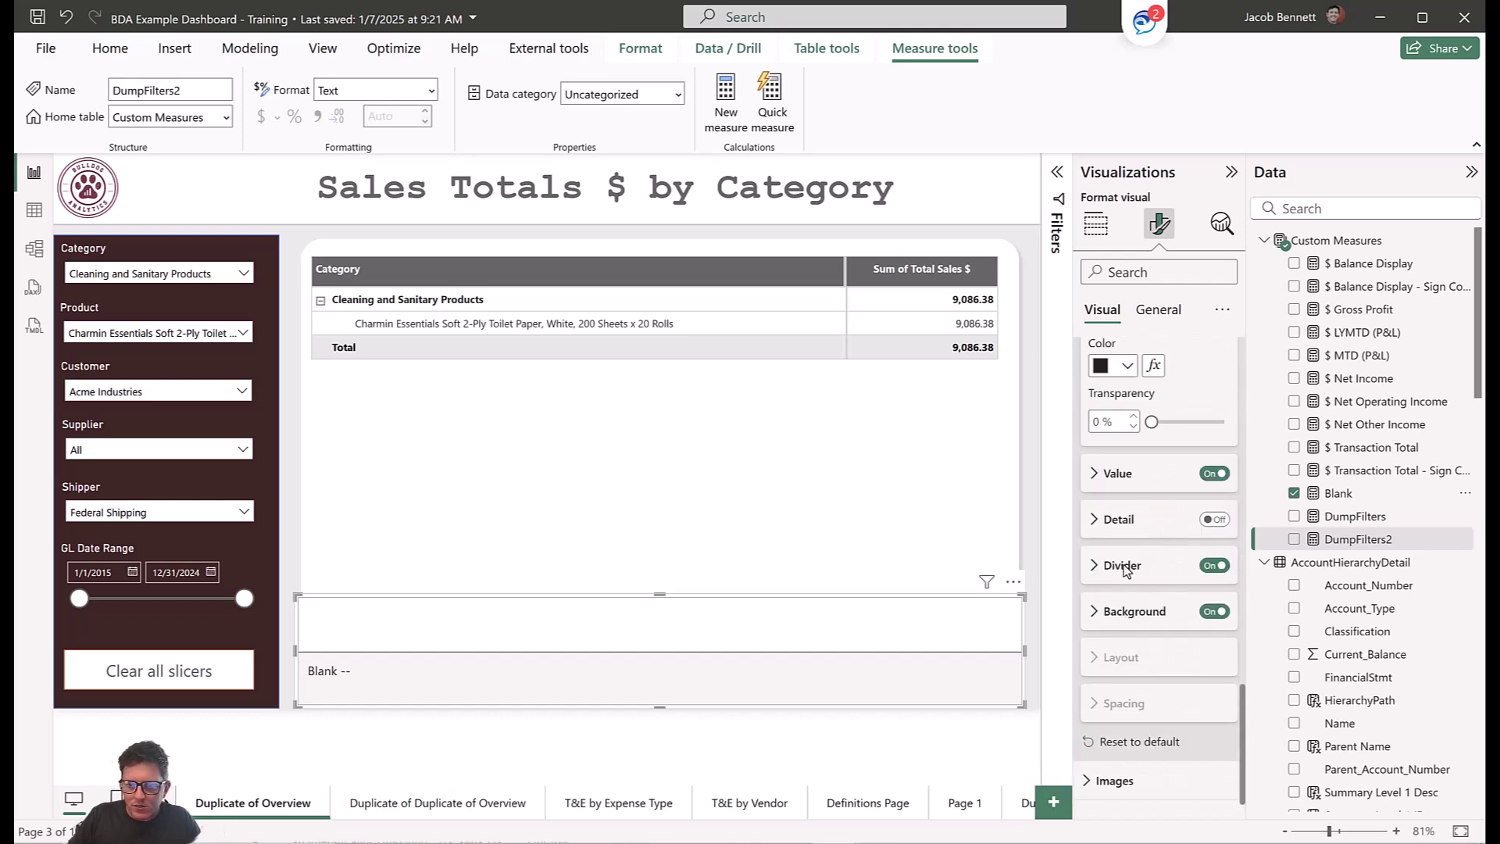
{"action": "left_click", "coordinate": [1213, 521]}
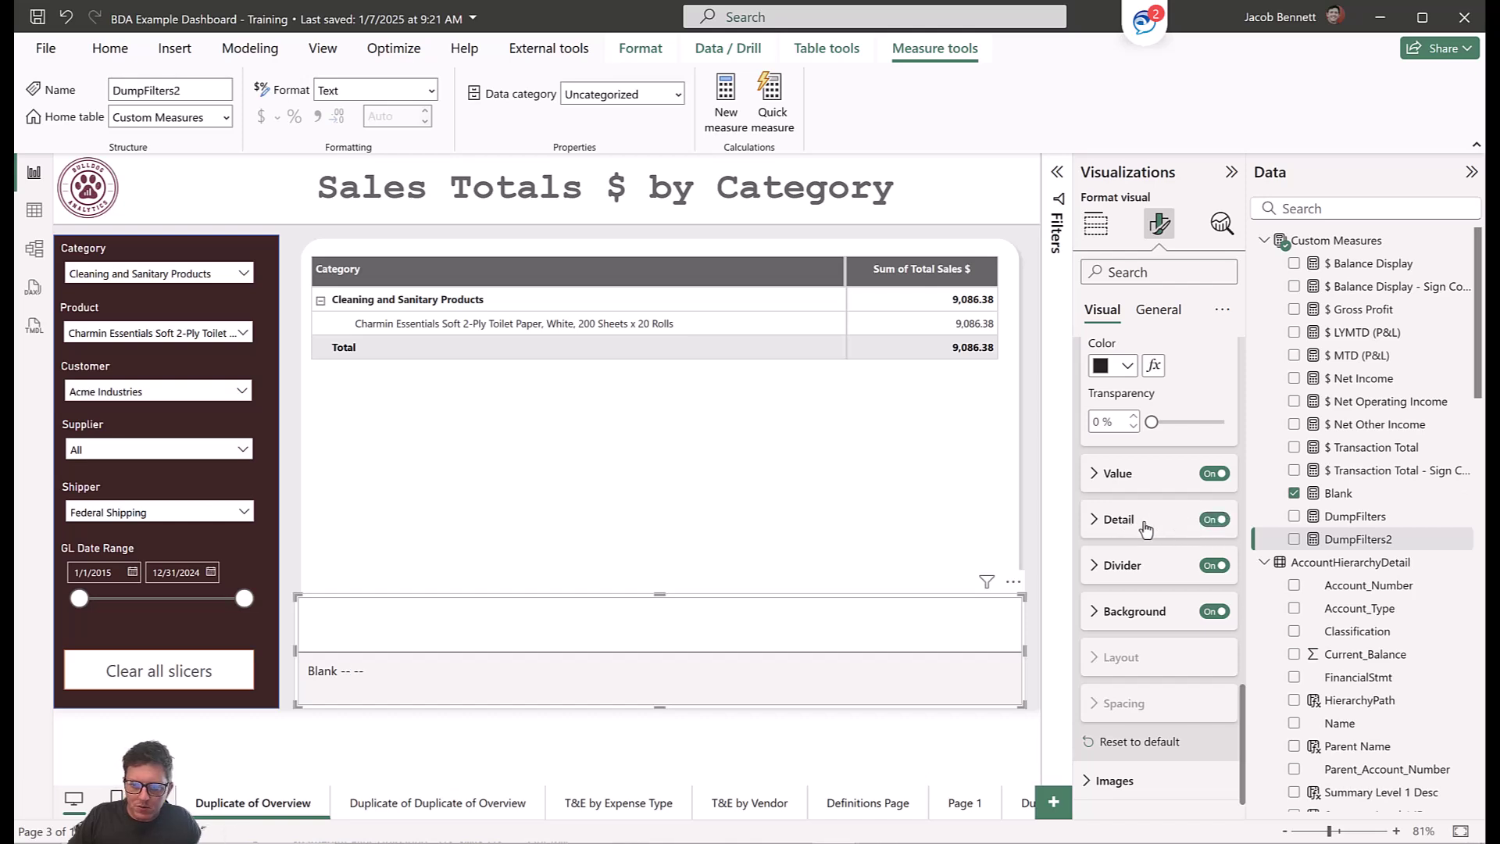
{"action": "left_click", "coordinate": [1146, 530]}
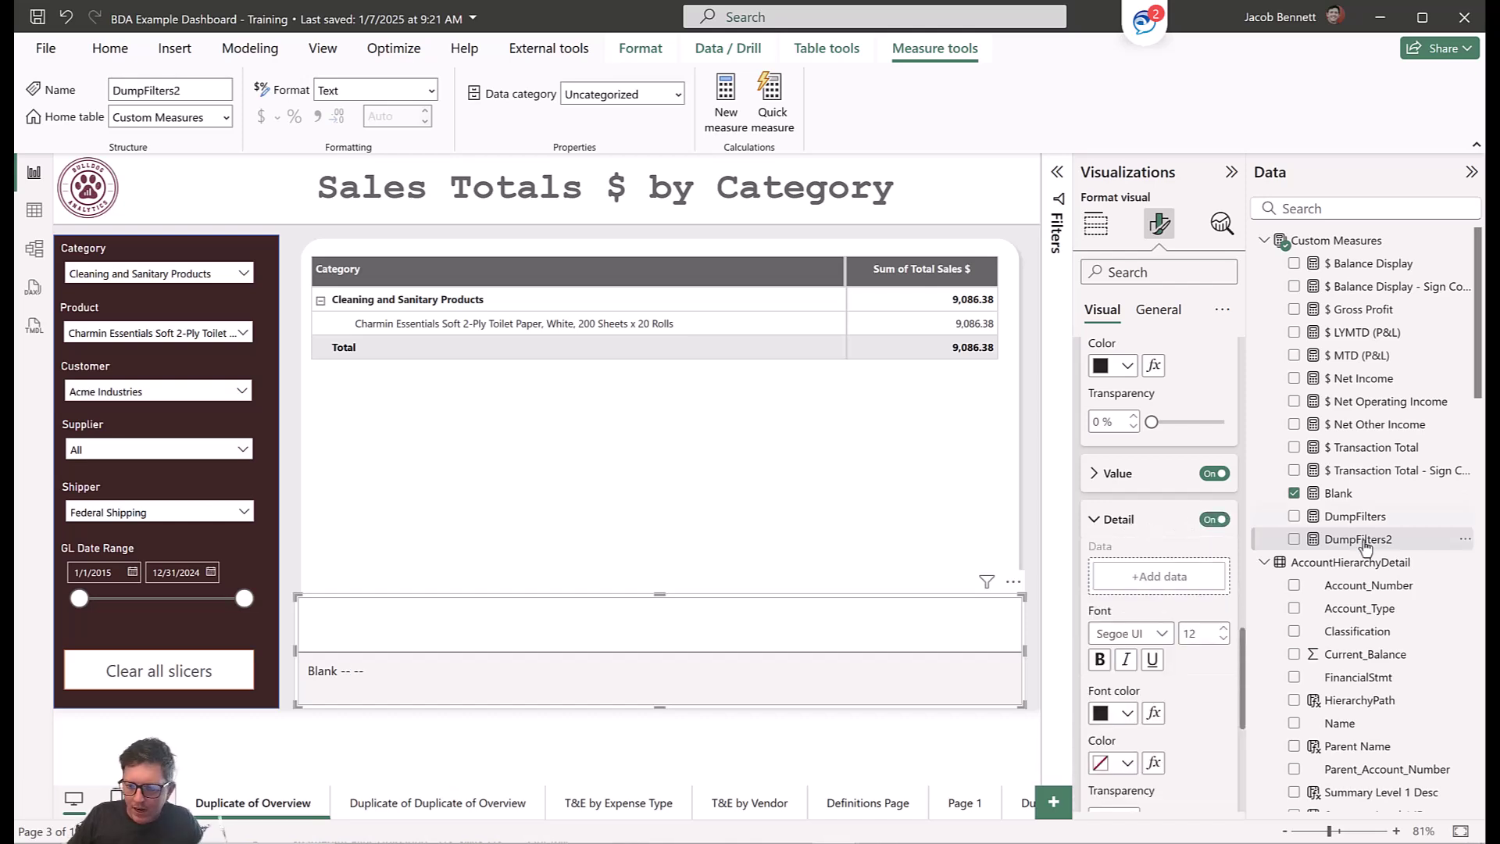
Select the Blank reference label and assign the DumpFilters2 measure as its detail data.
{"action": "mouse_move", "coordinate": [1361, 545]}
{"action": "left_mouse_down"}
{"action": "mouse_move", "coordinate": [1175, 593]}
{"action": "mouse_move", "coordinate": [1157, 574]}
{"action": "mouse_move", "coordinate": [1364, 537]}
{"action": "left_mouse_up"}
{"action": "scroll", "coordinate": [1228, 529], "scroll_direction": "up", "scroll_amount": 3}
{"action": "scroll", "coordinate": [1139, 426], "scroll_direction": "up", "scroll_amount": 2}
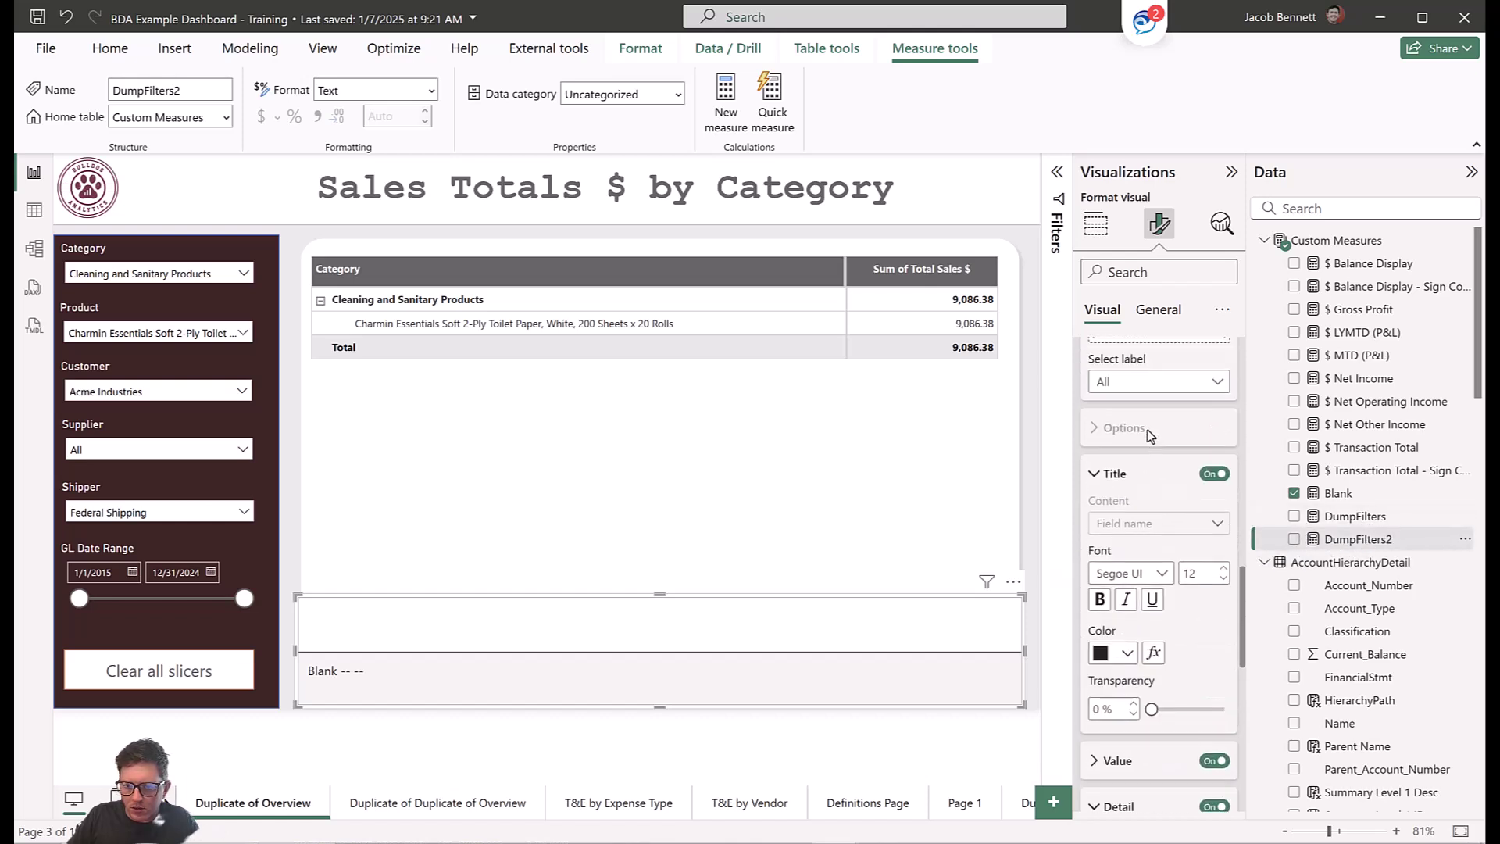
{"action": "left_click", "coordinate": [1137, 381]}
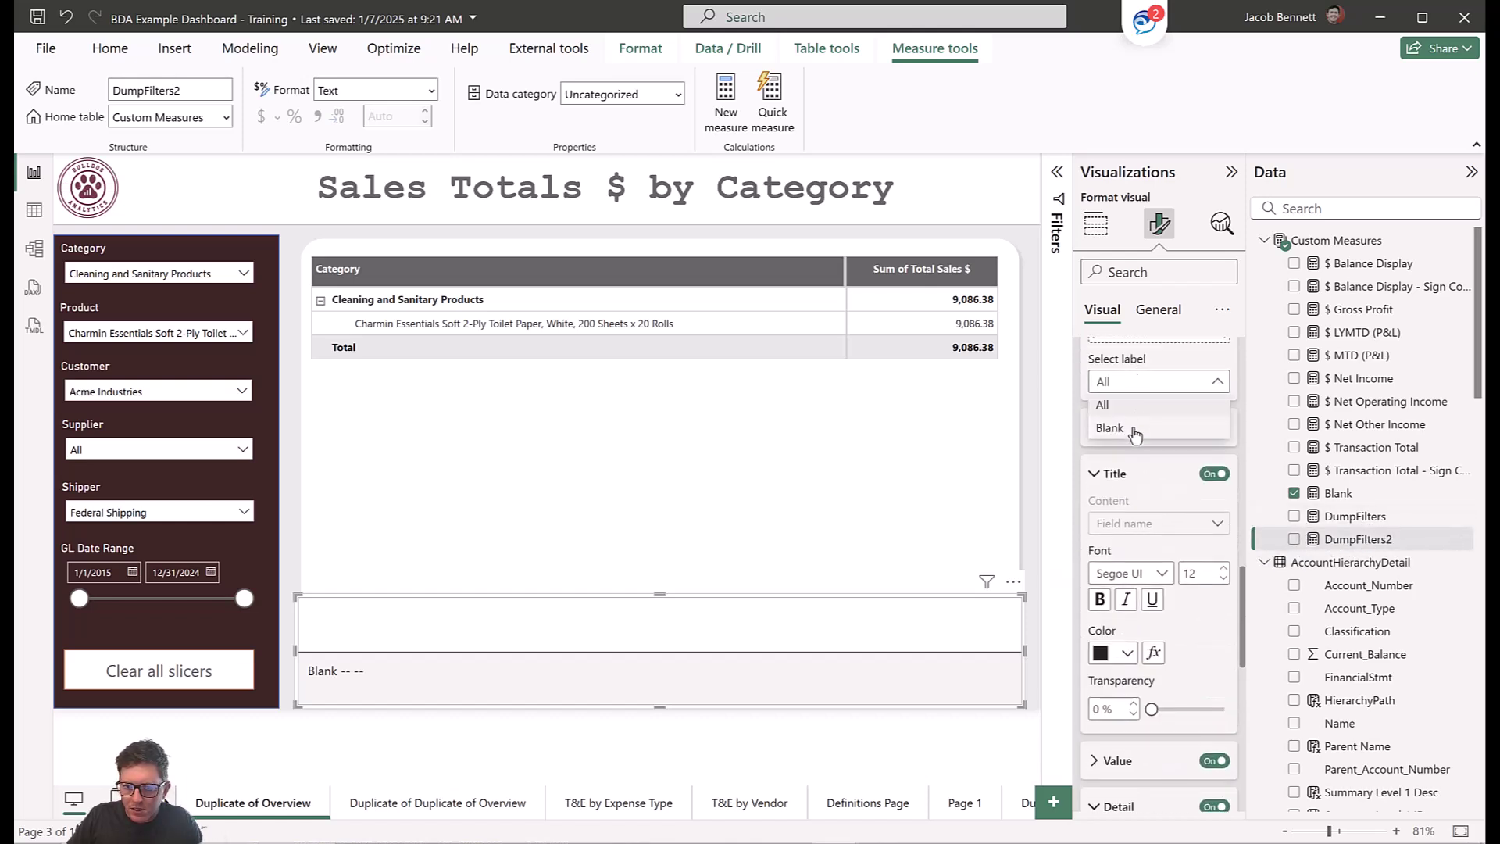
{"action": "left_click", "coordinate": [1132, 428]}
{"action": "scroll", "coordinate": [1205, 459], "scroll_direction": "down", "scroll_amount": 3}
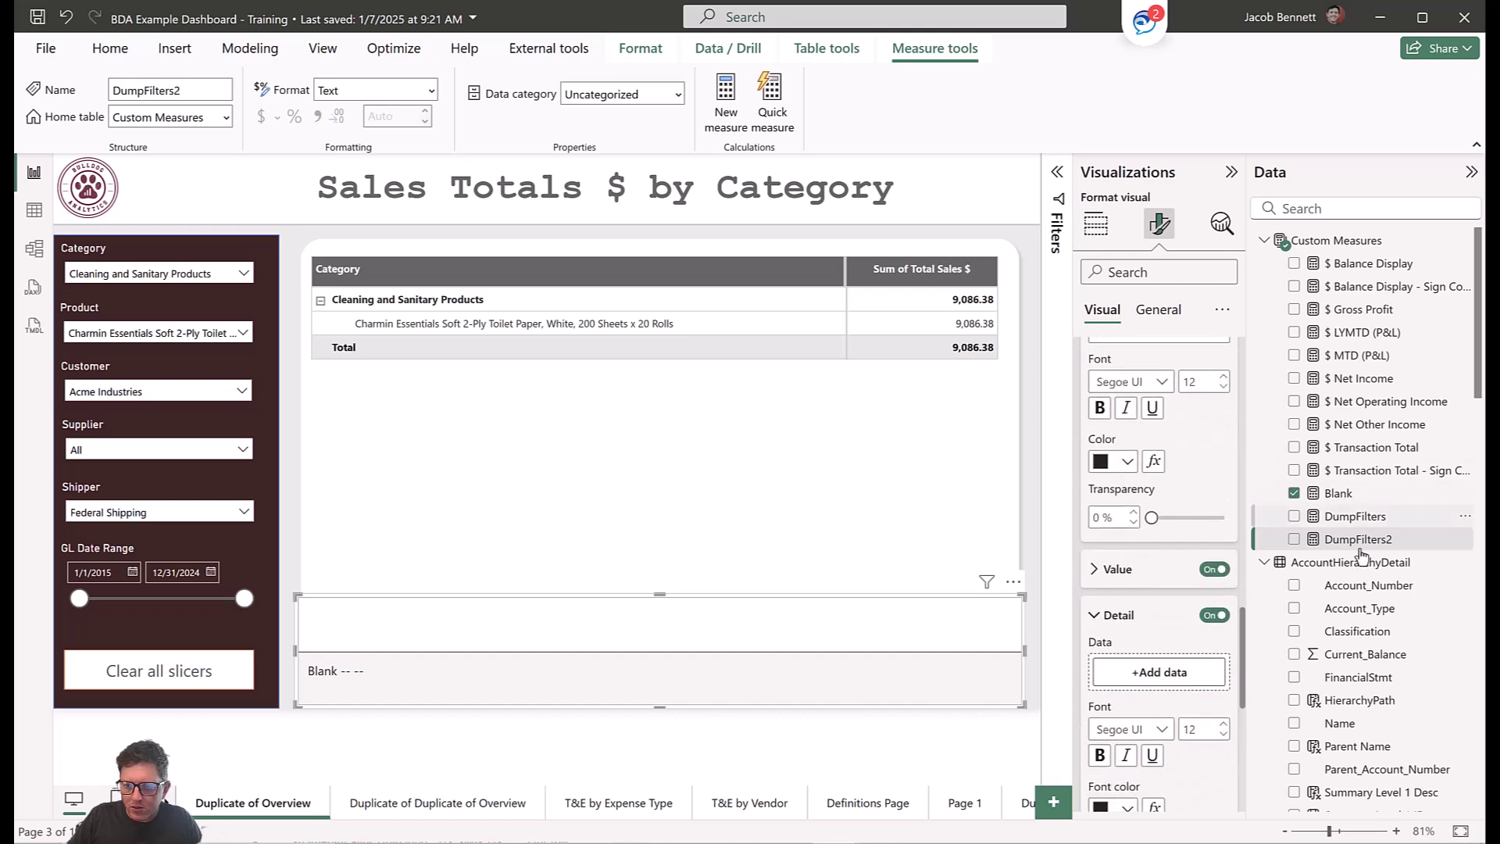
{"action": "left_click_drag", "start_coordinate": [1358, 541], "coordinate": [1153, 677]}
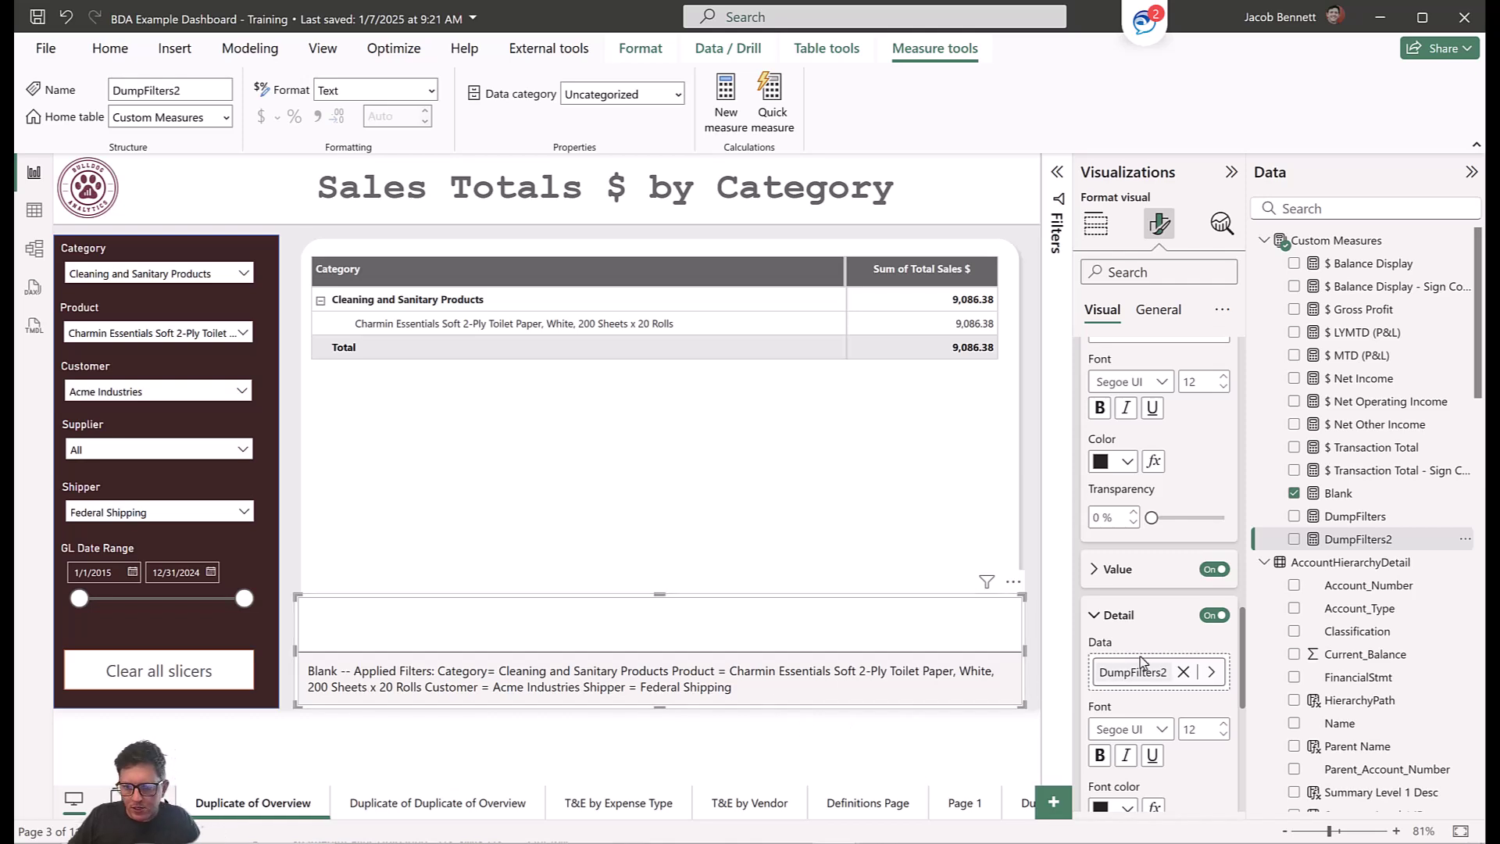
Turn off the value of the Blank reference label.
{"action": "scroll", "coordinate": [1203, 562], "scroll_direction": "up", "scroll_amount": 3}
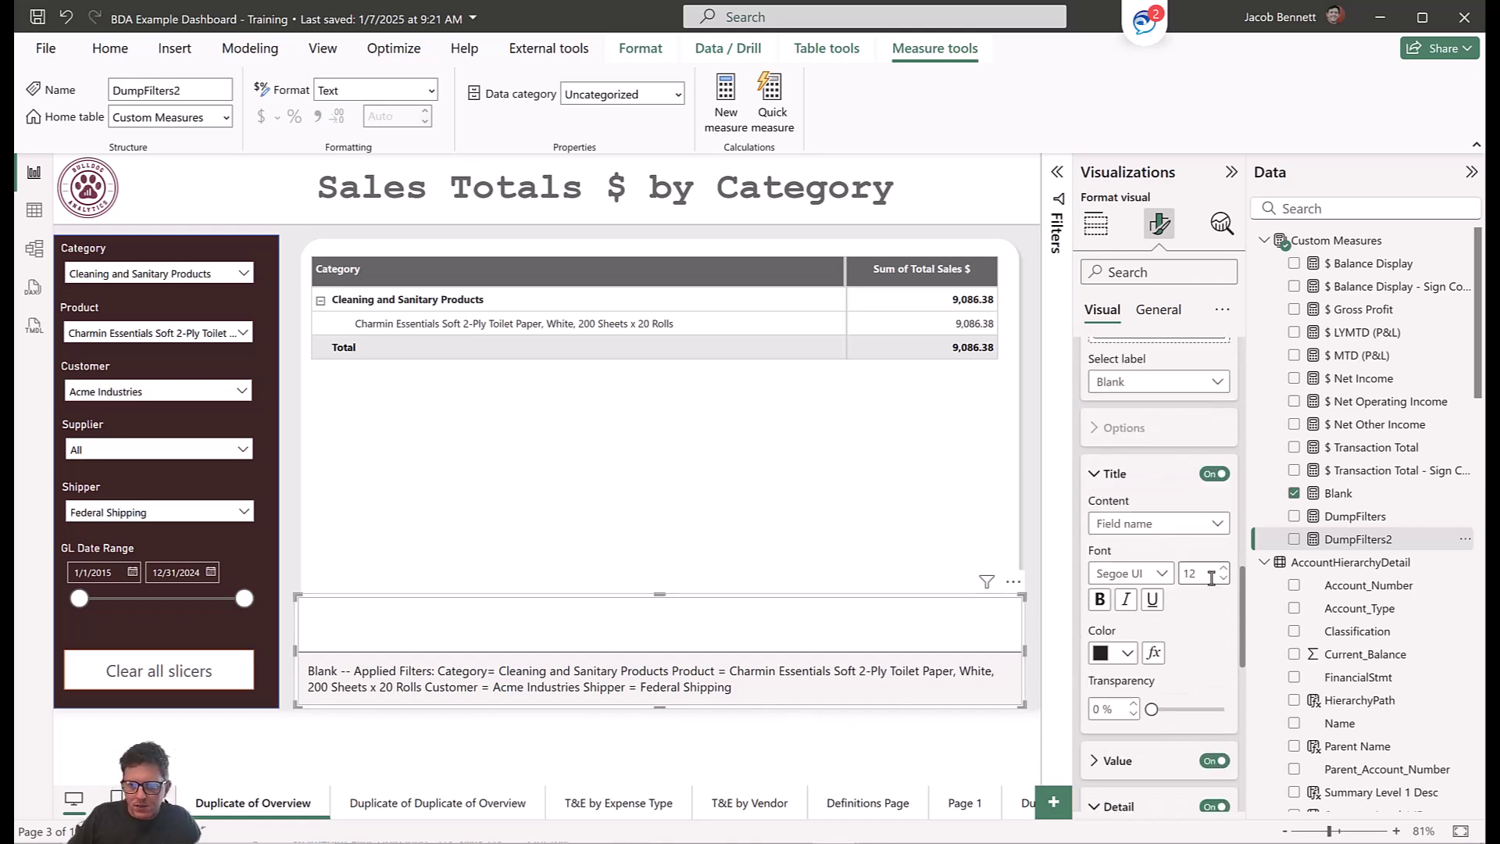
{"action": "scroll", "coordinate": [1178, 514], "scroll_direction": "down", "scroll_amount": 2}
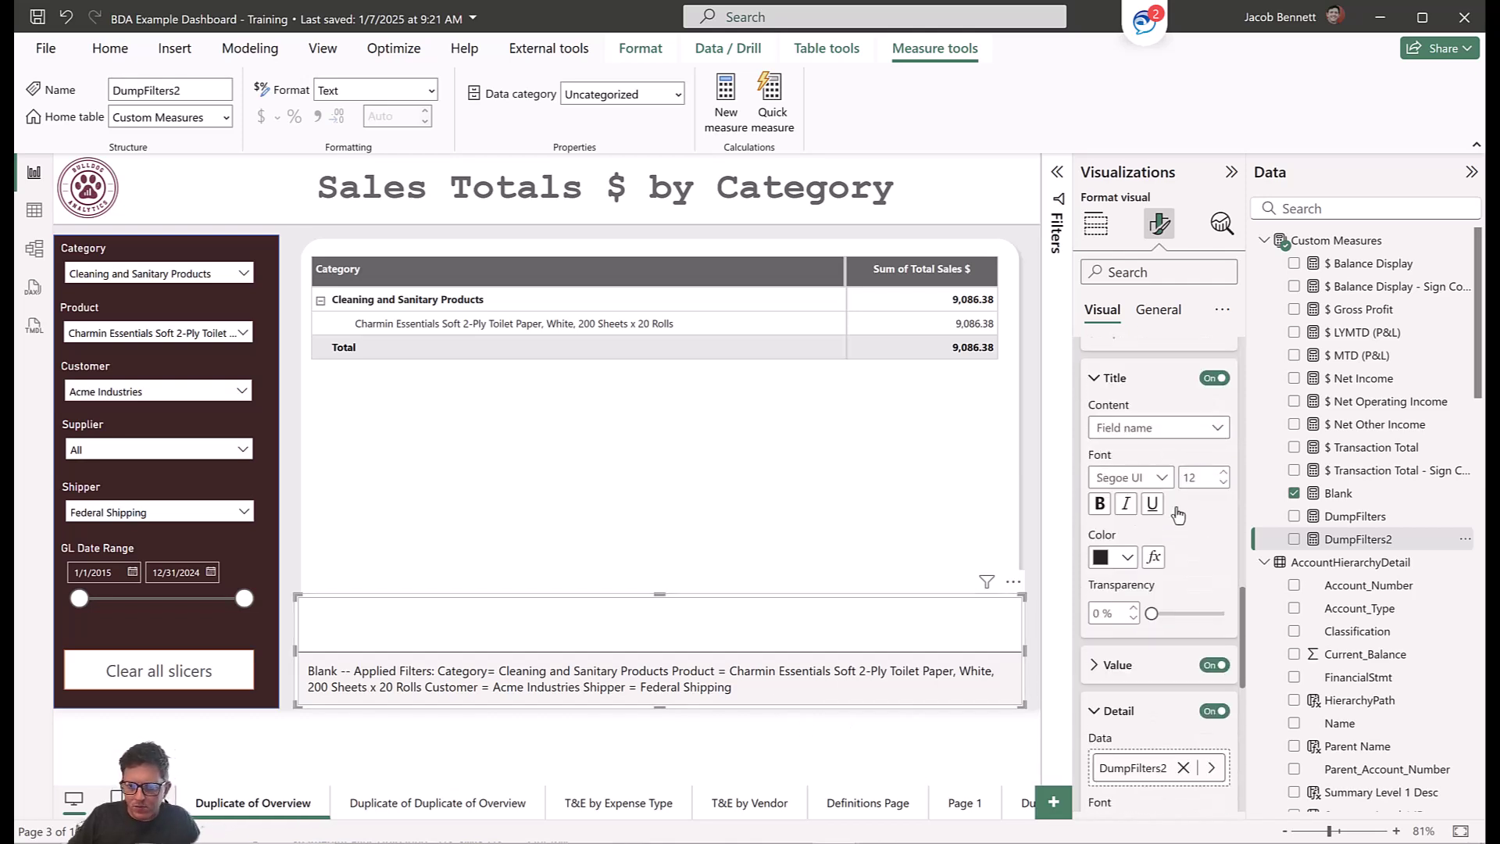
{"action": "left_click", "coordinate": [1214, 670]}
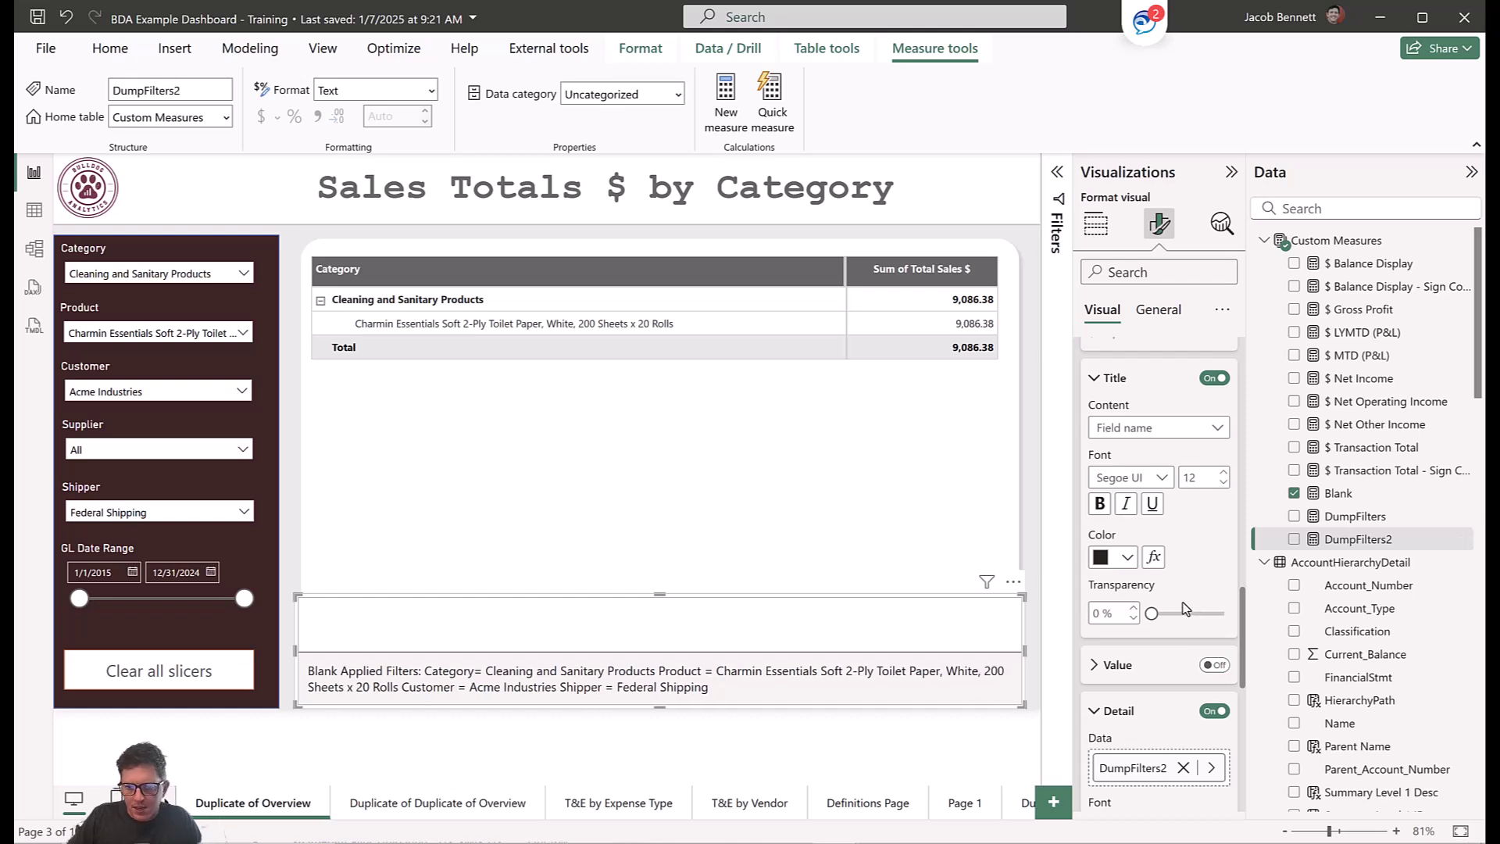
Replace the display name of the Blank field in the card's data with an empty name and return to the visual's formatting.
{"action": "scroll", "coordinate": [1149, 500], "scroll_direction": "up", "scroll_amount": 5}
{"action": "left_click", "coordinate": [1096, 227]}
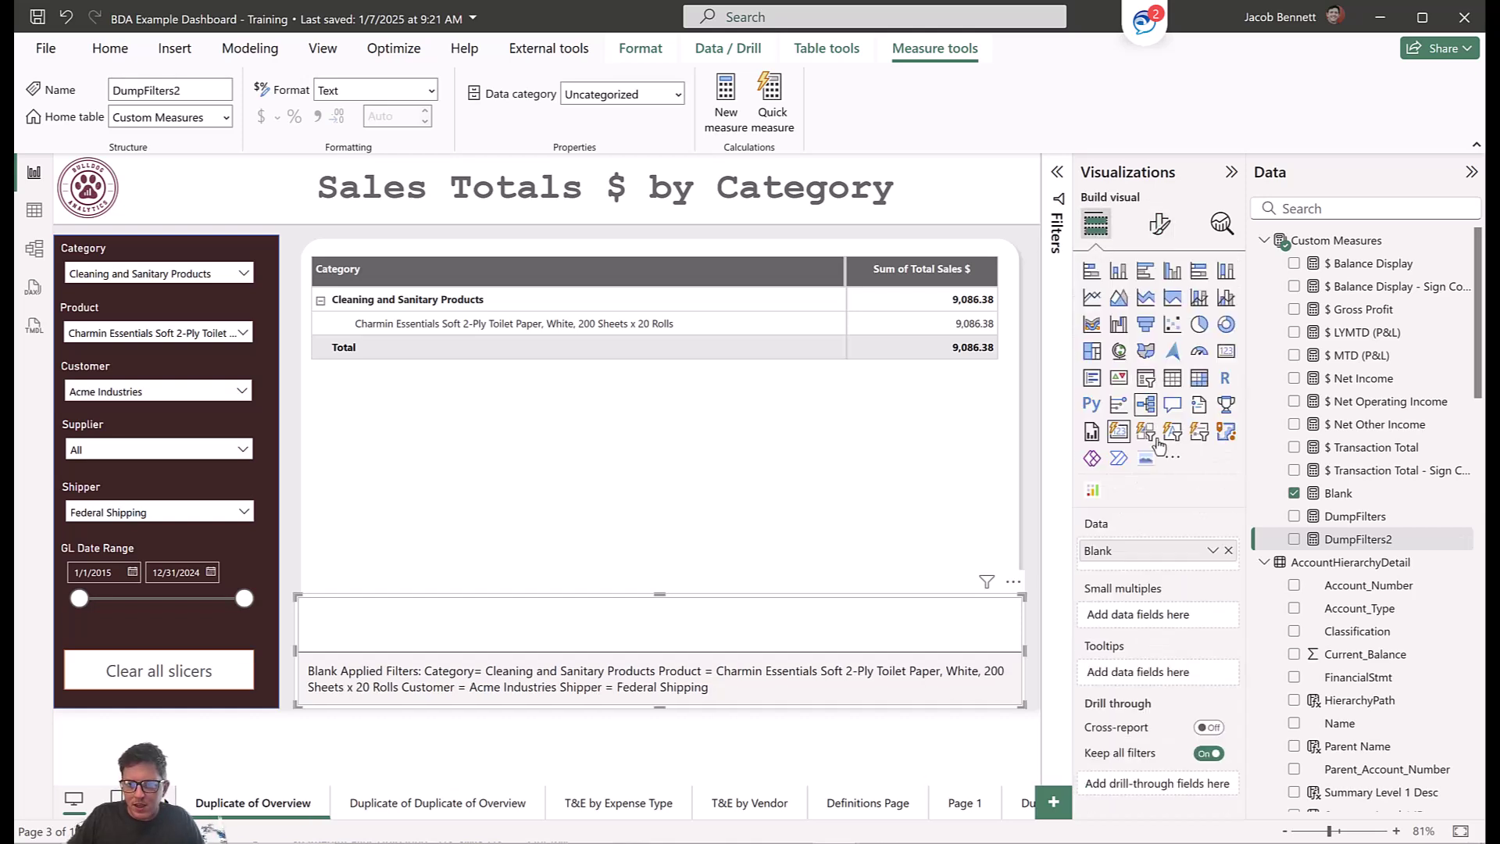
{"action": "double_click", "coordinate": [1111, 551]}
{"action": "key", "text": "BackSpace"}
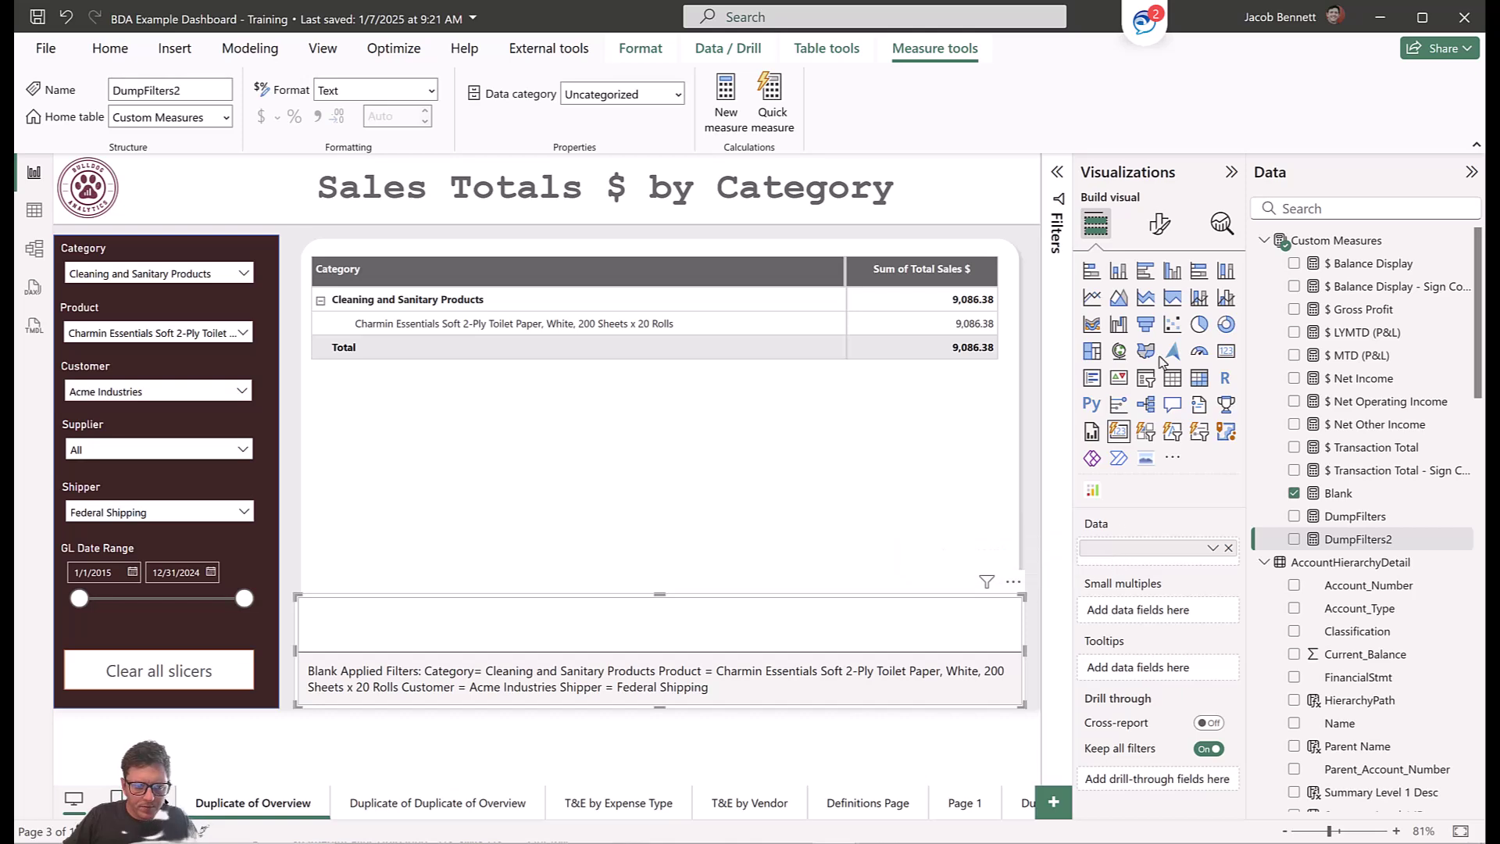
{"action": "left_click", "coordinate": [1161, 232]}
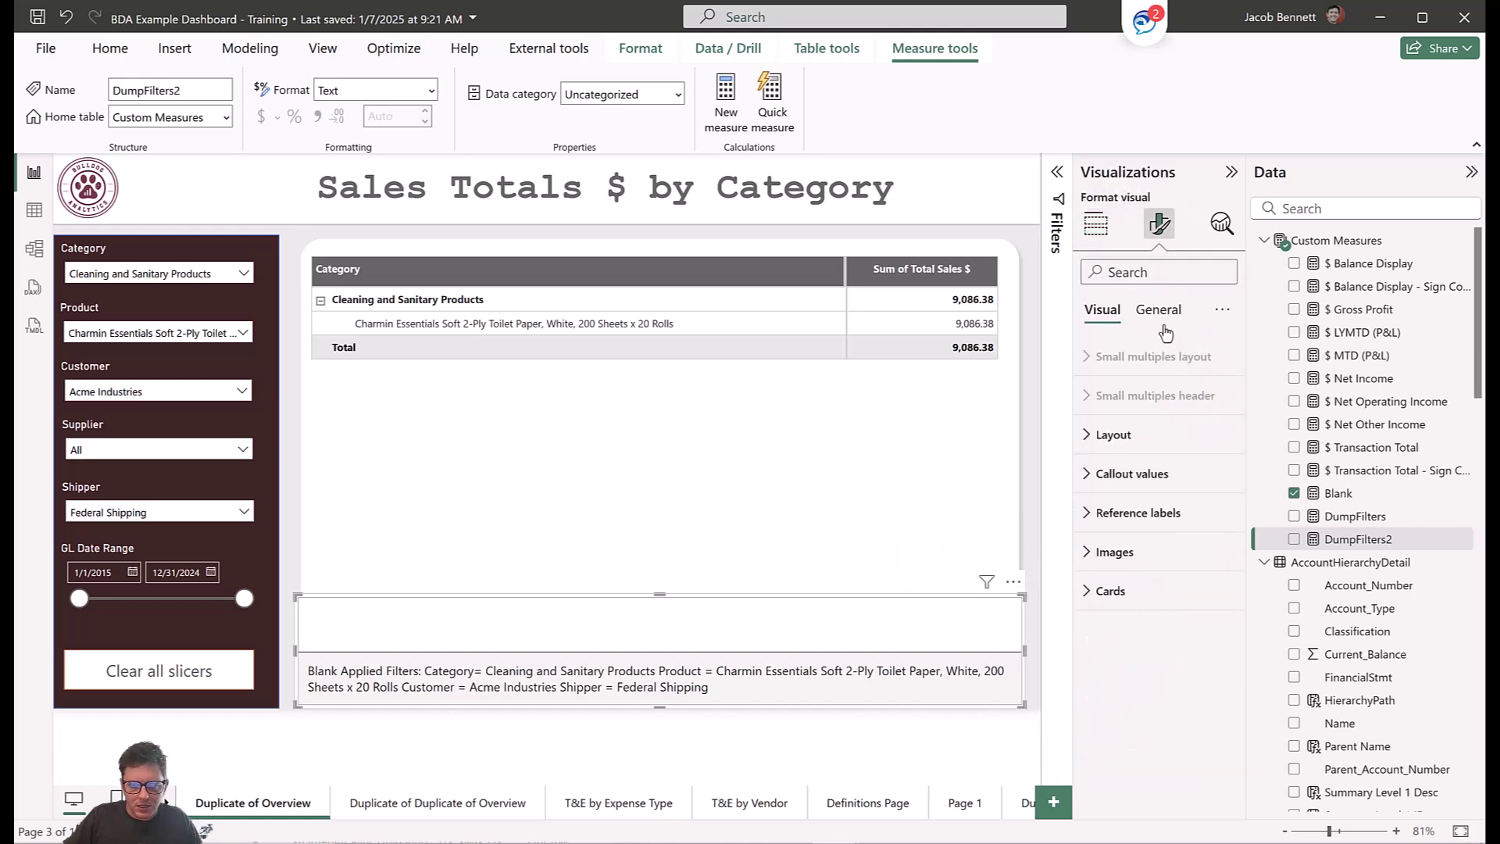
Turn off the title of the Blank reference label, and turn off the reference label divider for all series.
{"action": "left_click", "coordinate": [1137, 515]}
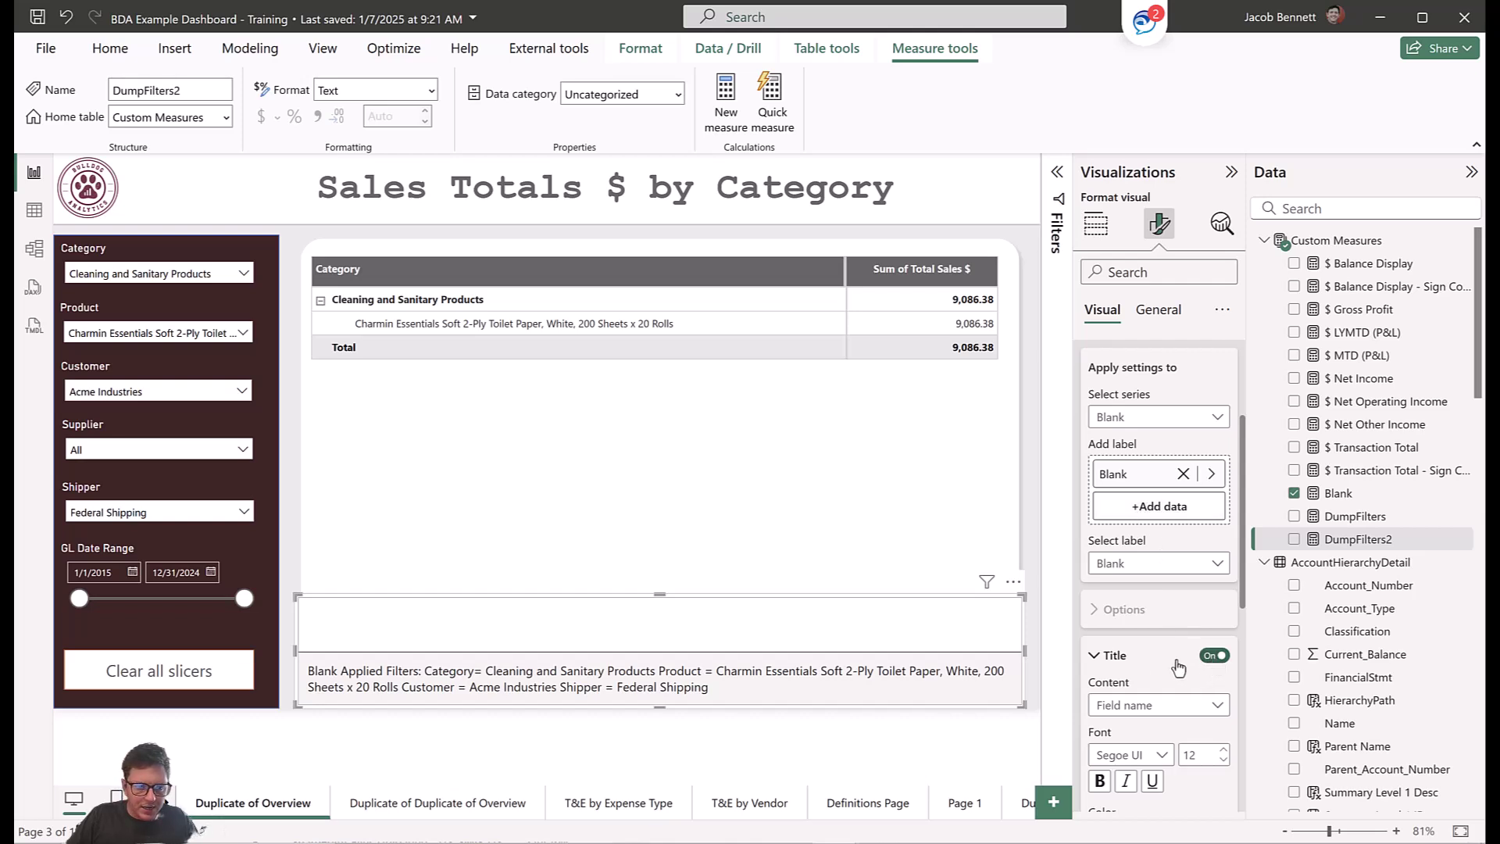
{"action": "left_click", "coordinate": [1214, 655]}
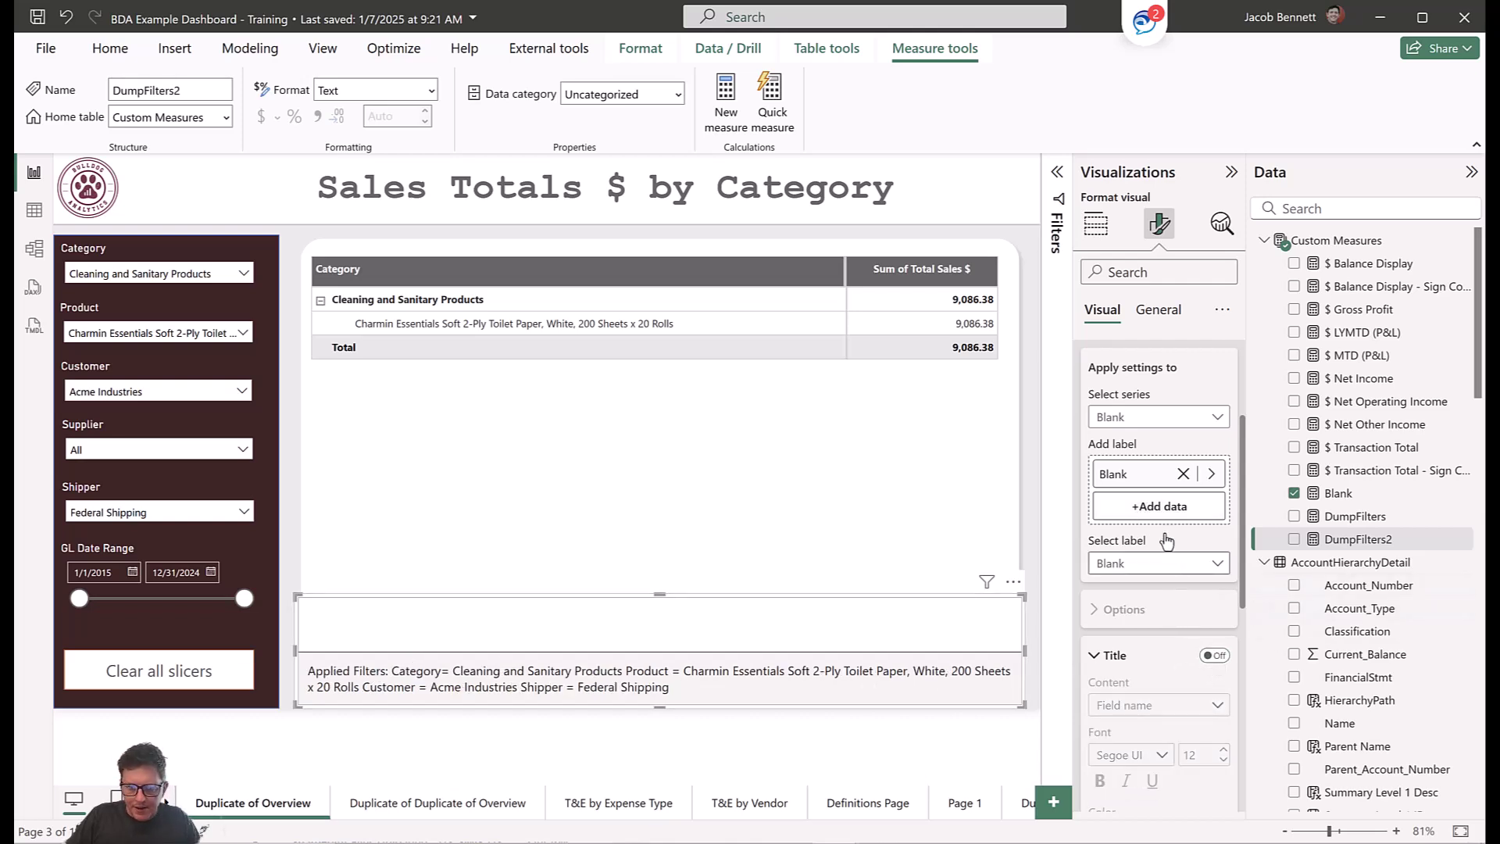
{"action": "scroll", "coordinate": [1167, 539], "scroll_direction": "down", "scroll_amount": 4}
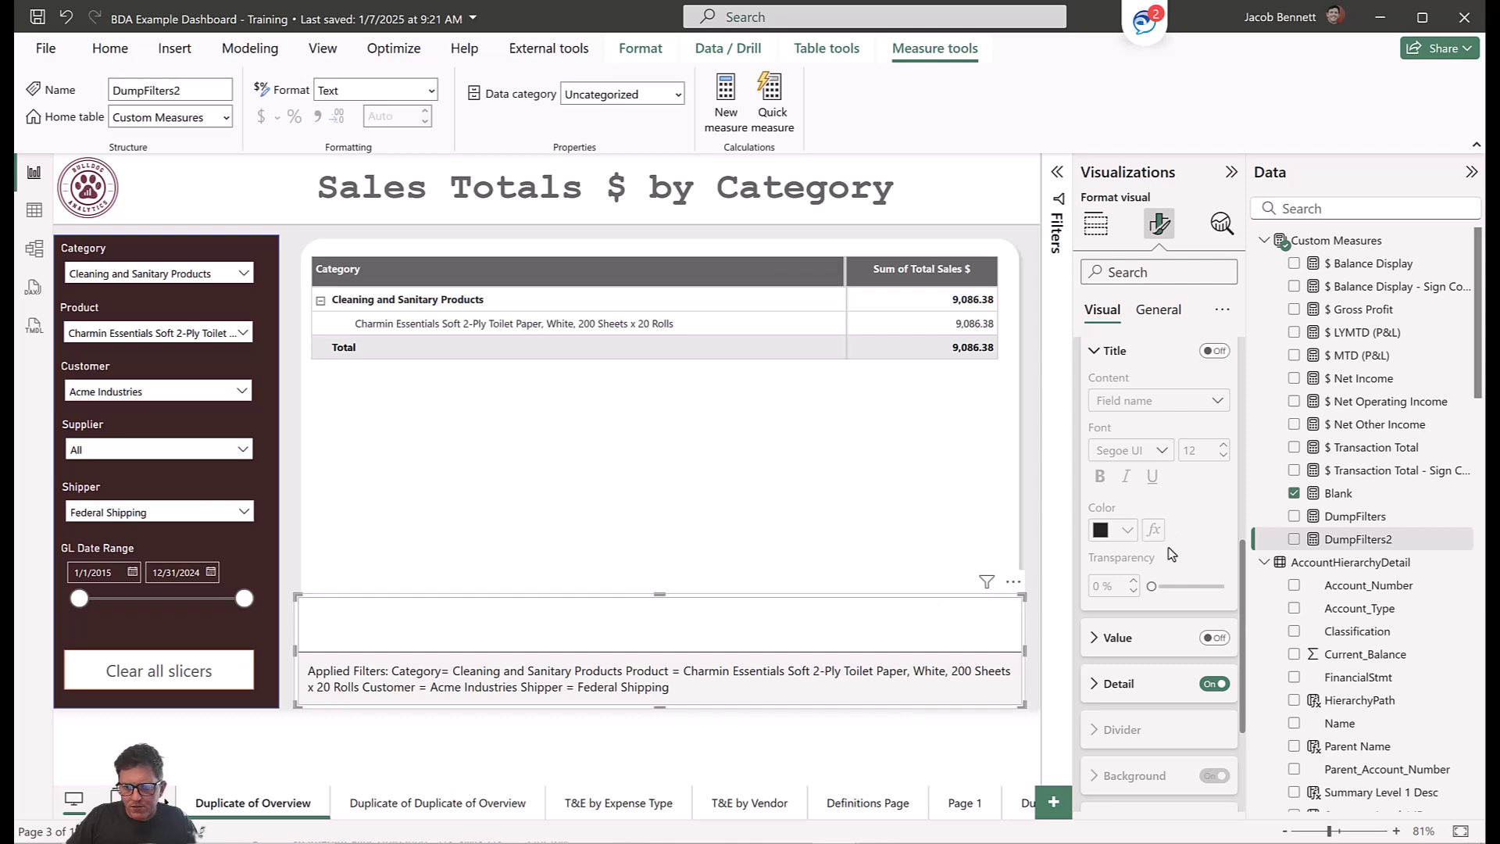
{"action": "scroll", "coordinate": [1169, 547], "scroll_direction": "up", "scroll_amount": 5}
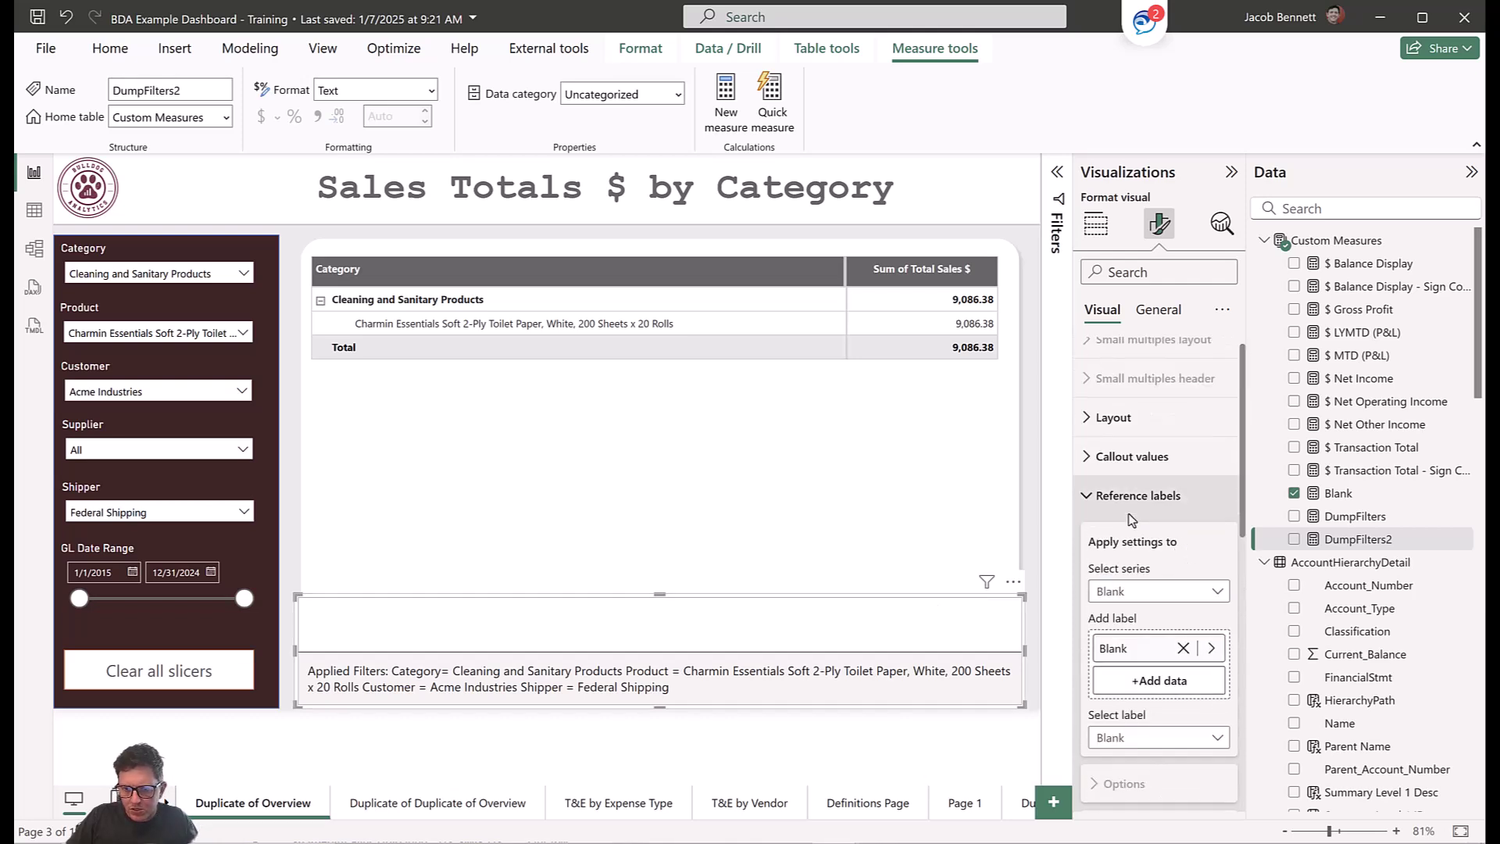
{"action": "scroll", "coordinate": [1125, 516], "scroll_direction": "up", "scroll_amount": 1}
{"action": "scroll", "coordinate": [1120, 527], "scroll_direction": "down", "scroll_amount": 1}
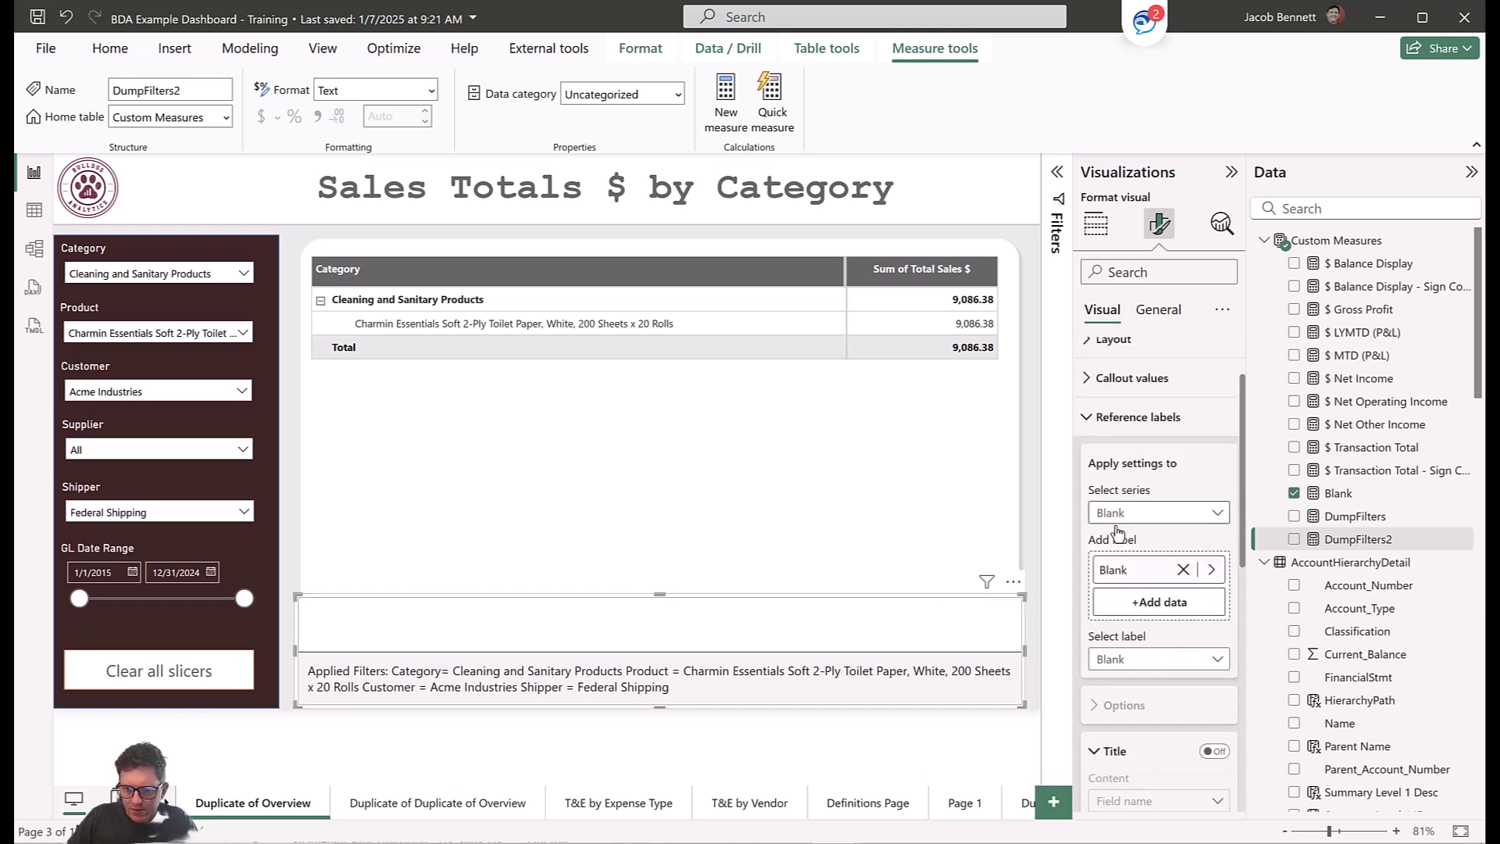
{"action": "left_click", "coordinate": [1129, 512]}
{"action": "left_click", "coordinate": [1127, 536]}
{"action": "scroll", "coordinate": [1156, 562], "scroll_direction": "down", "scroll_amount": 1}
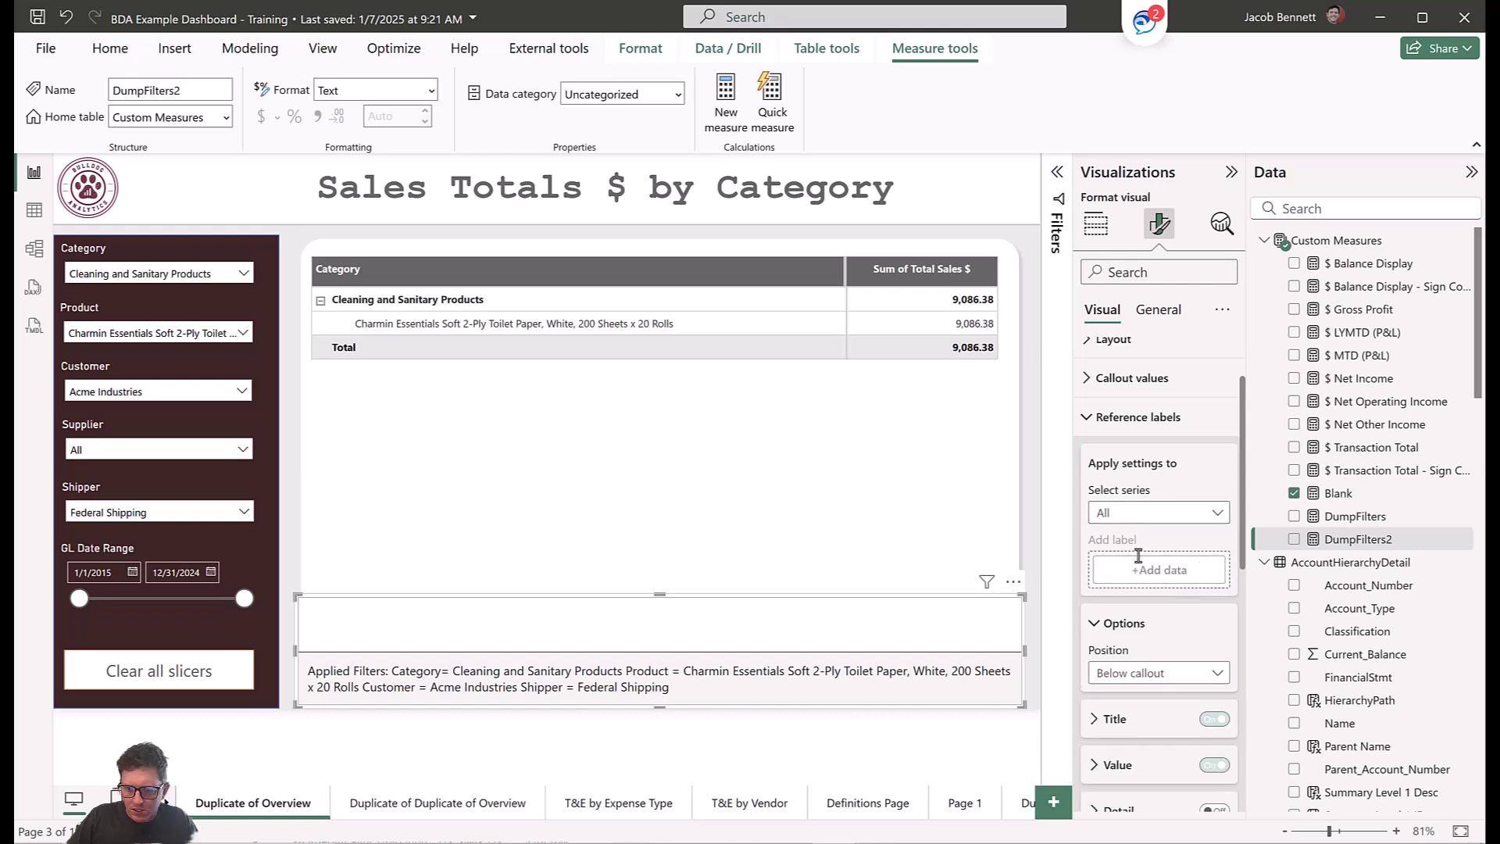
{"action": "scroll", "coordinate": [1172, 570], "scroll_direction": "down", "scroll_amount": 4}
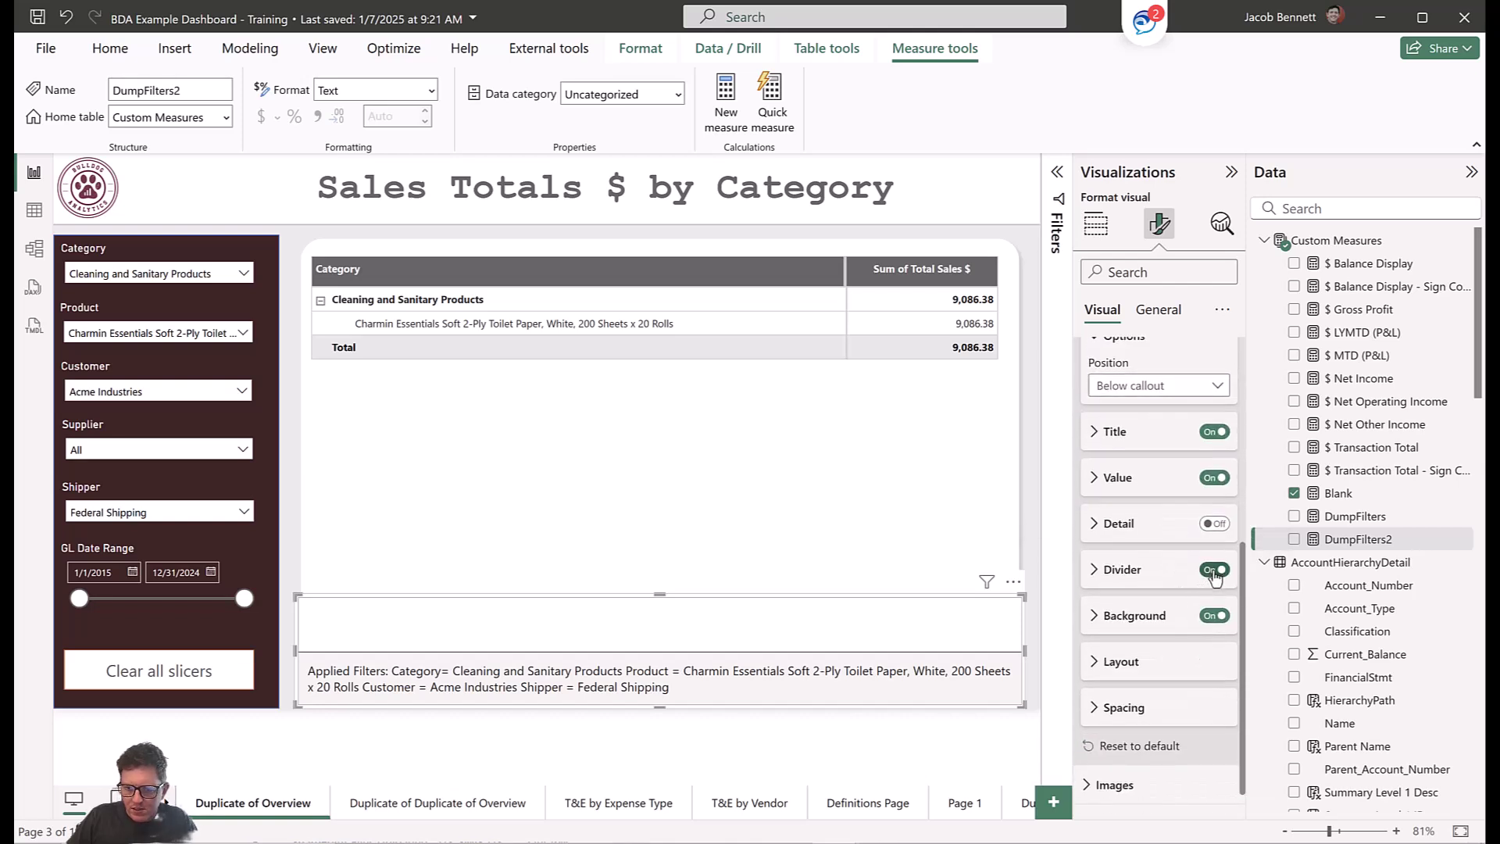
{"action": "left_click", "coordinate": [1214, 571]}
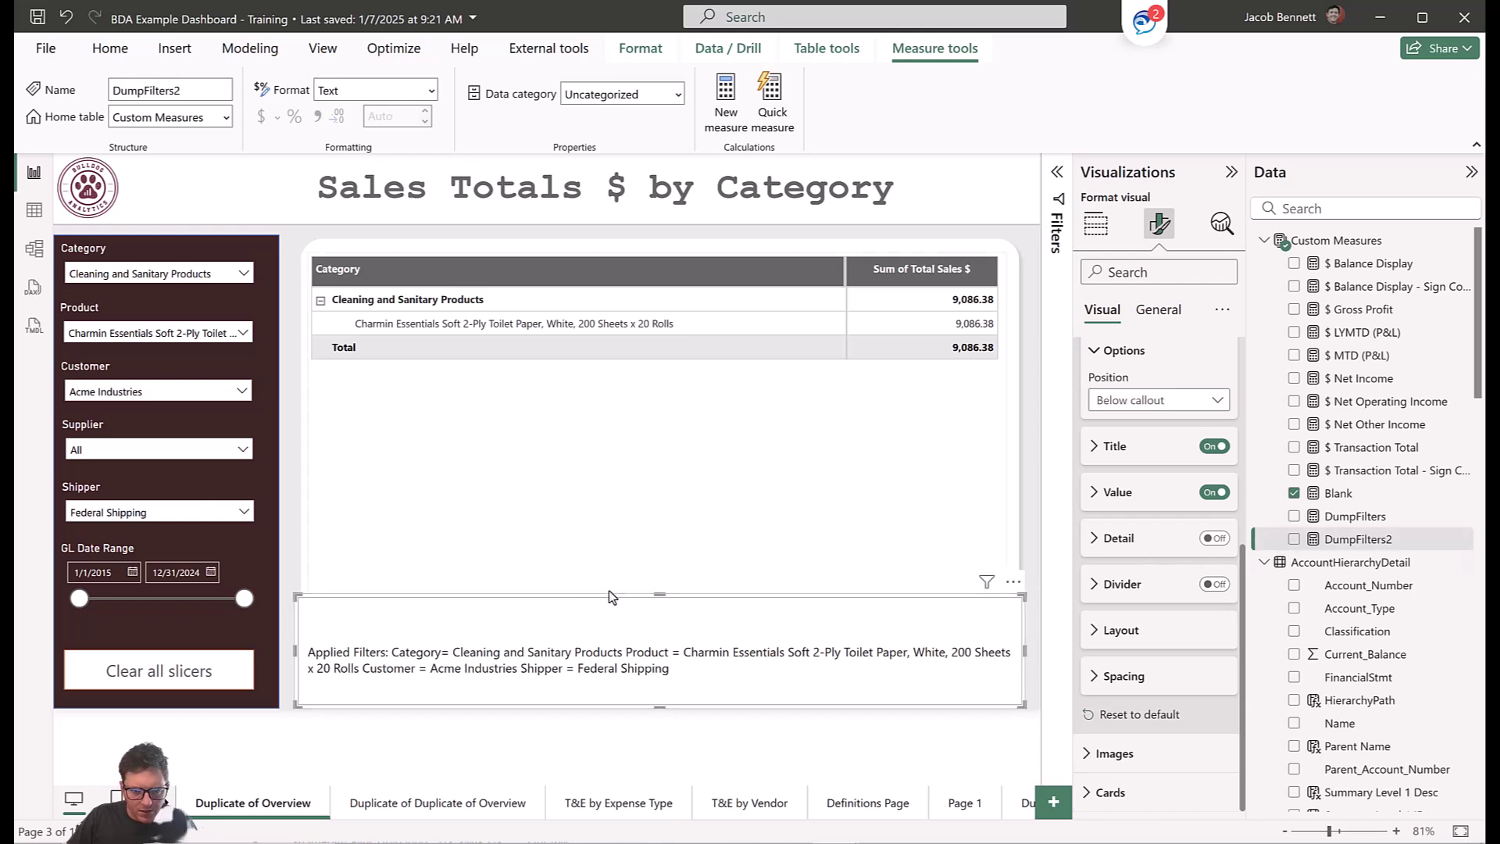
Shorten the card by lowering its upper edge and set the Blank reference label's detail font size to 10.
{"action": "left_click_drag", "start_coordinate": [660, 594], "coordinate": [655, 661]}
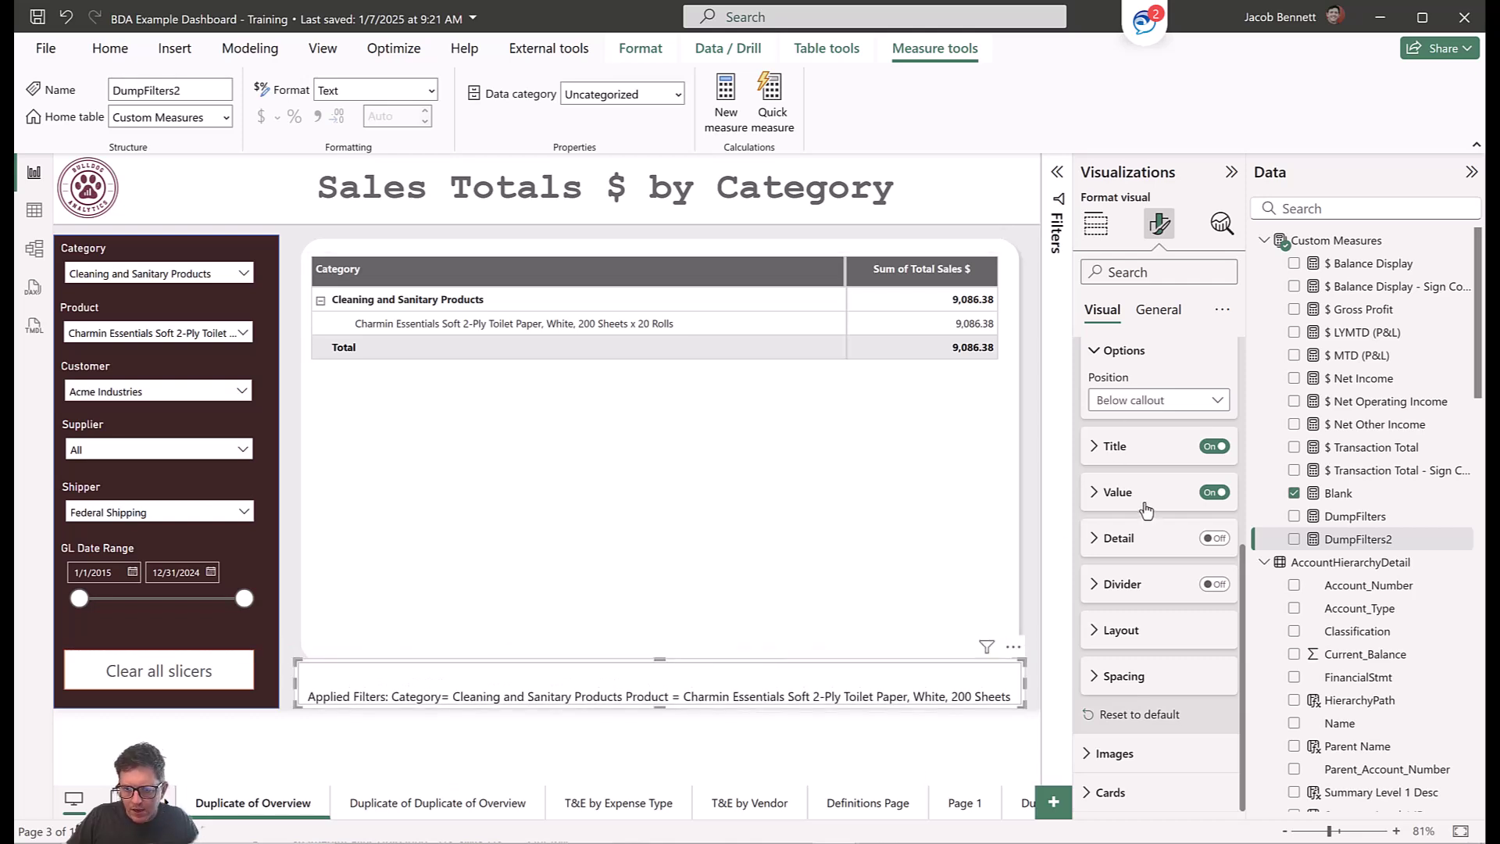
{"action": "scroll", "coordinate": [1142, 504], "scroll_direction": "up", "scroll_amount": 2}
{"action": "left_click", "coordinate": [1125, 593]}
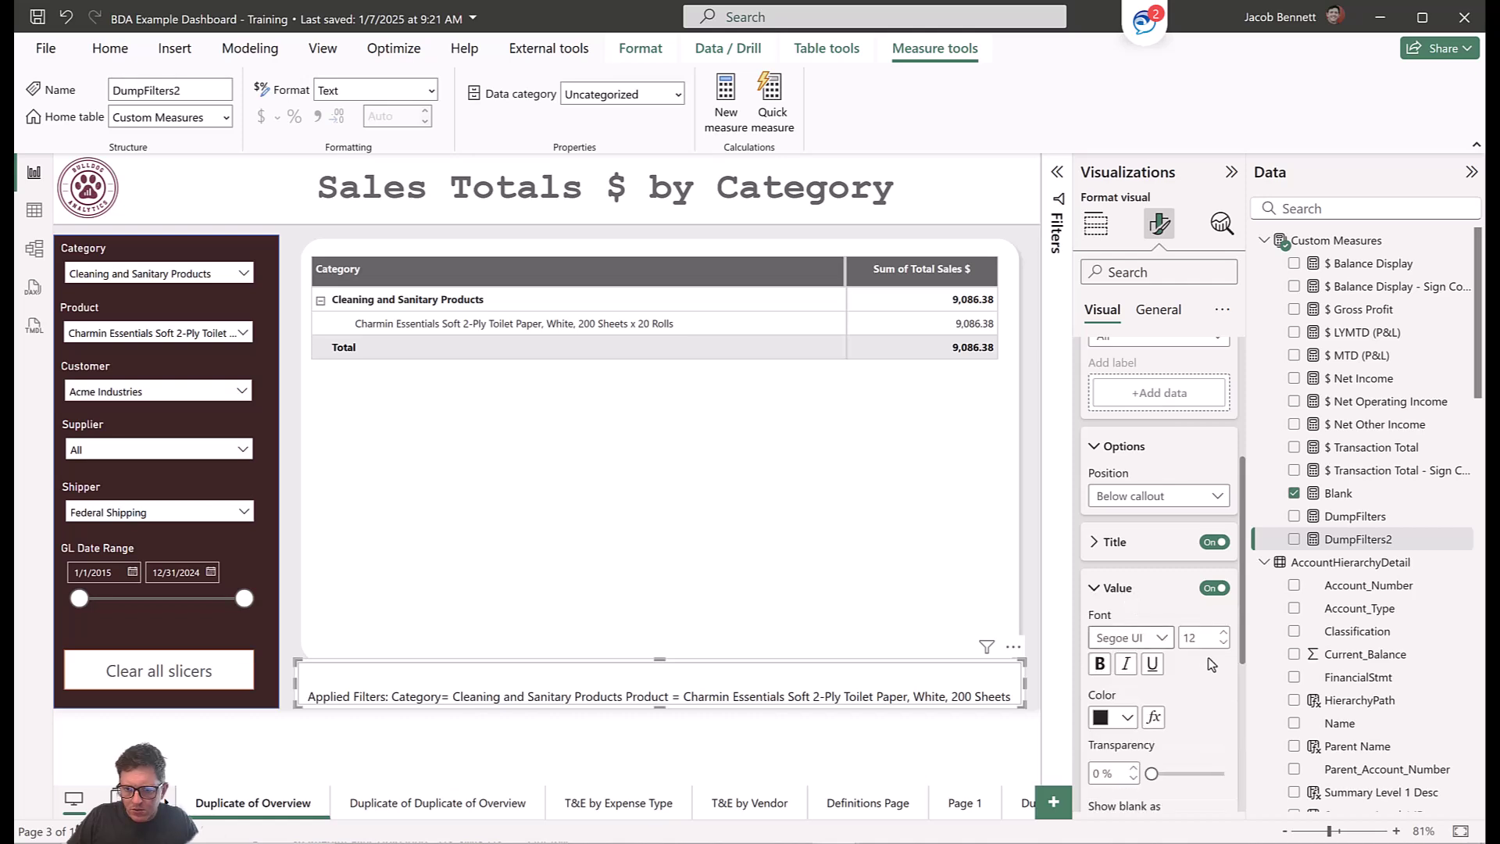
{"action": "left_click", "coordinate": [1128, 600]}
{"action": "scroll", "coordinate": [1134, 590], "scroll_direction": "down", "scroll_amount": 1}
{"action": "scroll", "coordinate": [1137, 586], "scroll_direction": "up", "scroll_amount": 3}
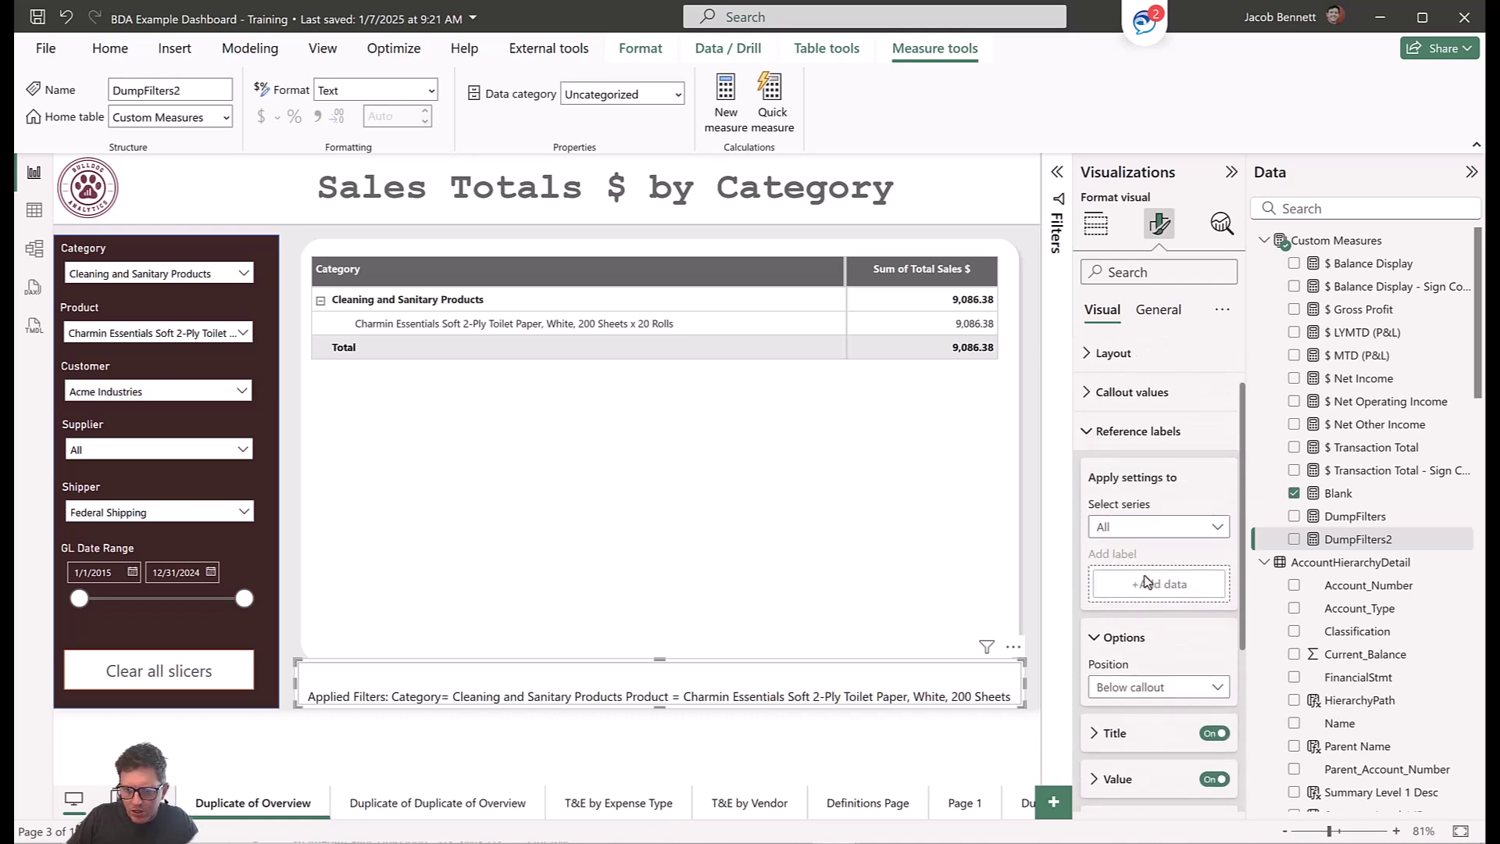
{"action": "left_click", "coordinate": [1146, 525]}
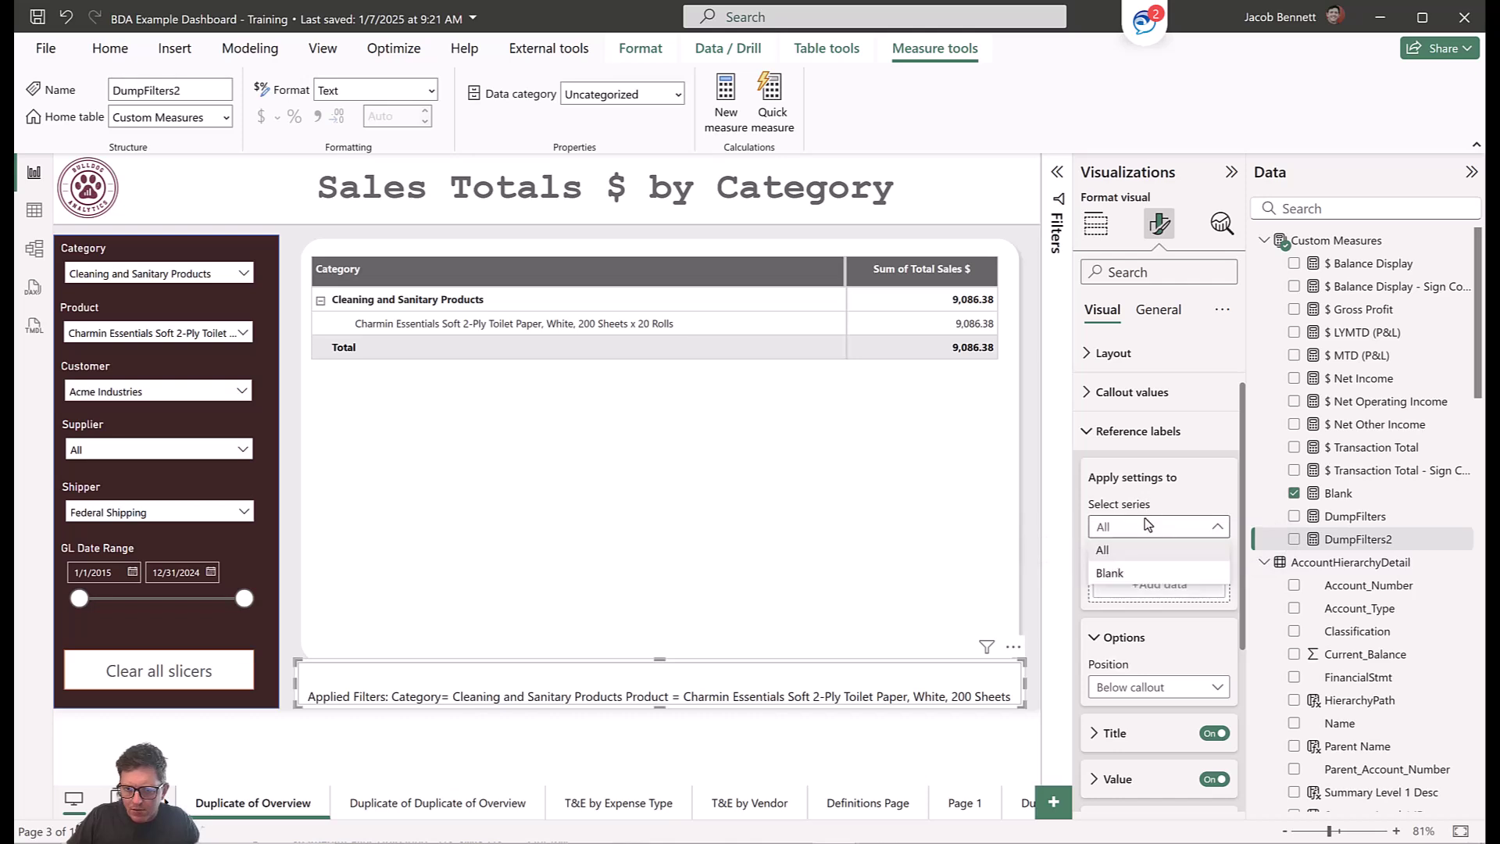
{"action": "left_click", "coordinate": [1139, 573]}
{"action": "scroll", "coordinate": [1150, 605], "scroll_direction": "down", "scroll_amount": 5}
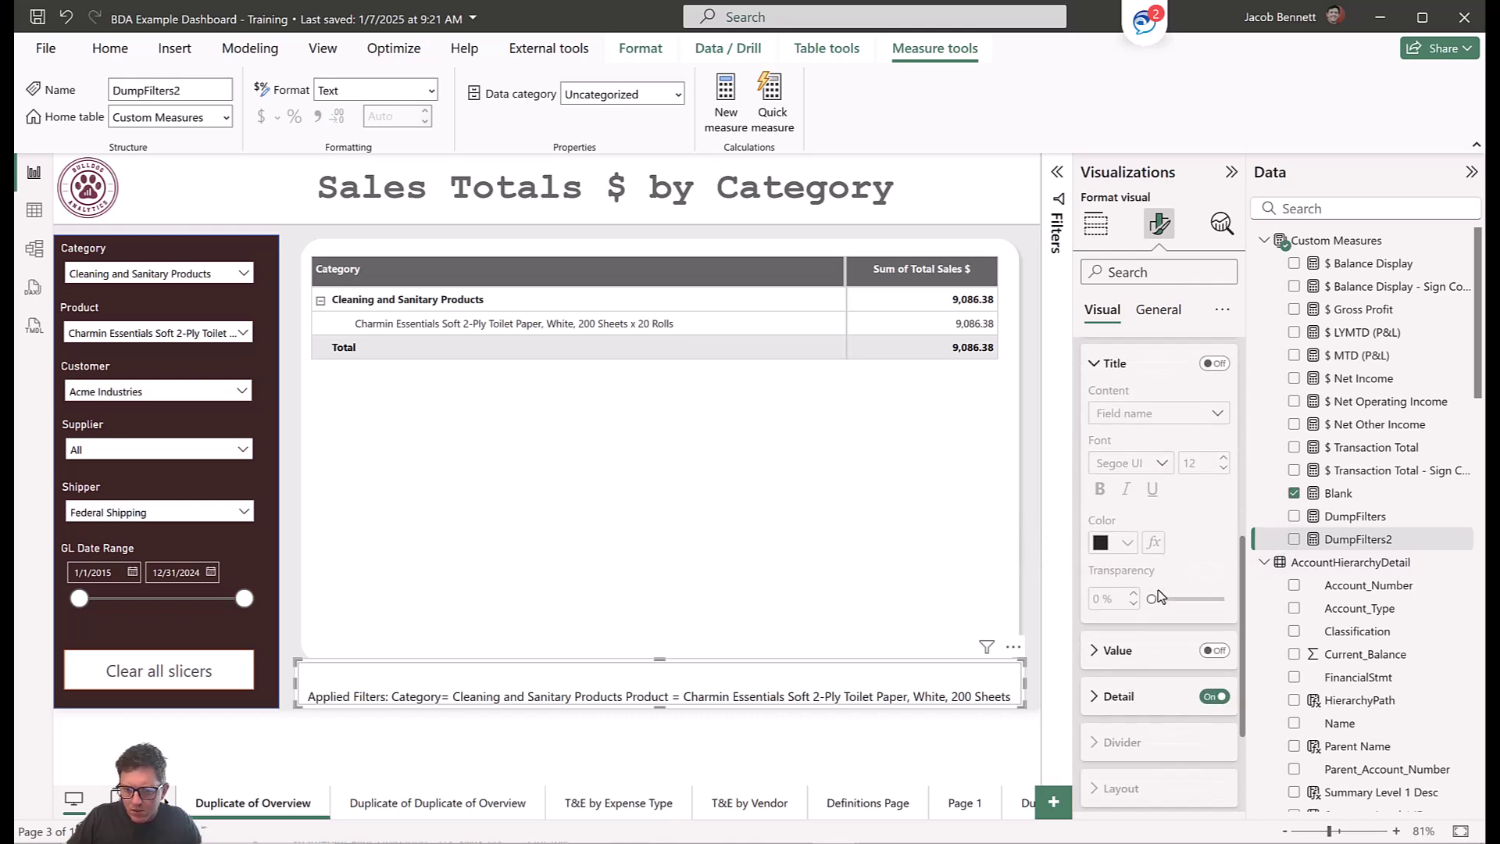
{"action": "left_click", "coordinate": [1146, 621]}
{"action": "scroll", "coordinate": [1149, 609], "scroll_direction": "down", "scroll_amount": 2}
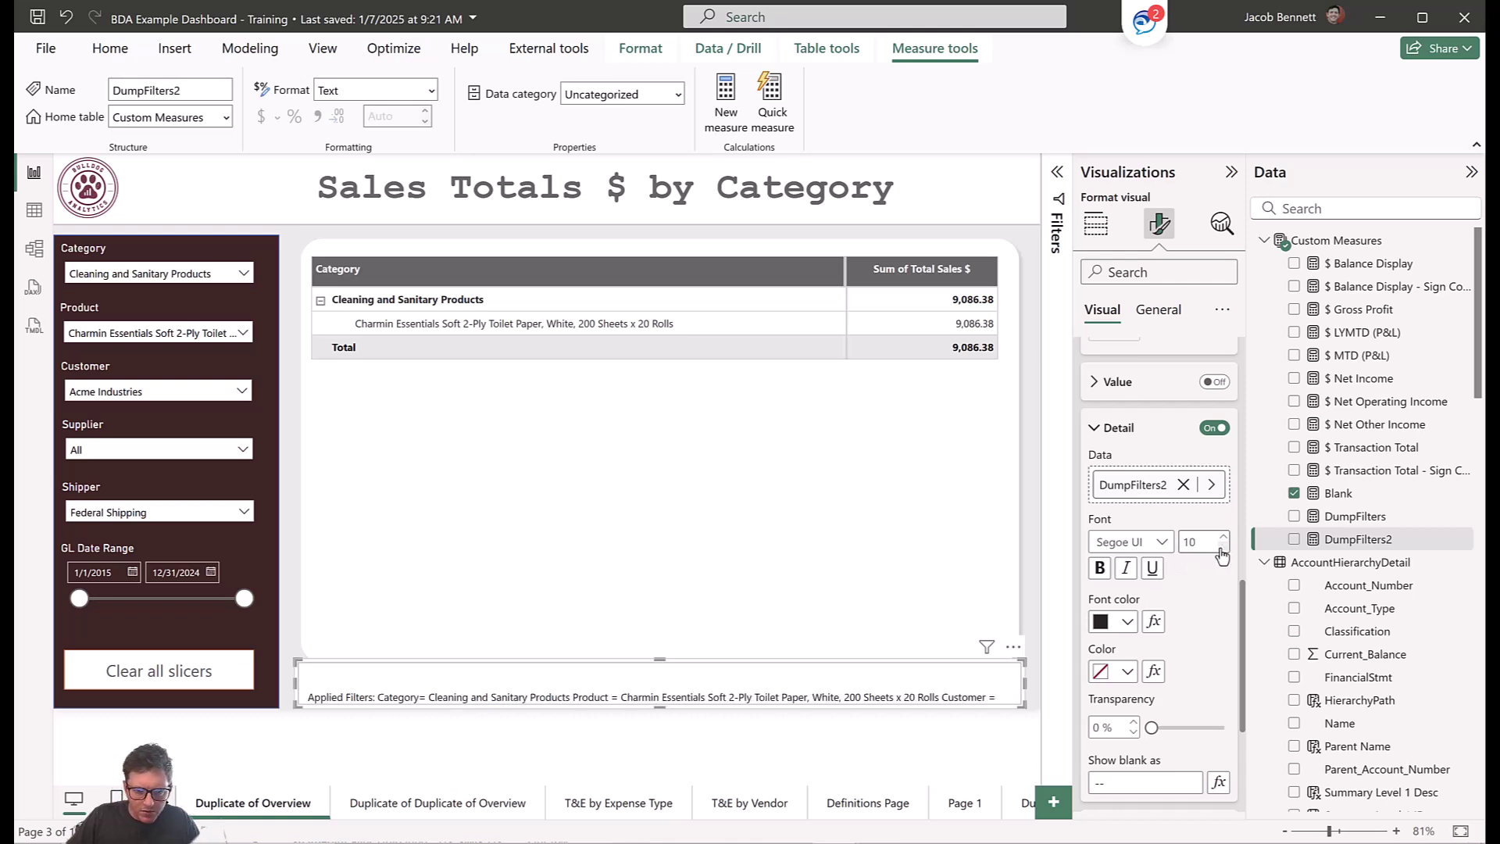
{"action": "scroll", "coordinate": [1168, 498], "scroll_direction": "up", "scroll_amount": 2}
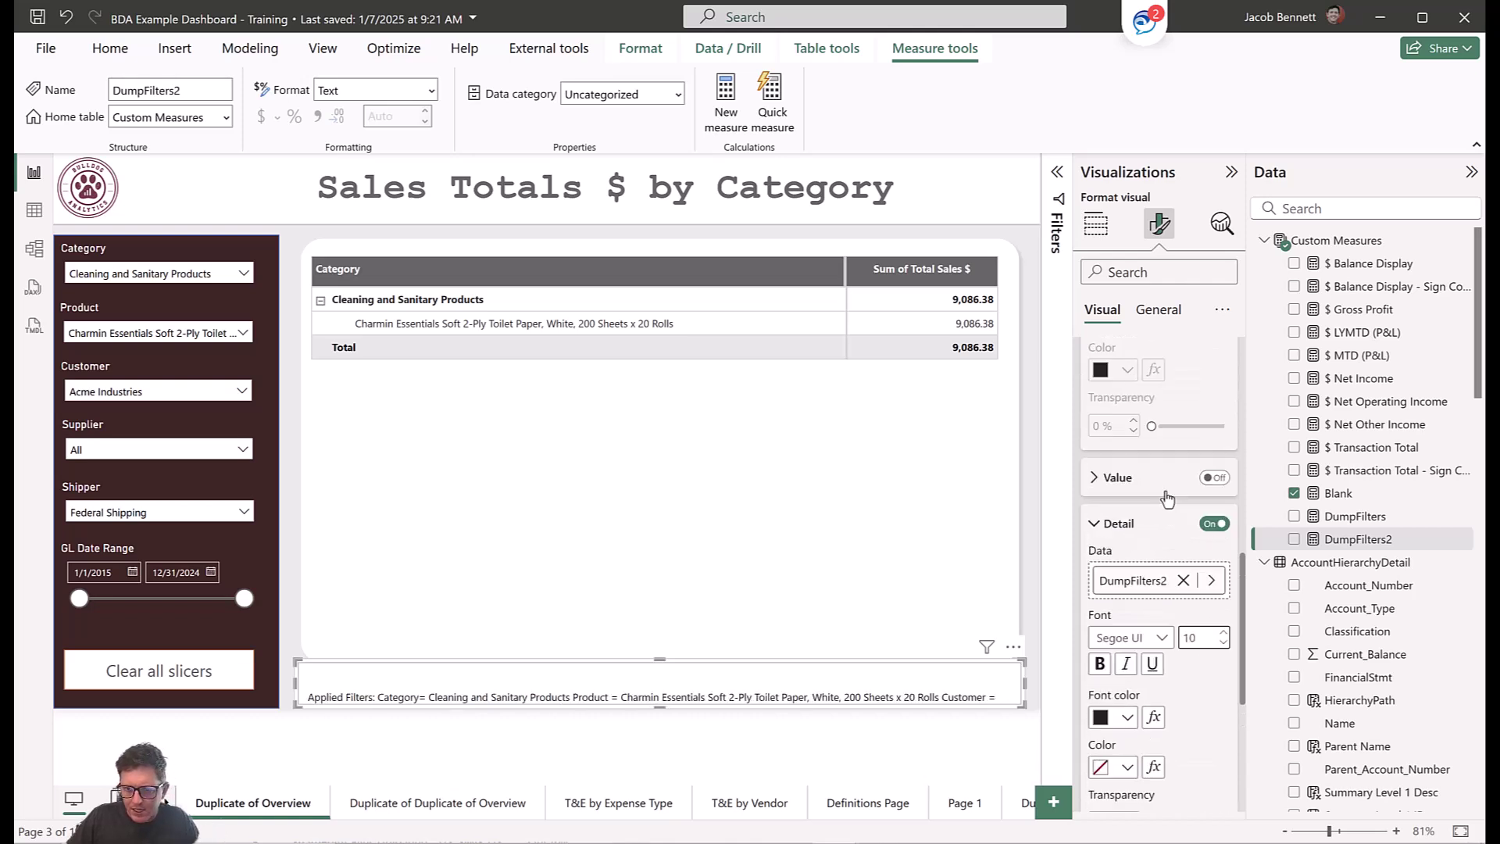
Search the visual's formatting for "pad" and set the padding size under Cards to Narrow.
{"action": "left_click", "coordinate": [1136, 269]}
{"action": "type", "text": "pad"}
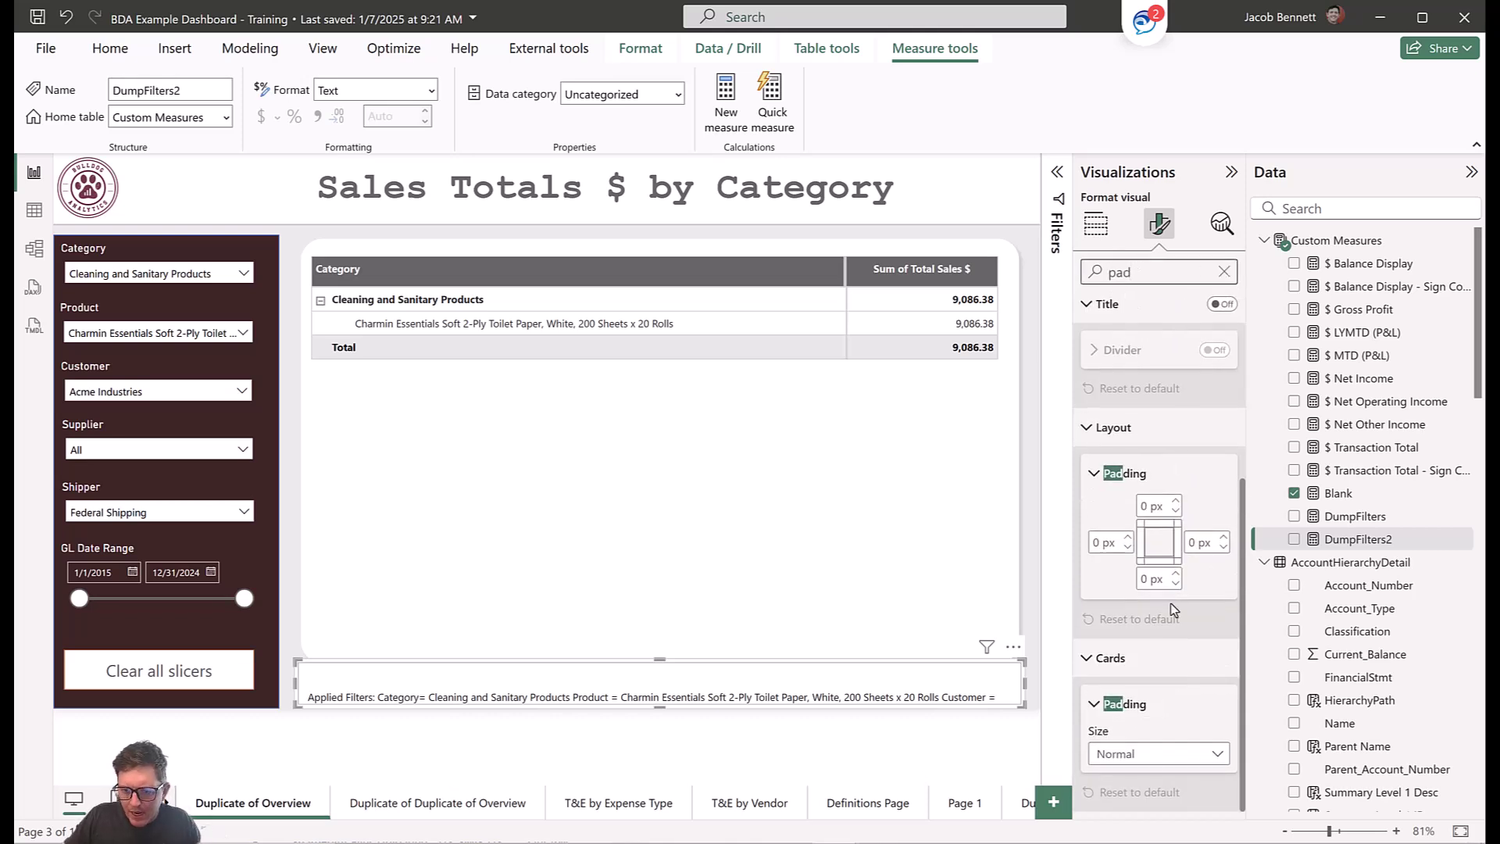
{"action": "left_click", "coordinate": [1149, 754]}
{"action": "left_click", "coordinate": [1142, 663]}
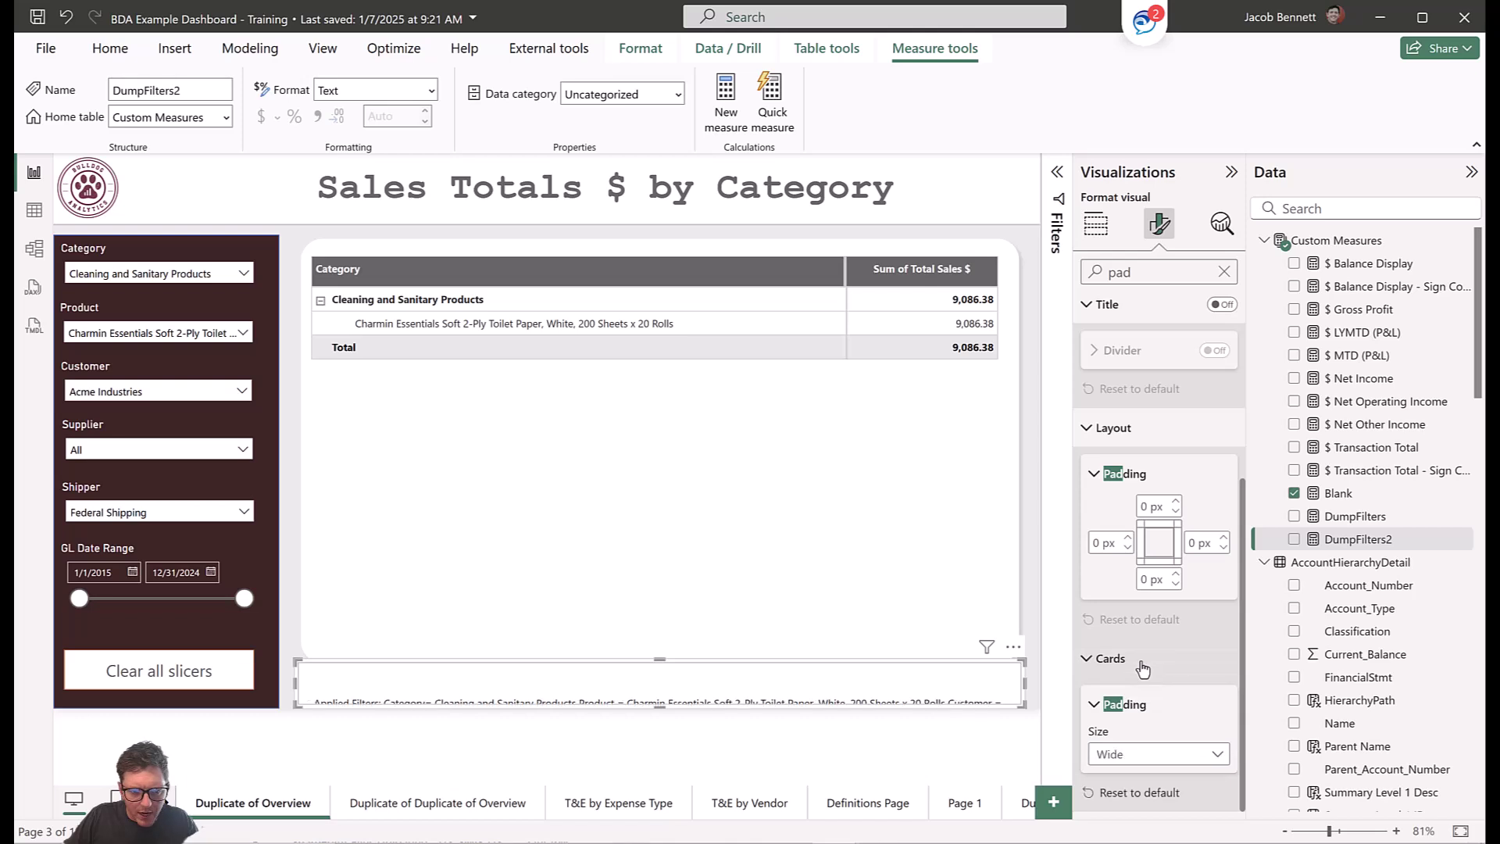
{"action": "left_click", "coordinate": [1143, 753]}
{"action": "left_click", "coordinate": [1136, 711]}
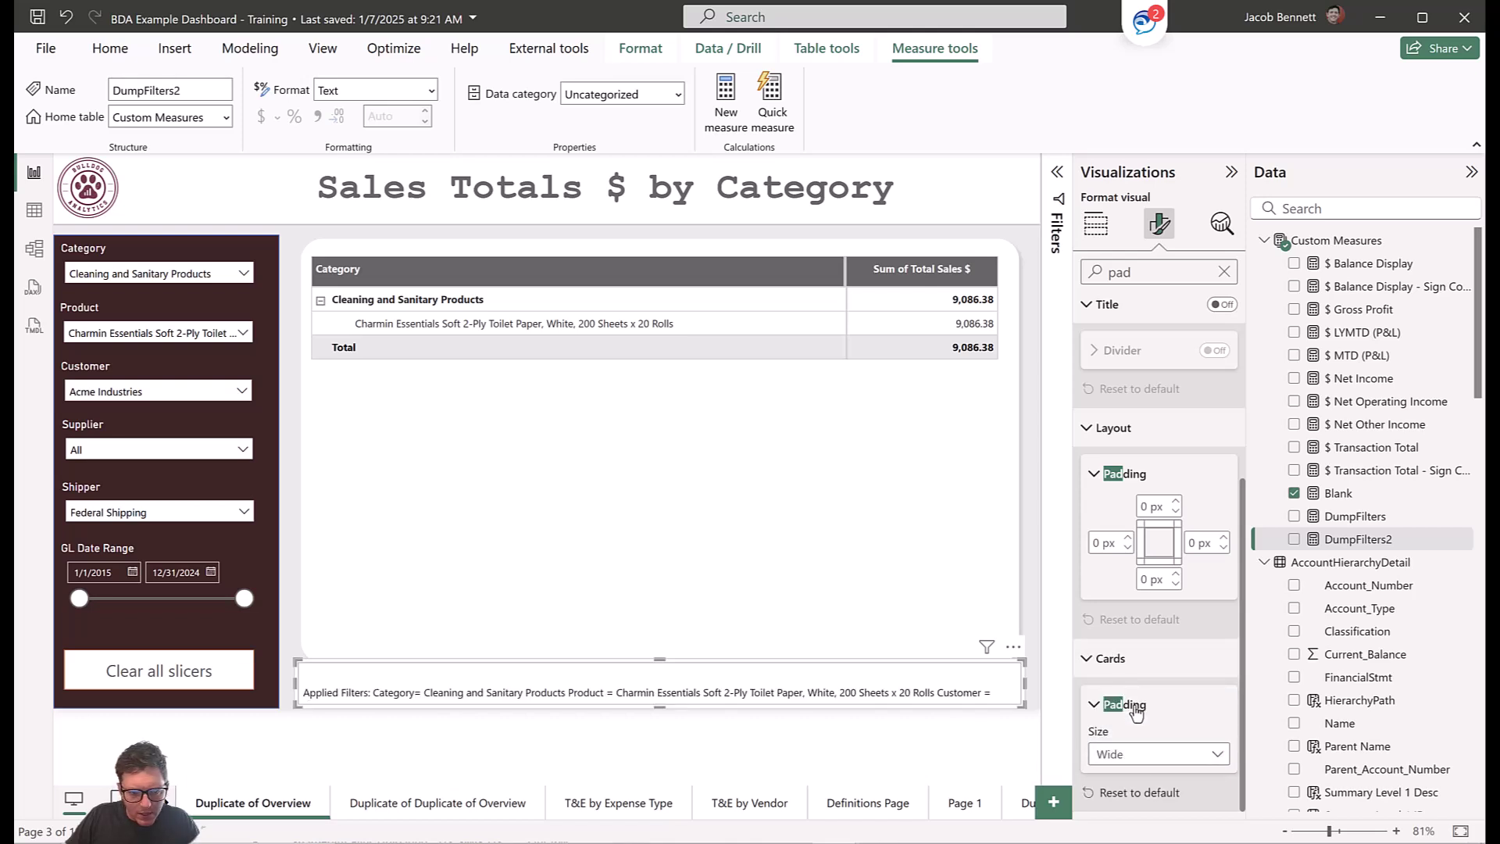
Set the visual's padding under Properties to 0 px on all four sides and clear the formatting search.
{"action": "scroll", "coordinate": [1183, 660], "scroll_direction": "up", "scroll_amount": 4}
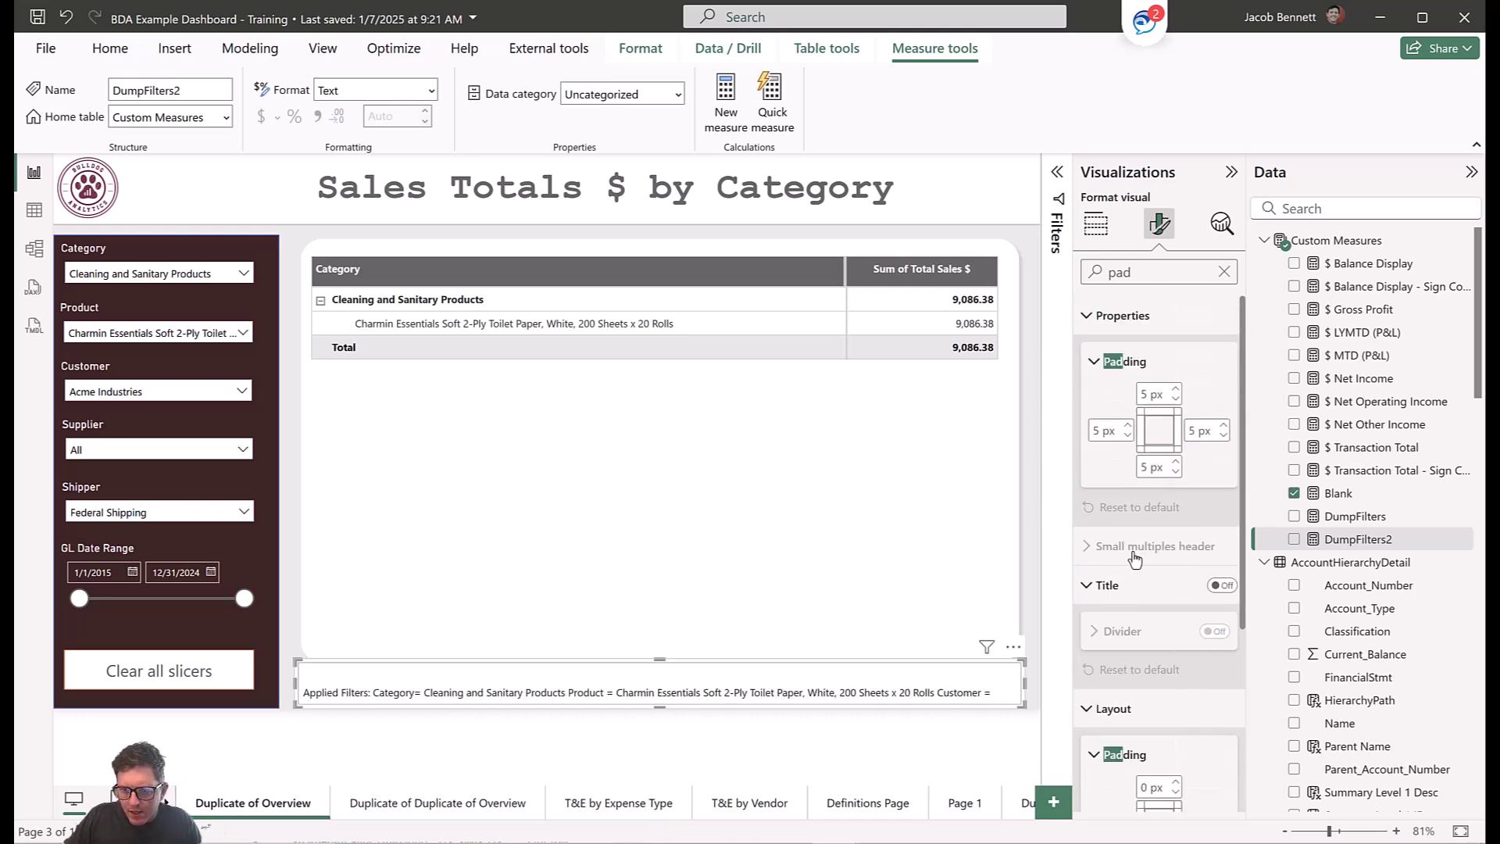
{"action": "left_click", "coordinate": [1164, 396]}
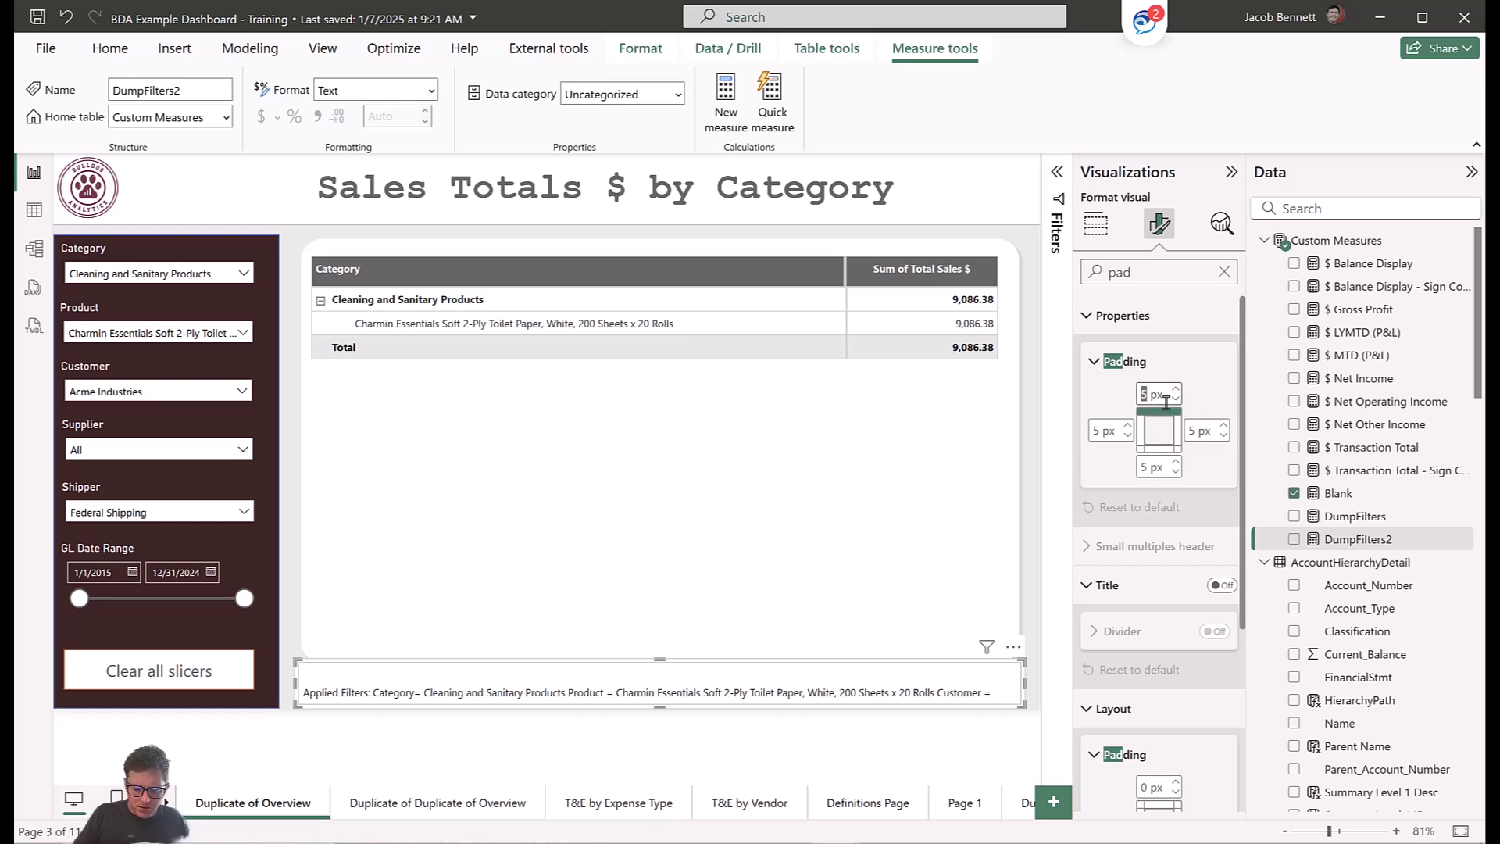
{"action": "type", "text": "9"}
{"action": "key", "text": "Tab"}
{"action": "key", "text": "shift+Tab"}
{"action": "type", "text": "0"}
{"action": "key", "text": "Tab"}
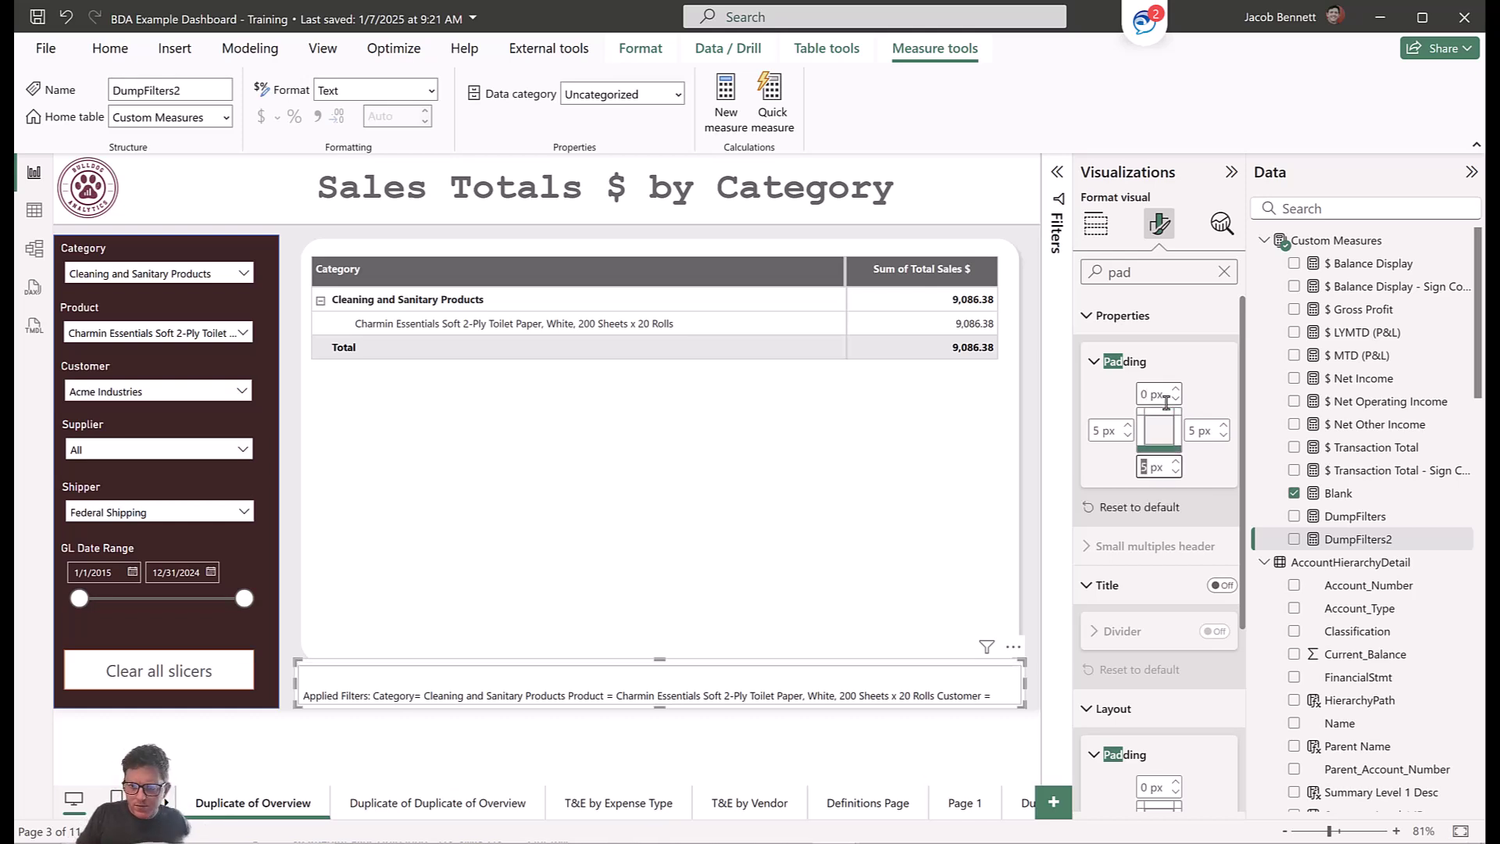
{"action": "type", "text": "0"}
{"action": "key", "text": "Tab"}
{"action": "type", "text": "0"}
{"action": "left_click", "coordinate": [1102, 431]}
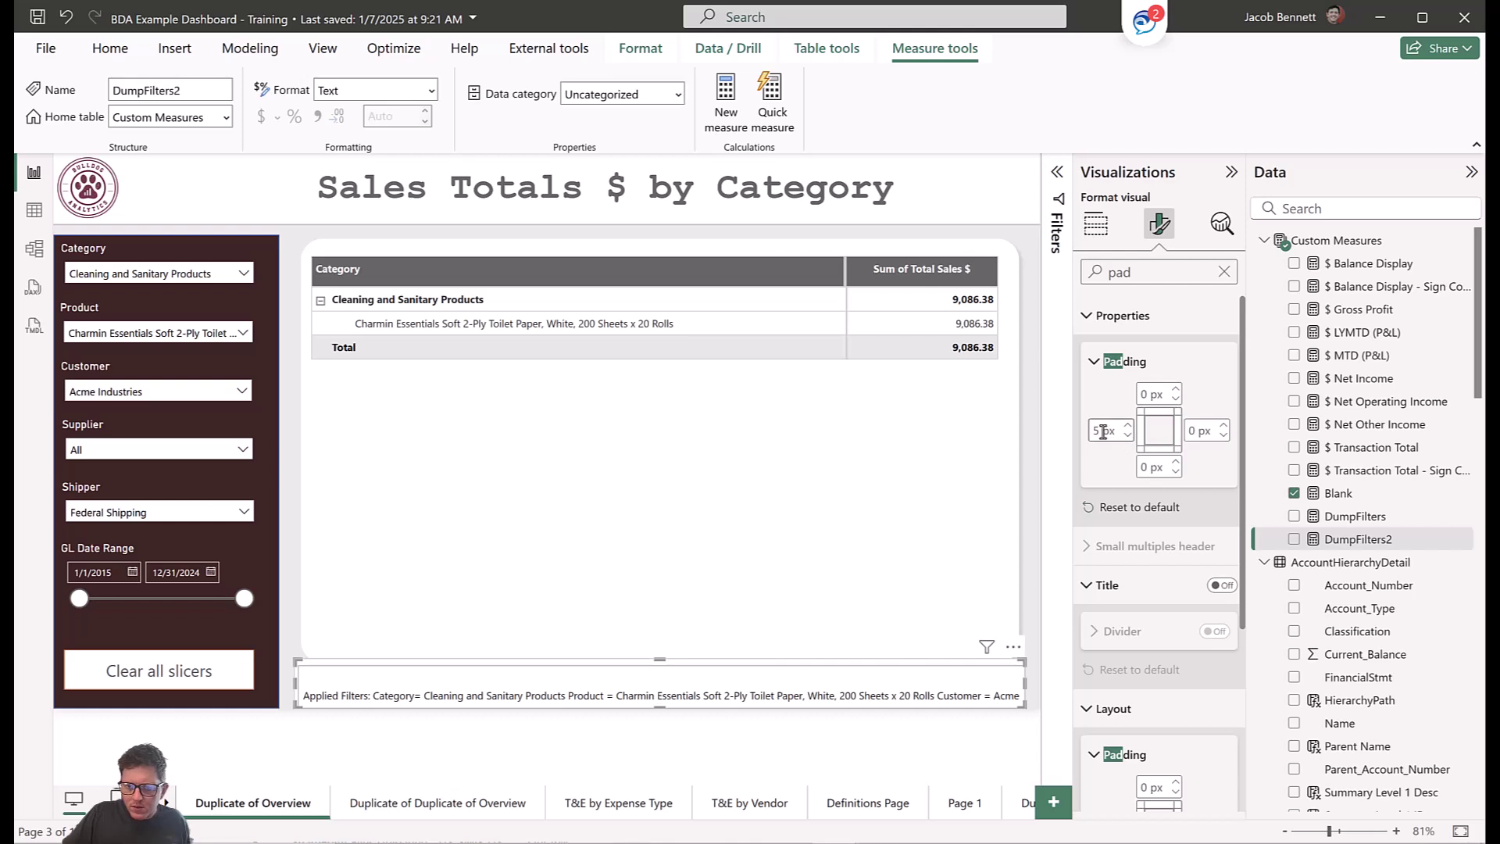
{"action": "type", "text": "0"}
{"action": "left_click", "coordinate": [1123, 315]}
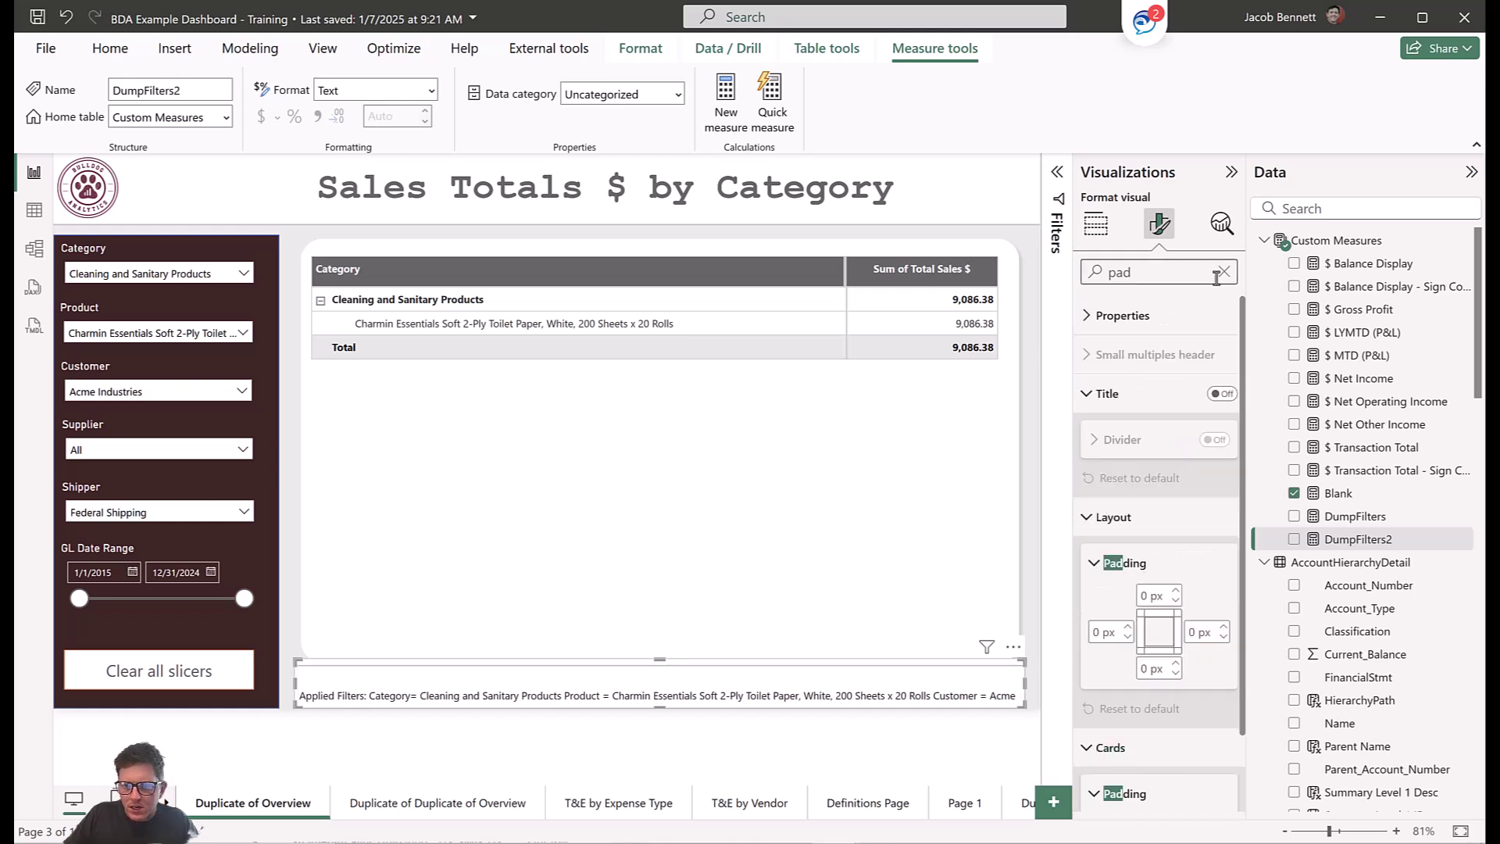
{"action": "left_click", "coordinate": [1225, 272]}
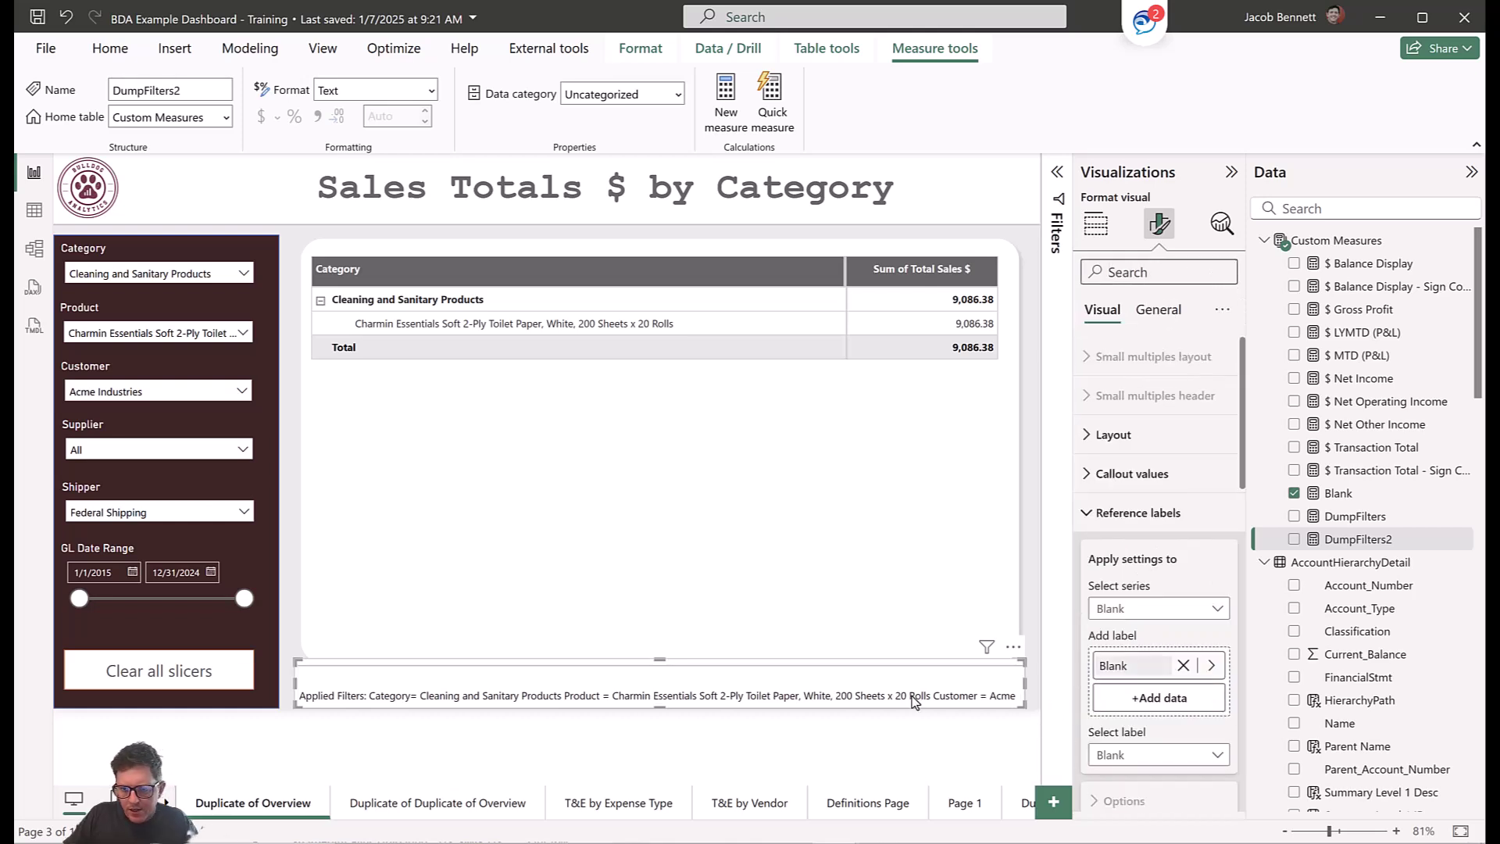
Reselect the applied-filters card and turn off the background and border in its Cards formatting.
{"action": "left_click", "coordinate": [972, 732]}
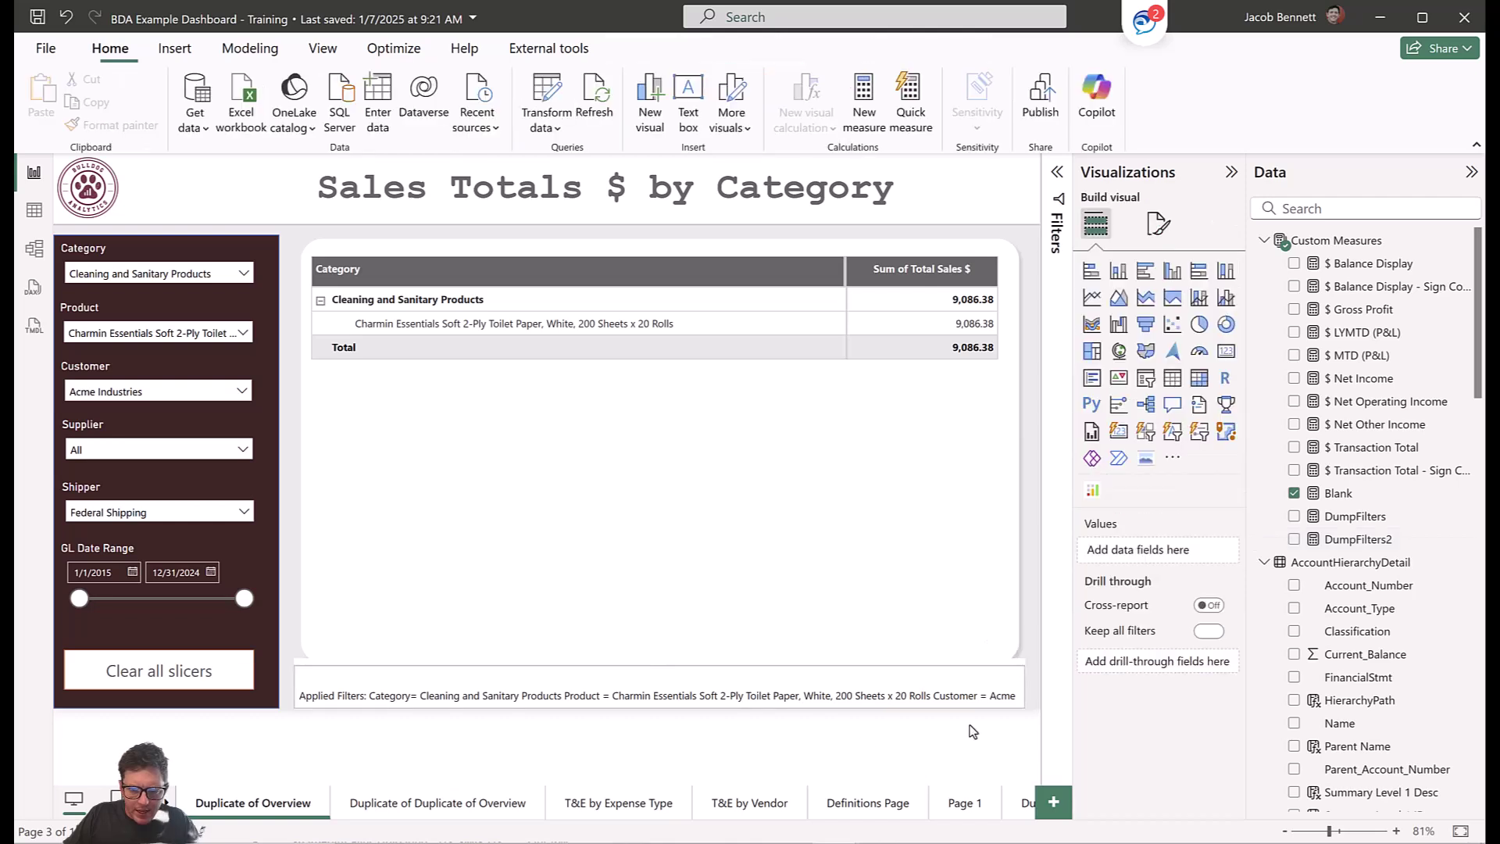
{"action": "left_click", "coordinate": [714, 684]}
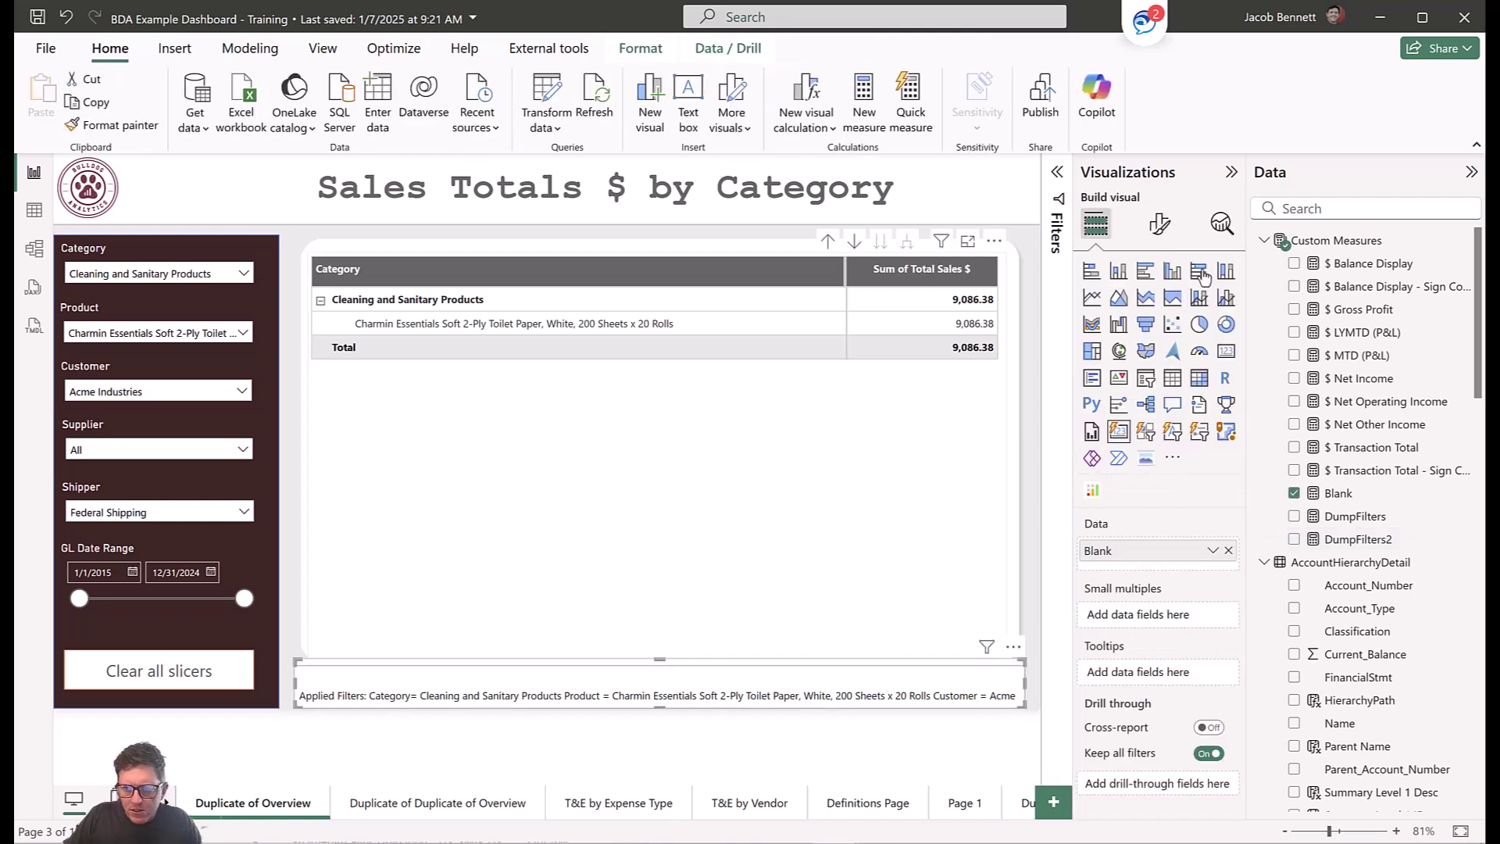
{"action": "left_click", "coordinate": [1159, 226]}
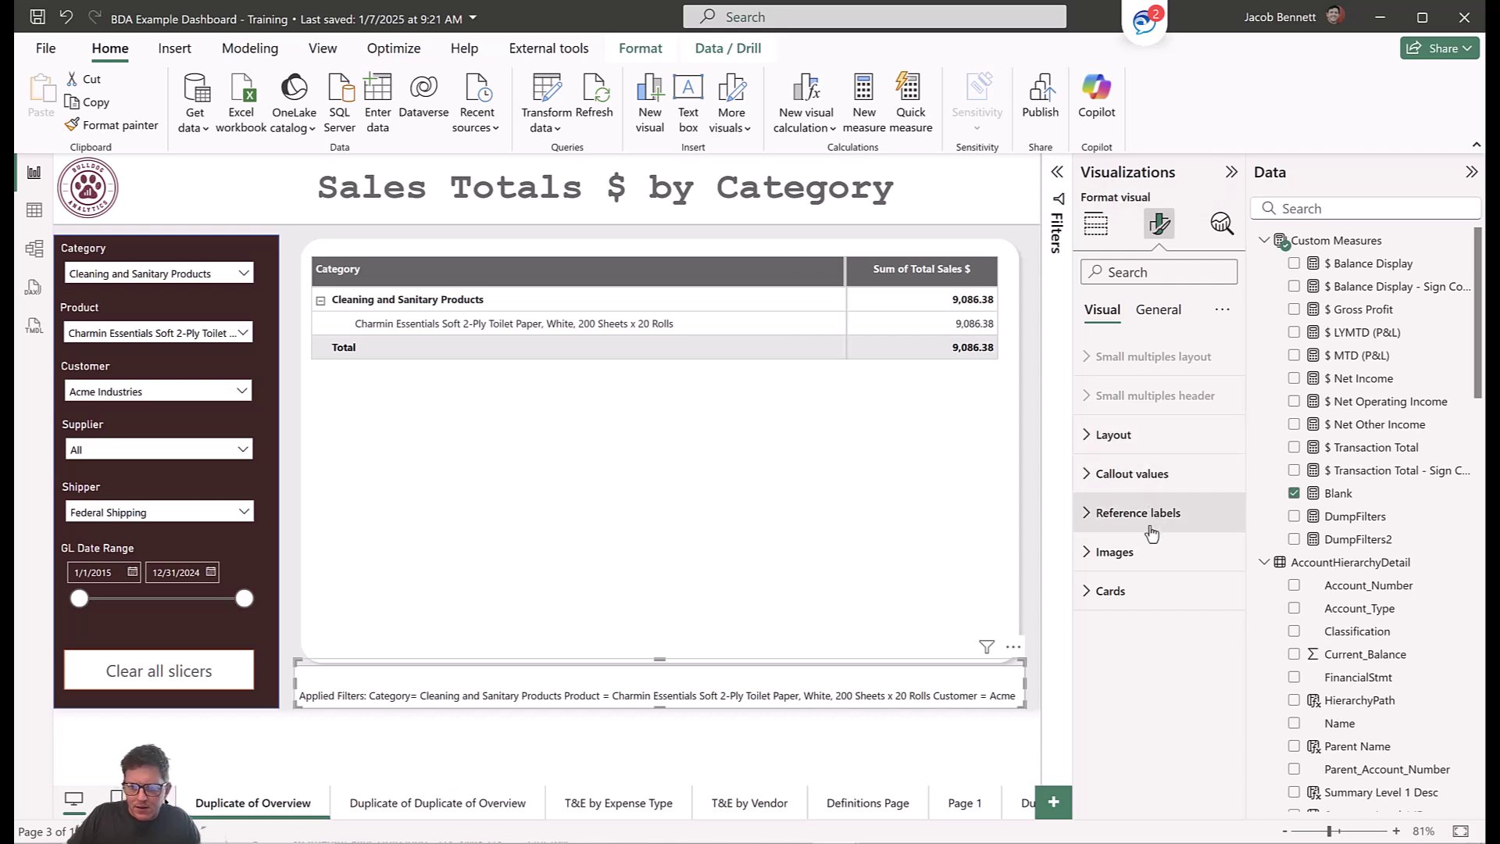
{"action": "left_click", "coordinate": [1114, 606]}
{"action": "scroll", "coordinate": [1140, 606], "scroll_direction": "down", "scroll_amount": 4}
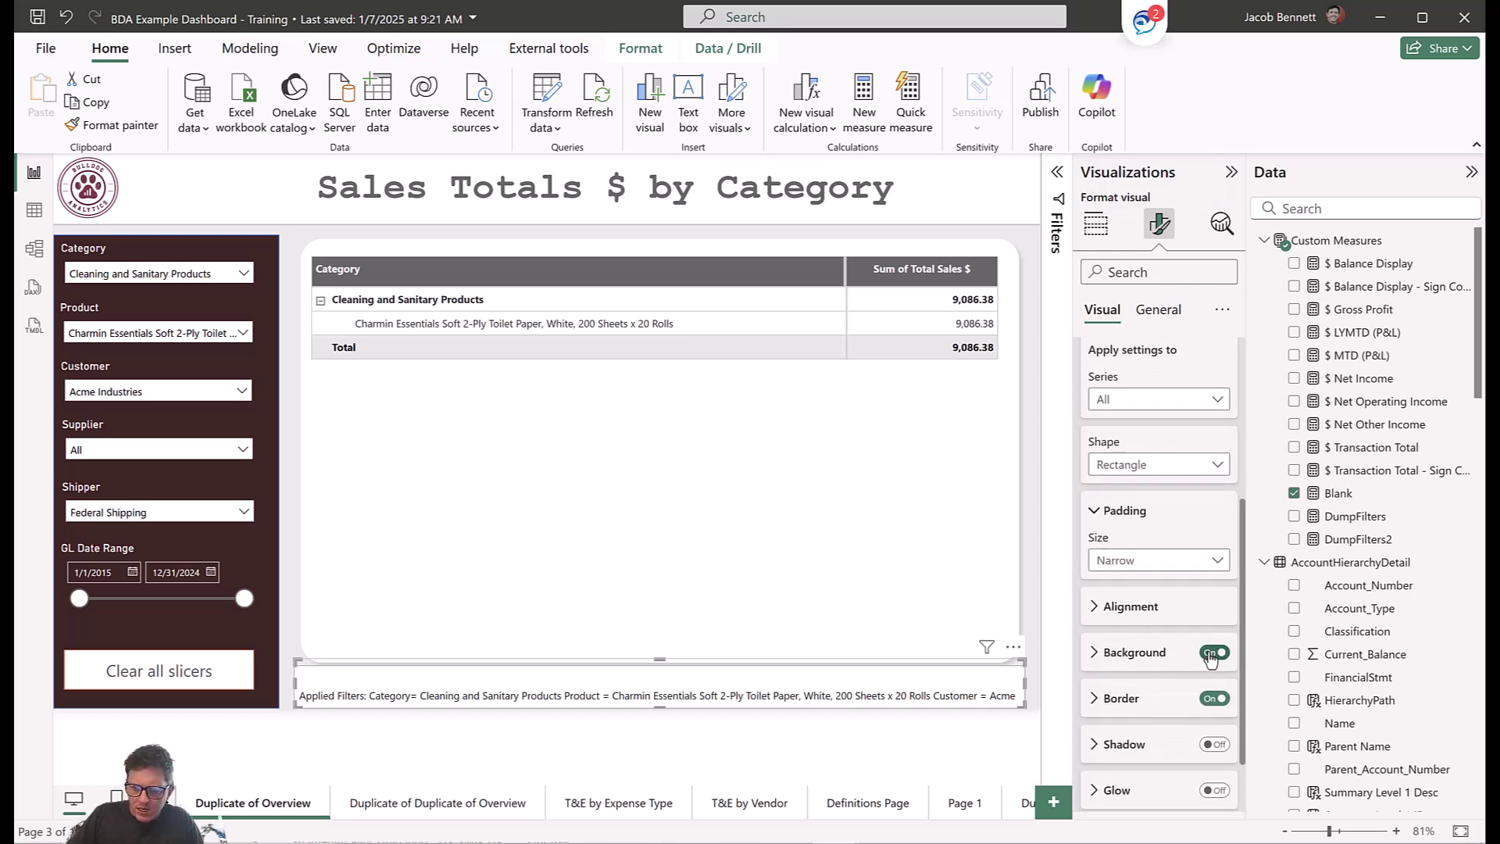
{"action": "left_click", "coordinate": [1212, 654]}
{"action": "left_click", "coordinate": [1213, 698]}
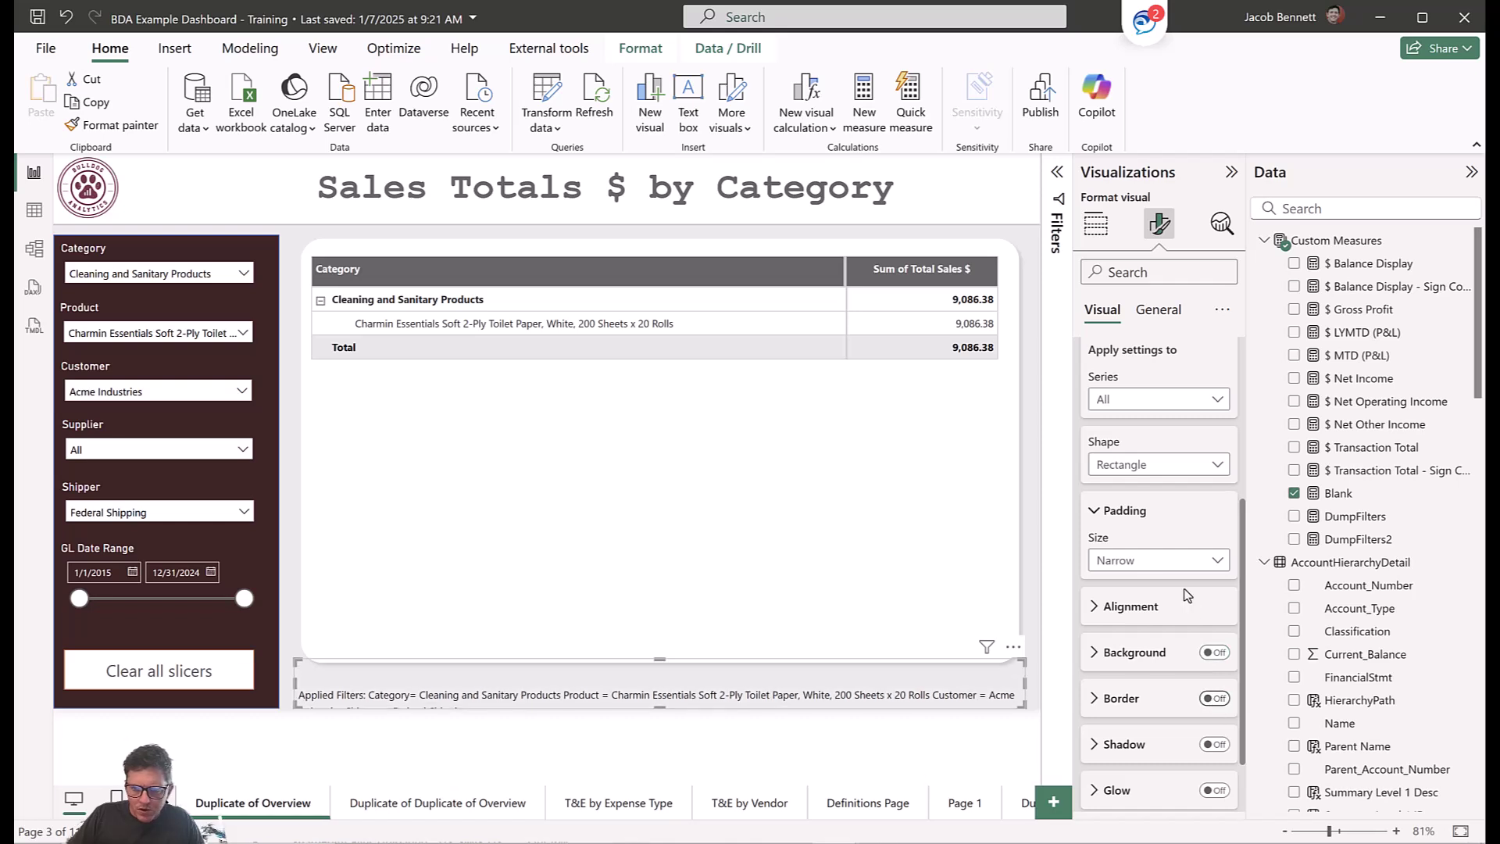
Set the Cards padding to Custom with 0 px on all four sides and raise the card's upper edge slightly.
{"action": "left_click", "coordinate": [1171, 566]}
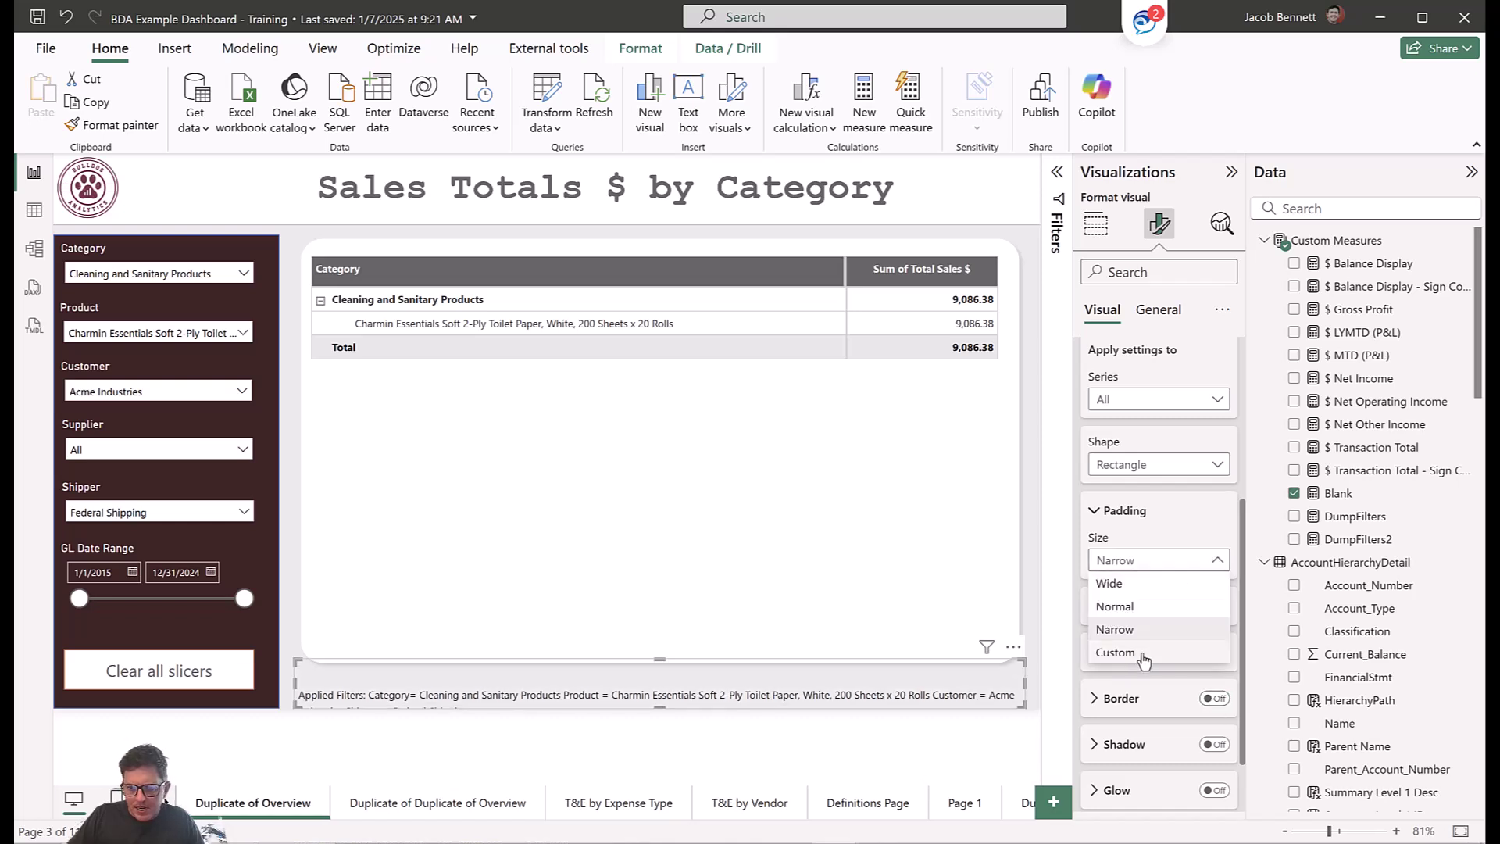
{"action": "left_click", "coordinate": [1144, 658]}
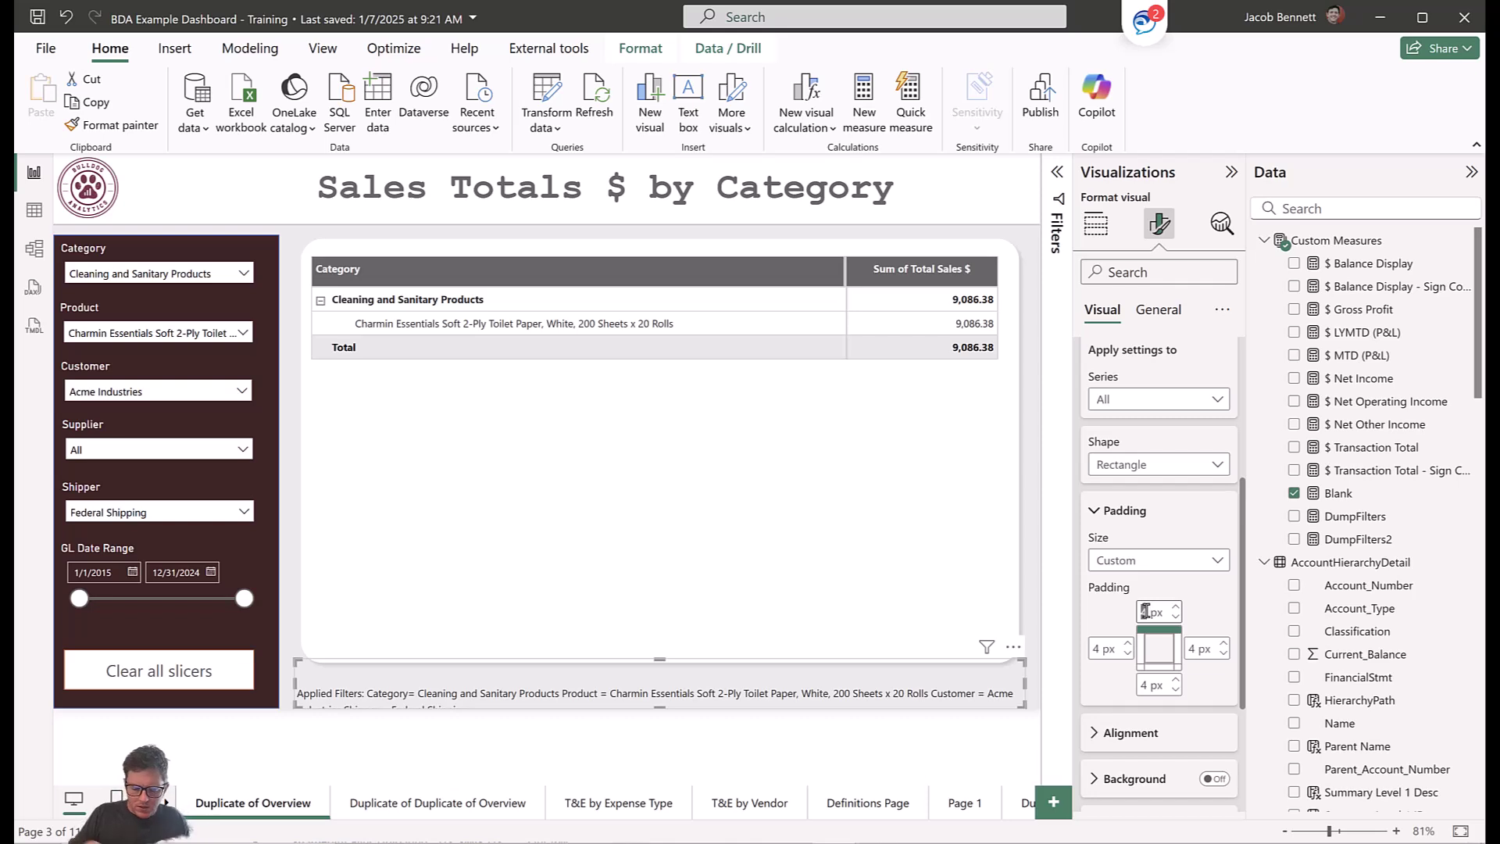
{"action": "key", "text": "Tab"}
{"action": "type", "text": "0"}
{"action": "key", "text": "Tab"}
{"action": "type", "text": "0"}
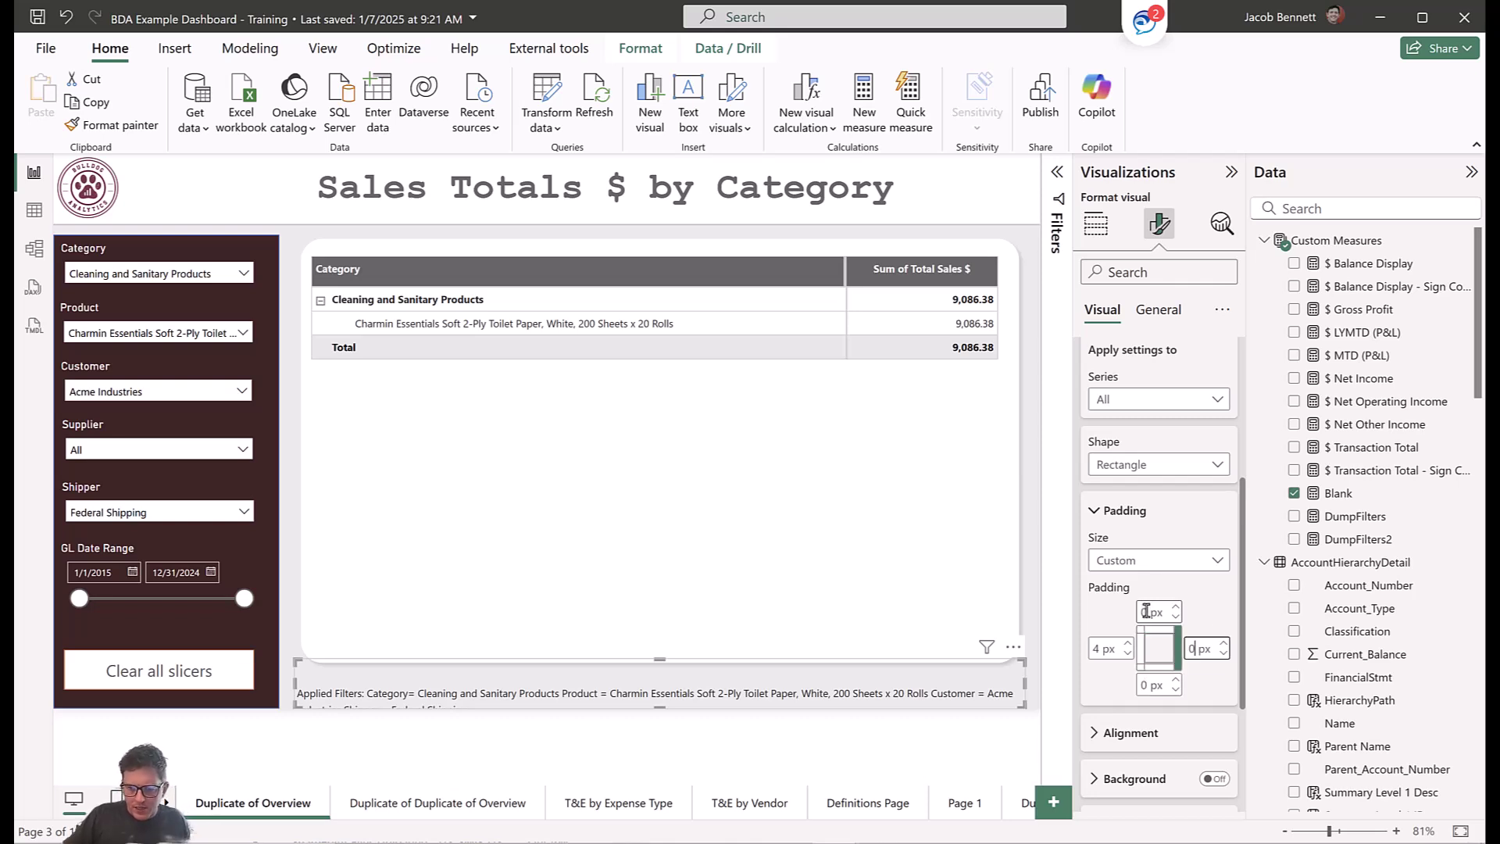
{"action": "left_click", "coordinate": [1094, 650]}
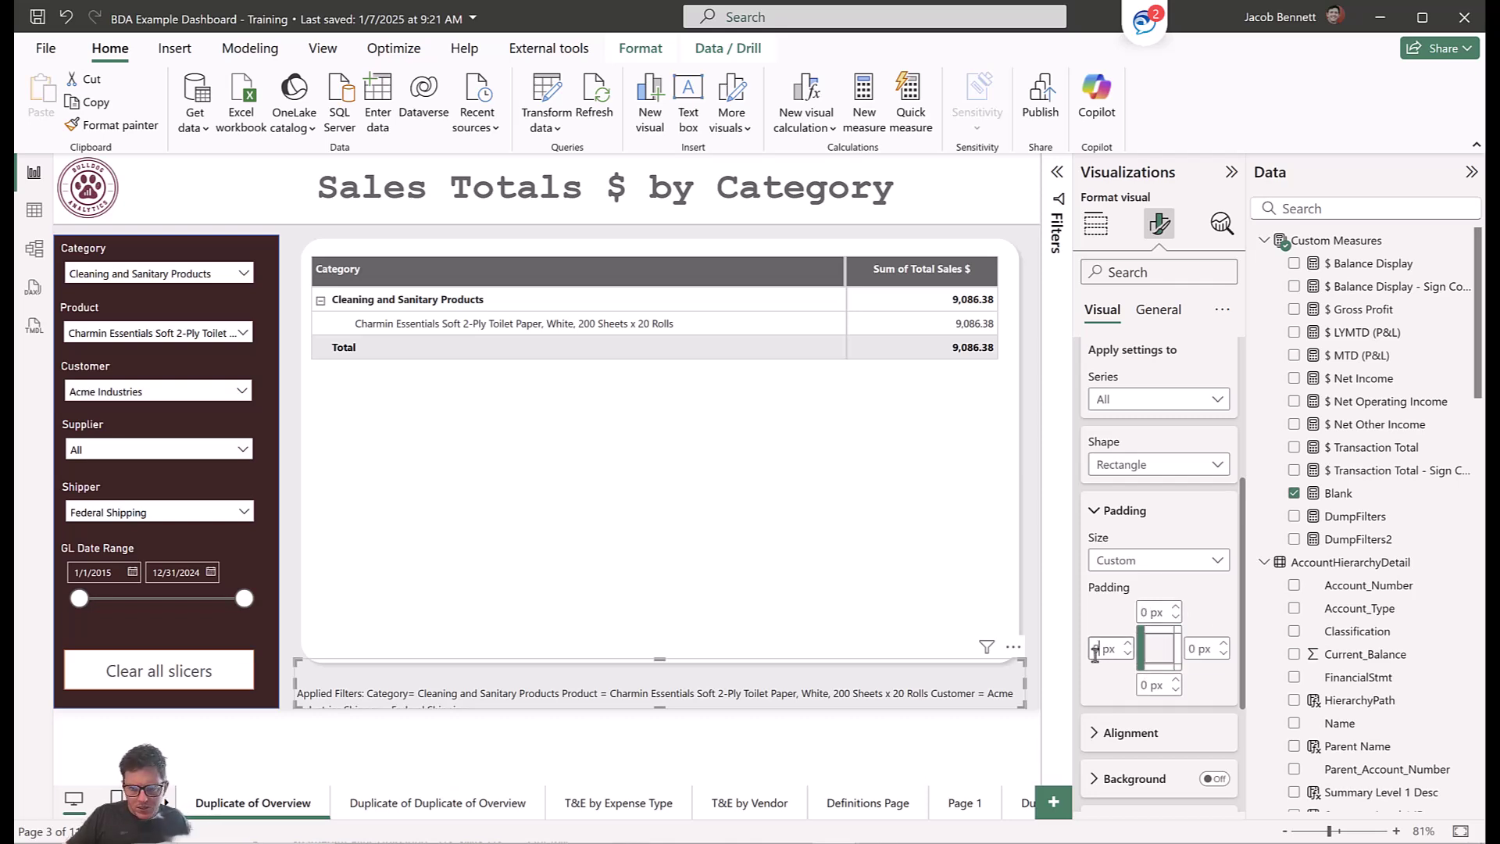
{"action": "type", "text": "0"}
{"action": "key", "text": "Tab"}
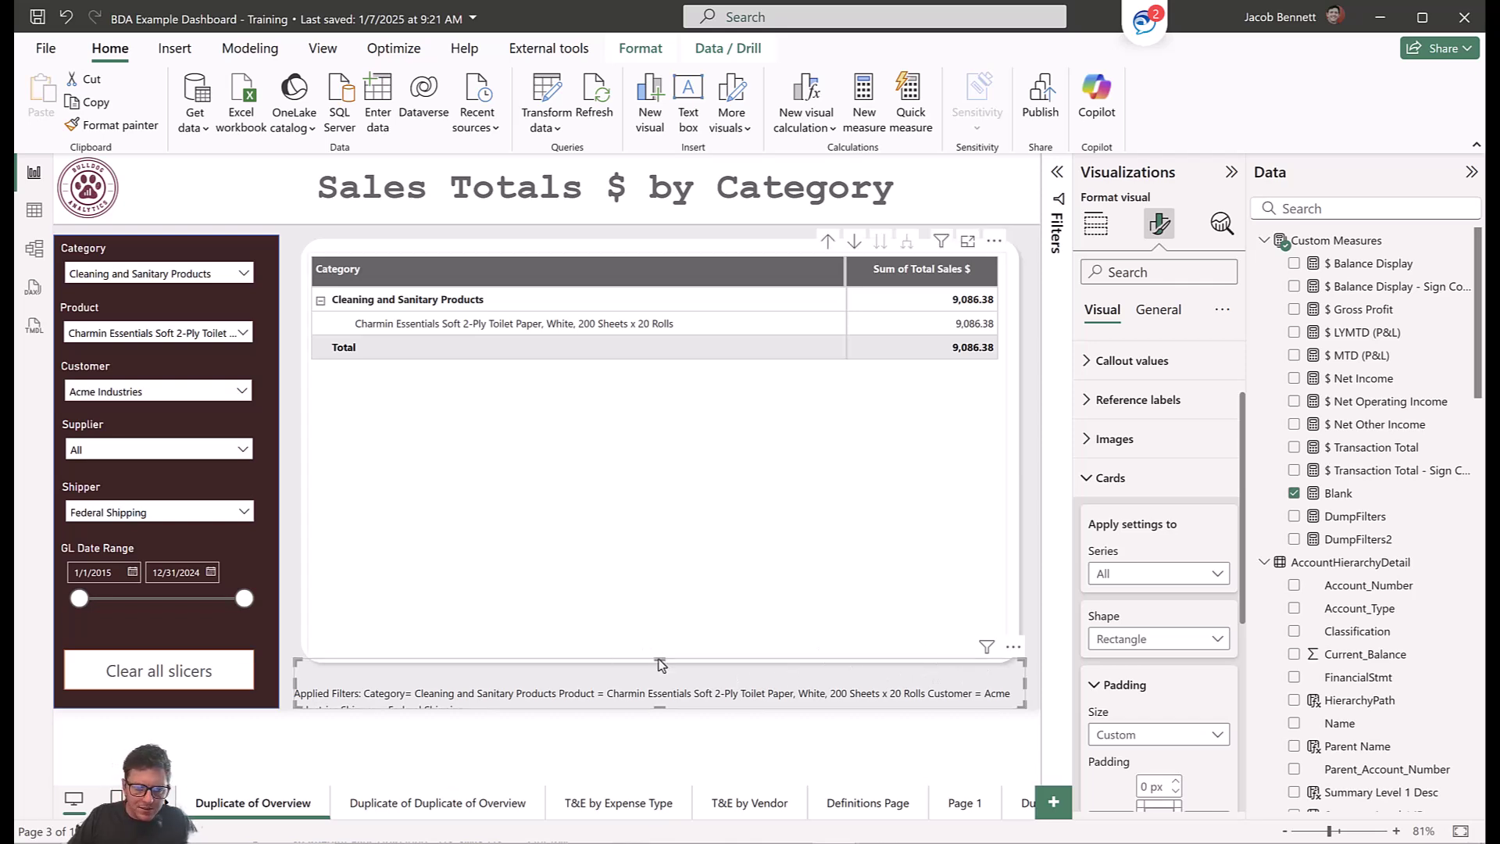
{"action": "left_click_drag", "start_coordinate": [661, 662], "coordinate": [667, 646]}
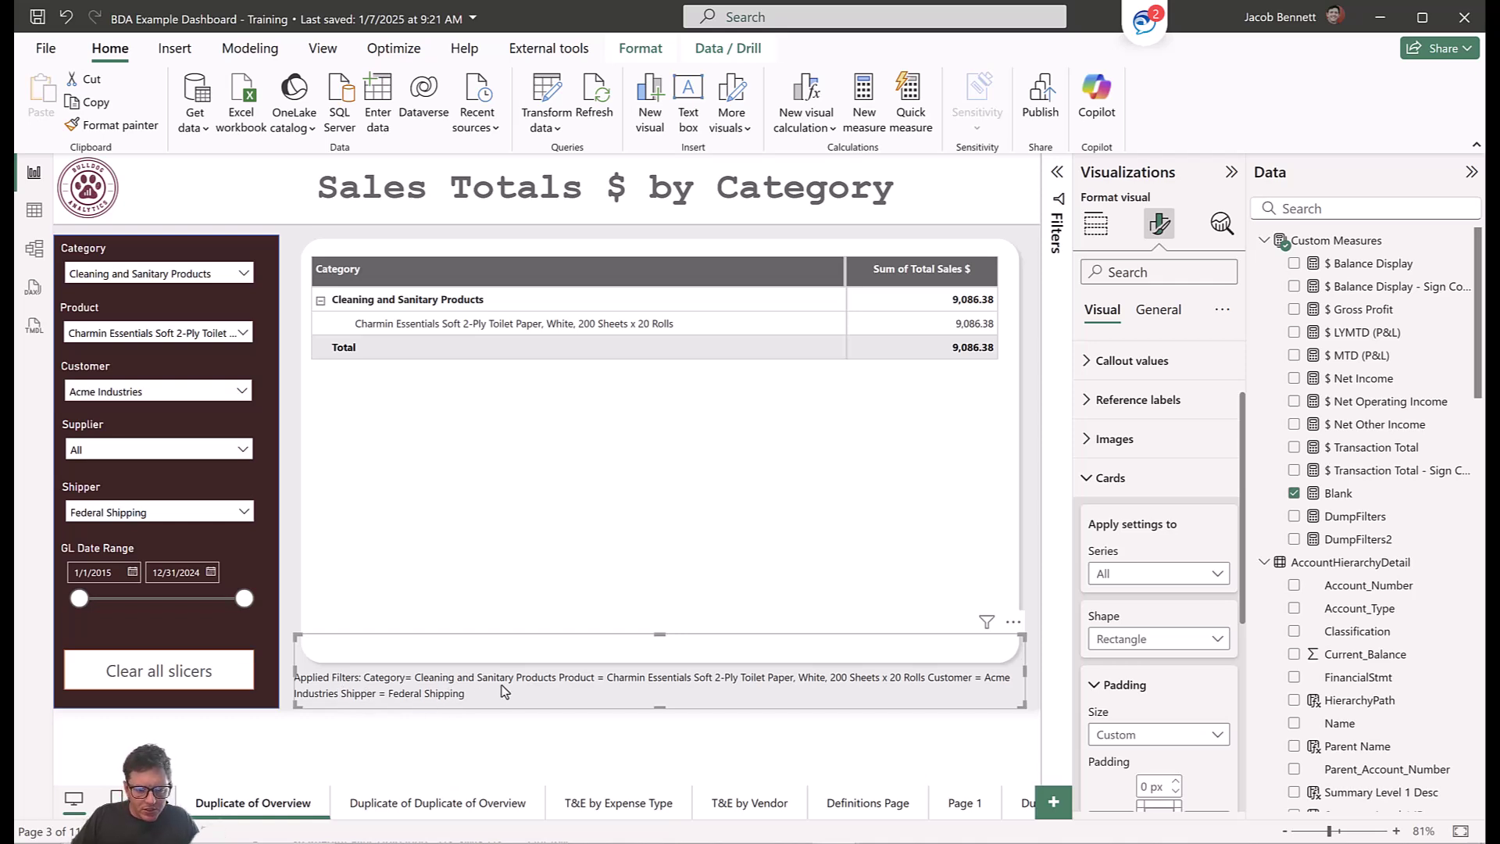
Add a " | " separator after every filter's text in the DumpFilters2 measure and commit the formula.
{"action": "left_click", "coordinate": [1375, 539]}
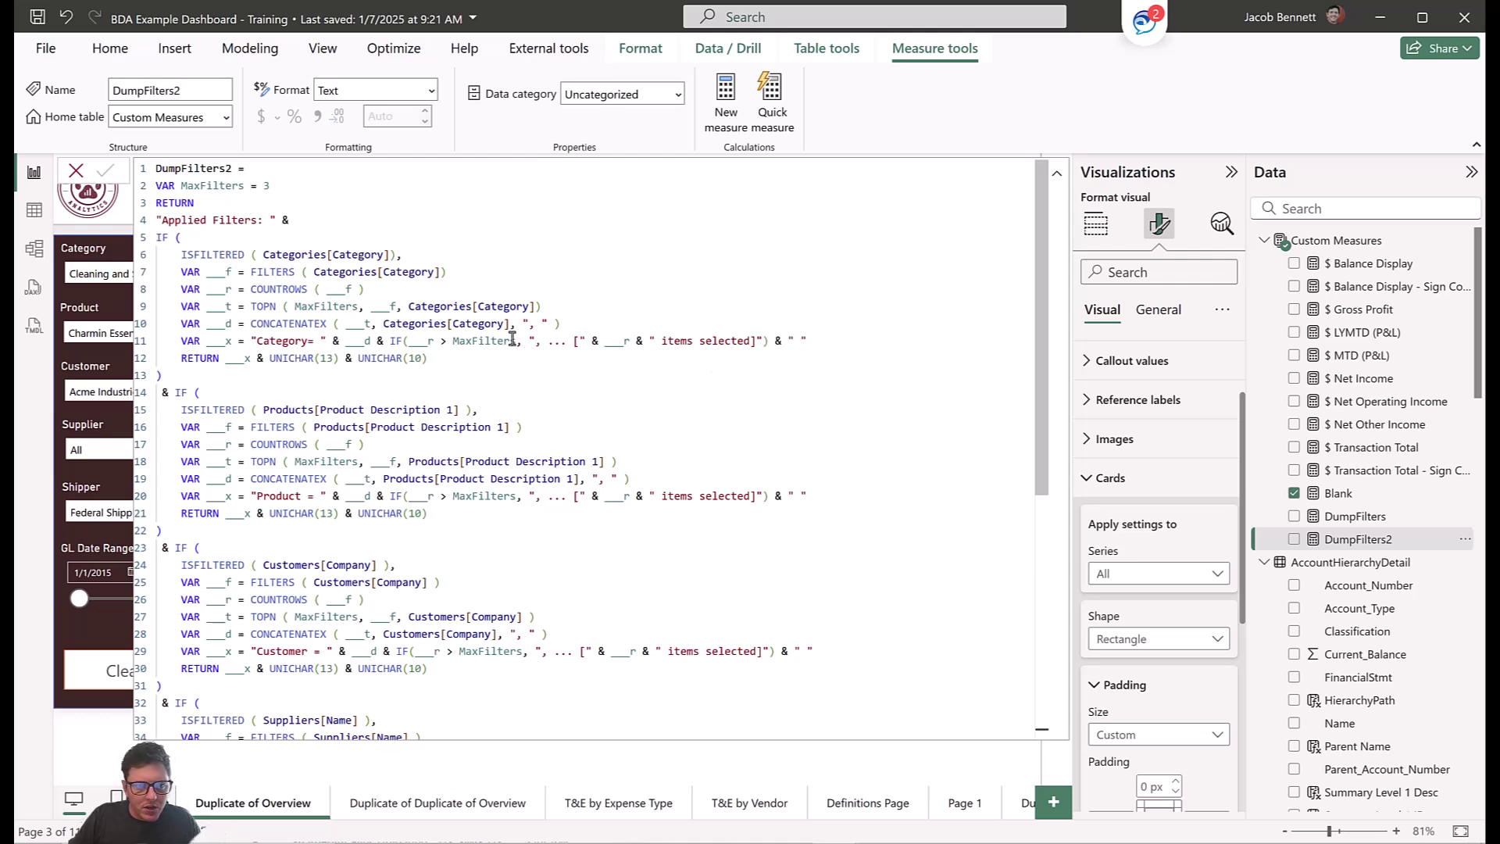
{"action": "left_click", "coordinate": [801, 340]}
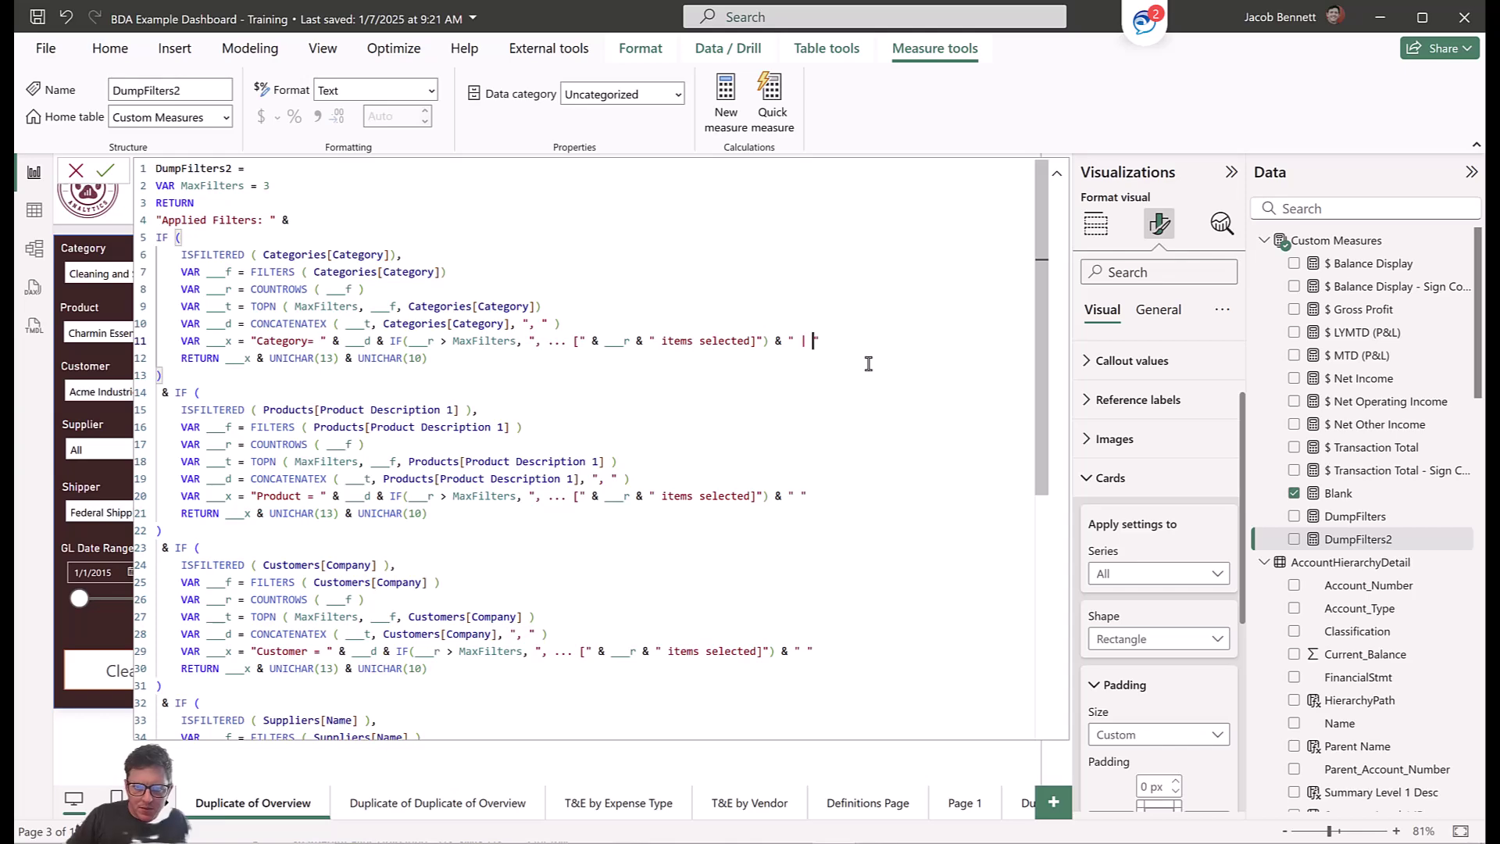
{"action": "left_click", "coordinate": [801, 496]}
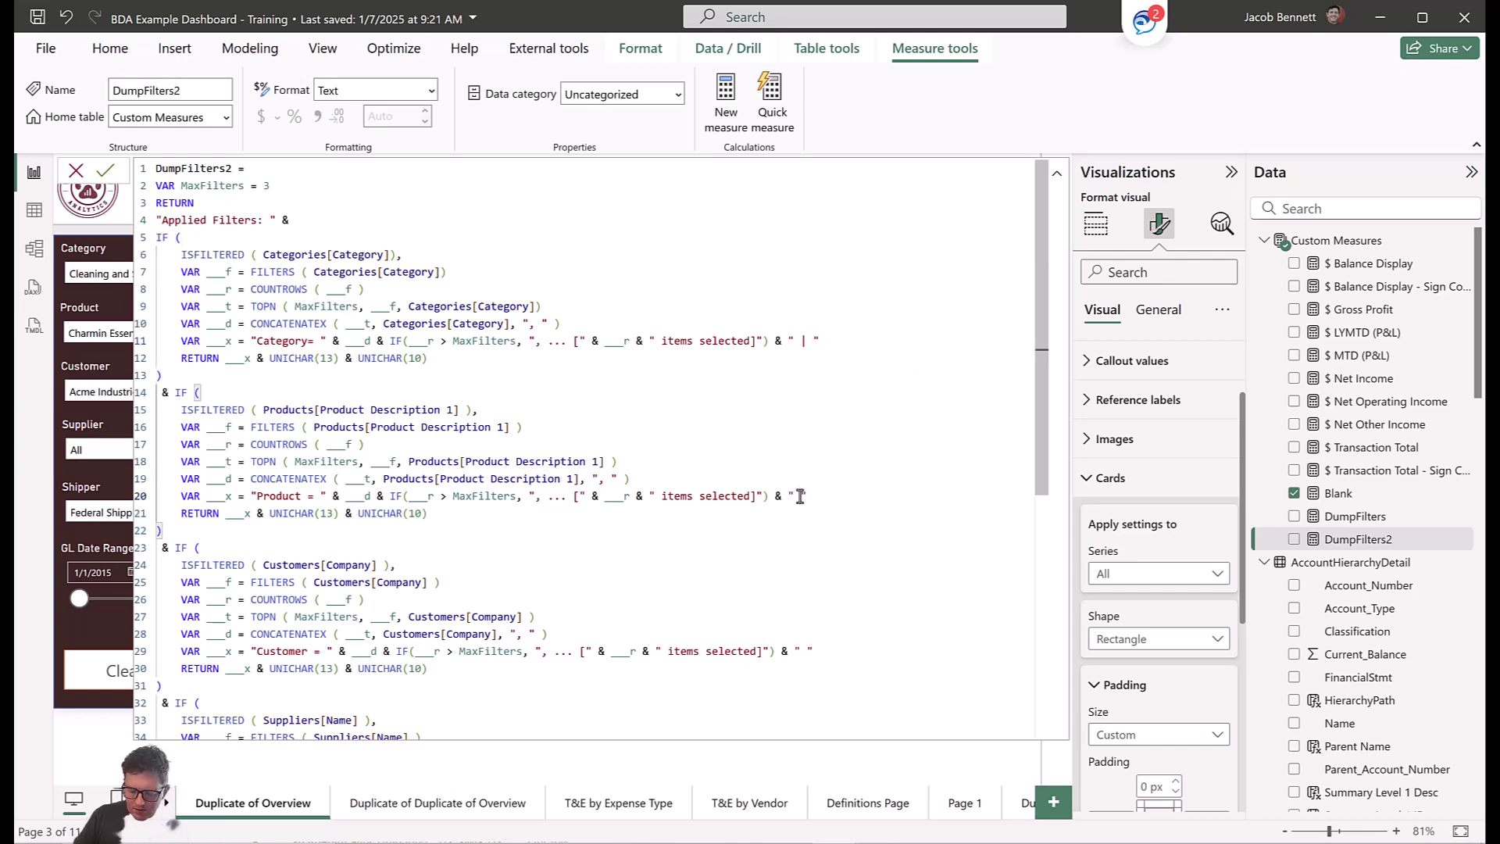
{"action": "type", "text": "|"}
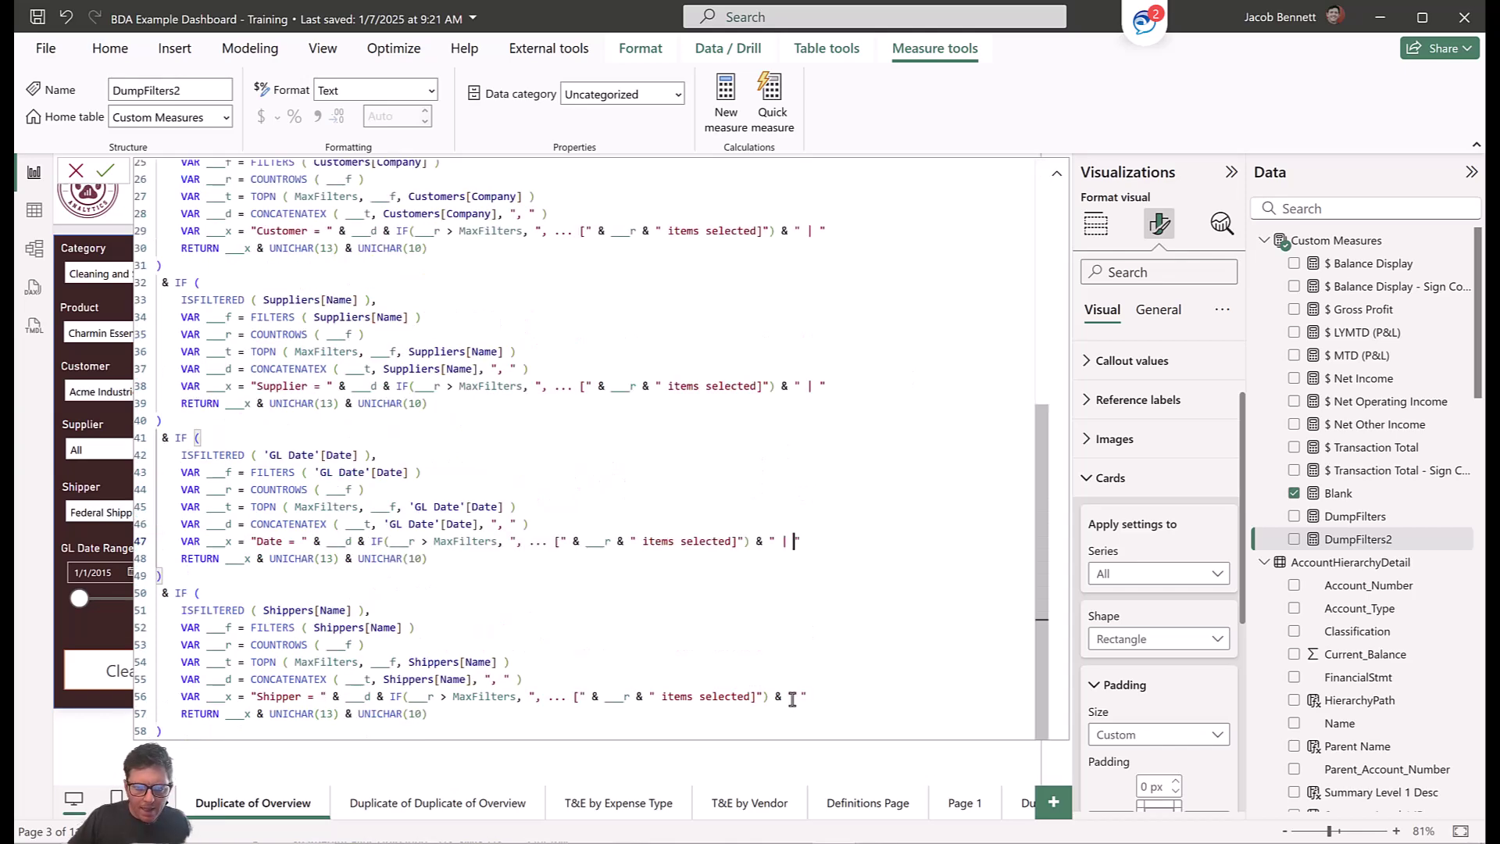
{"action": "left_click", "coordinate": [801, 697]}
{"action": "type", "text": "|"}
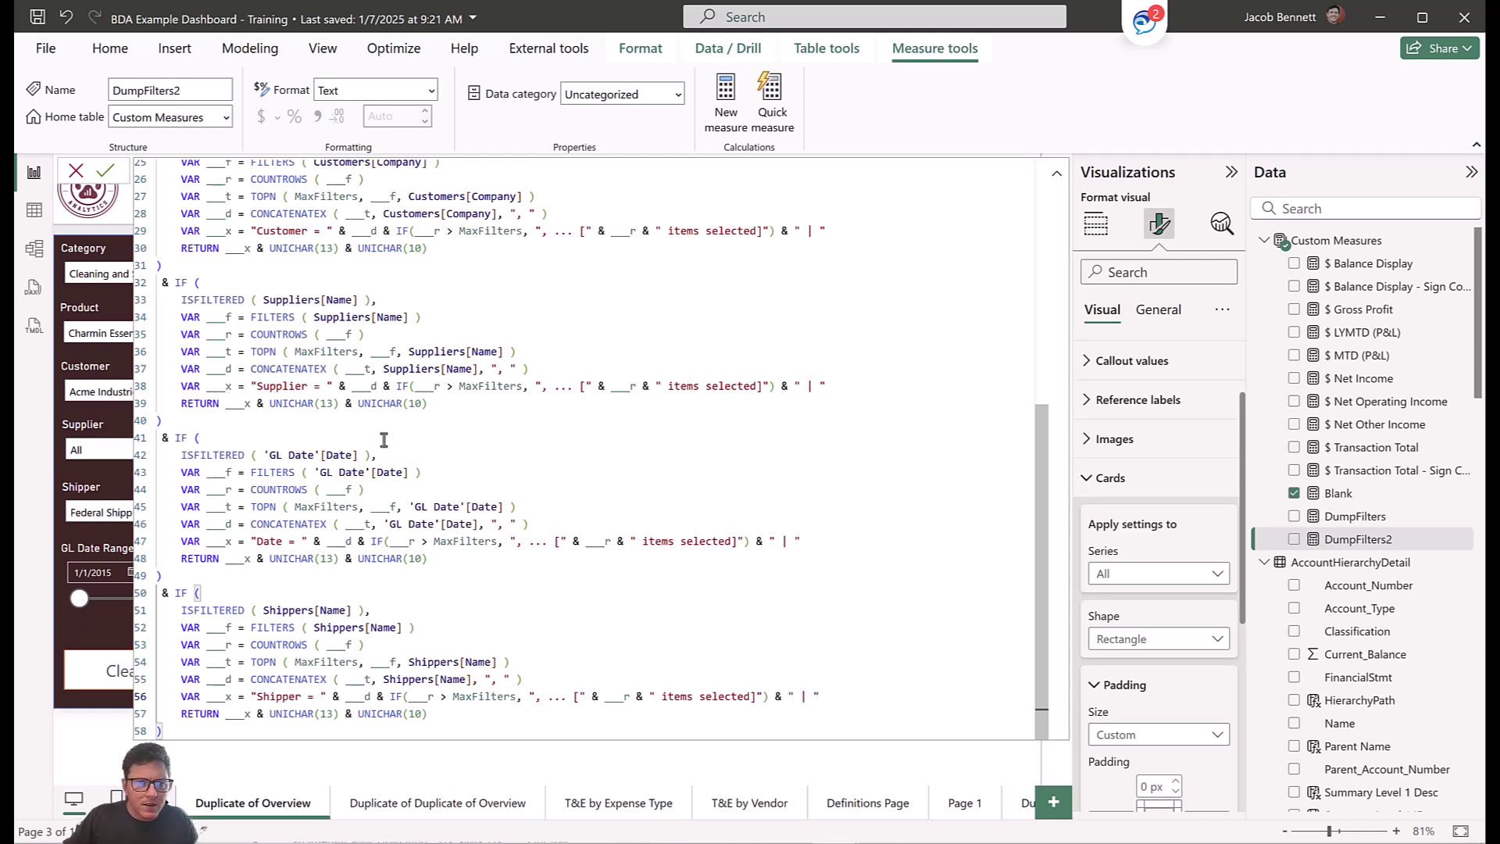
{"action": "left_click", "coordinate": [105, 171]}
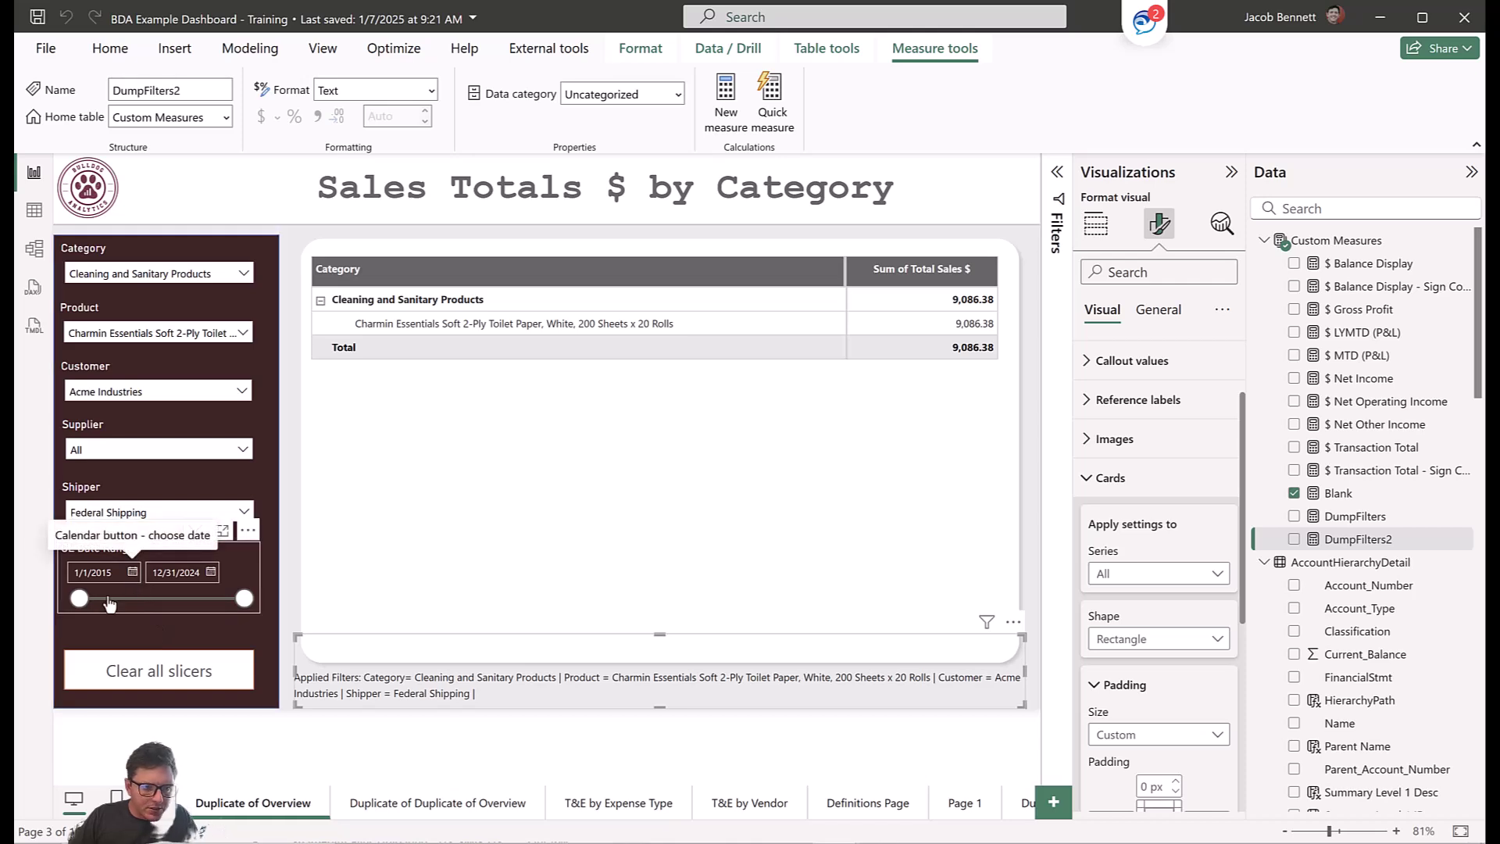
Set the start date of the GL Date Range slicer to 1/1/2024.
{"action": "left_click", "coordinate": [133, 573]}
{"action": "scroll", "coordinate": [227, 614], "scroll_direction": "up", "scroll_amount": 7}
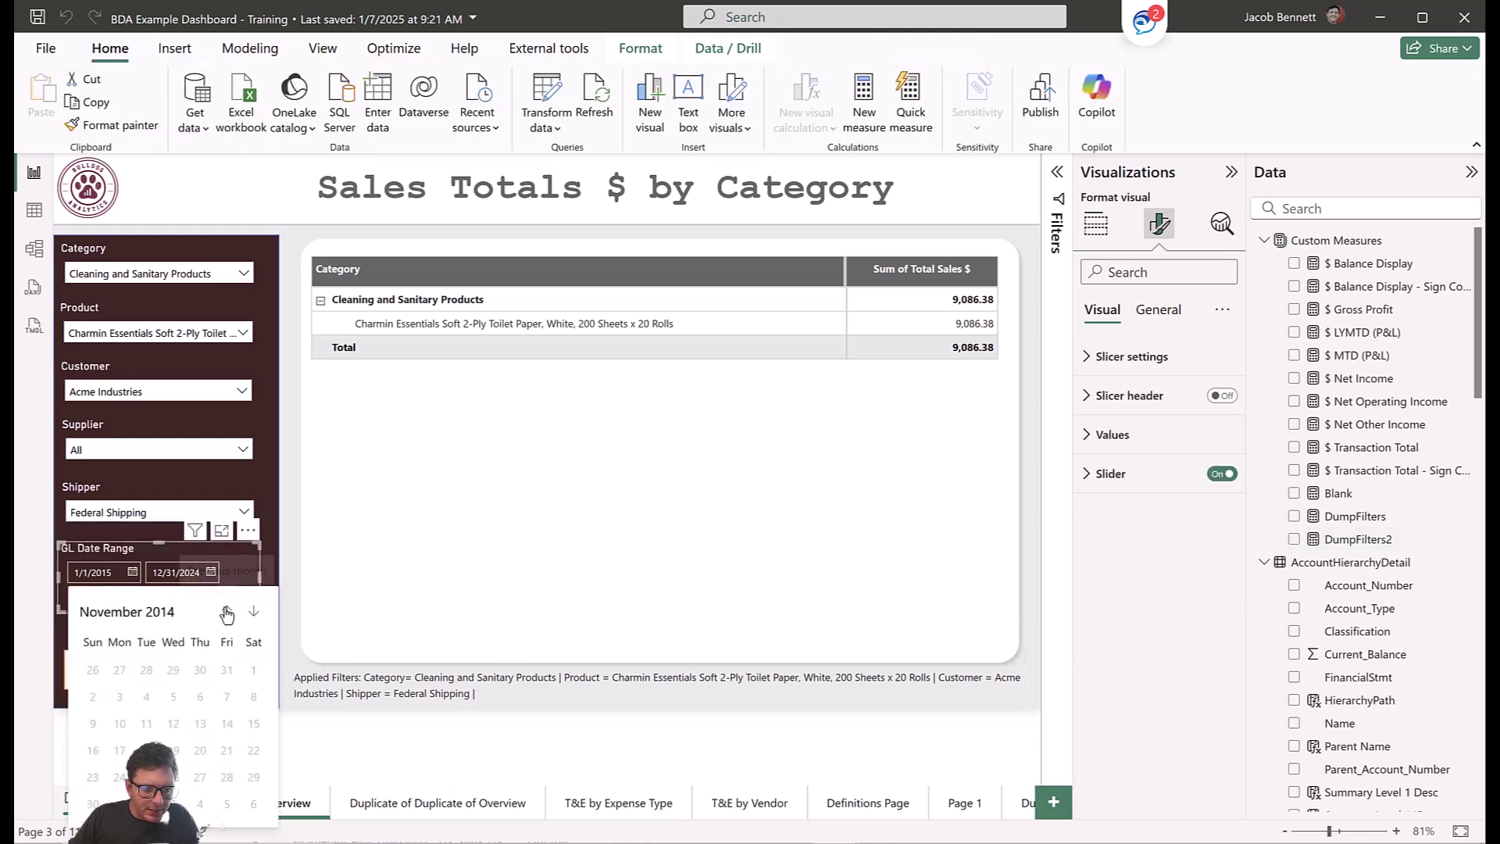
{"action": "left_click", "coordinate": [112, 574]}
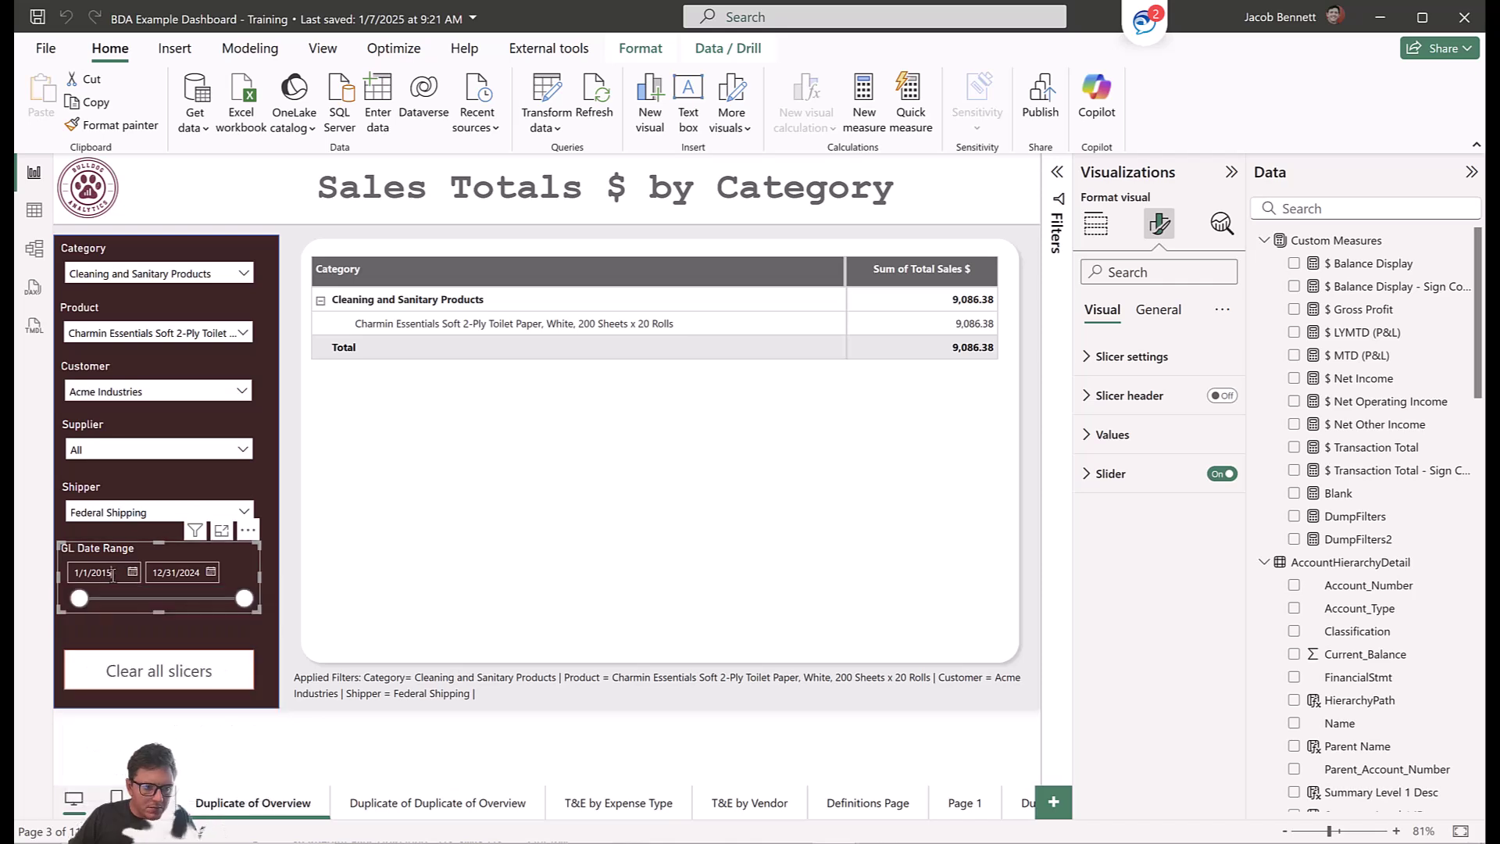
{"action": "type", "text": "1/1/202"}
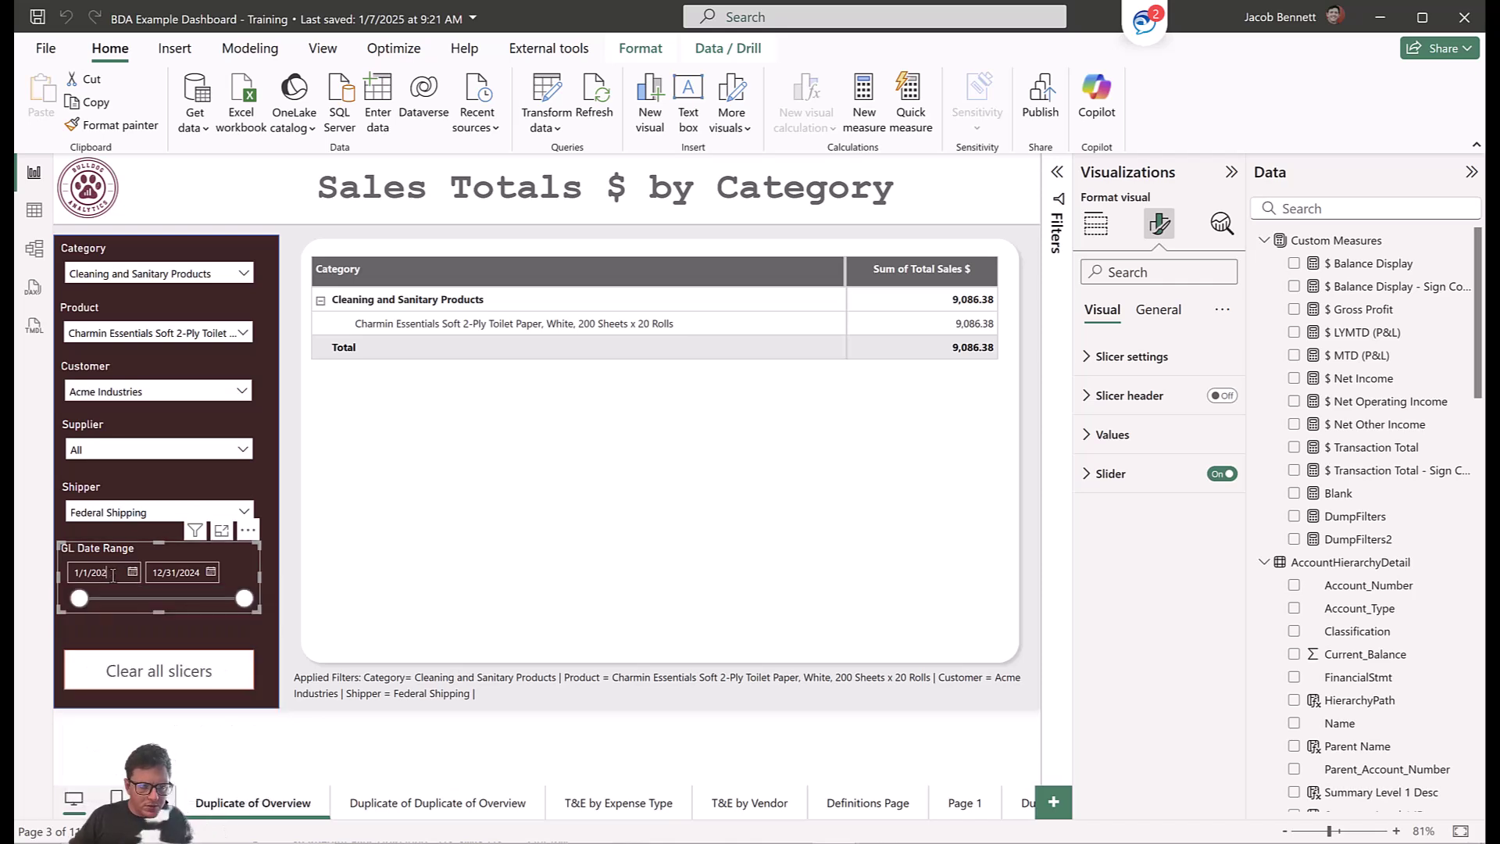
{"action": "type", "text": "4"}
{"action": "key", "text": "Tab"}
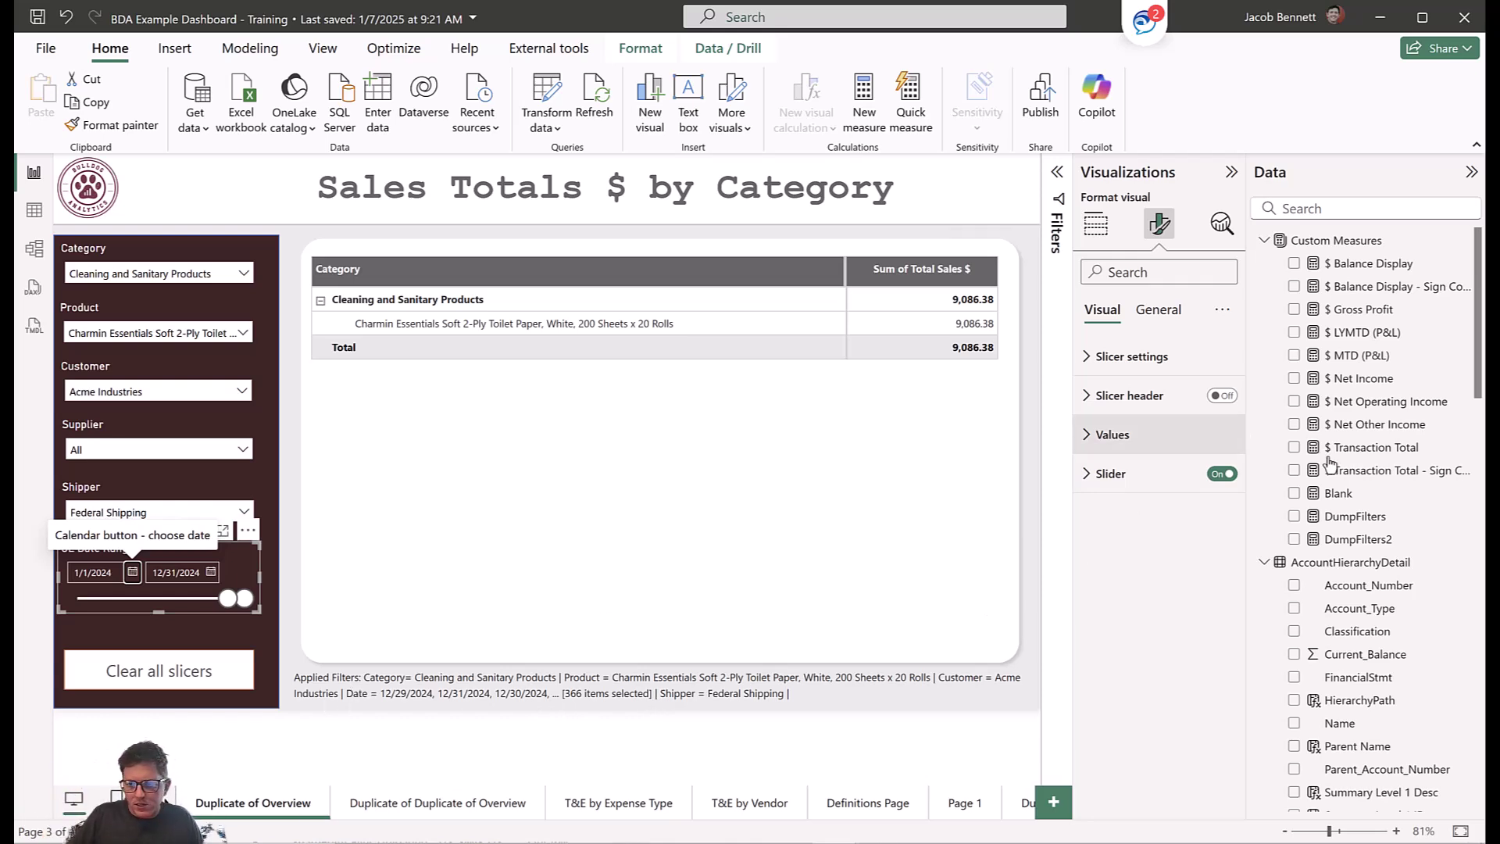
In the DumpFilters2 measure, change the date filter's label text from "Date = " to "Dates Between: ".
{"action": "left_click", "coordinate": [1359, 539]}
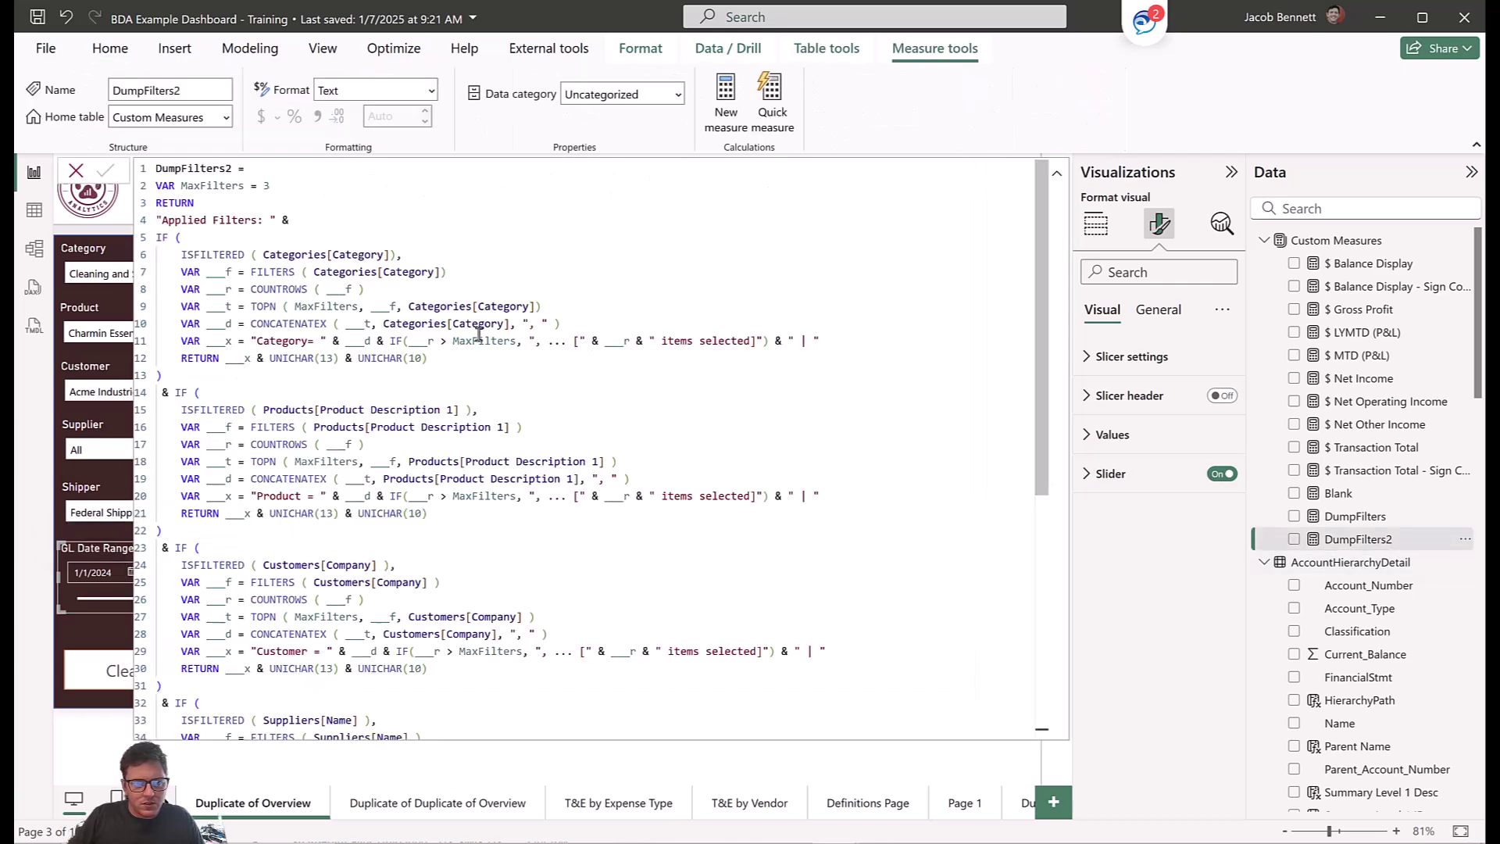
{"action": "left_click_drag", "start_coordinate": [270, 187], "coordinate": [154, 186]}
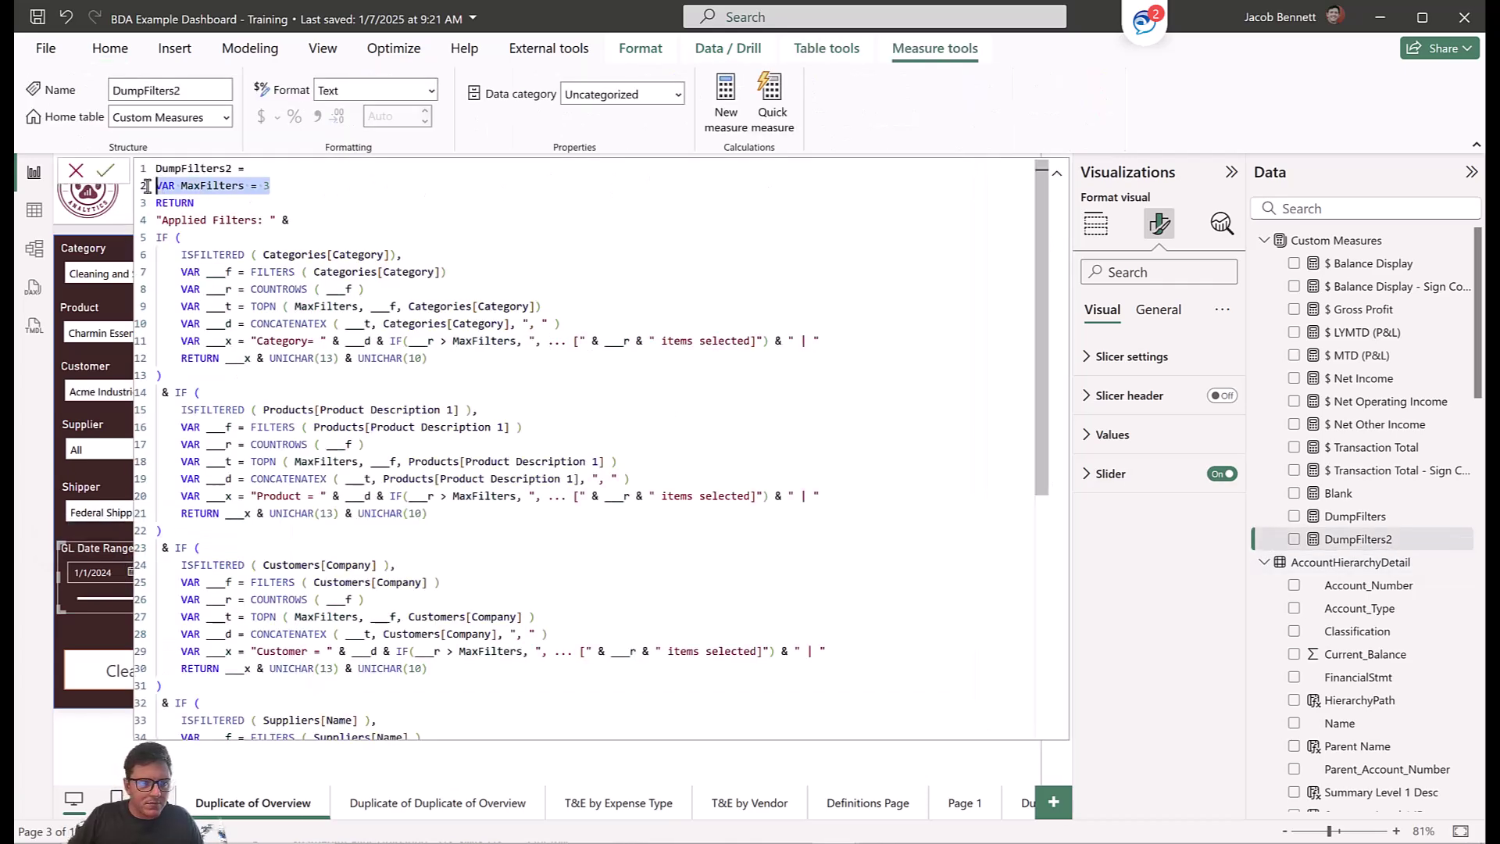
{"action": "scroll", "coordinate": [336, 325], "scroll_direction": "down", "scroll_amount": 8}
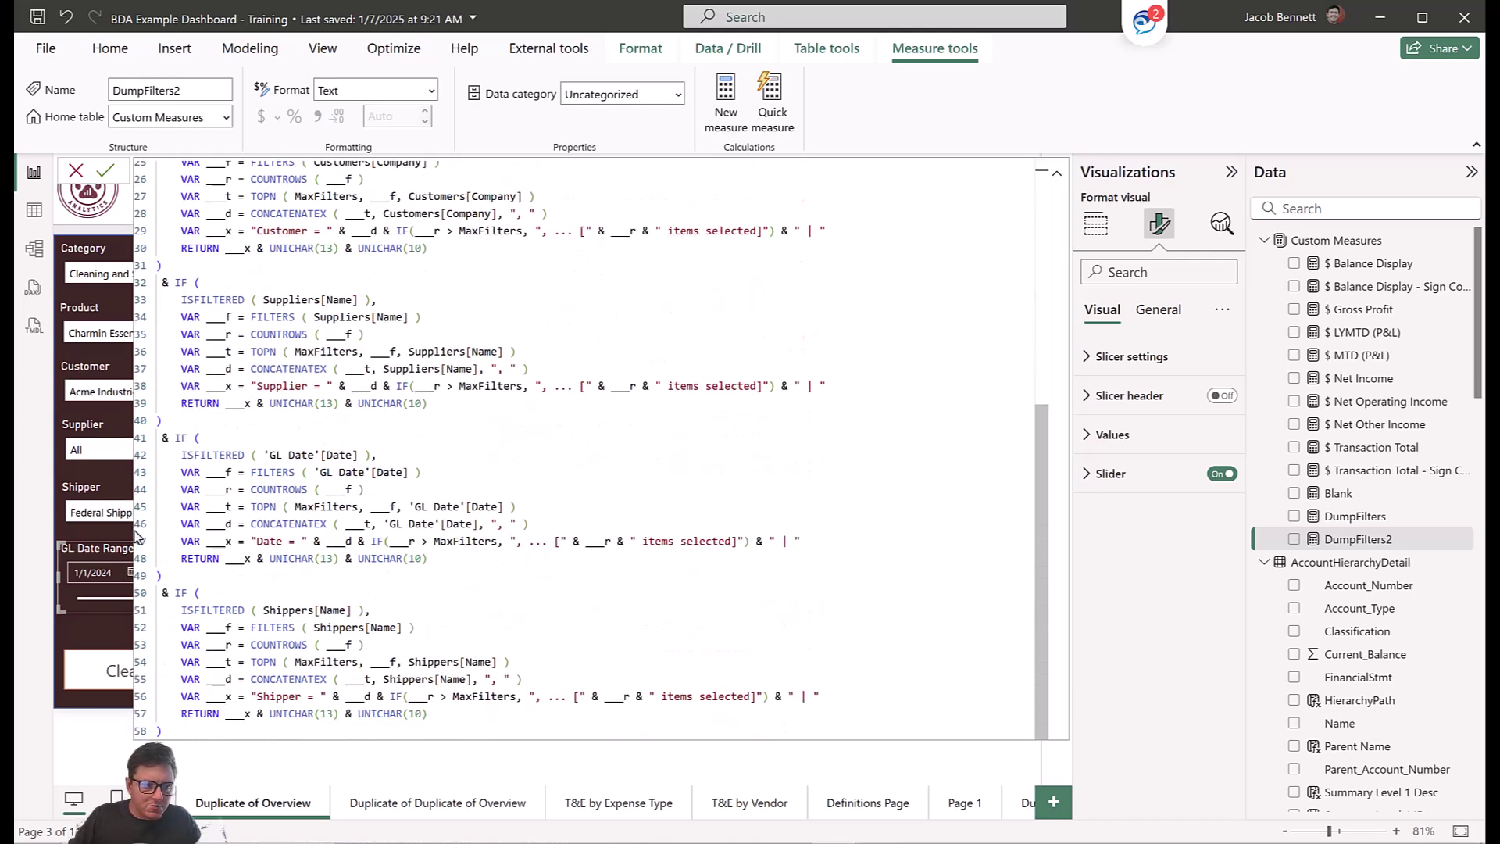
{"action": "scroll", "coordinate": [336, 490], "scroll_direction": "up", "scroll_amount": 8}
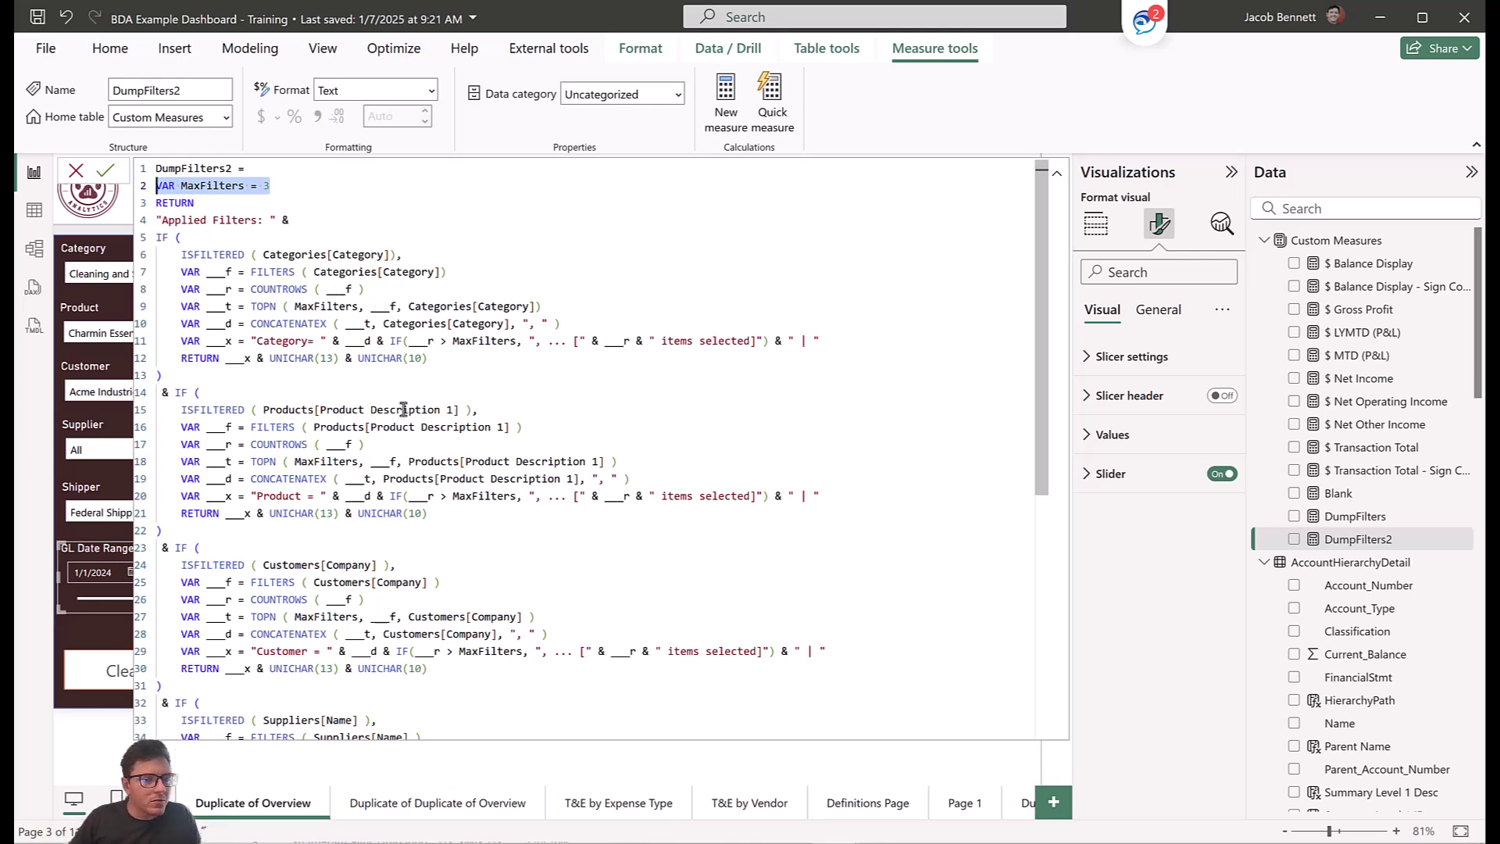
{"action": "scroll", "coordinate": [403, 410], "scroll_direction": "down", "scroll_amount": 7}
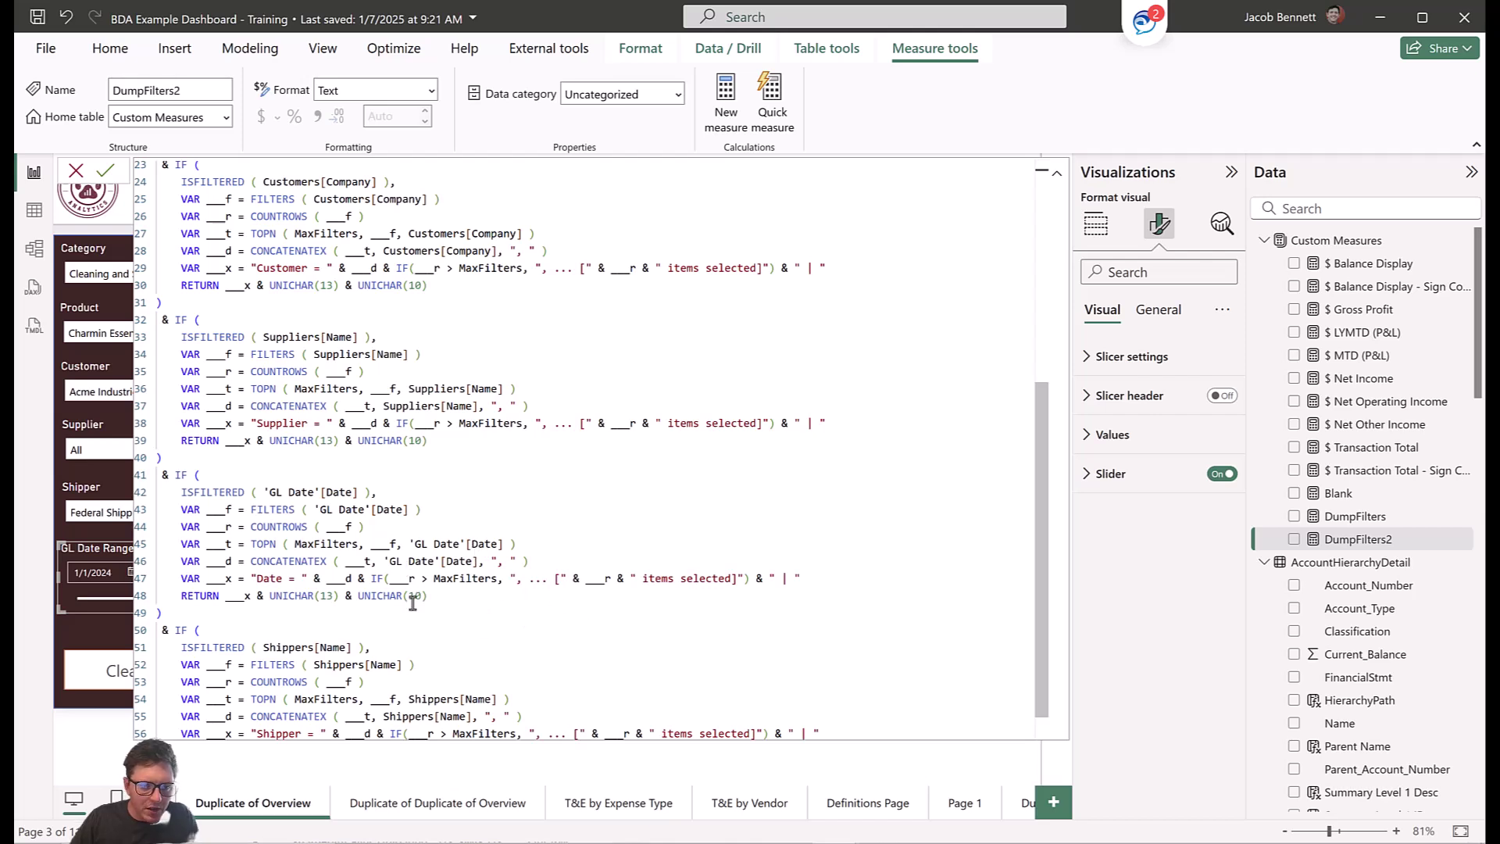
{"action": "left_click", "coordinate": [289, 582]}
{"action": "type", "text": "s"}
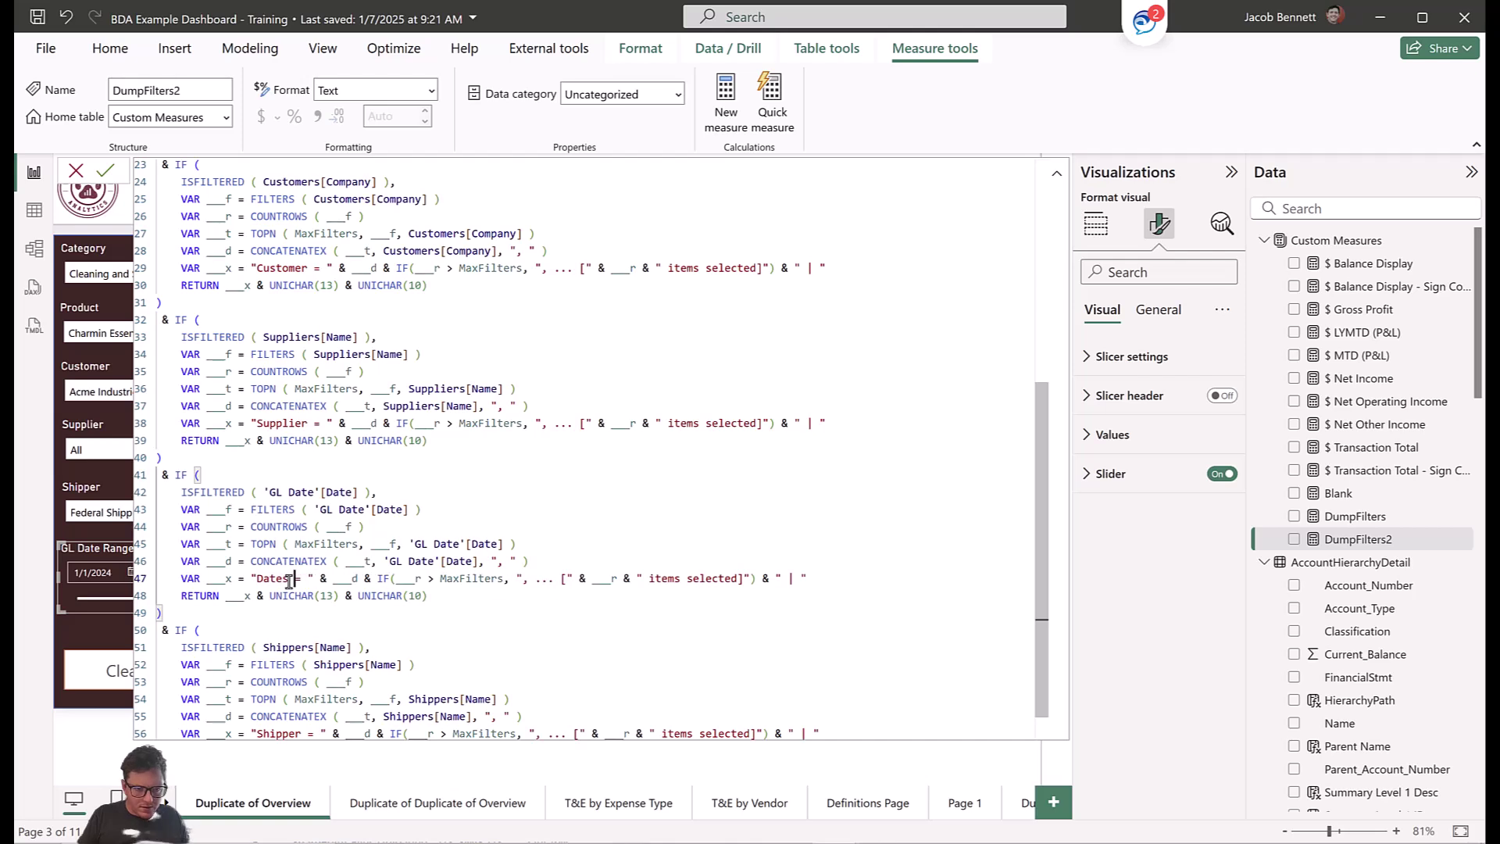
{"action": "type", "text": " Between"}
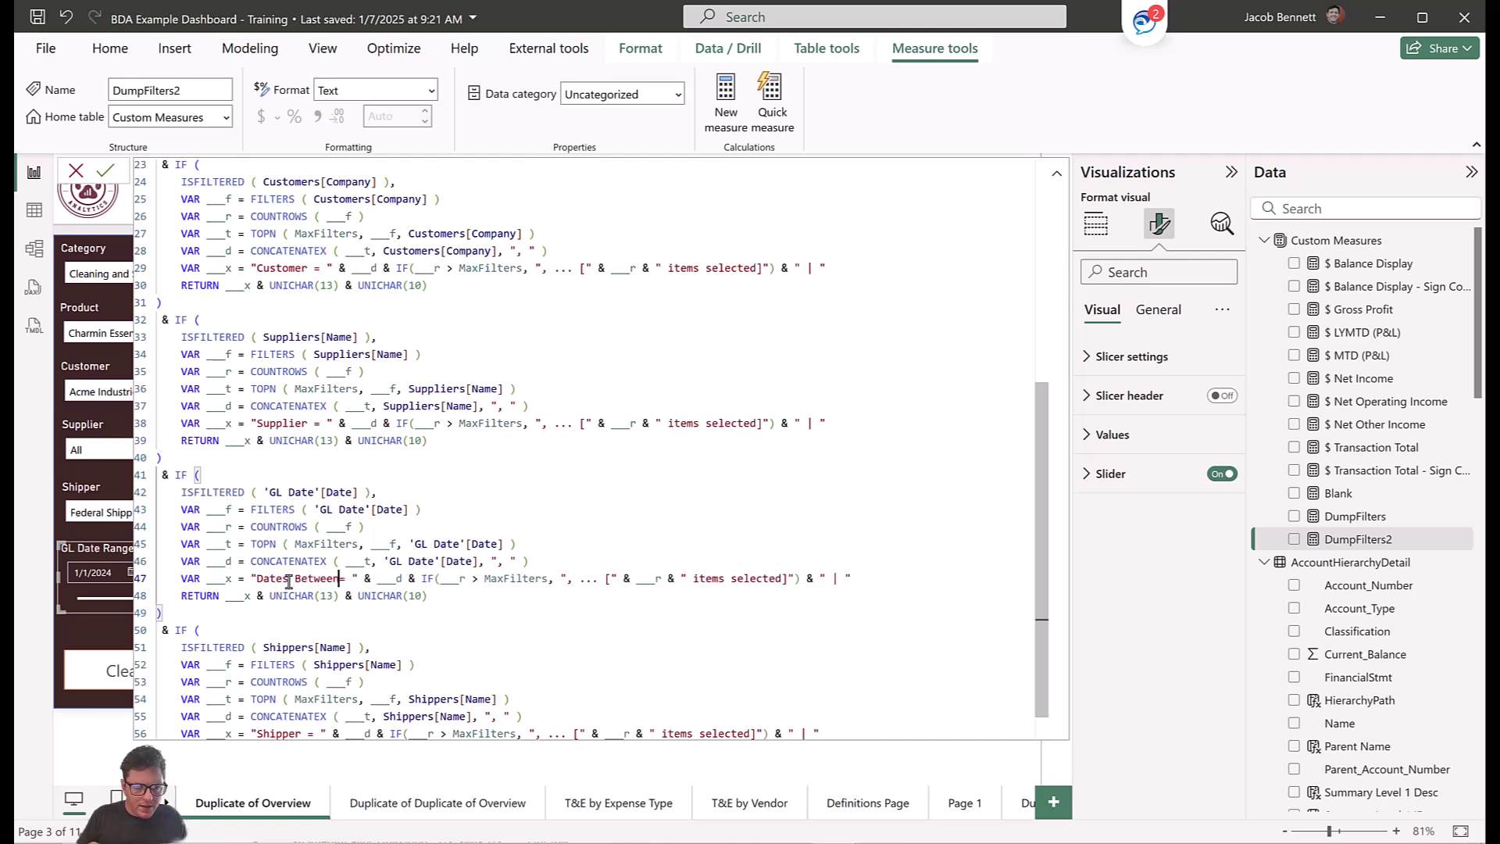
{"action": "key", "text": "Delete"}
{"action": "key", "text": "Delete"}
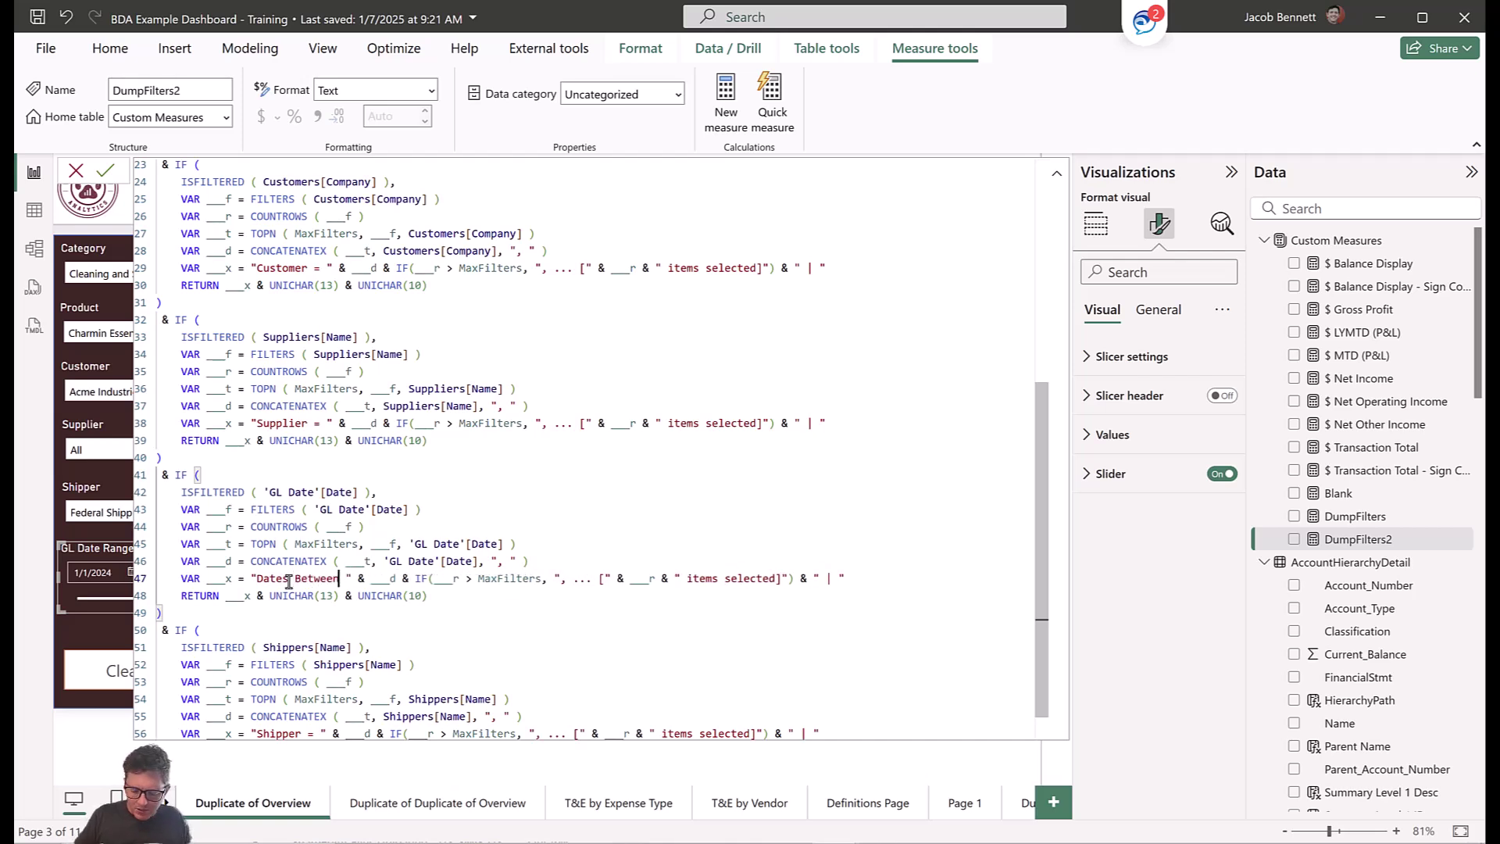
{"action": "type", "text": ":"}
{"action": "key", "text": "BackSpace"}
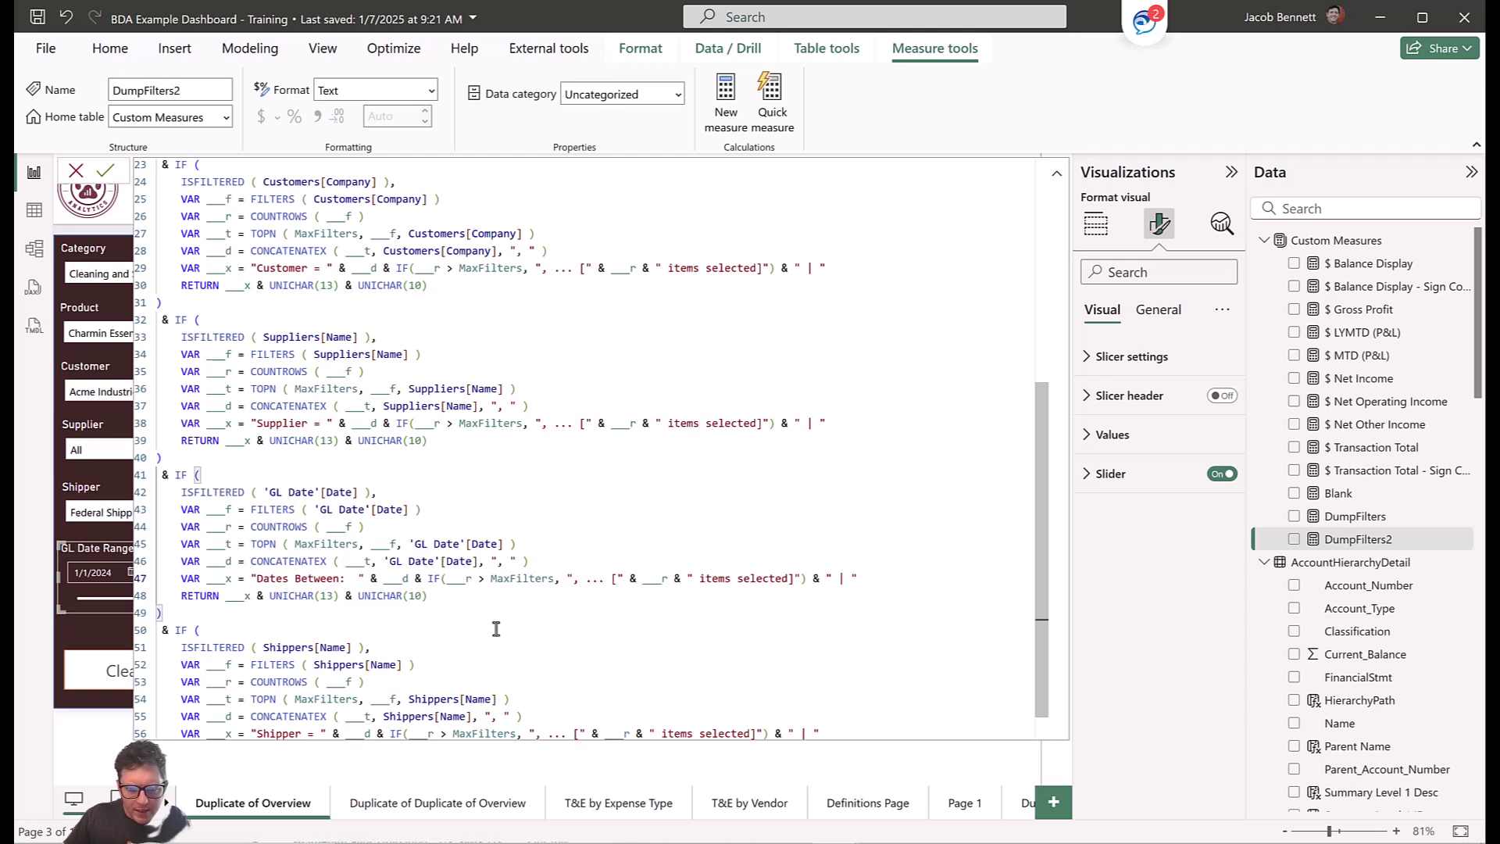
Replace the date list and items-selected expression in the date filter's text with MIN('GL Date'[Date]), commit the measure and close the formula editor.
{"action": "left_click_drag", "start_coordinate": [809, 579], "coordinate": [385, 578]}
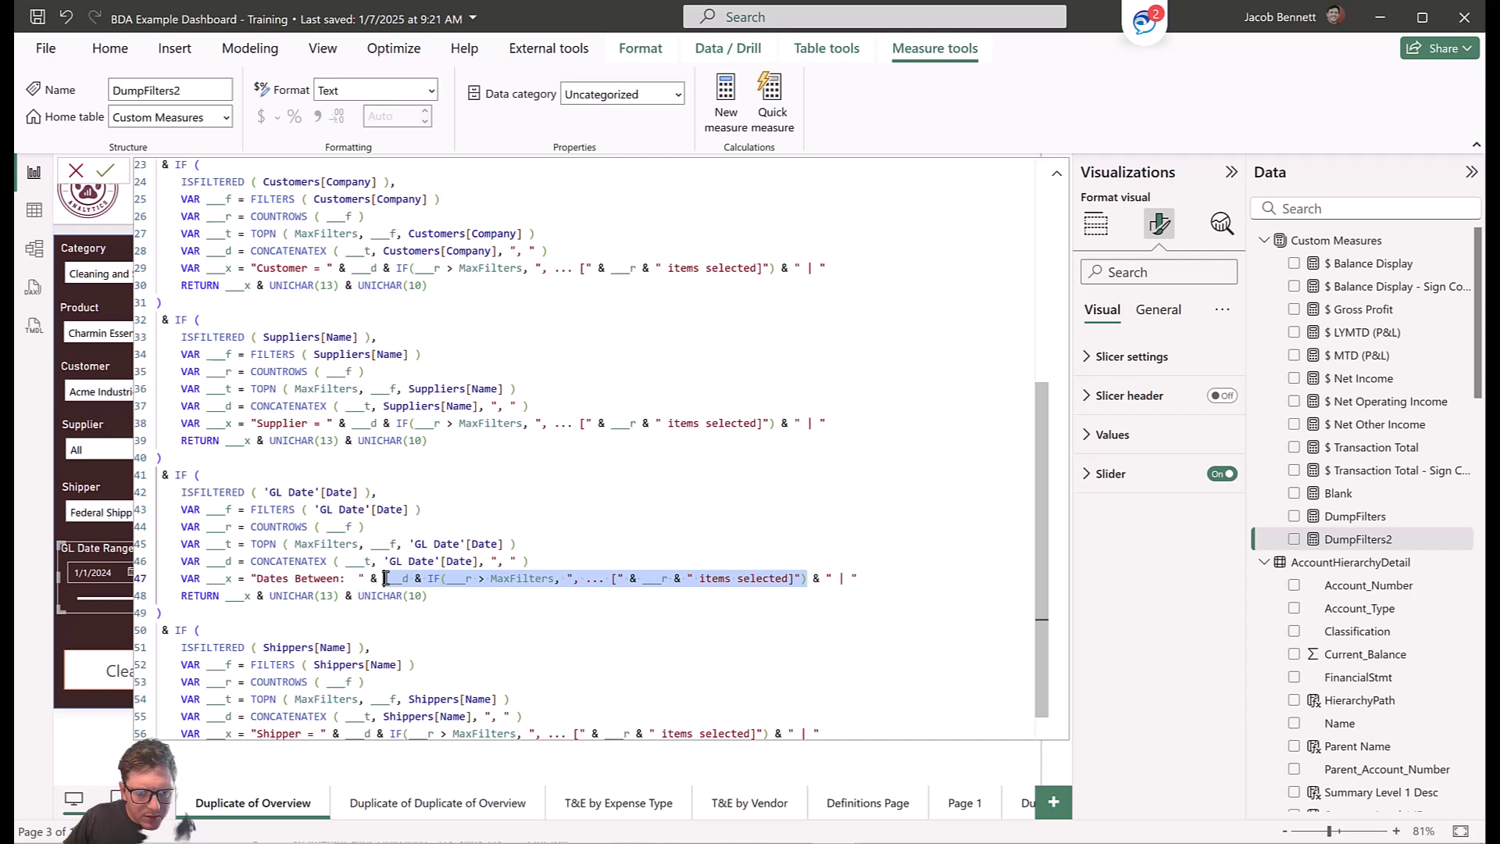
{"action": "key", "text": "Delete"}
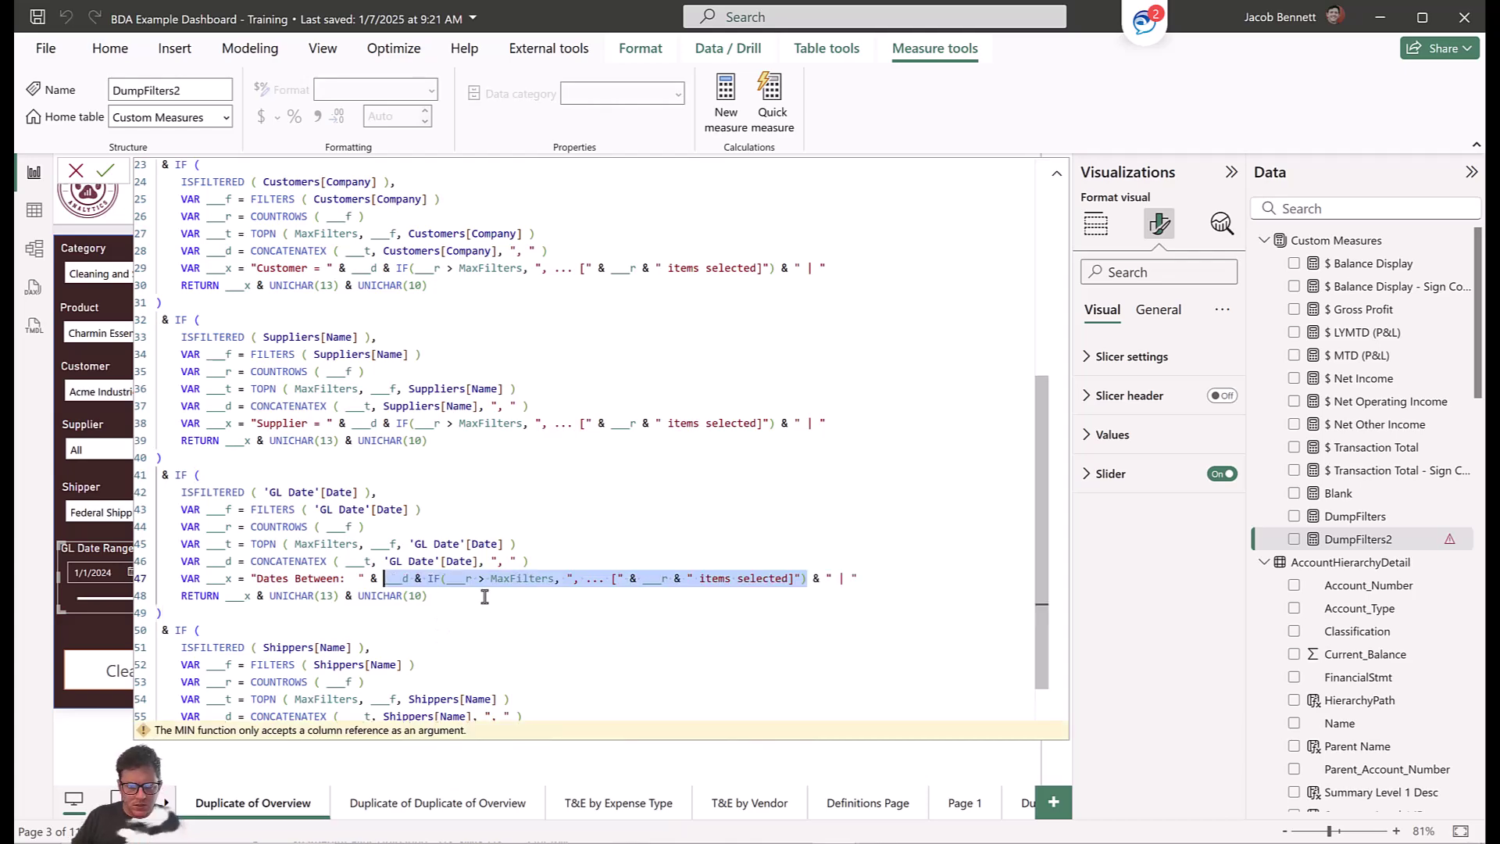
{"action": "type", "text": "MIN"}
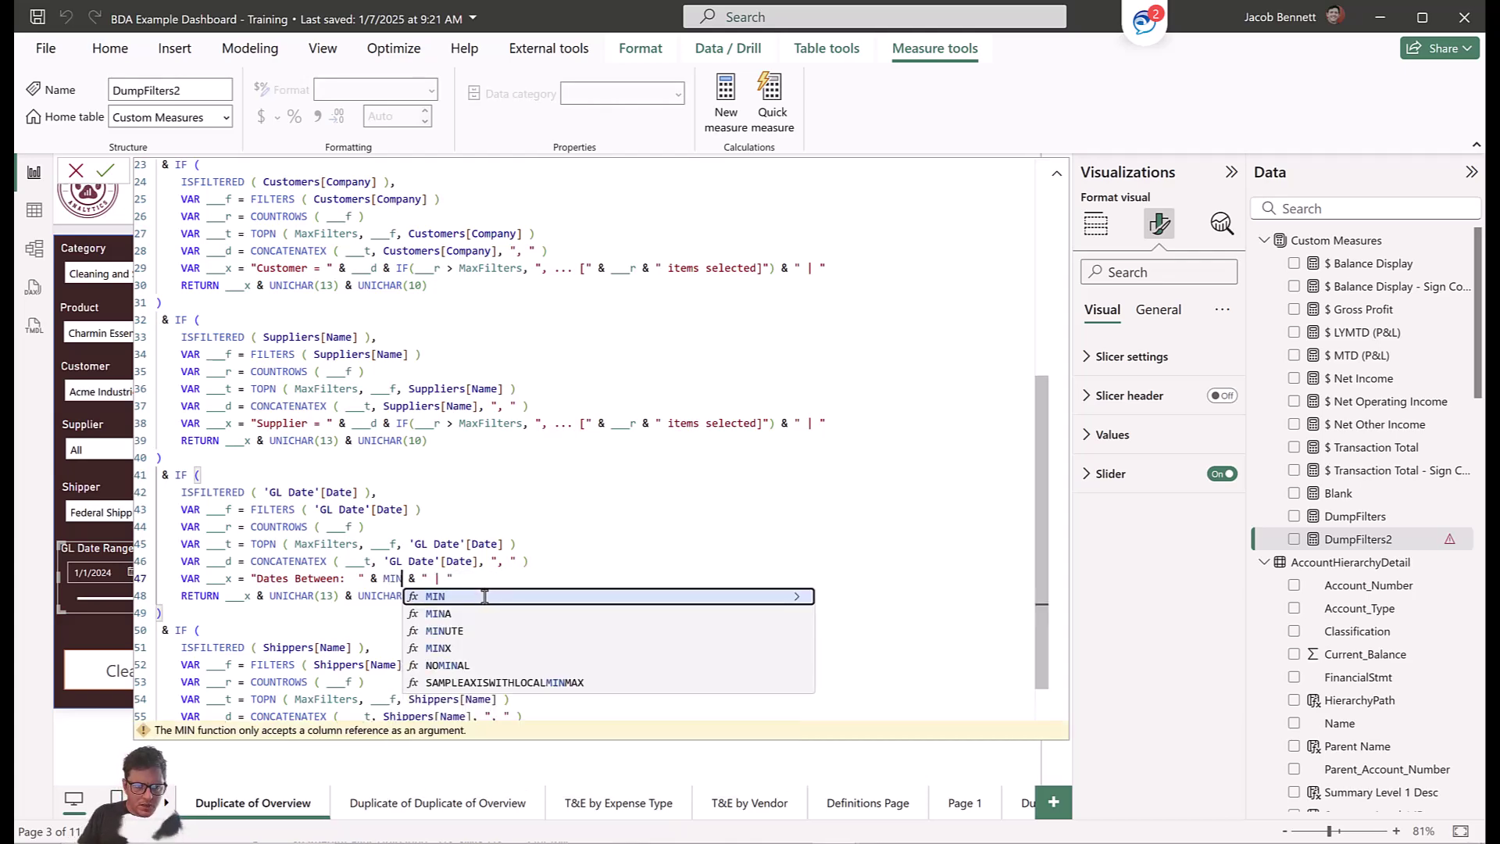
{"action": "type", "text": "('GL Date'[Date]"}
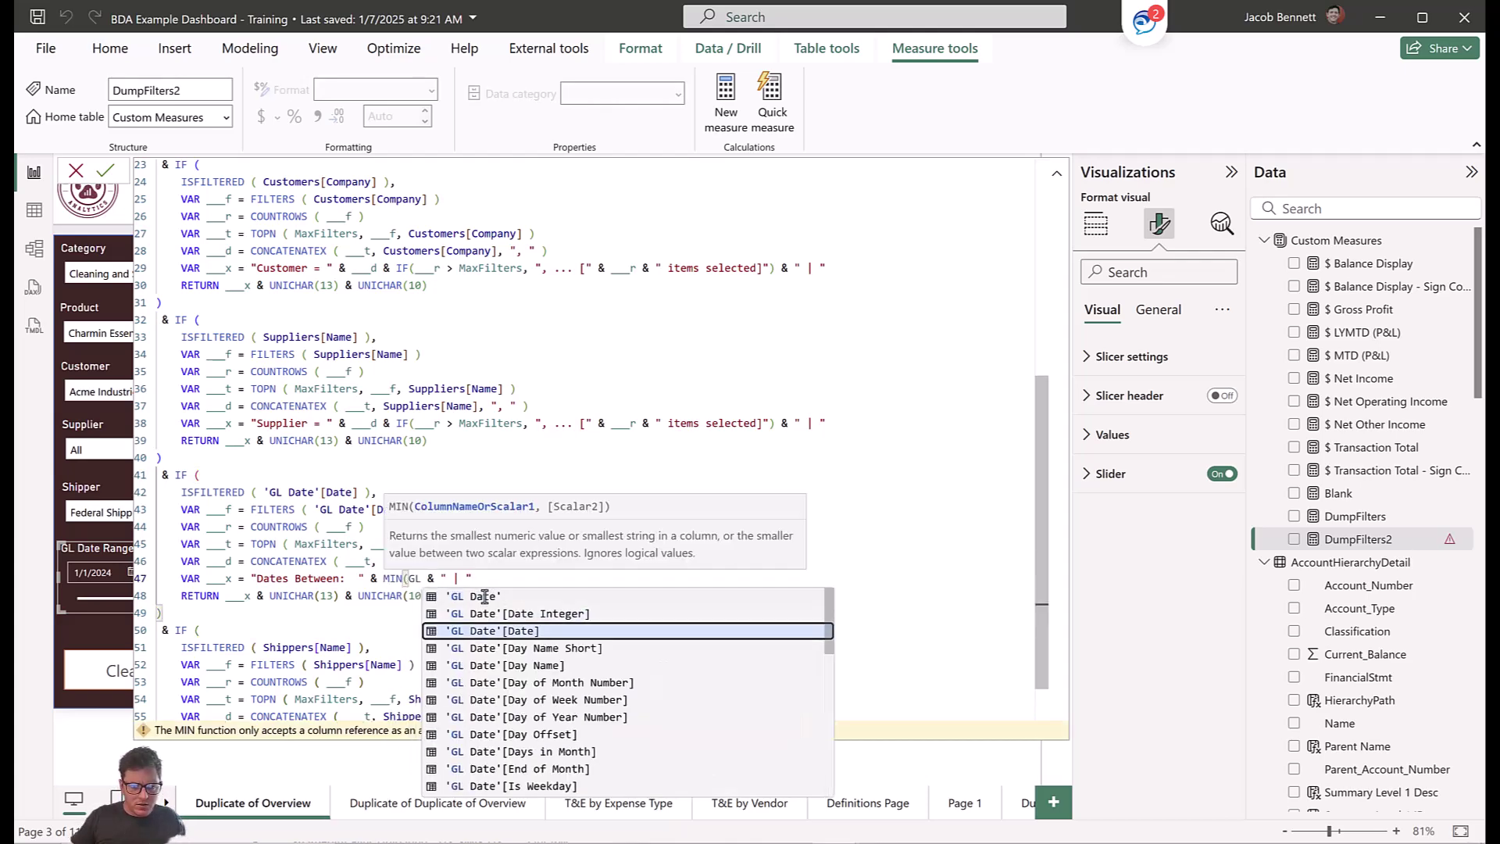
{"action": "type", "text": ")"}
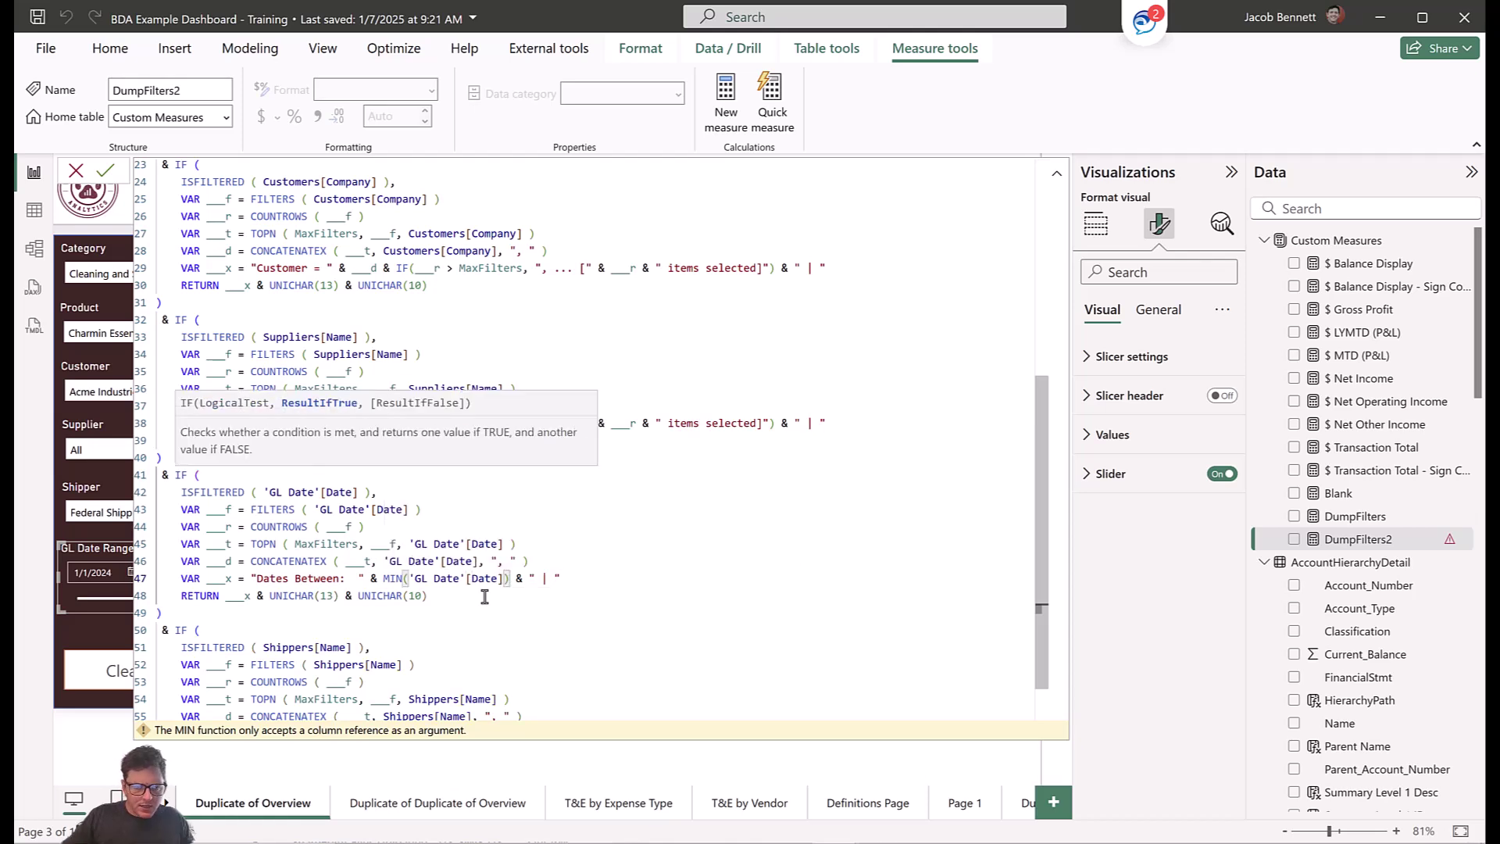
{"action": "left_click", "coordinate": [107, 172]}
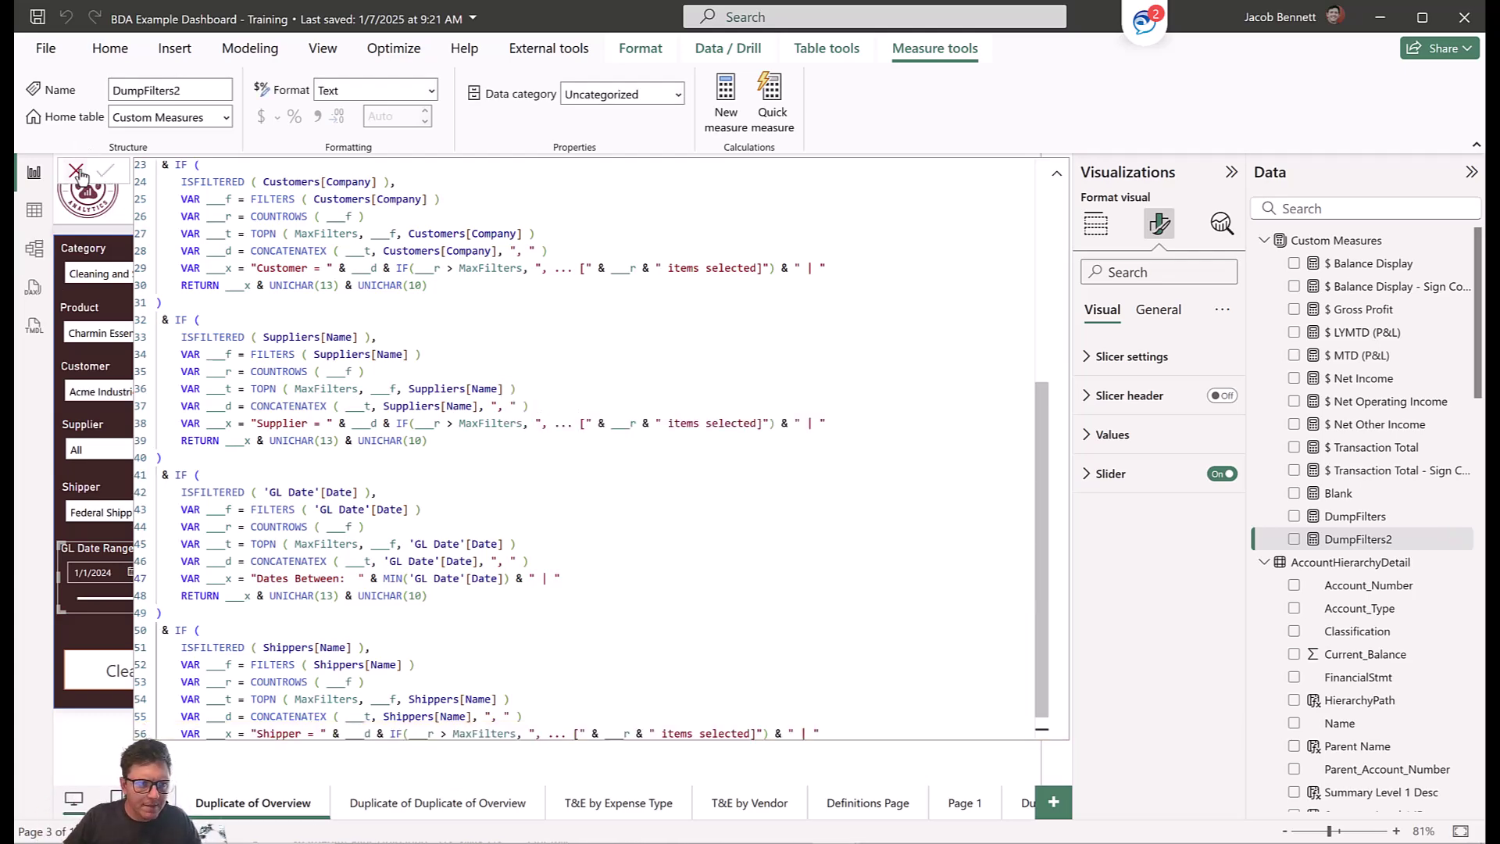
{"action": "left_click", "coordinate": [77, 171]}
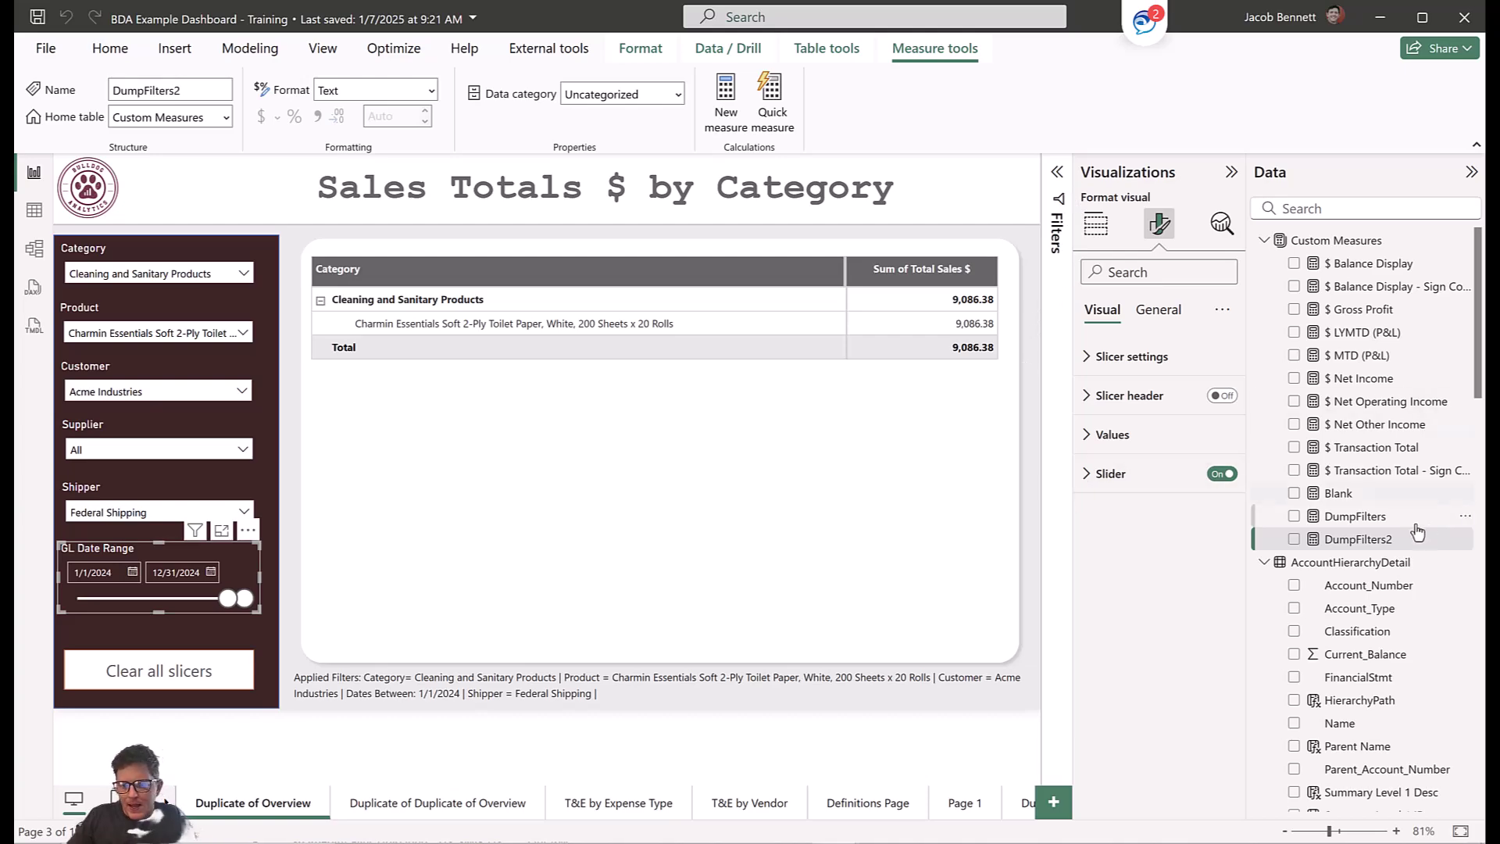
Reopen the DumpFilters2 formula and insert the text " and " after MIN('GL Date'[Date]) in the date filter's line.
{"action": "left_click", "coordinate": [1361, 517]}
{"action": "left_click", "coordinate": [1358, 539]}
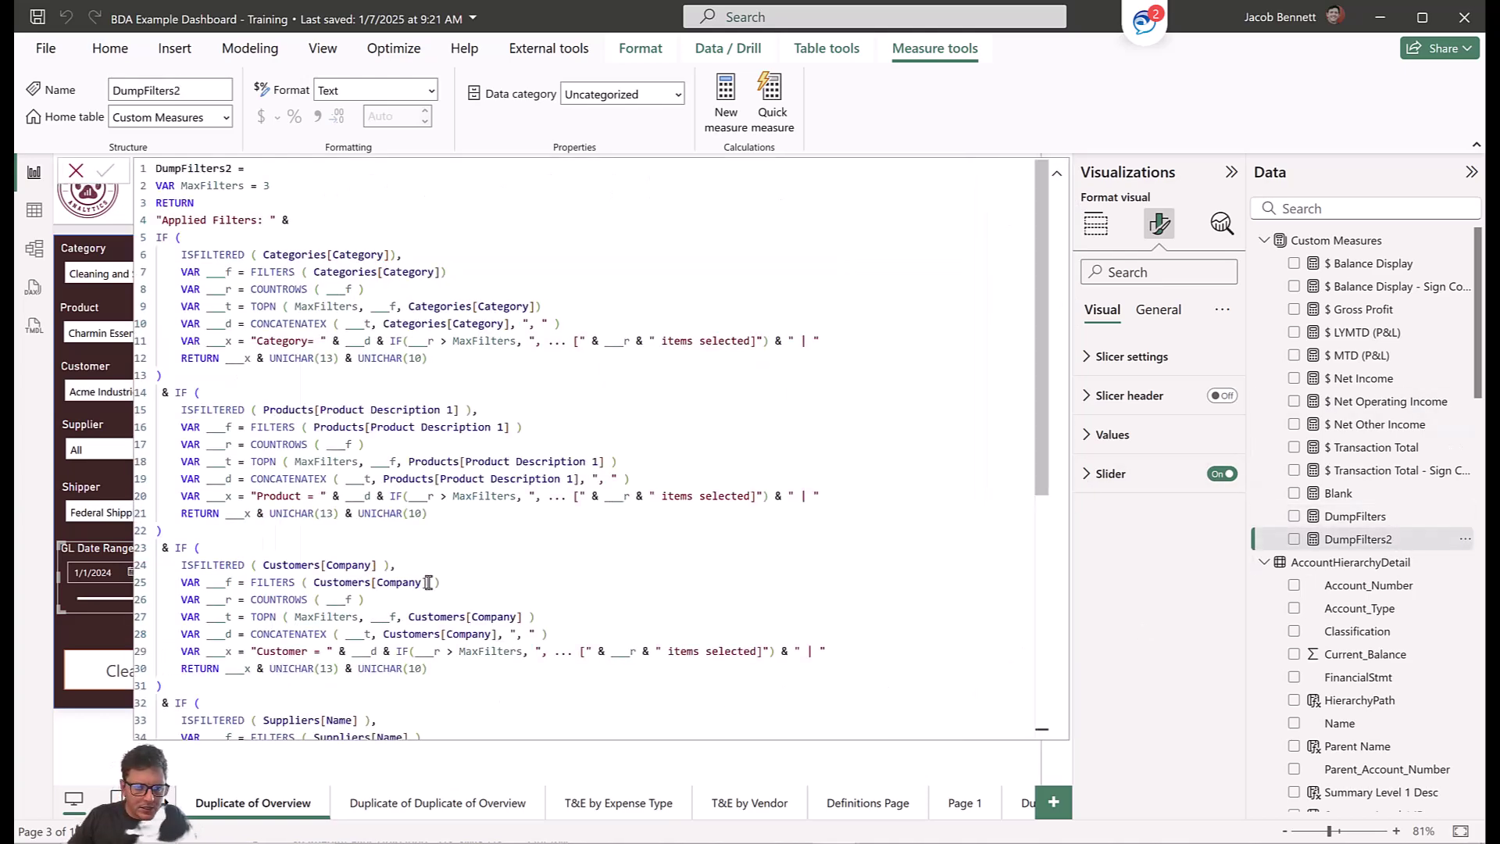
{"action": "scroll", "coordinate": [421, 585], "scroll_direction": "down", "scroll_amount": 4}
{"action": "scroll", "coordinate": [426, 582], "scroll_direction": "down", "scroll_amount": 4}
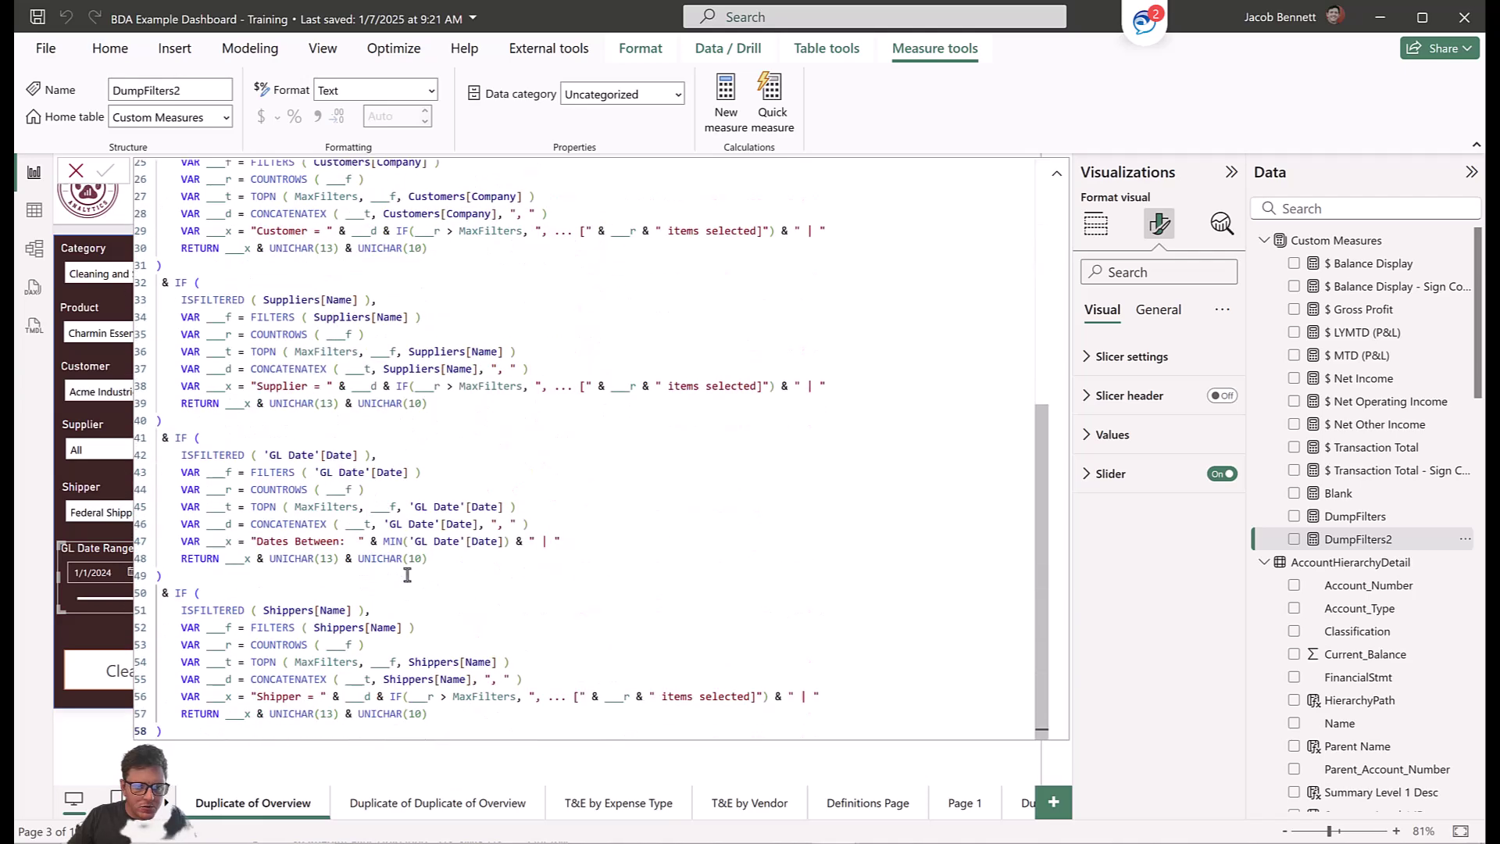
{"action": "left_click", "coordinate": [531, 545]}
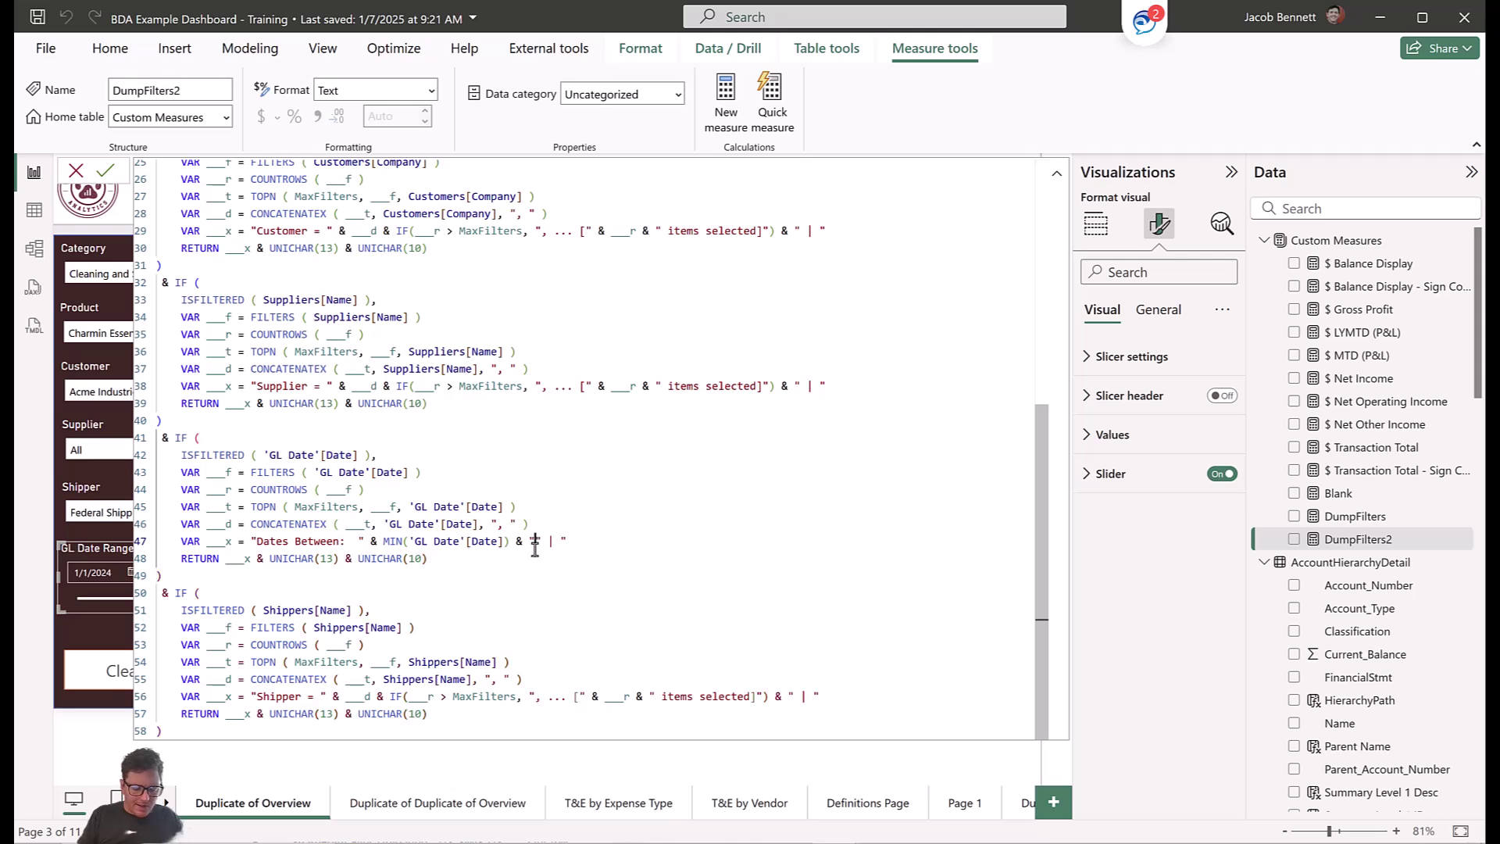
{"action": "type", "text": "and \""}
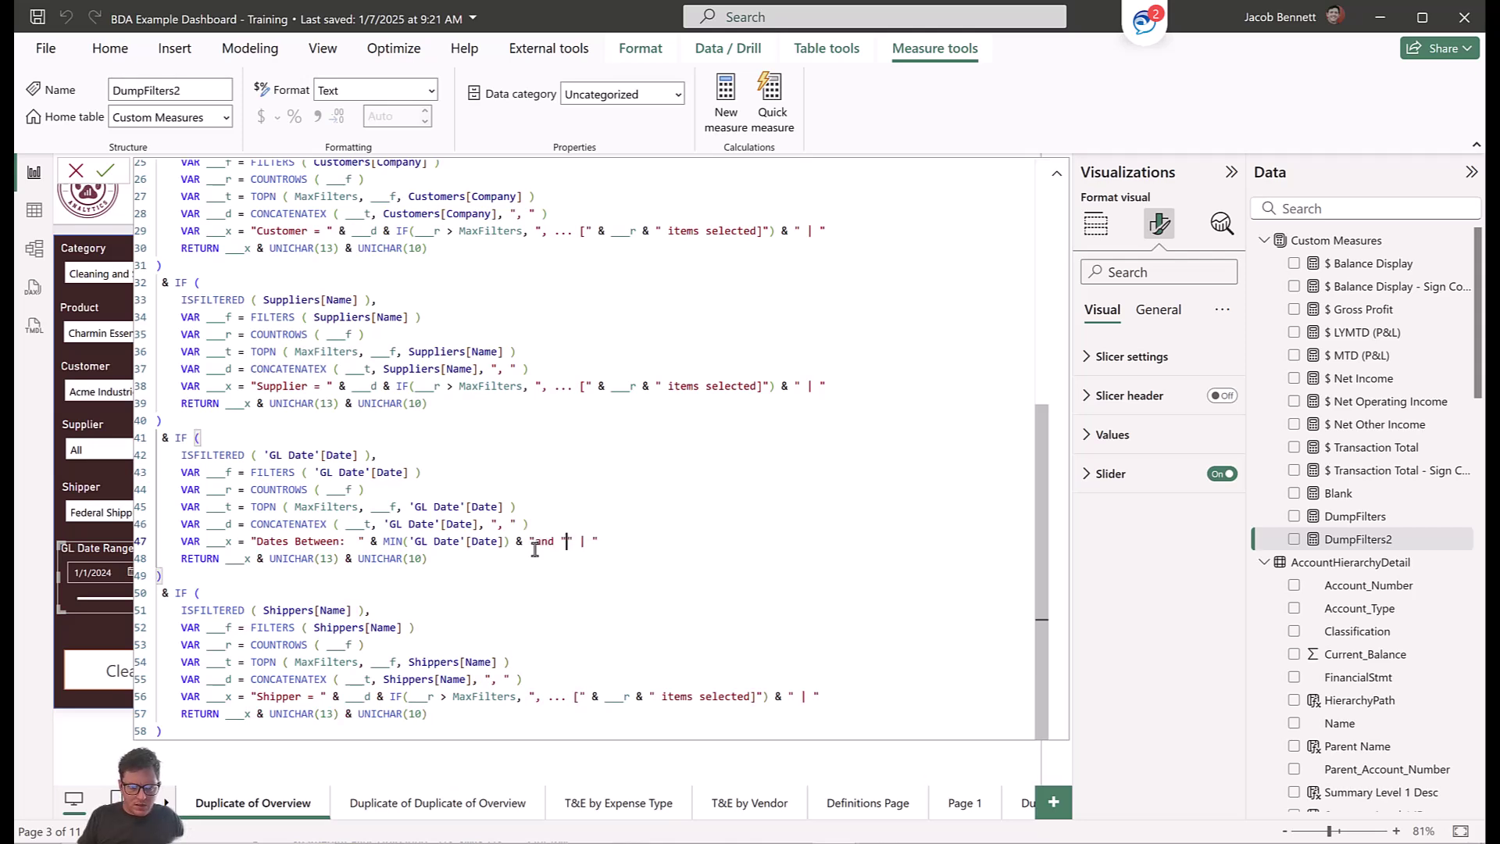
{"action": "type", "text": "\""}
{"action": "left_click", "coordinate": [534, 550]}
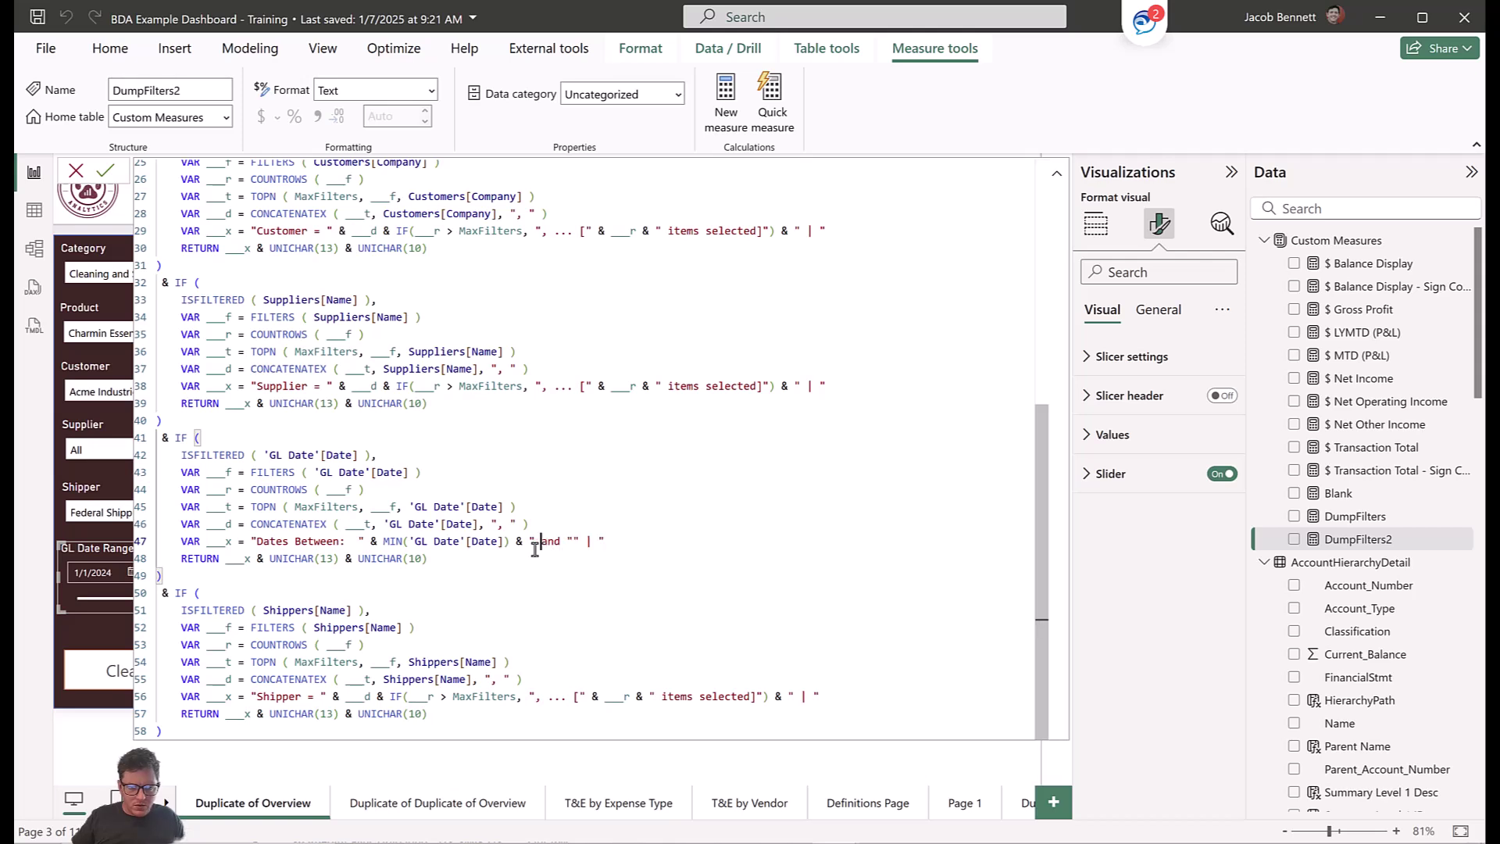
Join MAX('GL Date'[Date]) with ampersands between the " and " text and the closing " | " separator in the date filter's line.
{"action": "key", "text": "Right"}
{"action": "key", "text": "Right"}
{"action": "key", "text": "Right"}
{"action": "key", "text": "Left"}
{"action": "type", "text": "MAX("}
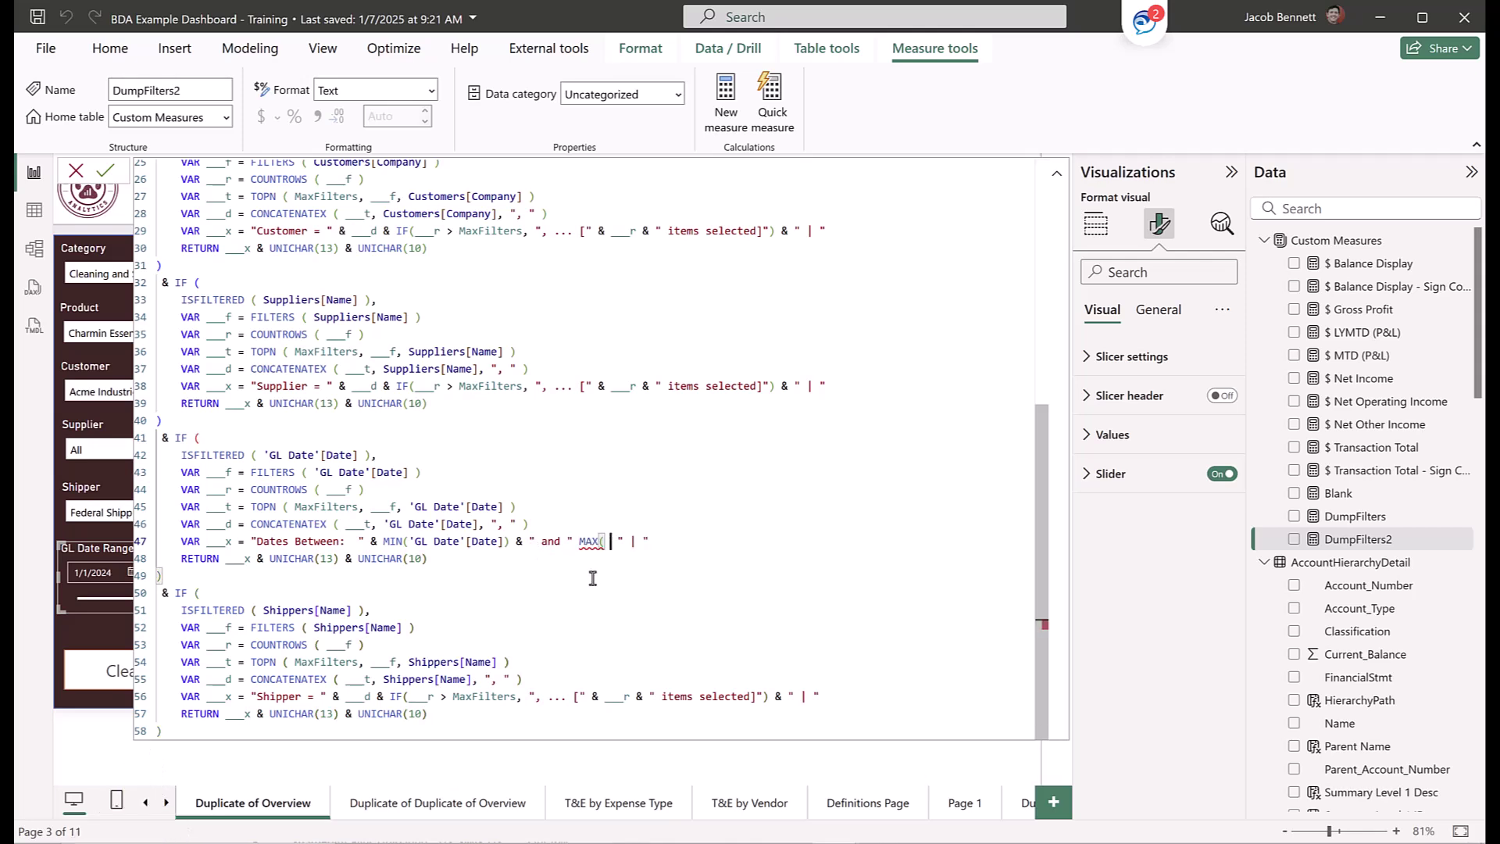
{"action": "type", "text": " &"}
{"action": "key", "text": "Left"}
{"action": "type", "text": "GL"}
{"action": "key", "text": "BackSpace"}
{"action": "key", "text": "BackSpace"}
{"action": "type", "text": "'GL Date'[Date]"}
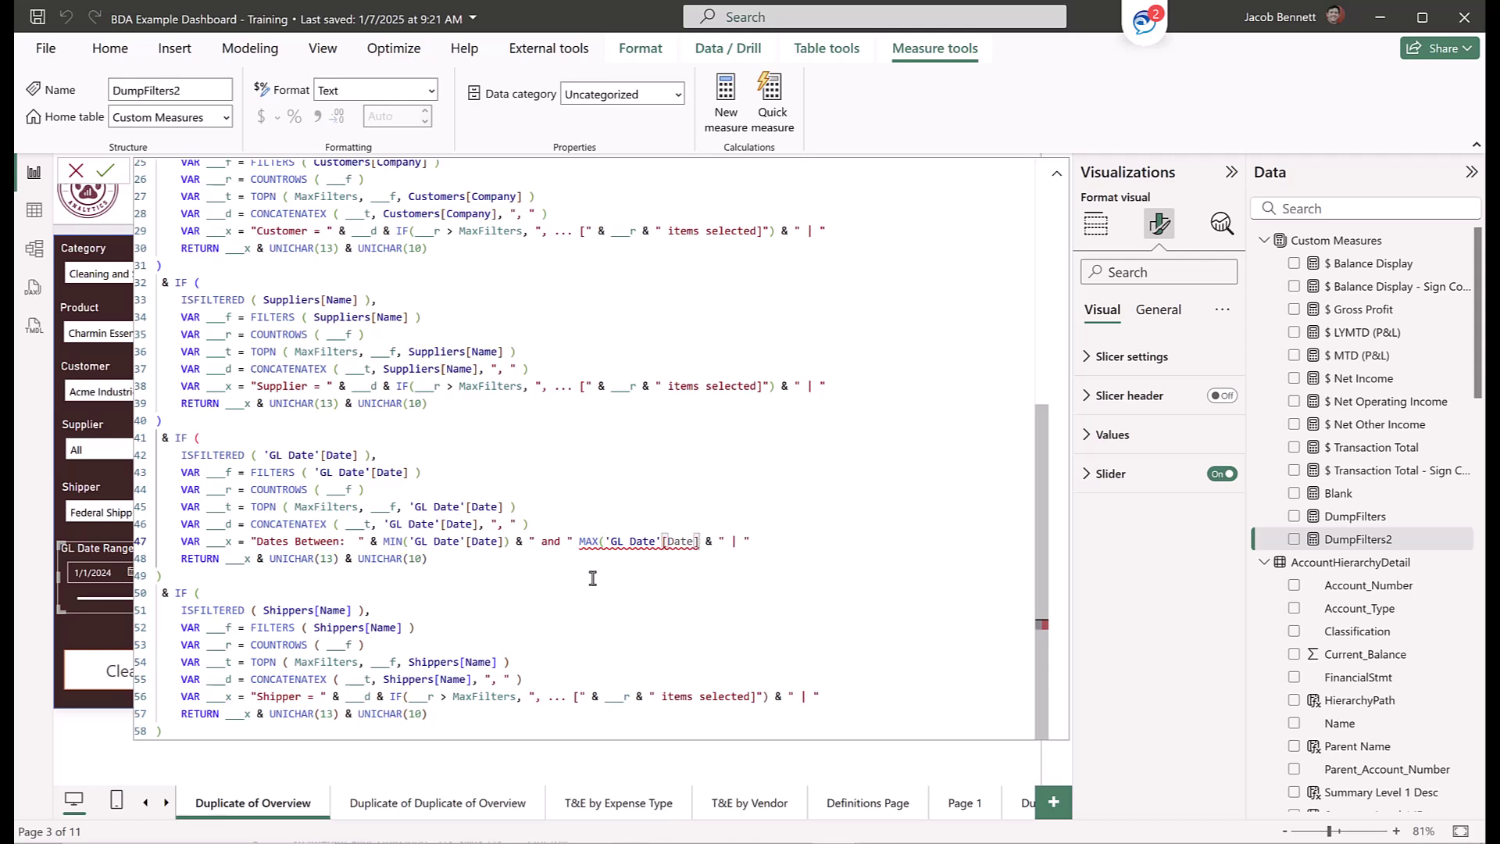
{"action": "type", "text": ")"}
{"action": "double_click", "coordinate": [590, 542]}
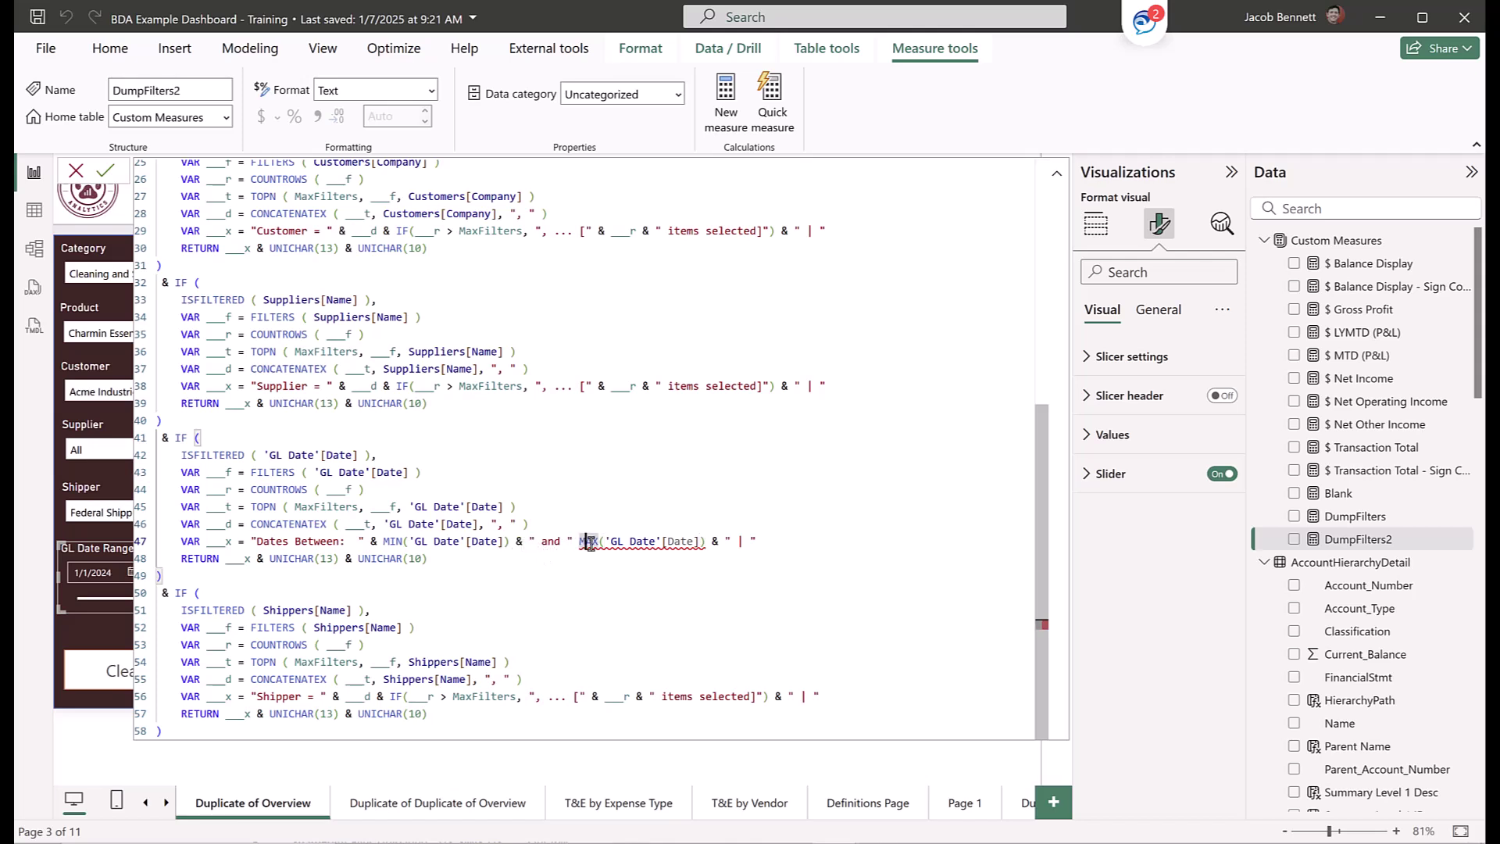
{"action": "key", "text": "Left"}
{"action": "type", "text": "&"}
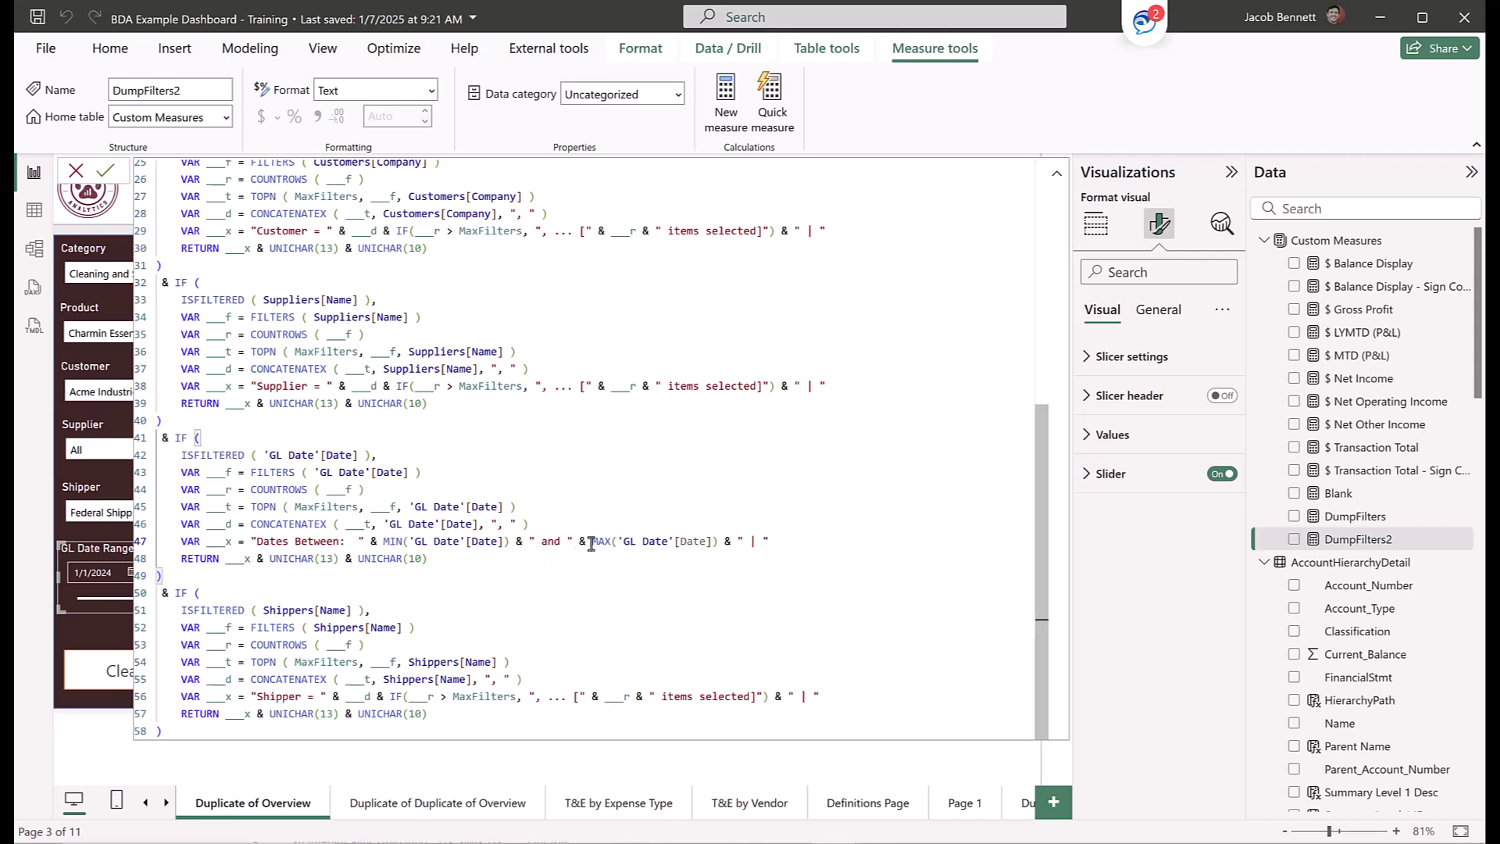
Commit the DumpFilters2 measure and set the start date of the GL Date Range slicer to 1/24/2024.
{"action": "left_click", "coordinate": [104, 171]}
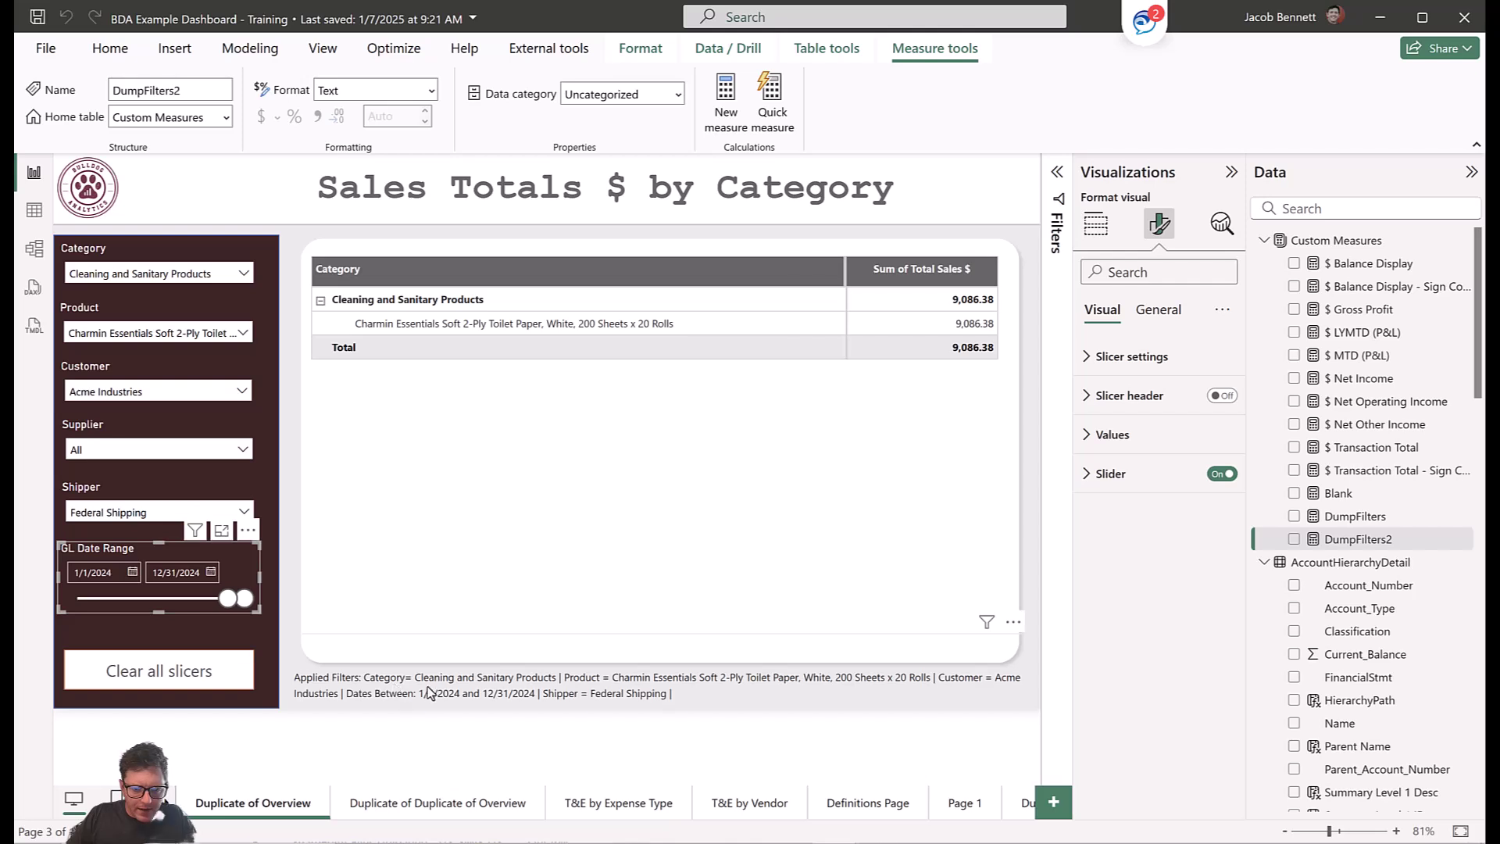
{"action": "left_click", "coordinate": [132, 572]}
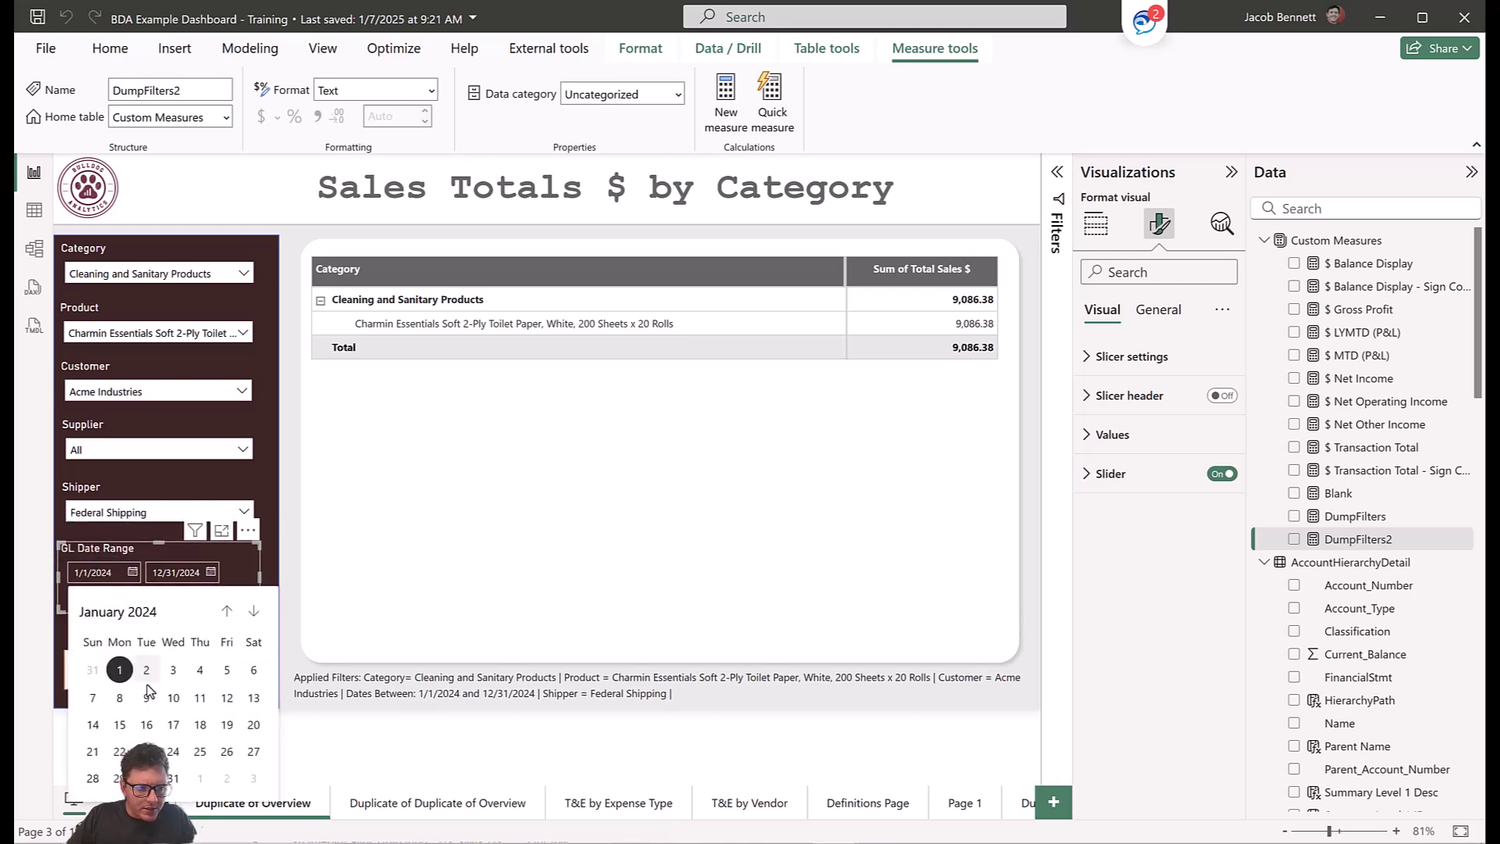
{"action": "key", "text": "Return"}
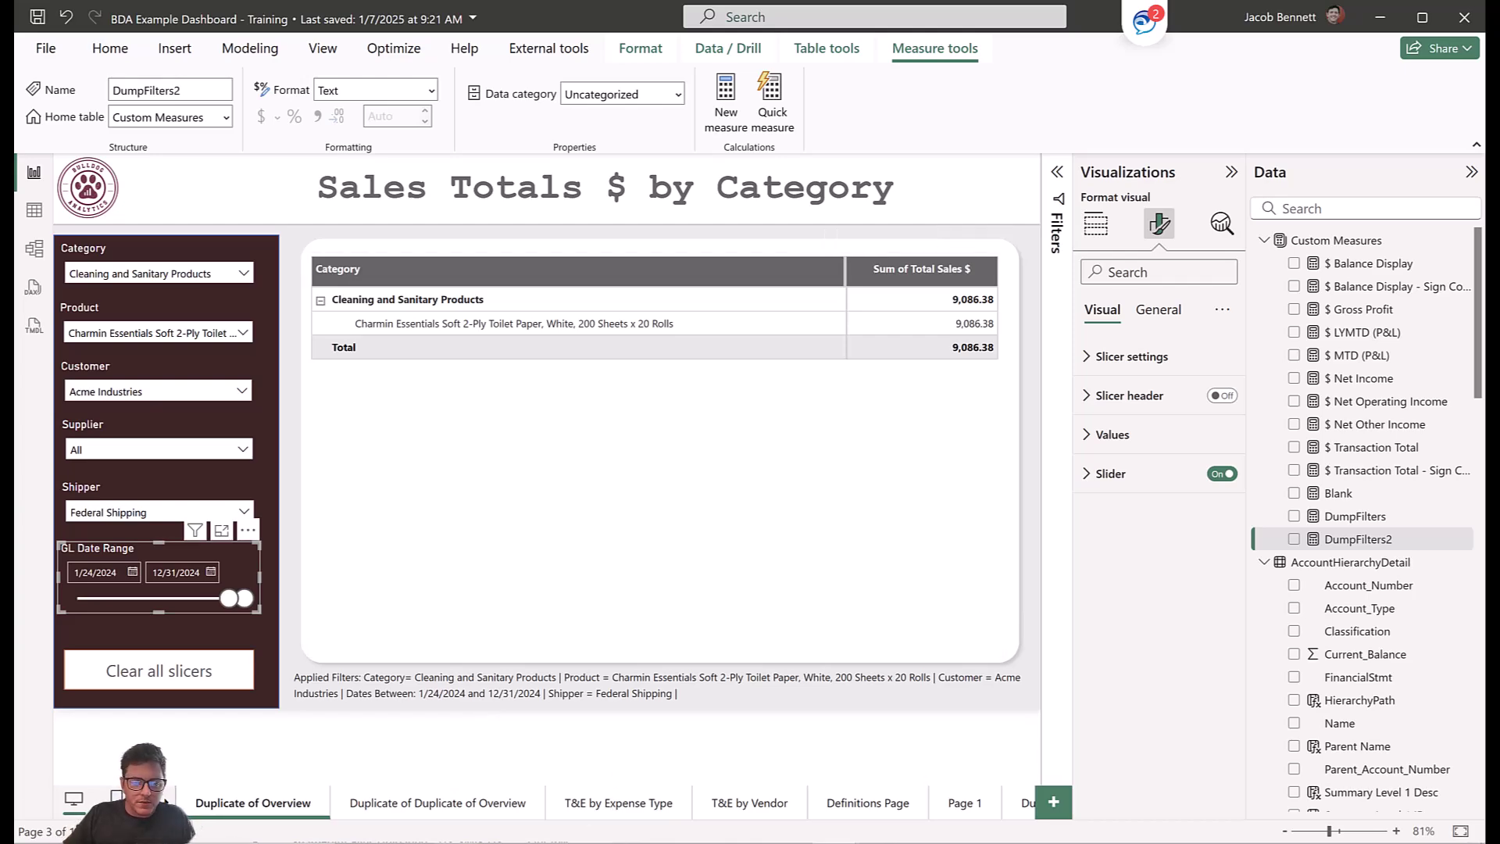
Switch to the Chrome browser, open yaytext.com and enter the sample text "Hello text string my old friend." for styling.
{"action": "left_click", "coordinate": [617, 843]}
{"action": "left_click", "coordinate": [442, 65]}
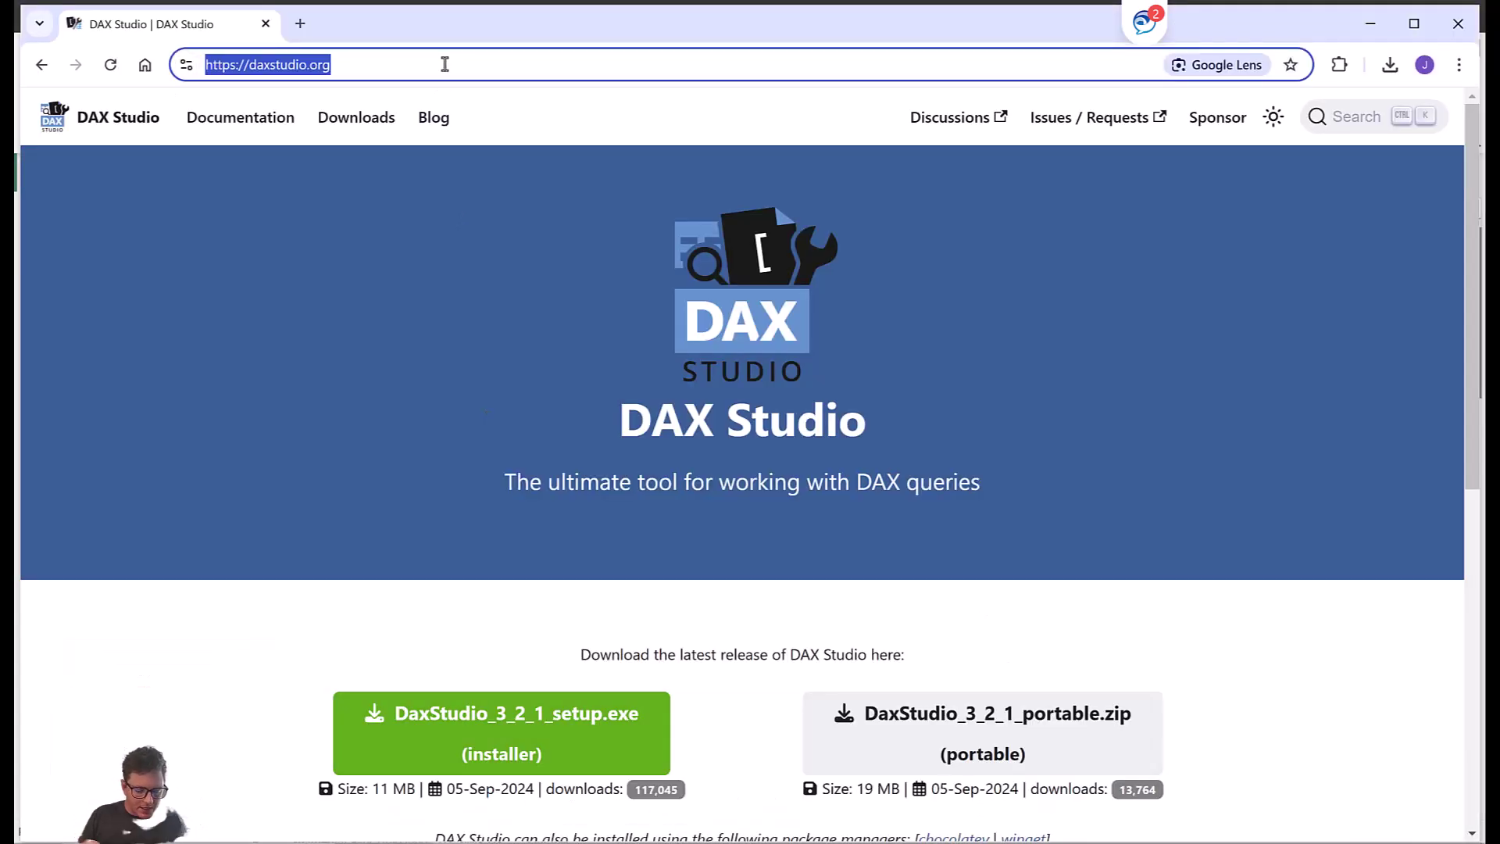
{"action": "type", "text": "yay"}
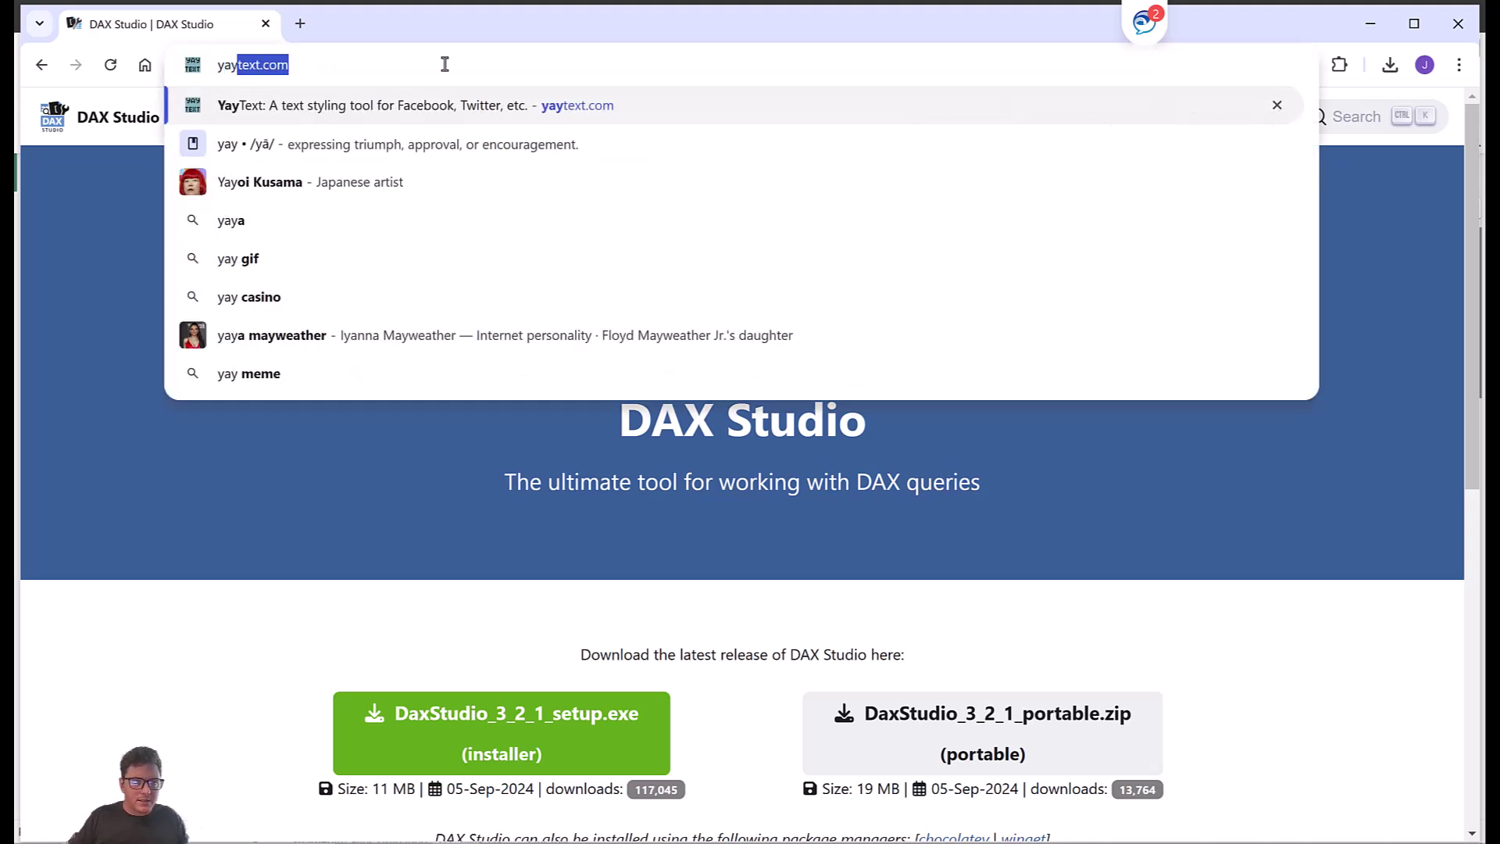
{"action": "key", "text": "Return"}
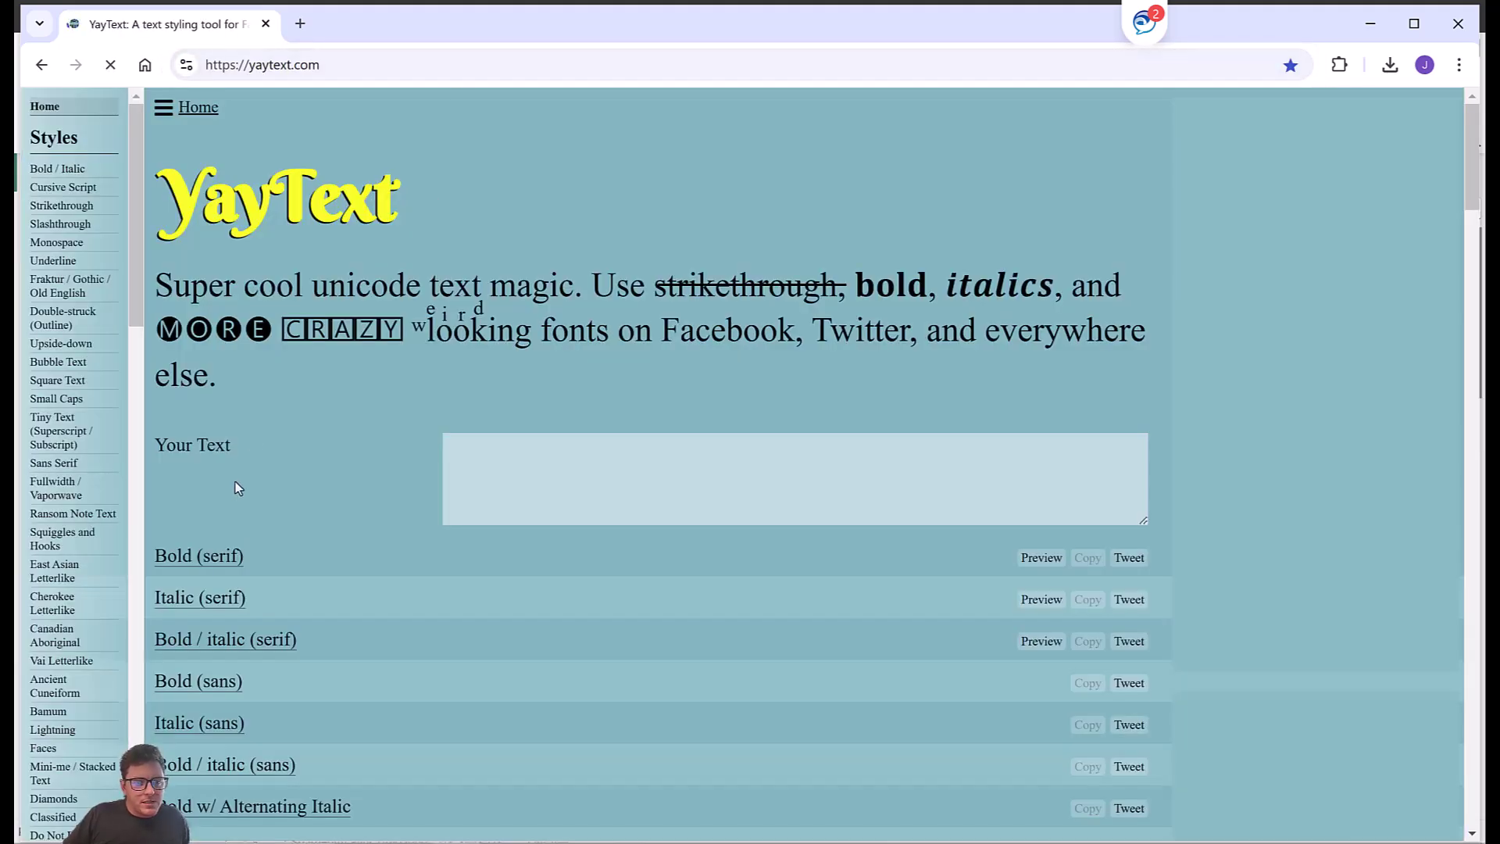
{"action": "left_click", "coordinate": [555, 467]}
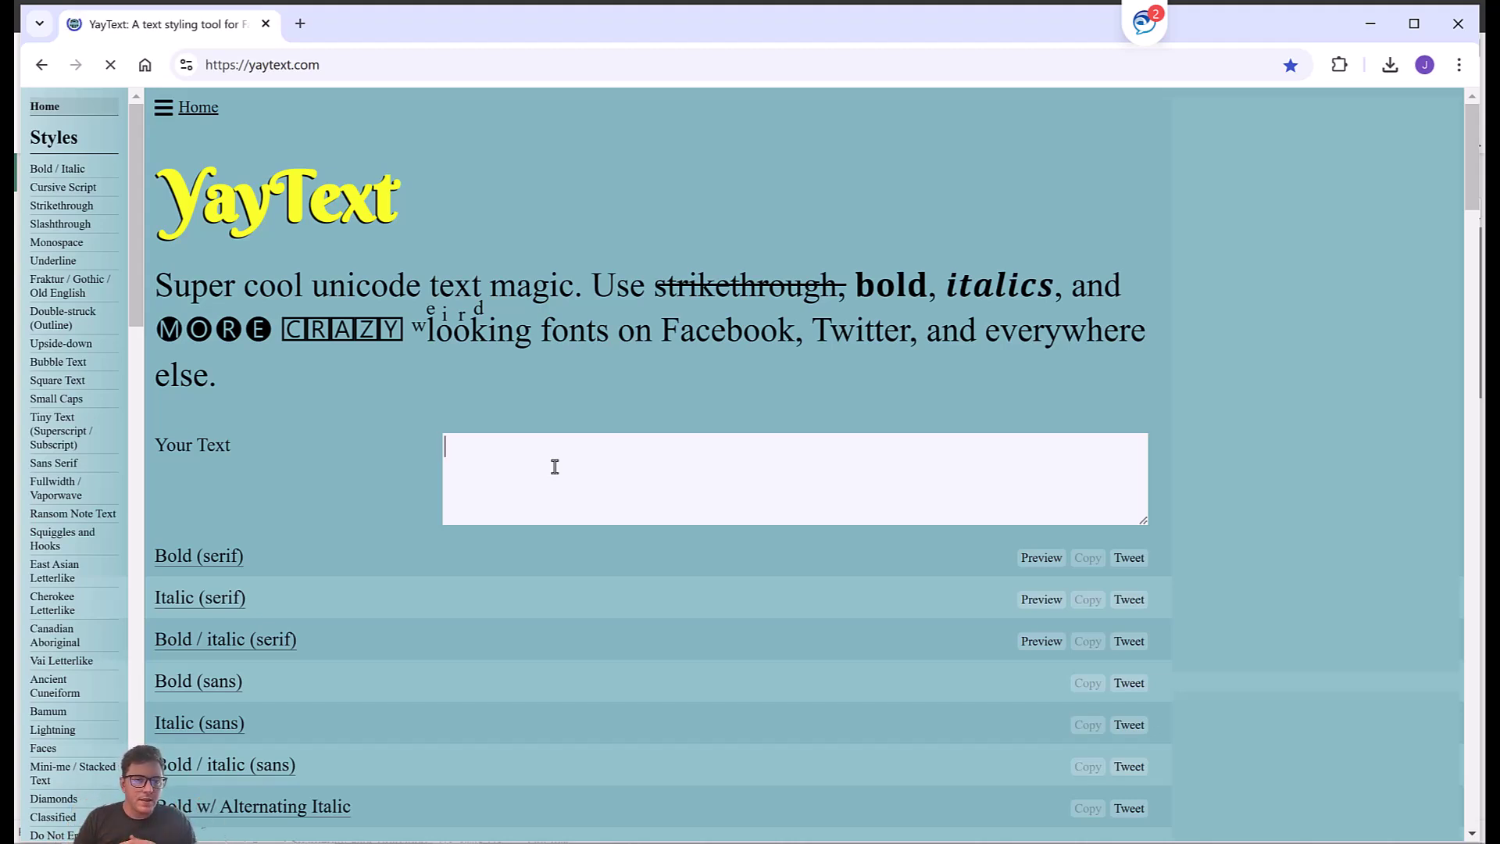
{"action": "type", "text": "Hello text string my old friend."}
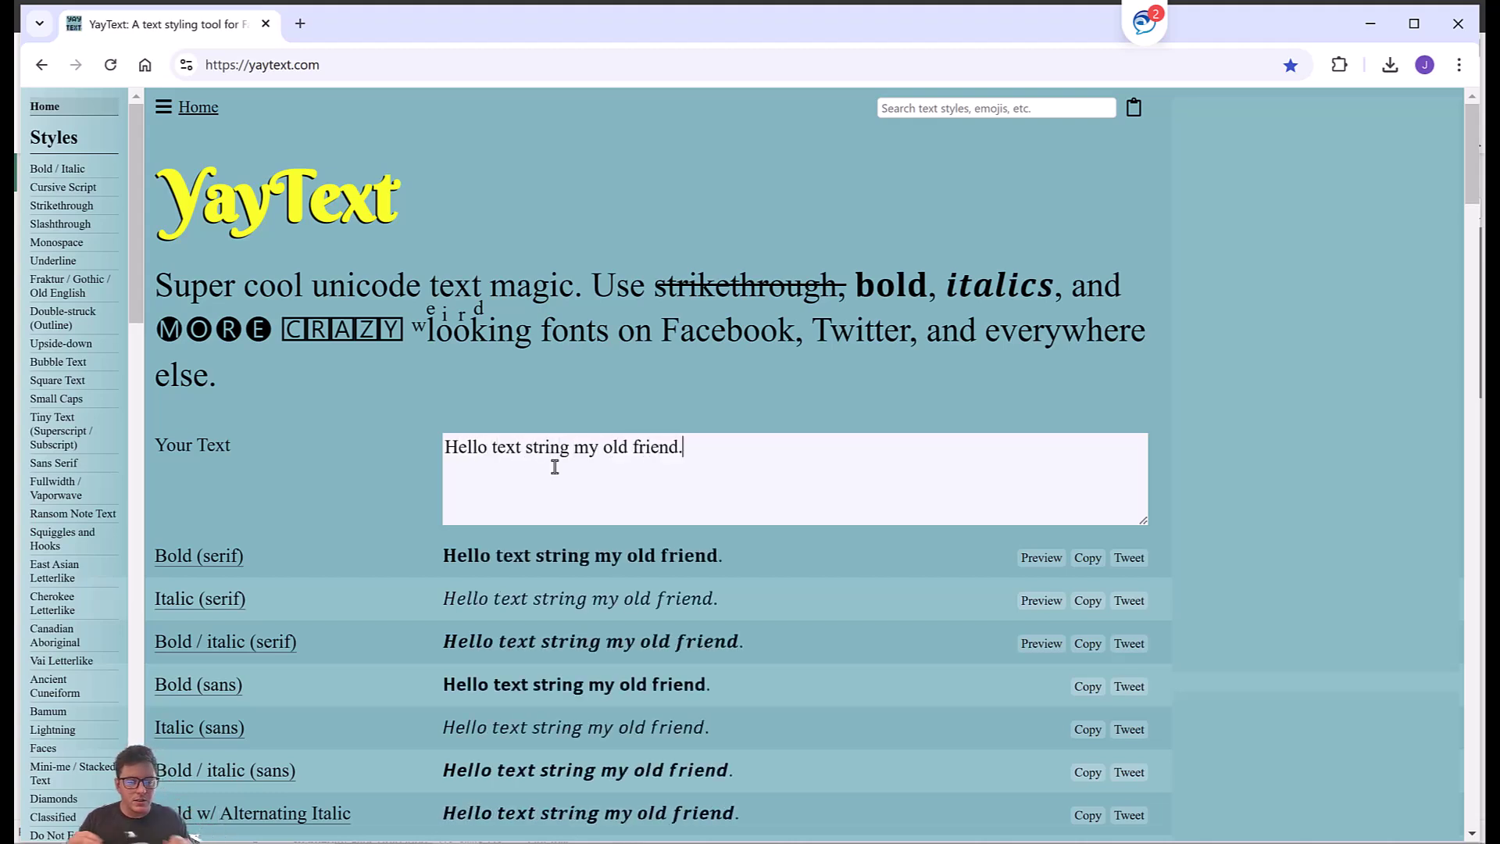
Replace the sample text with "Applied Filters:" and copy its Bold (sans) version.
{"action": "left_click_drag", "start_coordinate": [740, 452], "coordinate": [297, 446]}
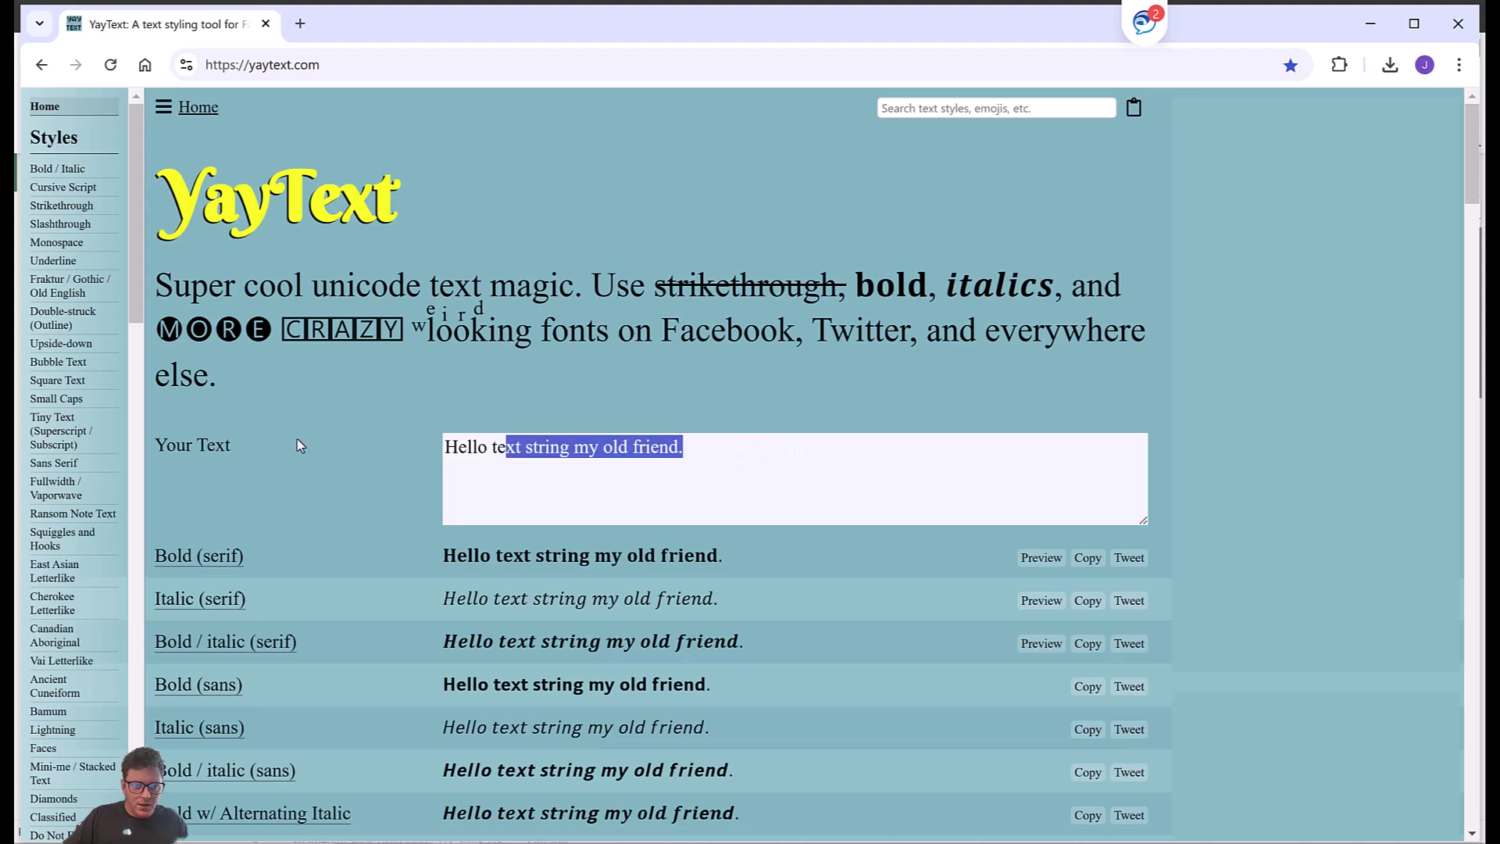
{"action": "type", "text": "Applie"}
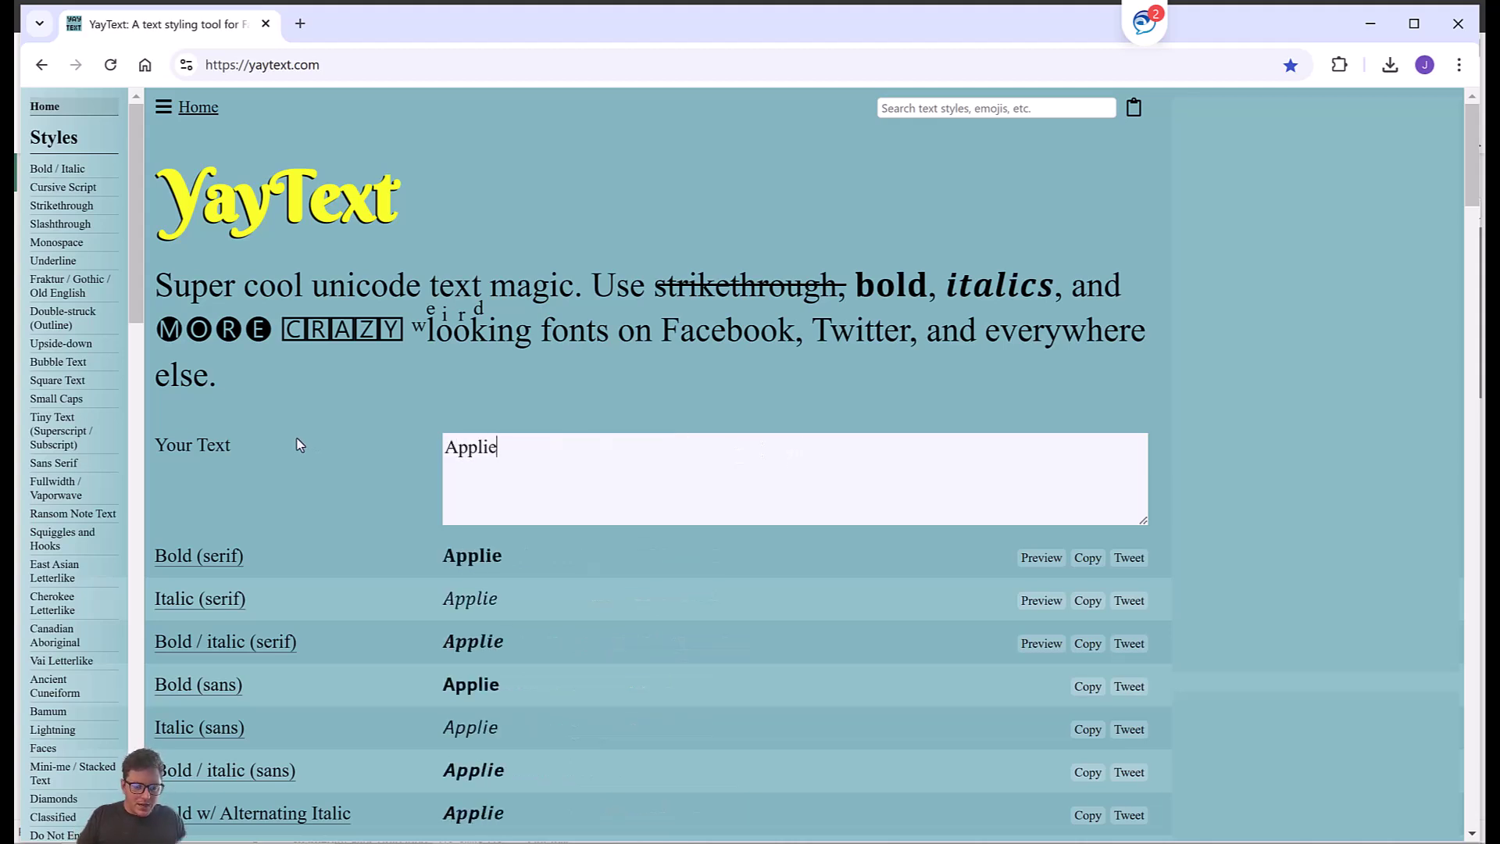
{"action": "type", "text": "d Filter"}
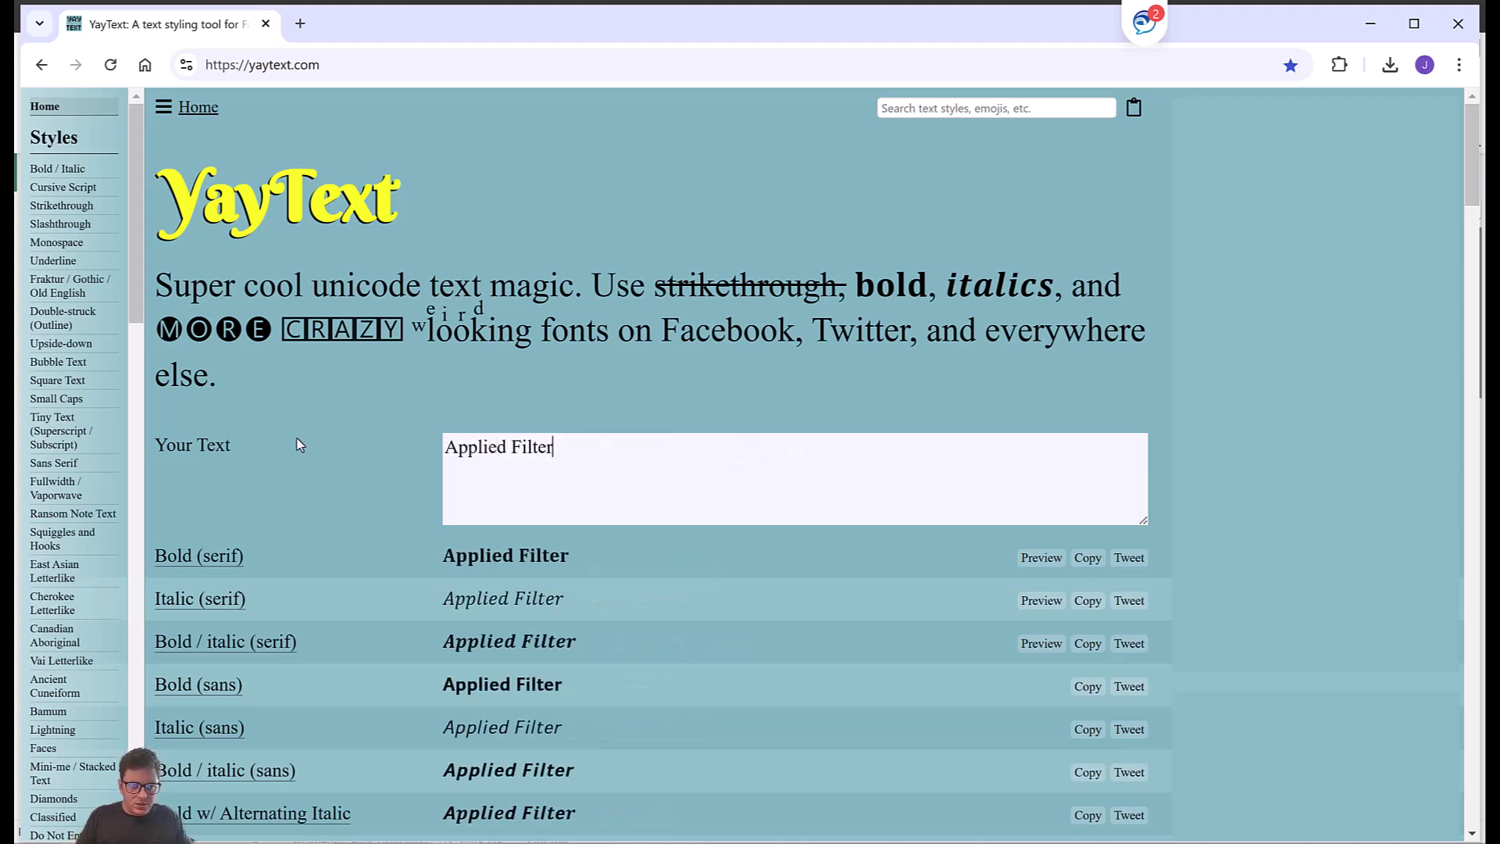
{"action": "type", "text": "s:"}
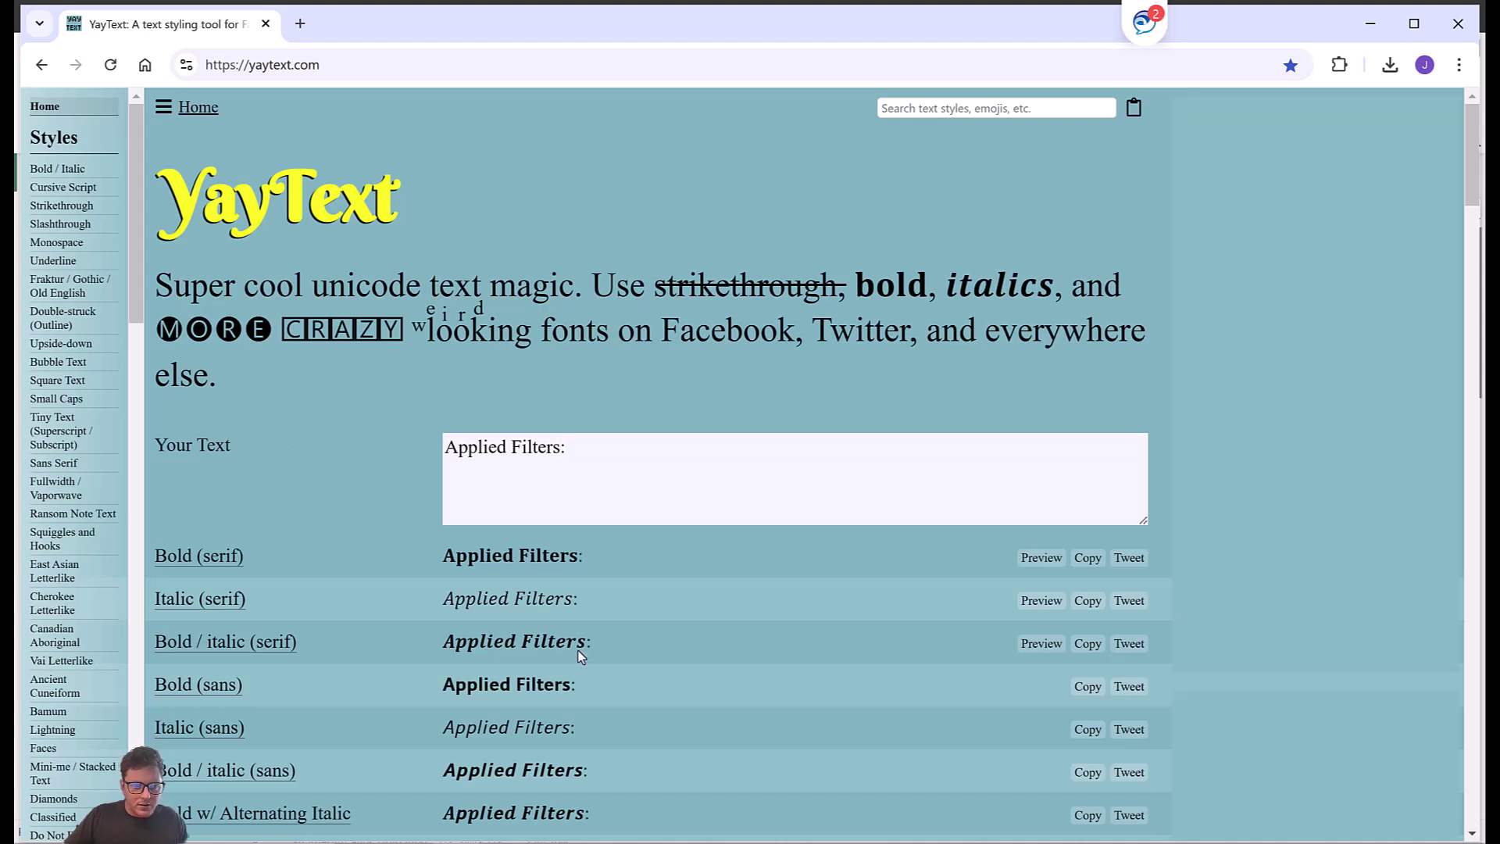
{"action": "left_click_drag", "start_coordinate": [583, 696], "coordinate": [485, 685]}
{"action": "left_click", "coordinate": [594, 687]}
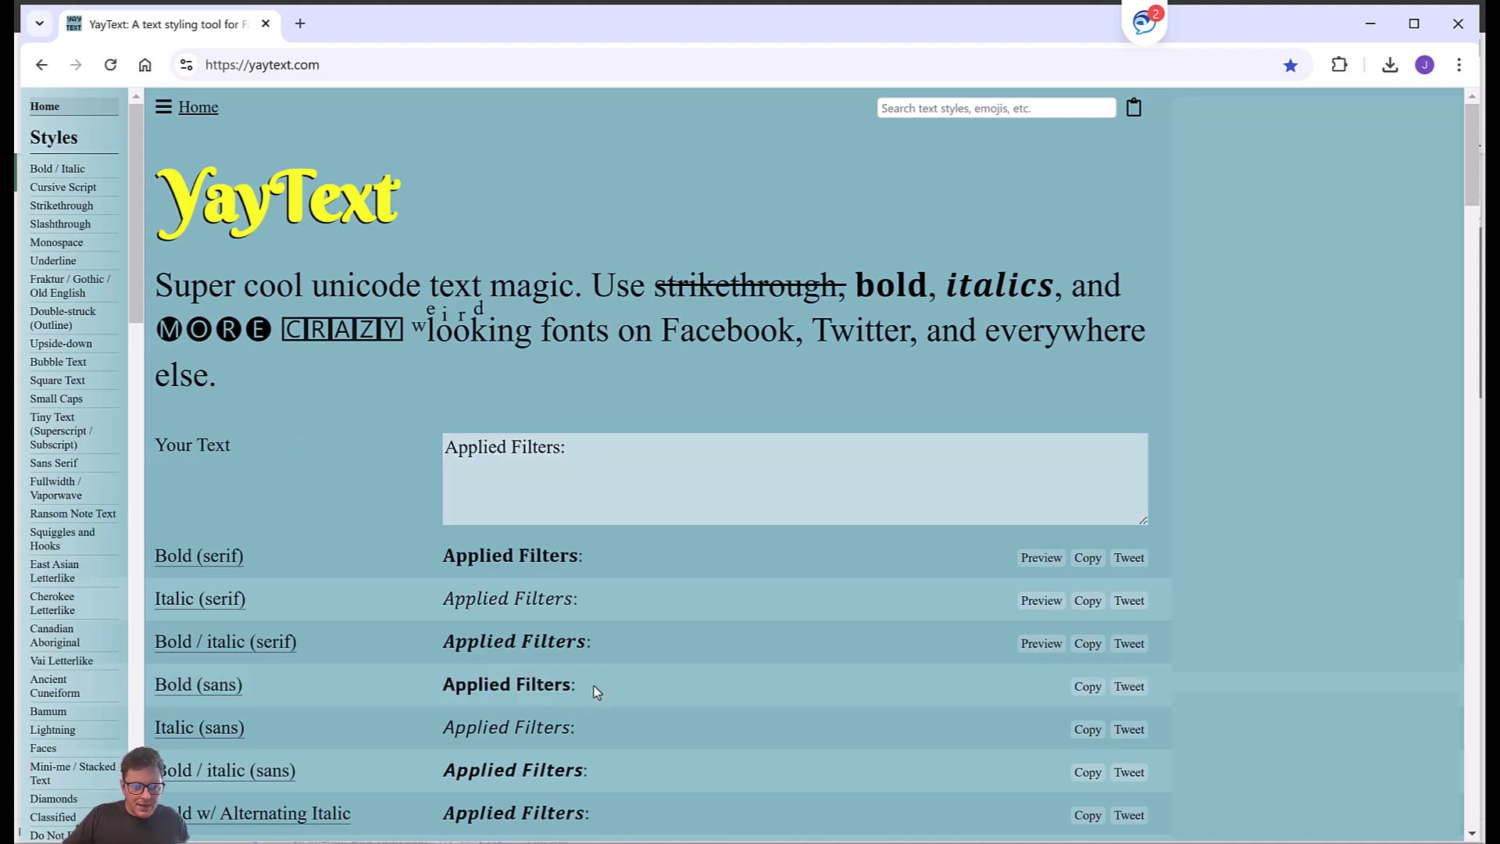
{"action": "left_click_drag", "start_coordinate": [595, 692], "coordinate": [438, 707]}
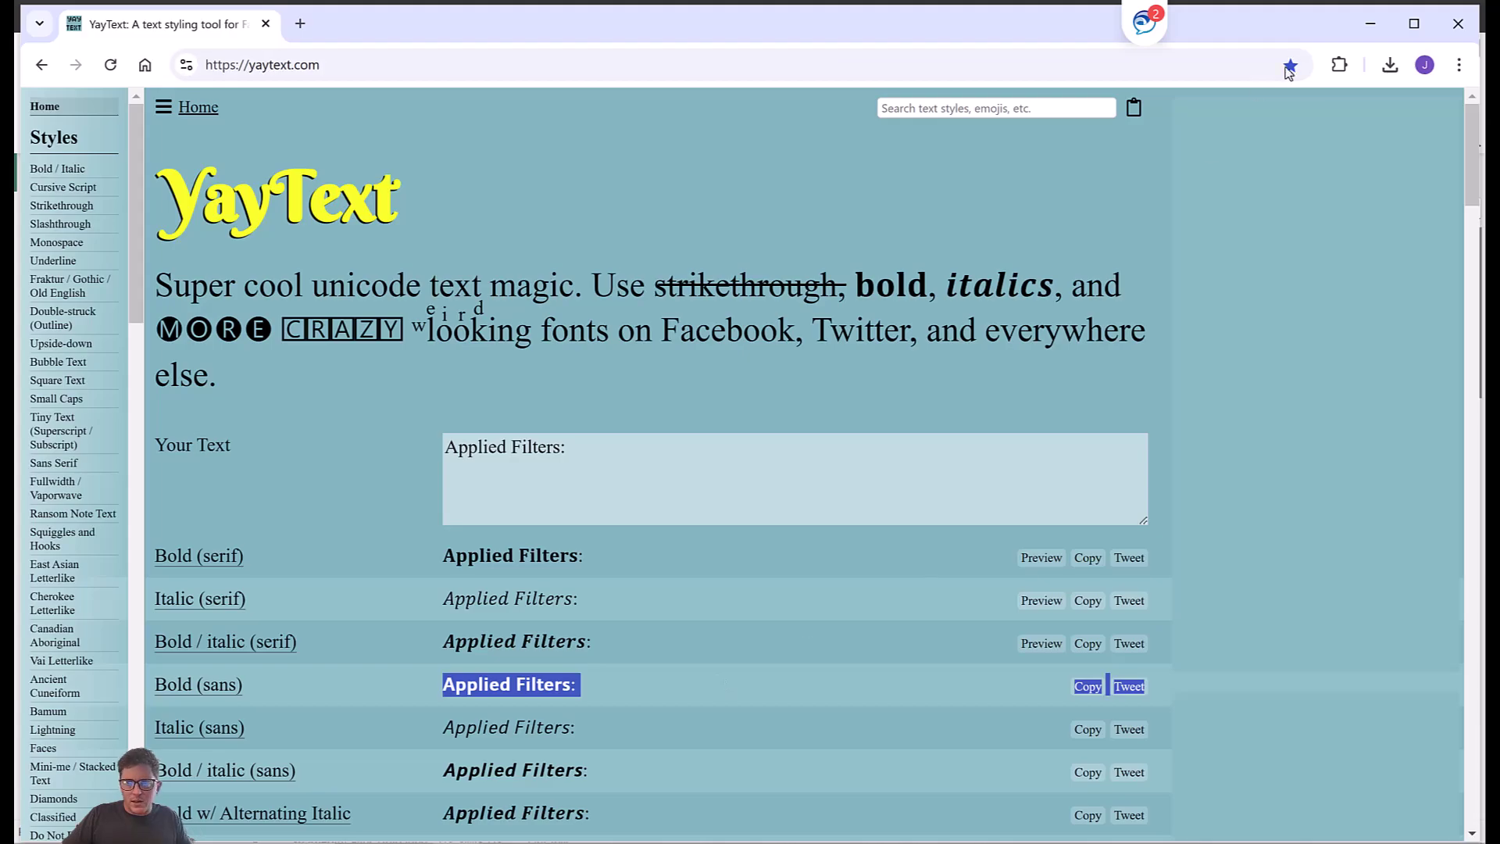
Back in Power BI, replace the "Applied Filters:" text in the DumpFilters2 formula with the copied bold version and commit the measure.
{"action": "left_click", "coordinate": [1370, 25]}
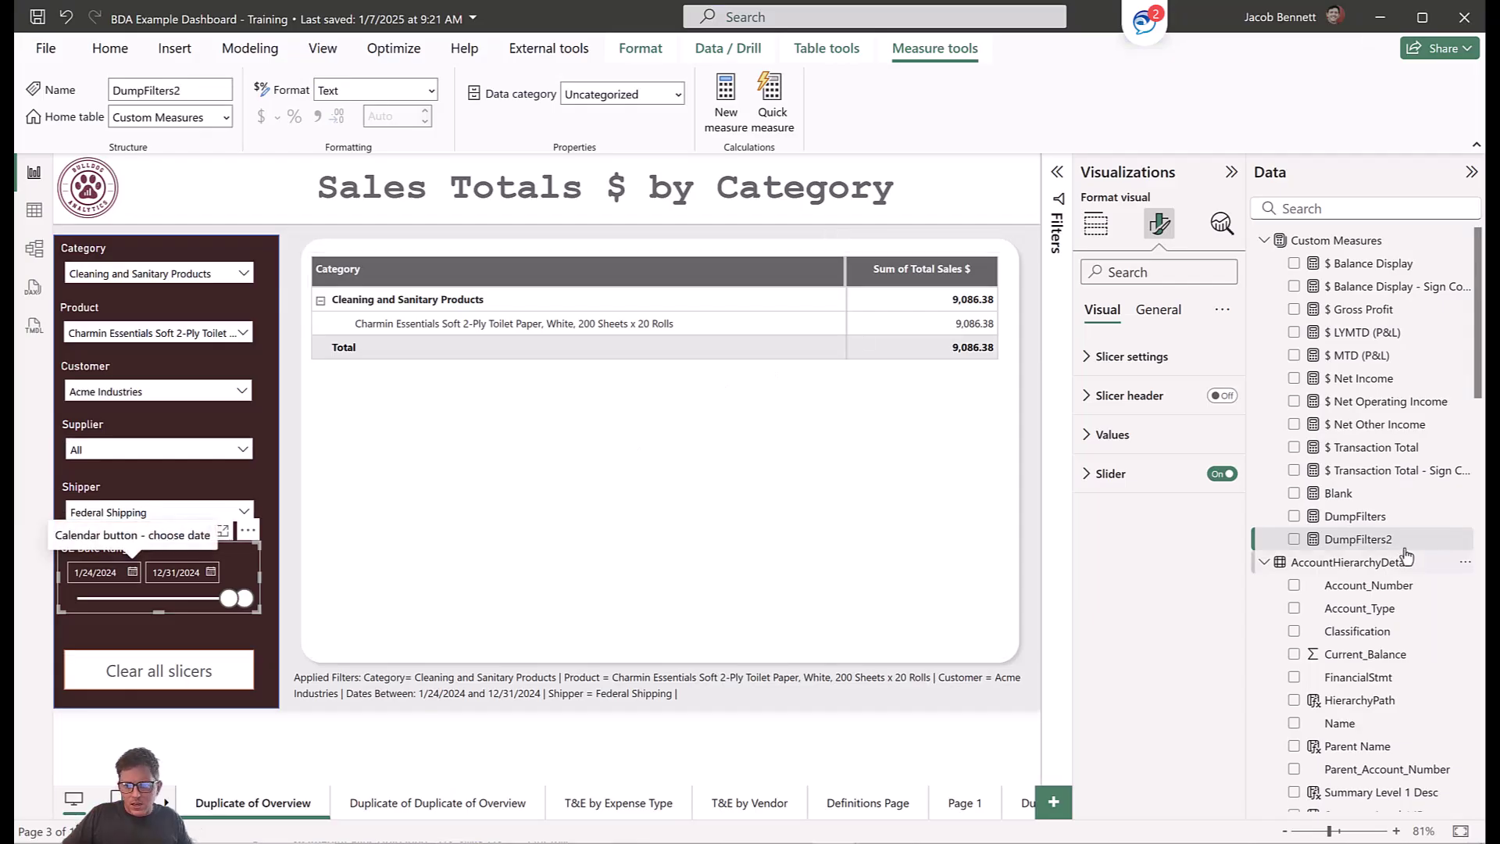
{"action": "left_click", "coordinate": [1363, 540]}
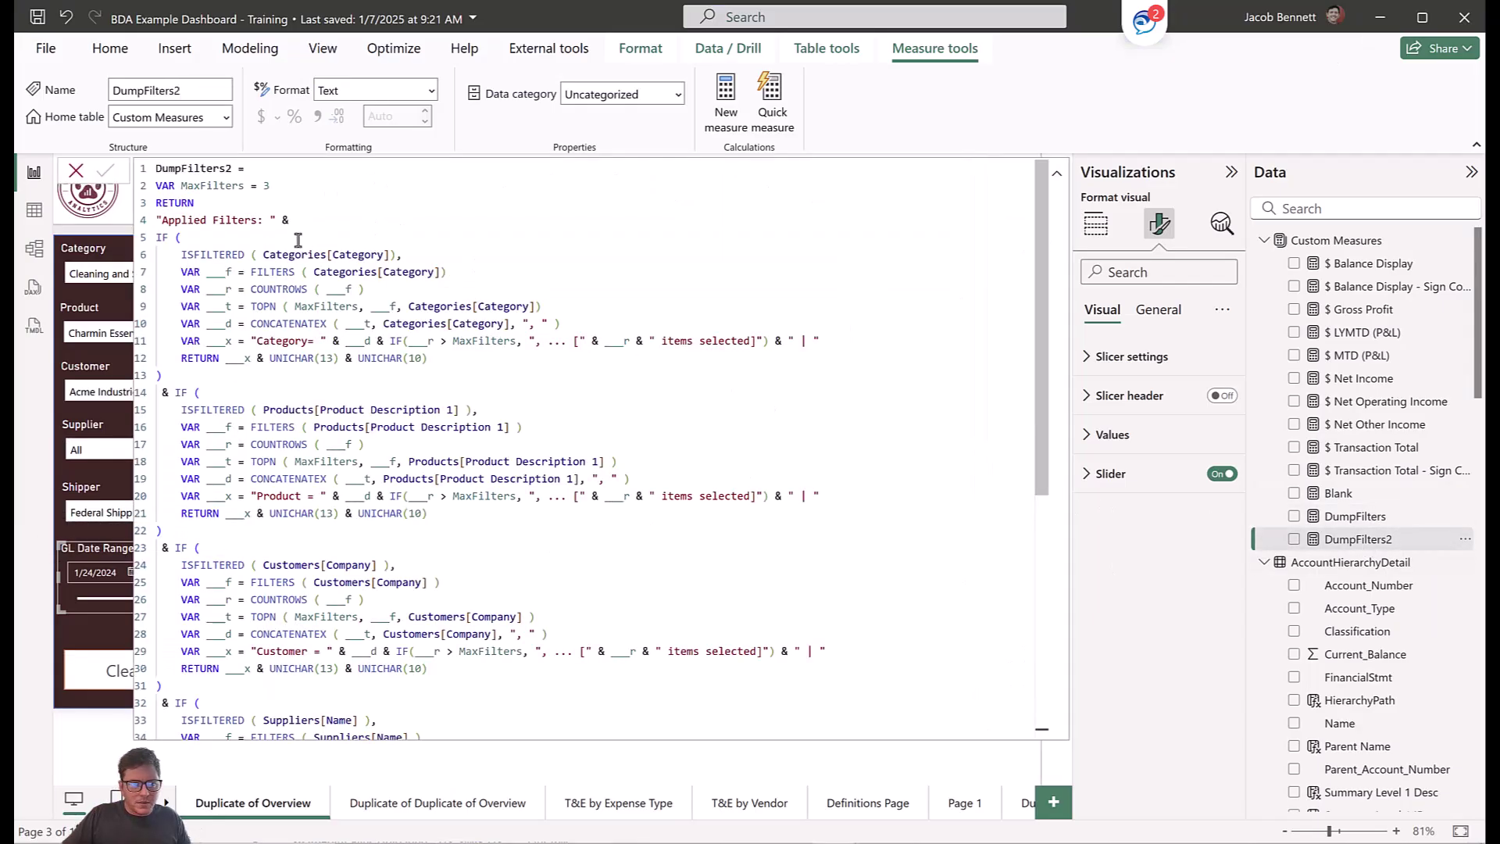
{"action": "left_click", "coordinate": [265, 221]}
{"action": "left_click_drag", "start_coordinate": [248, 222], "coordinate": [161, 221]}
{"action": "type", "text": "Copy Tweet Applied Filters:"}
{"action": "key", "text": "BackSpace"}
{"action": "key", "text": "Delete"}
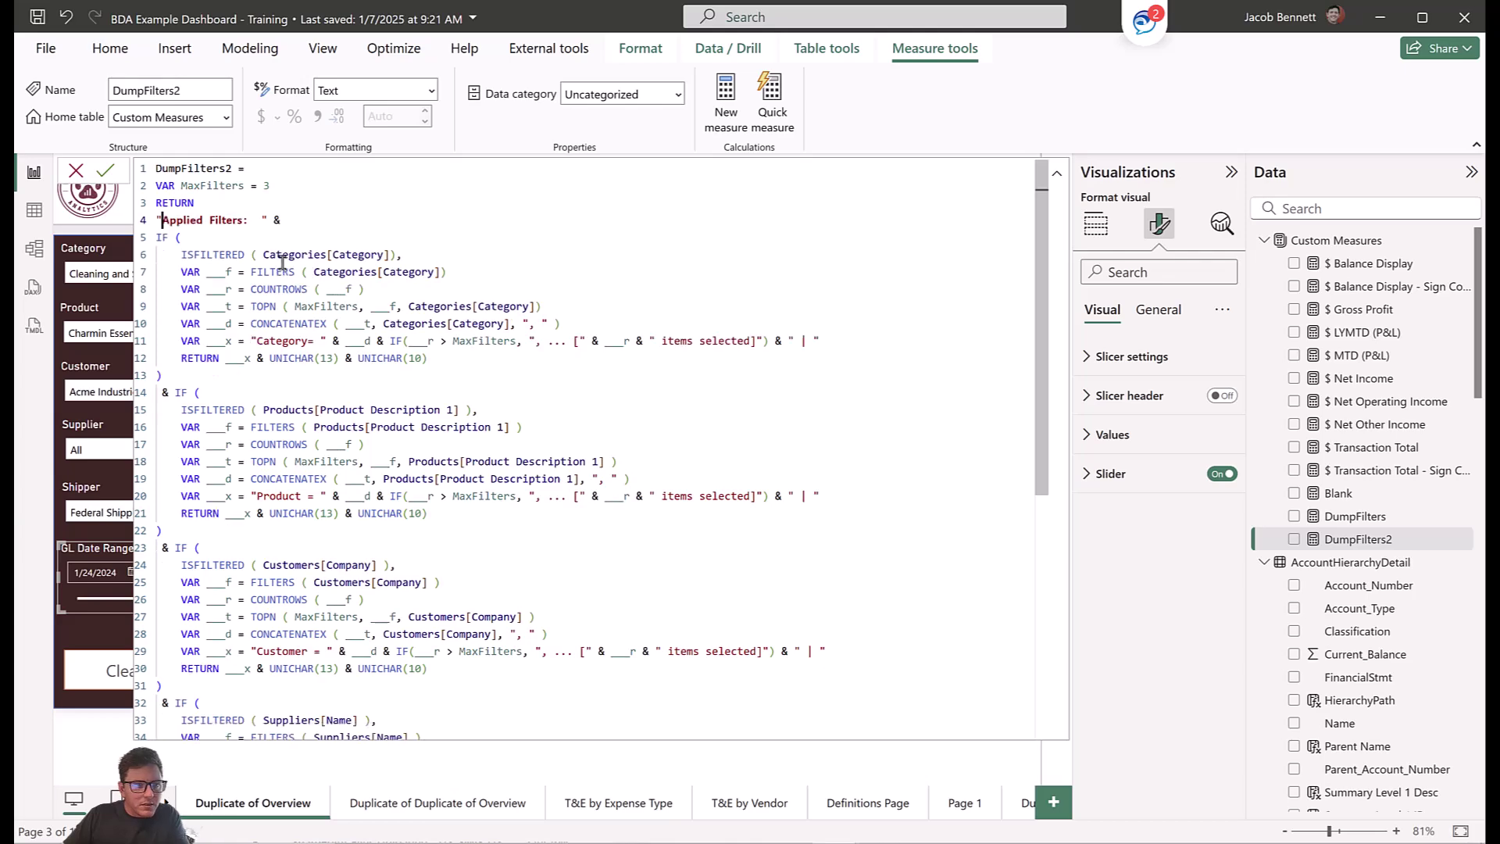
{"action": "key", "text": "Return"}
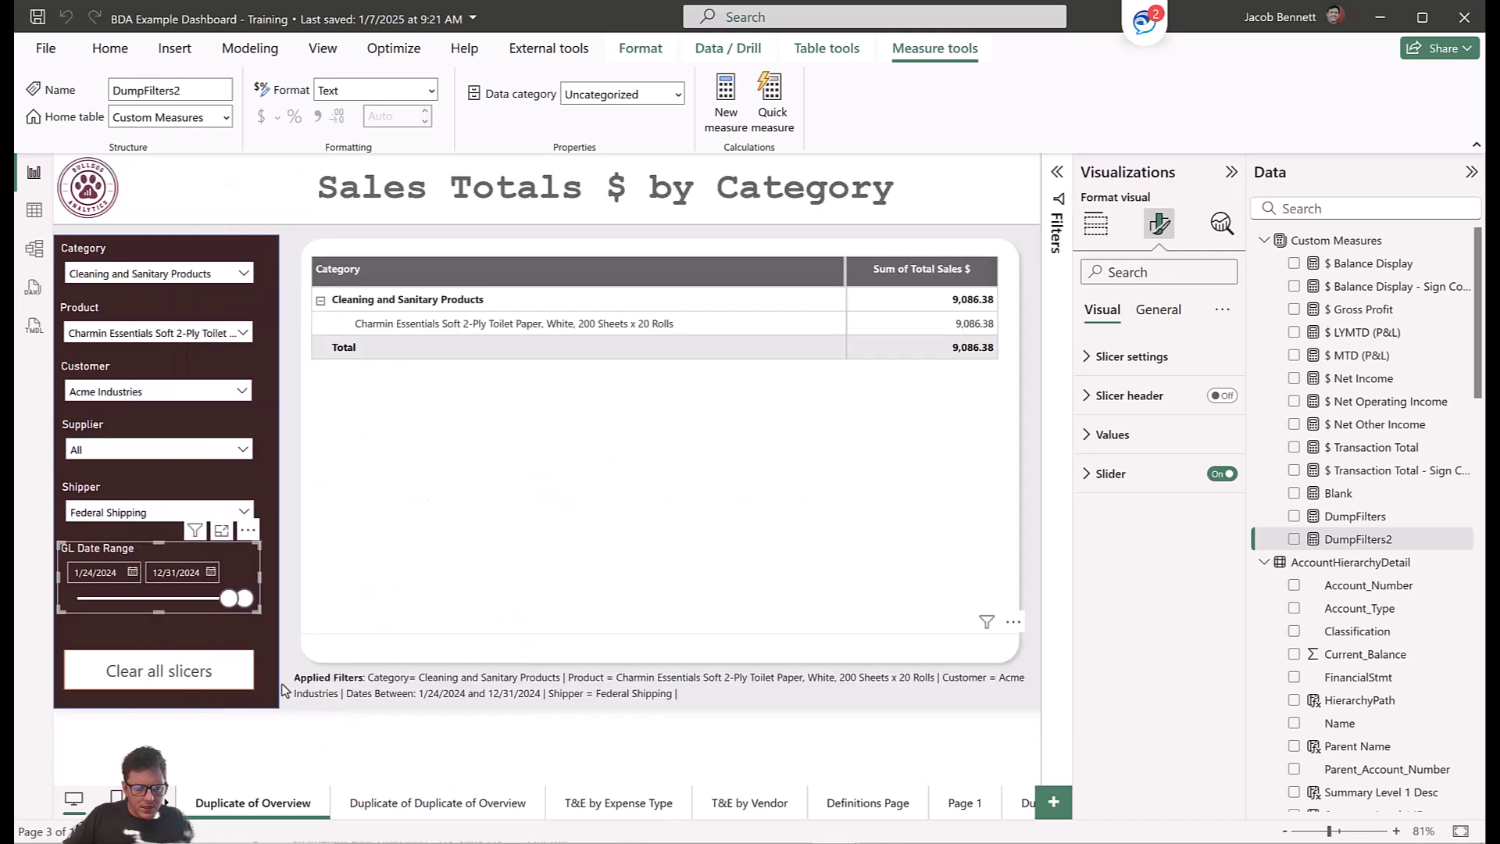
Reopen the DumpFilters2 formula and delete the closing ampersand and " | " separator from the shipper filter's text line.
{"action": "left_click", "coordinate": [1357, 517]}
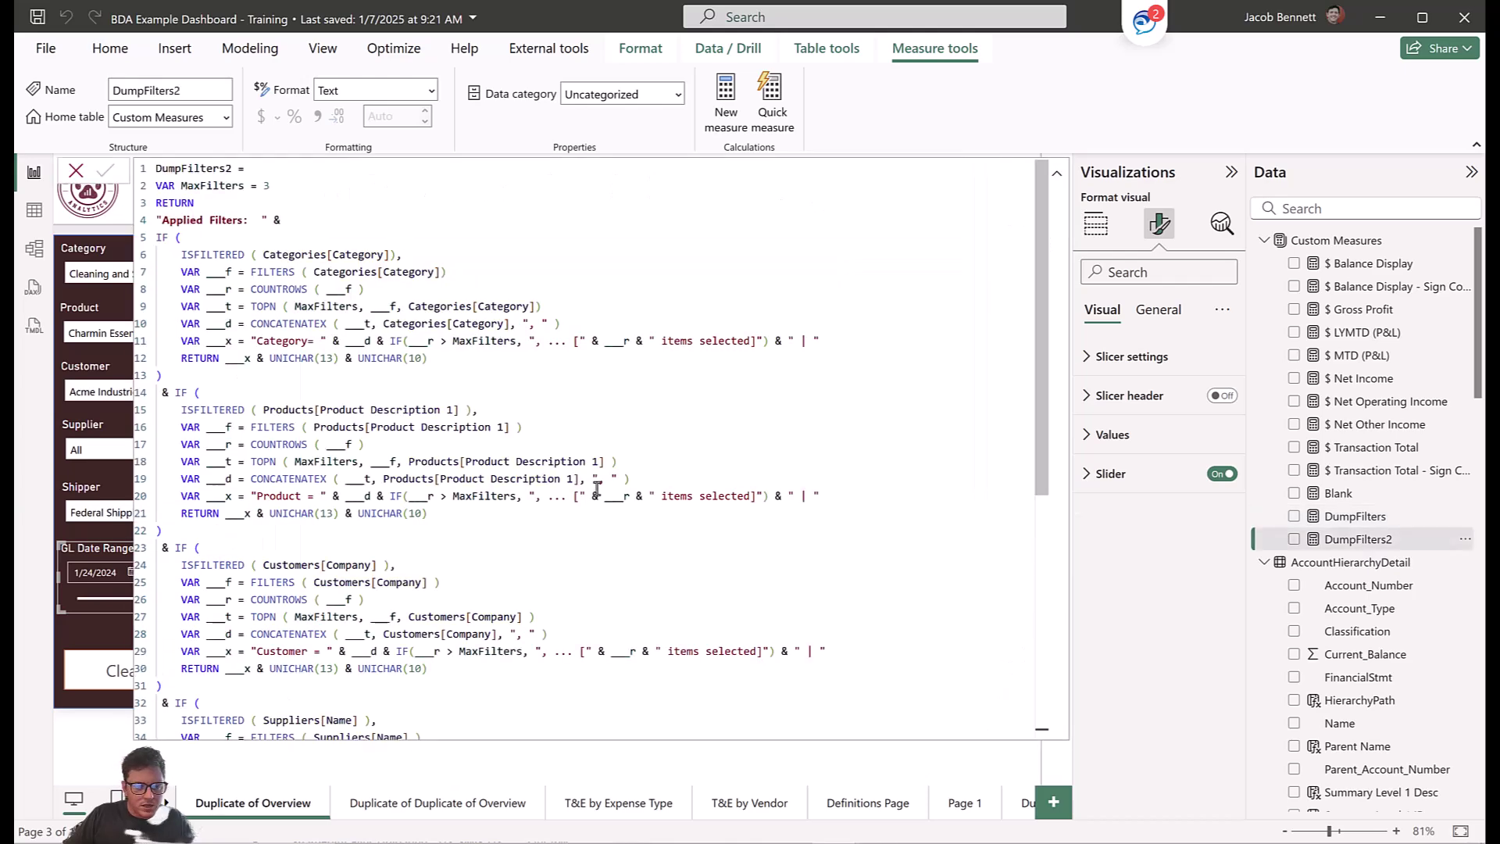
{"action": "scroll", "coordinate": [596, 485], "scroll_direction": "down", "scroll_amount": 5}
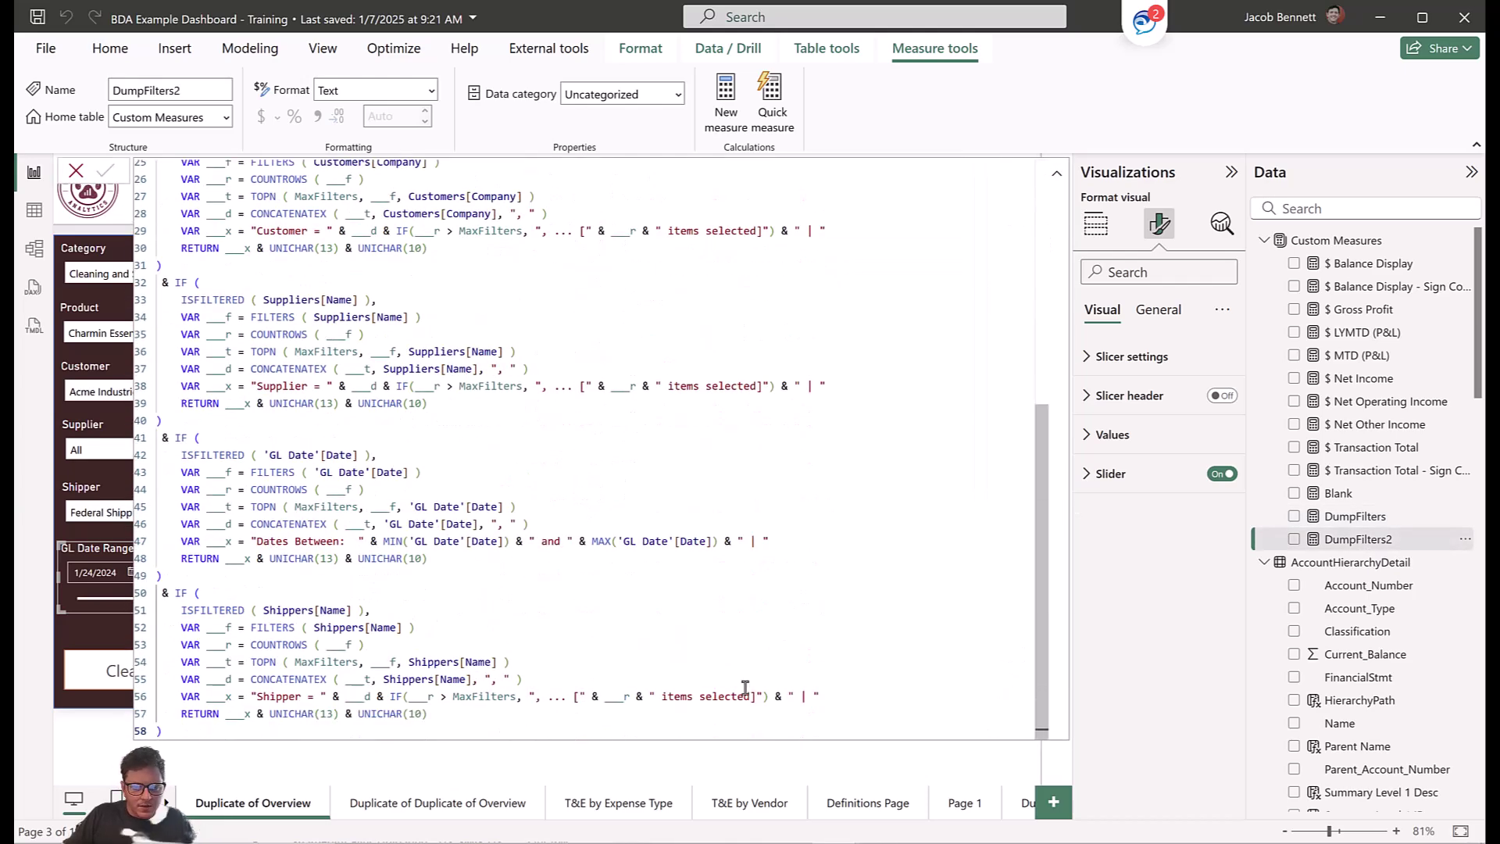
{"action": "left_click_drag", "start_coordinate": [825, 696], "coordinate": [790, 698]}
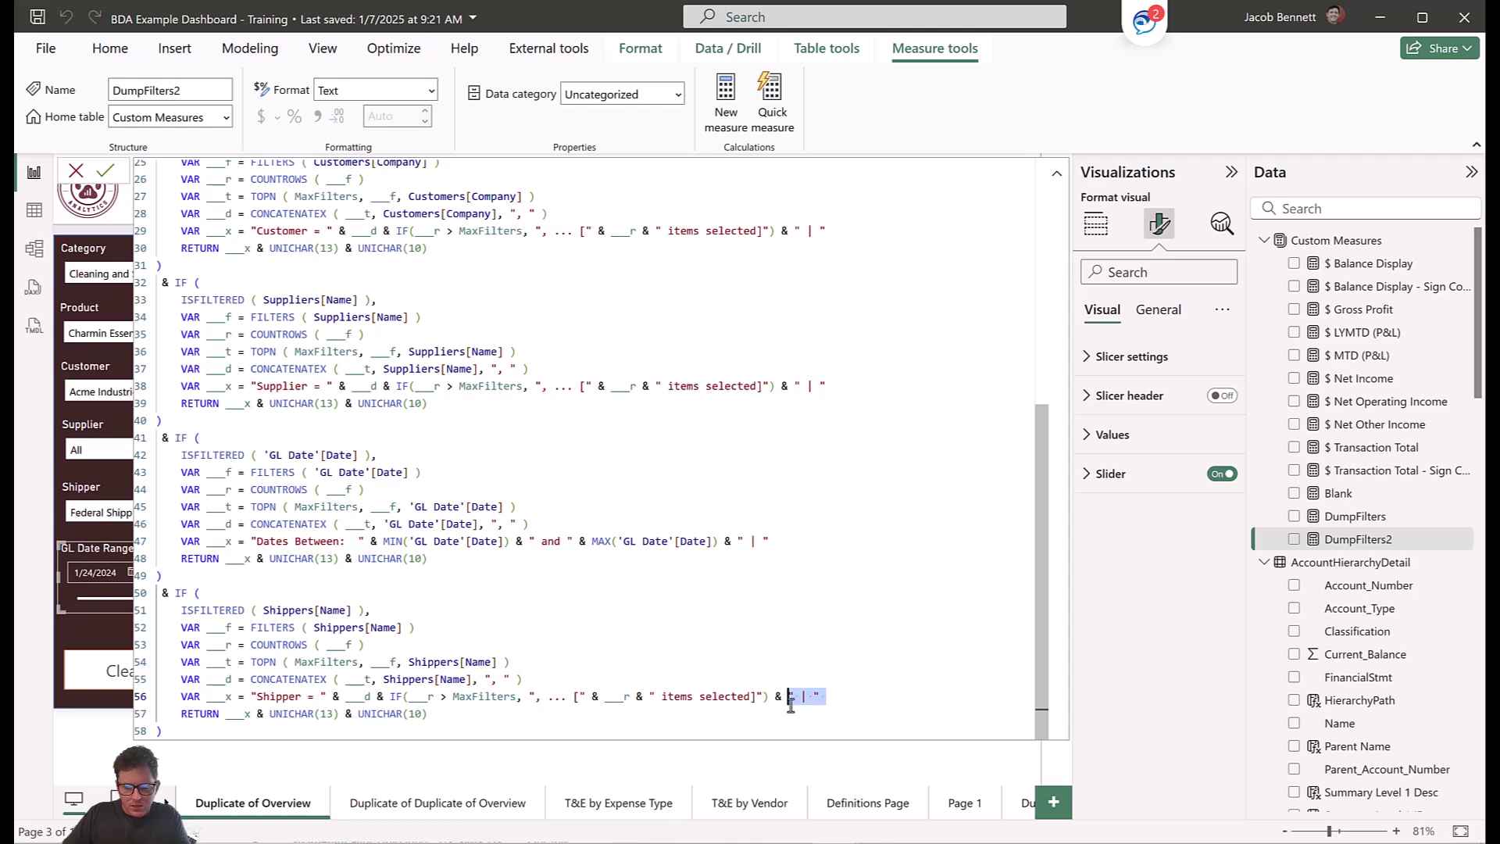
{"action": "key", "text": "BackSpace"}
{"action": "key", "text": "BackSpace"}
{"action": "key", "text": "BackSpace"}
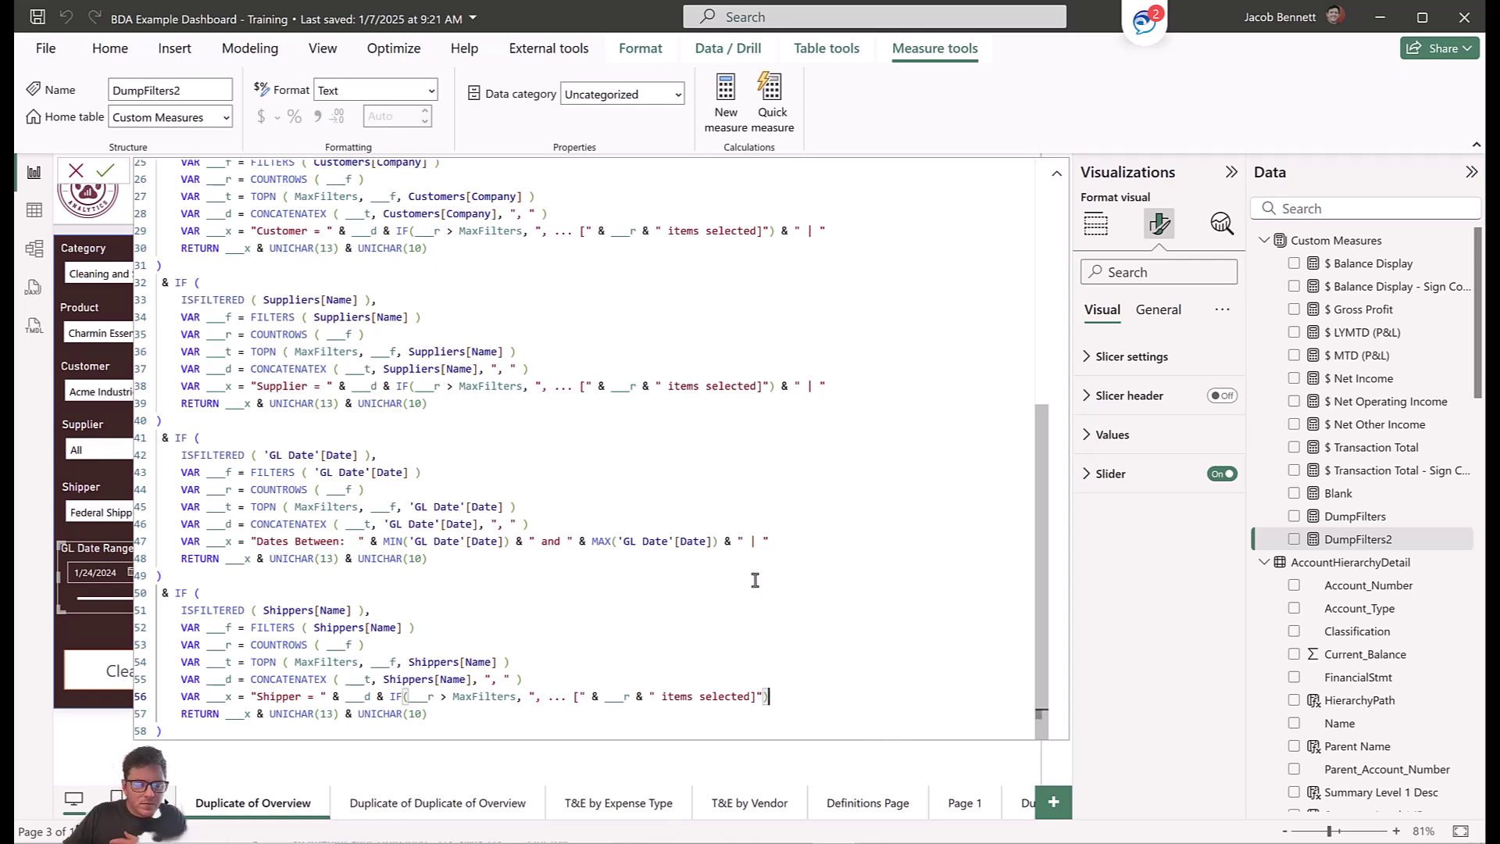
Switch to YayText in the browser, replace the text with "Category =" and copy its Italic (serif) version.
{"action": "scroll", "coordinate": [687, 563], "scroll_direction": "up", "scroll_amount": 8}
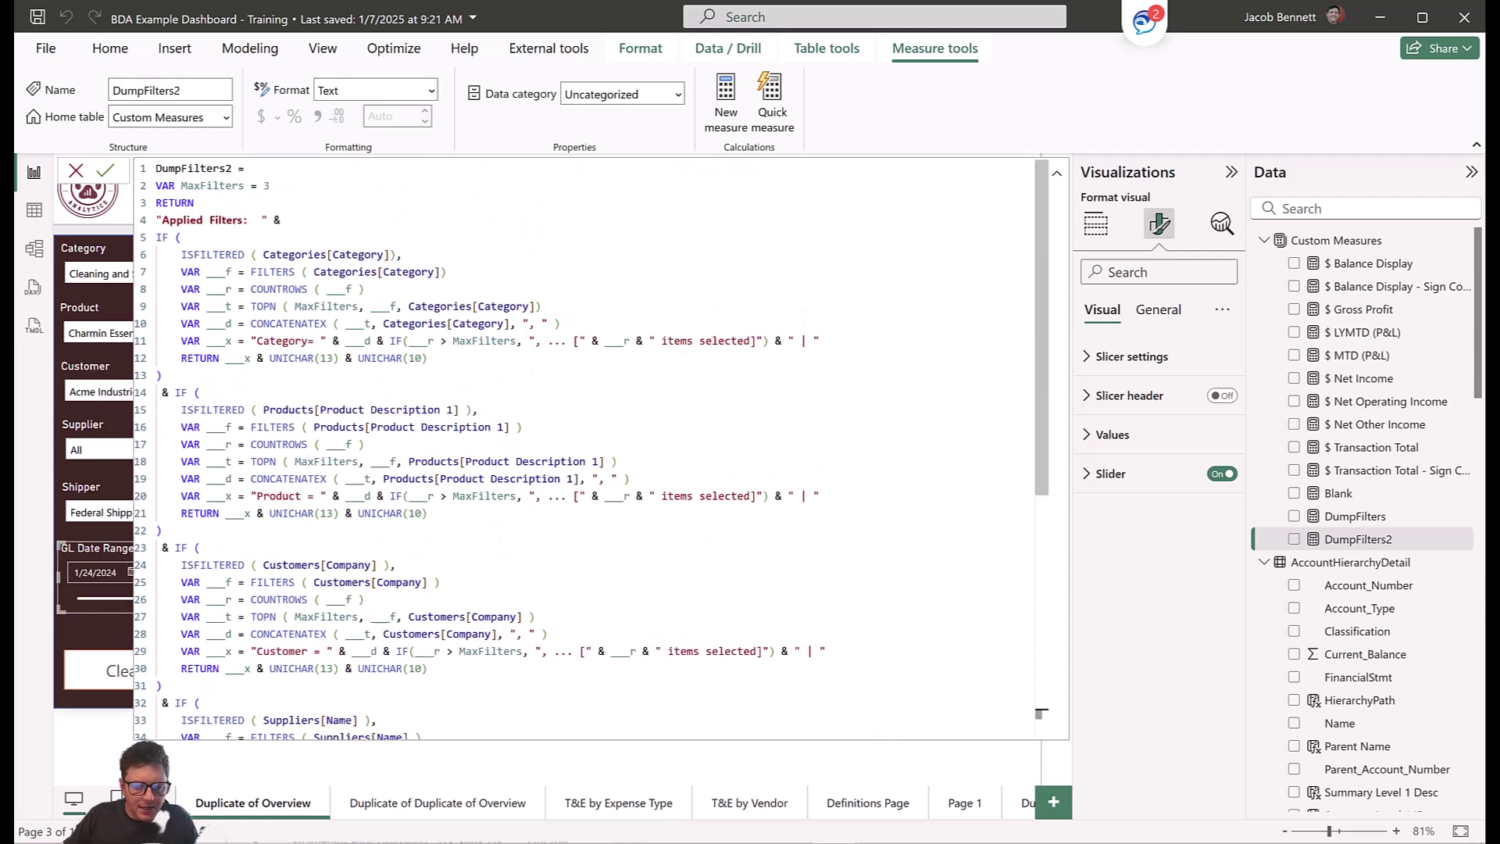
{"action": "key", "text": "alt+Tab"}
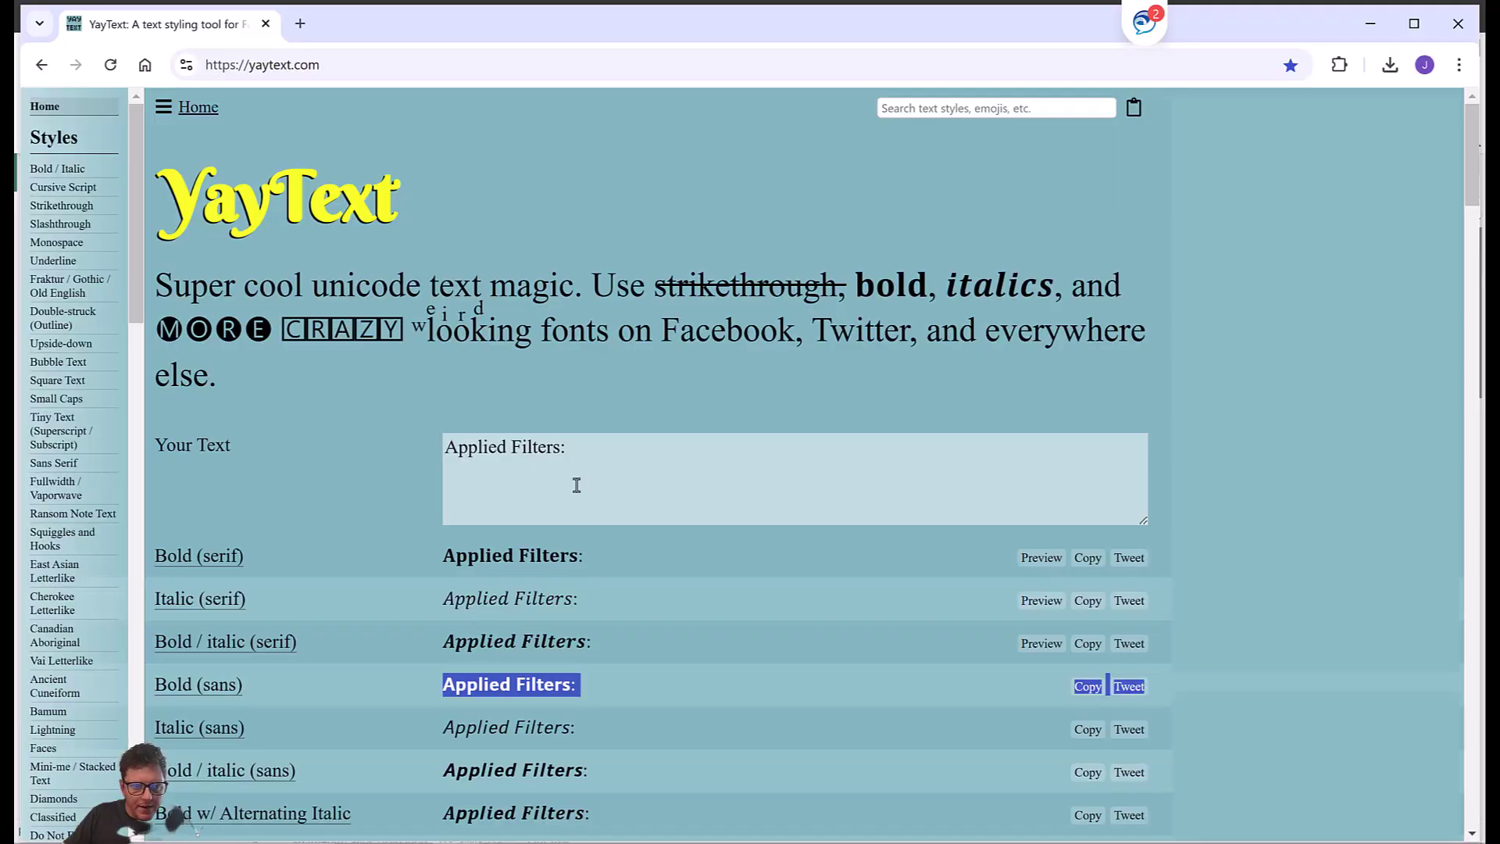
{"action": "left_click", "coordinate": [628, 459]}
{"action": "key", "text": "ctrl+a"}
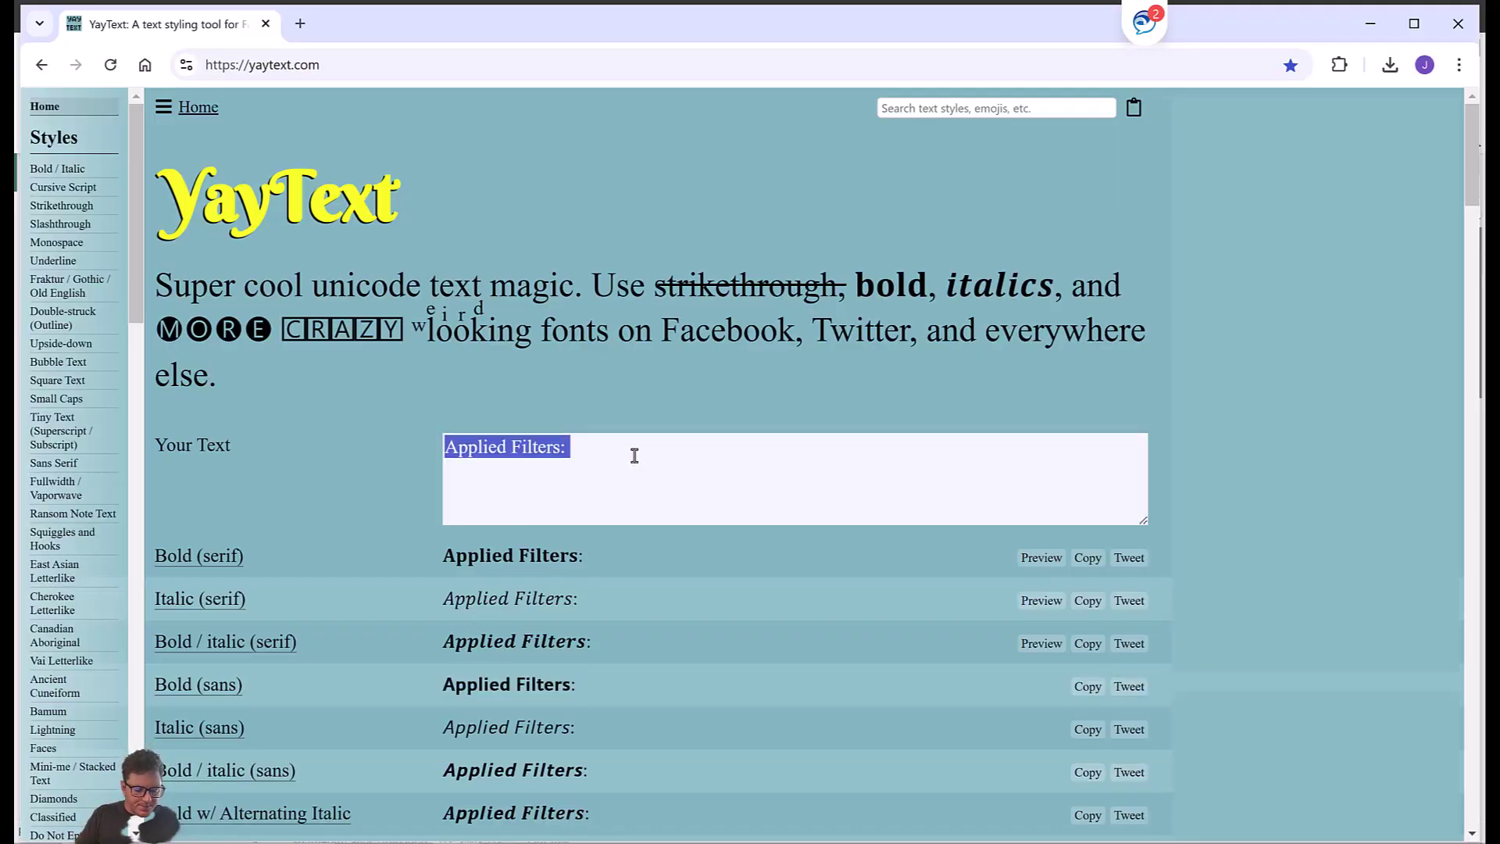
{"action": "type", "text": "Category"}
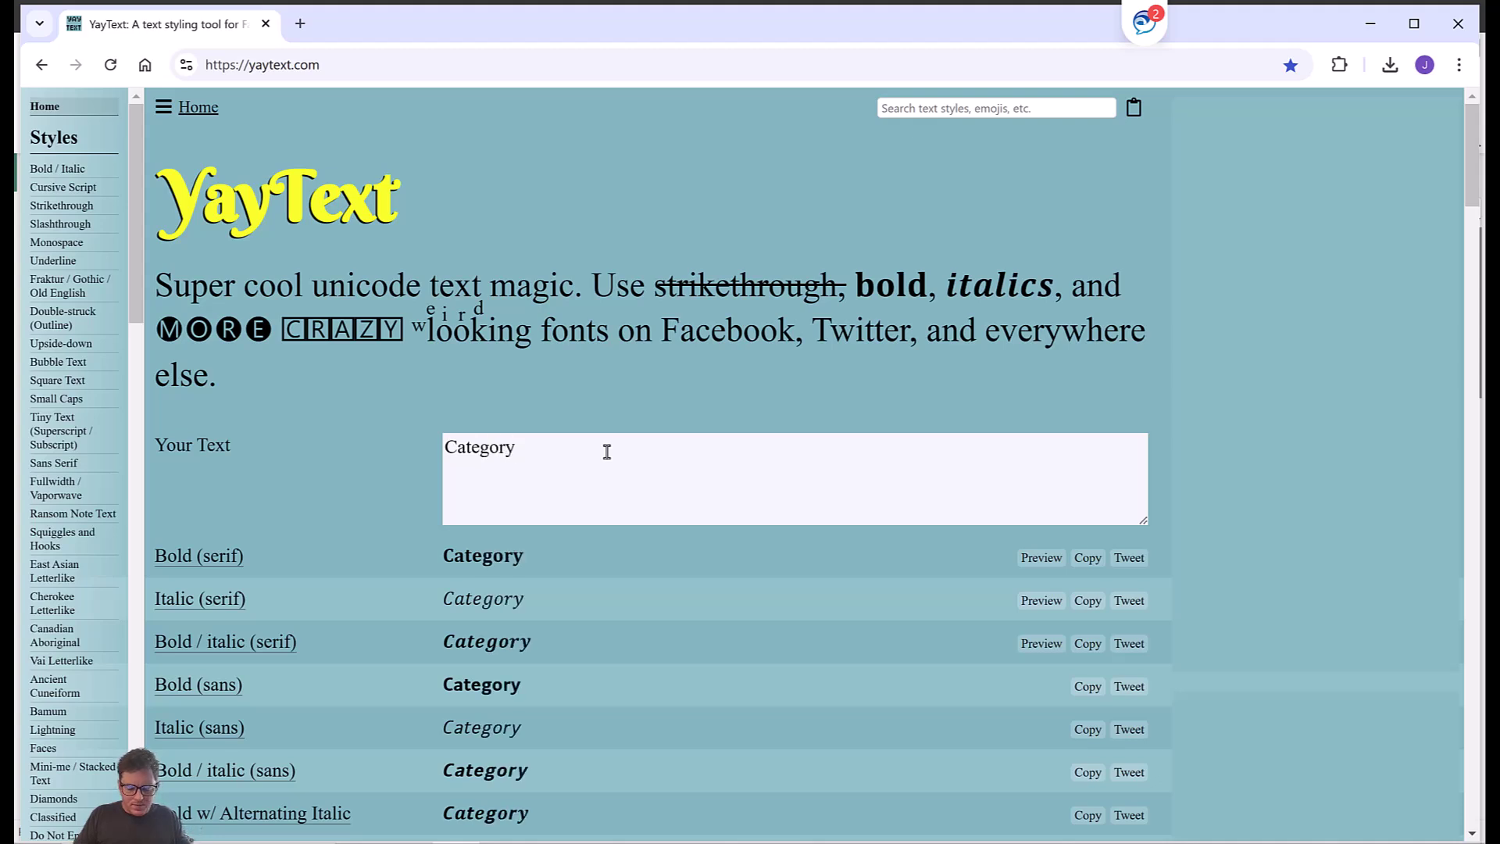
{"action": "type", "text": " ="}
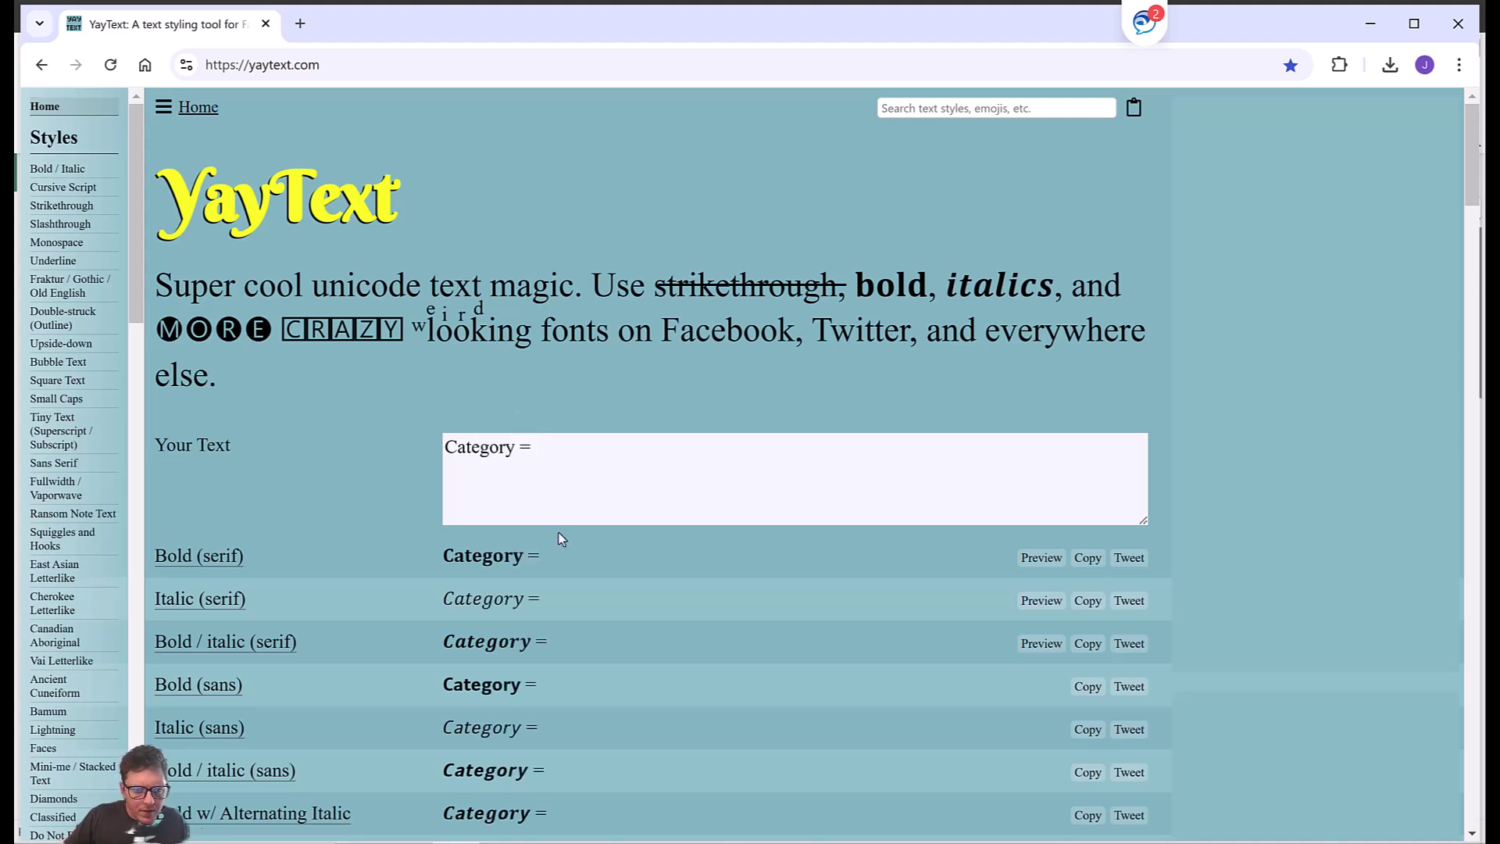
{"action": "left_click", "coordinate": [556, 602]}
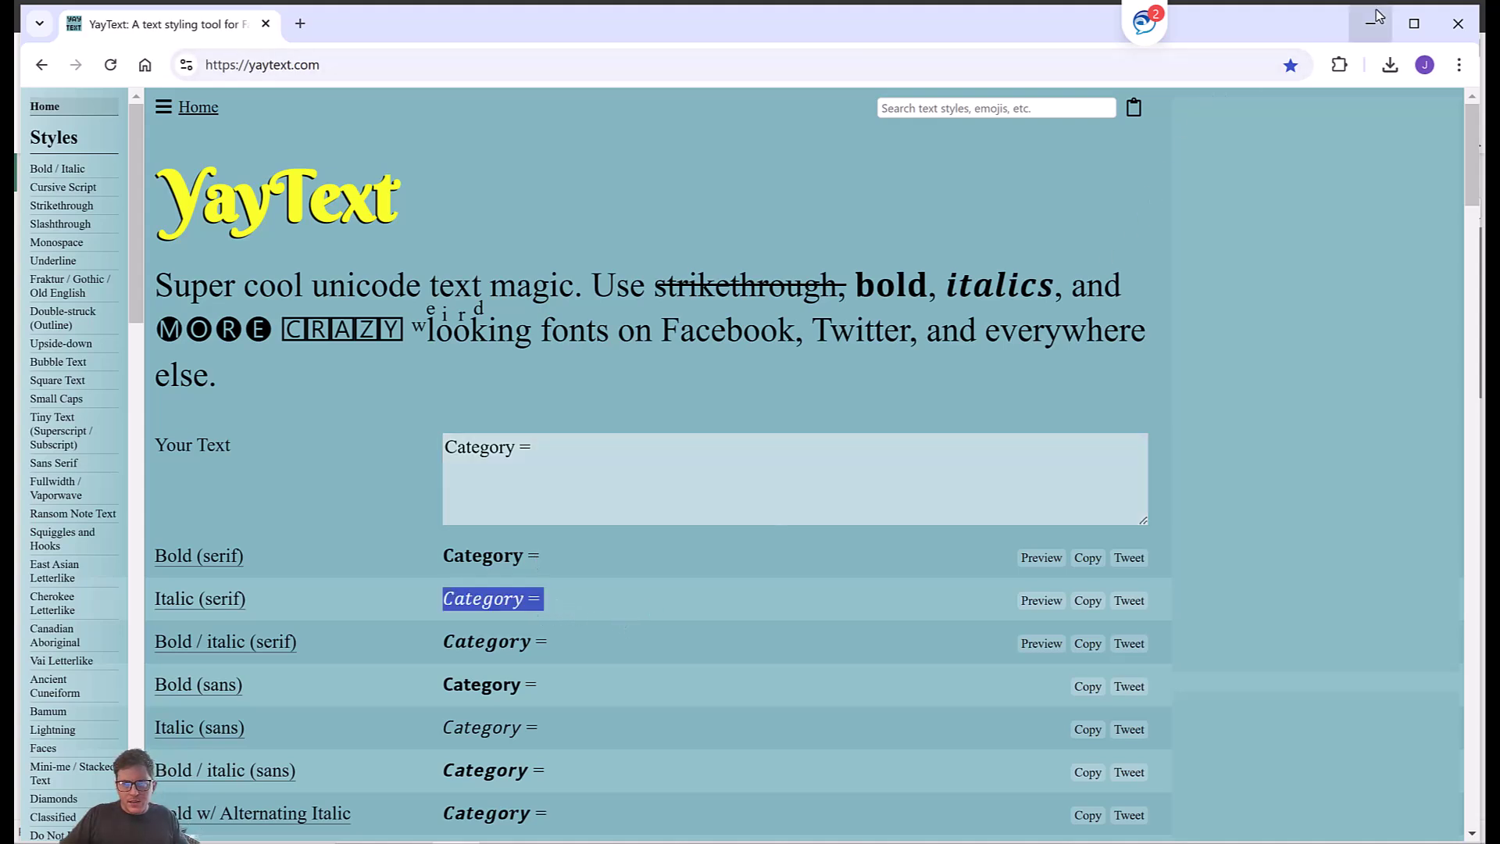
Back in Power BI, replace the "Category=" label in DumpFilters2 with the copied italic version, commit the measure and close the formula editor.
{"action": "key", "text": "alt+Tab"}
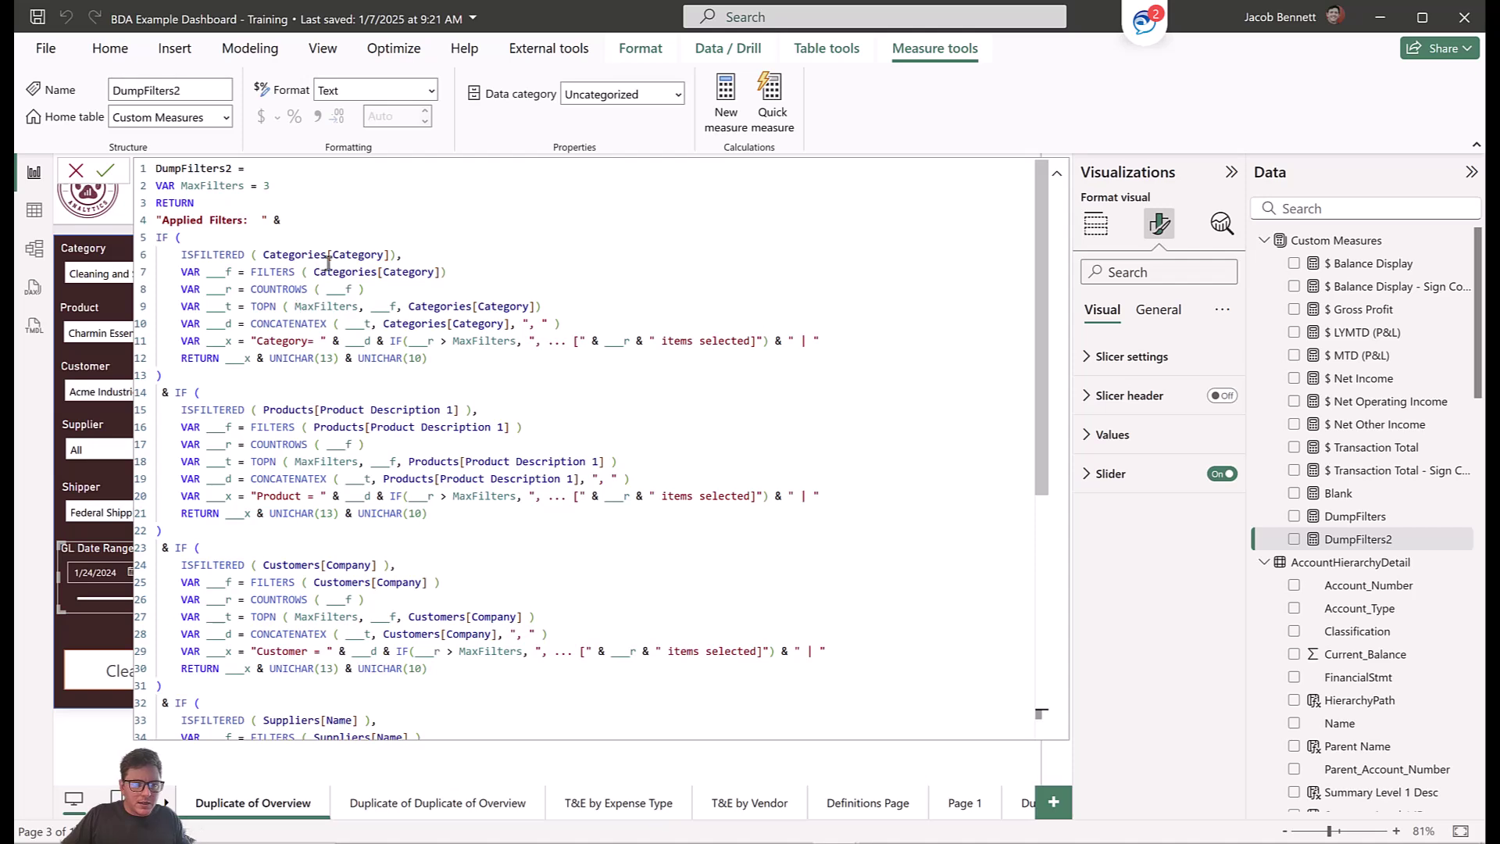
{"action": "left_click_drag", "start_coordinate": [320, 341], "coordinate": [254, 342]}
{"action": "key", "text": "ctrl+v"}
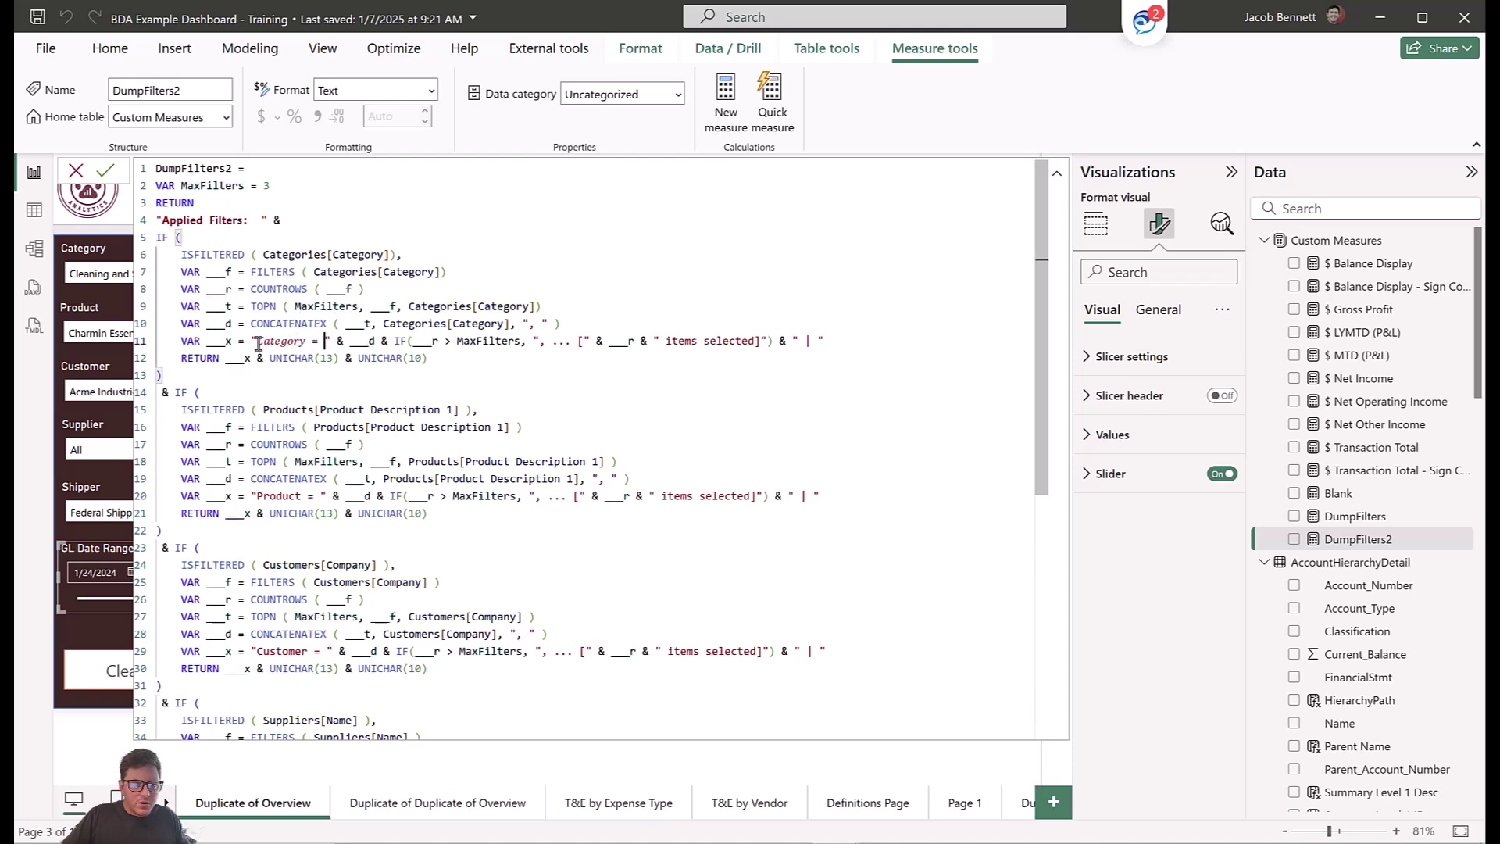
{"action": "left_click", "coordinate": [105, 170]}
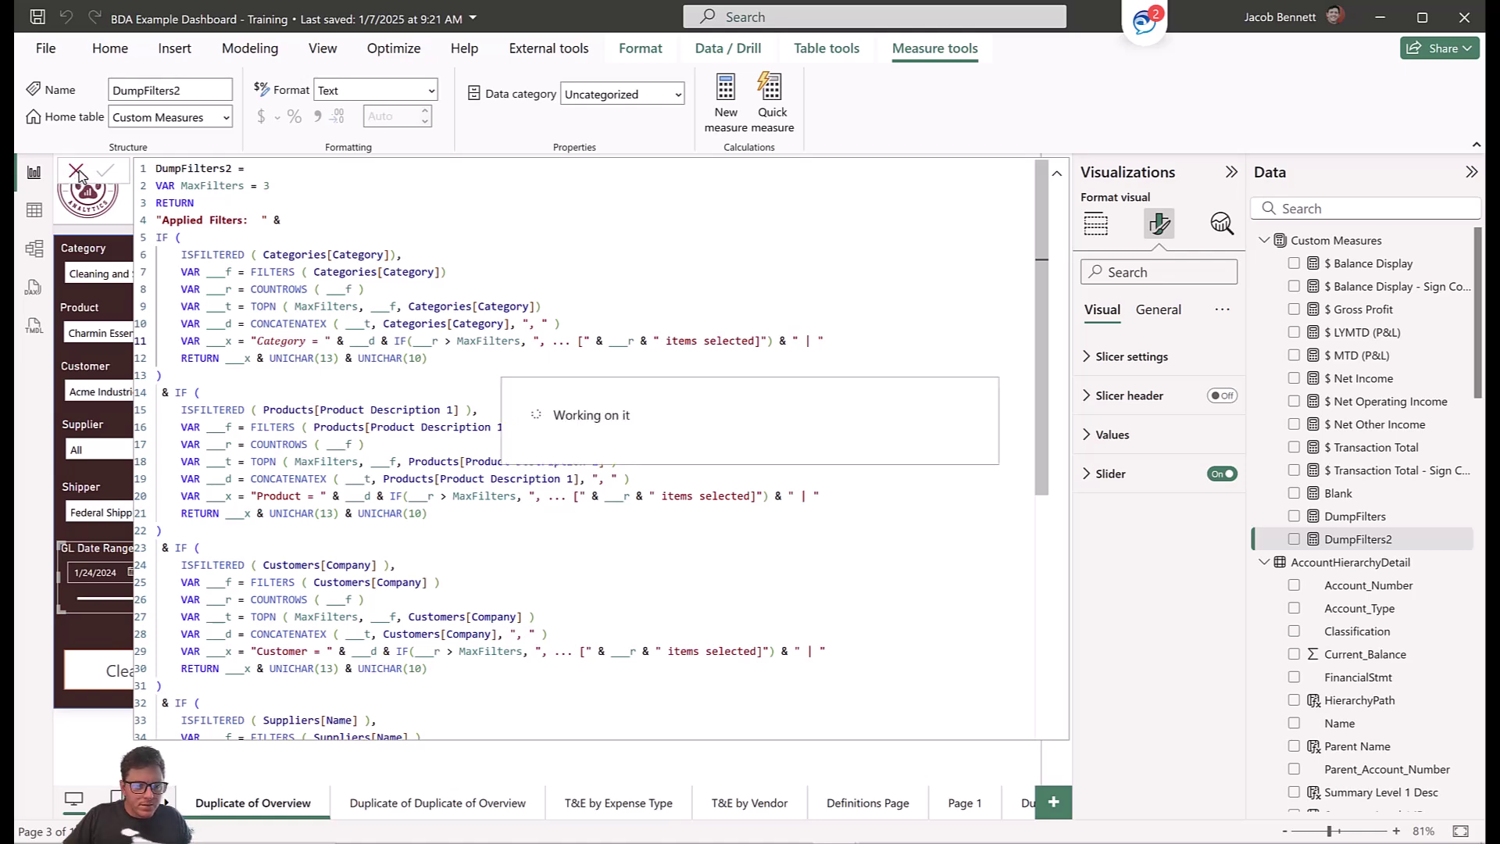
{"action": "left_click", "coordinate": [80, 174]}
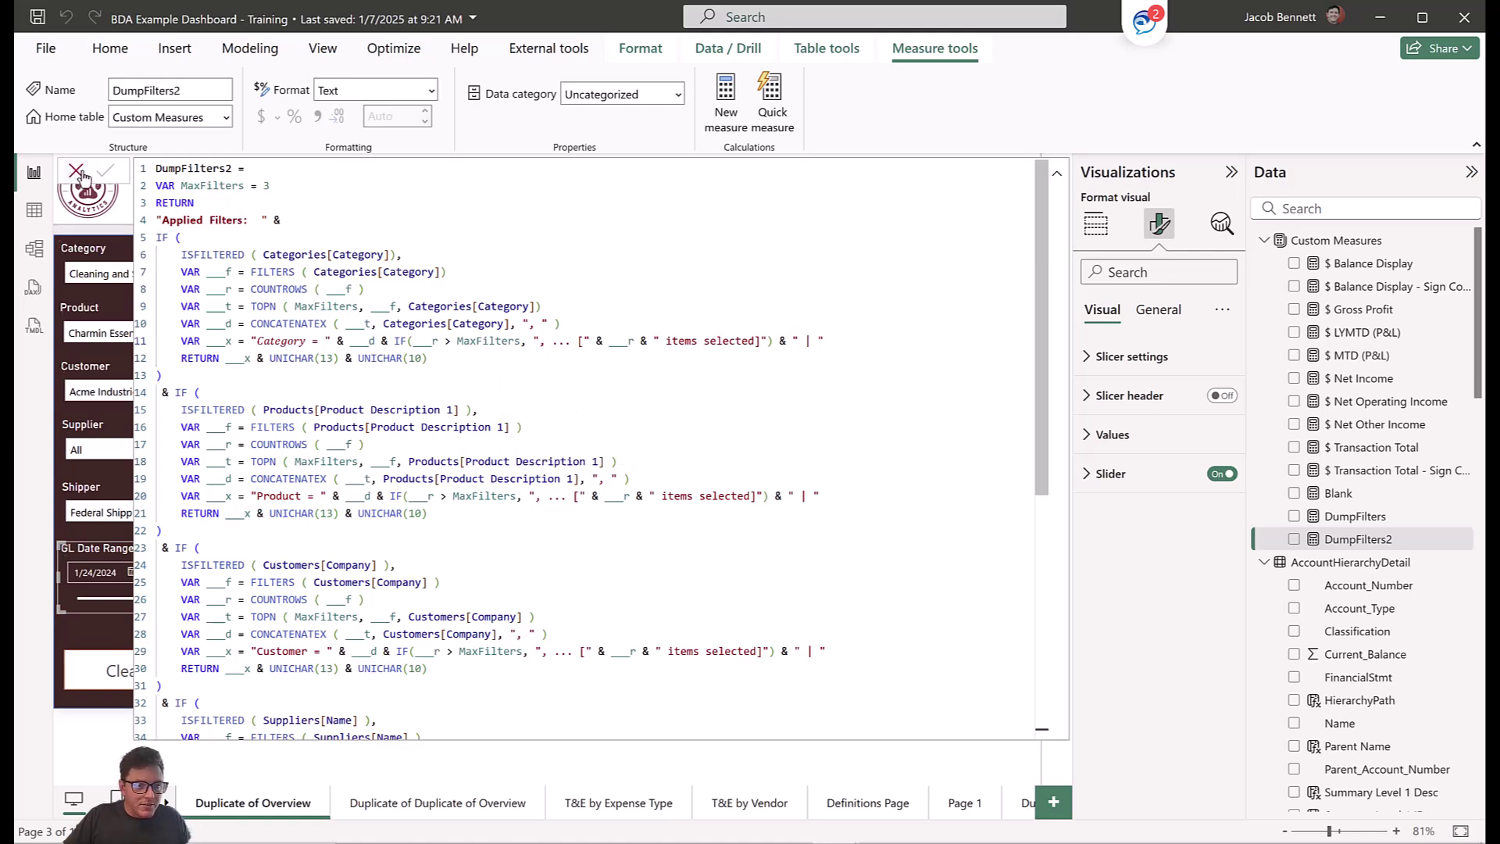